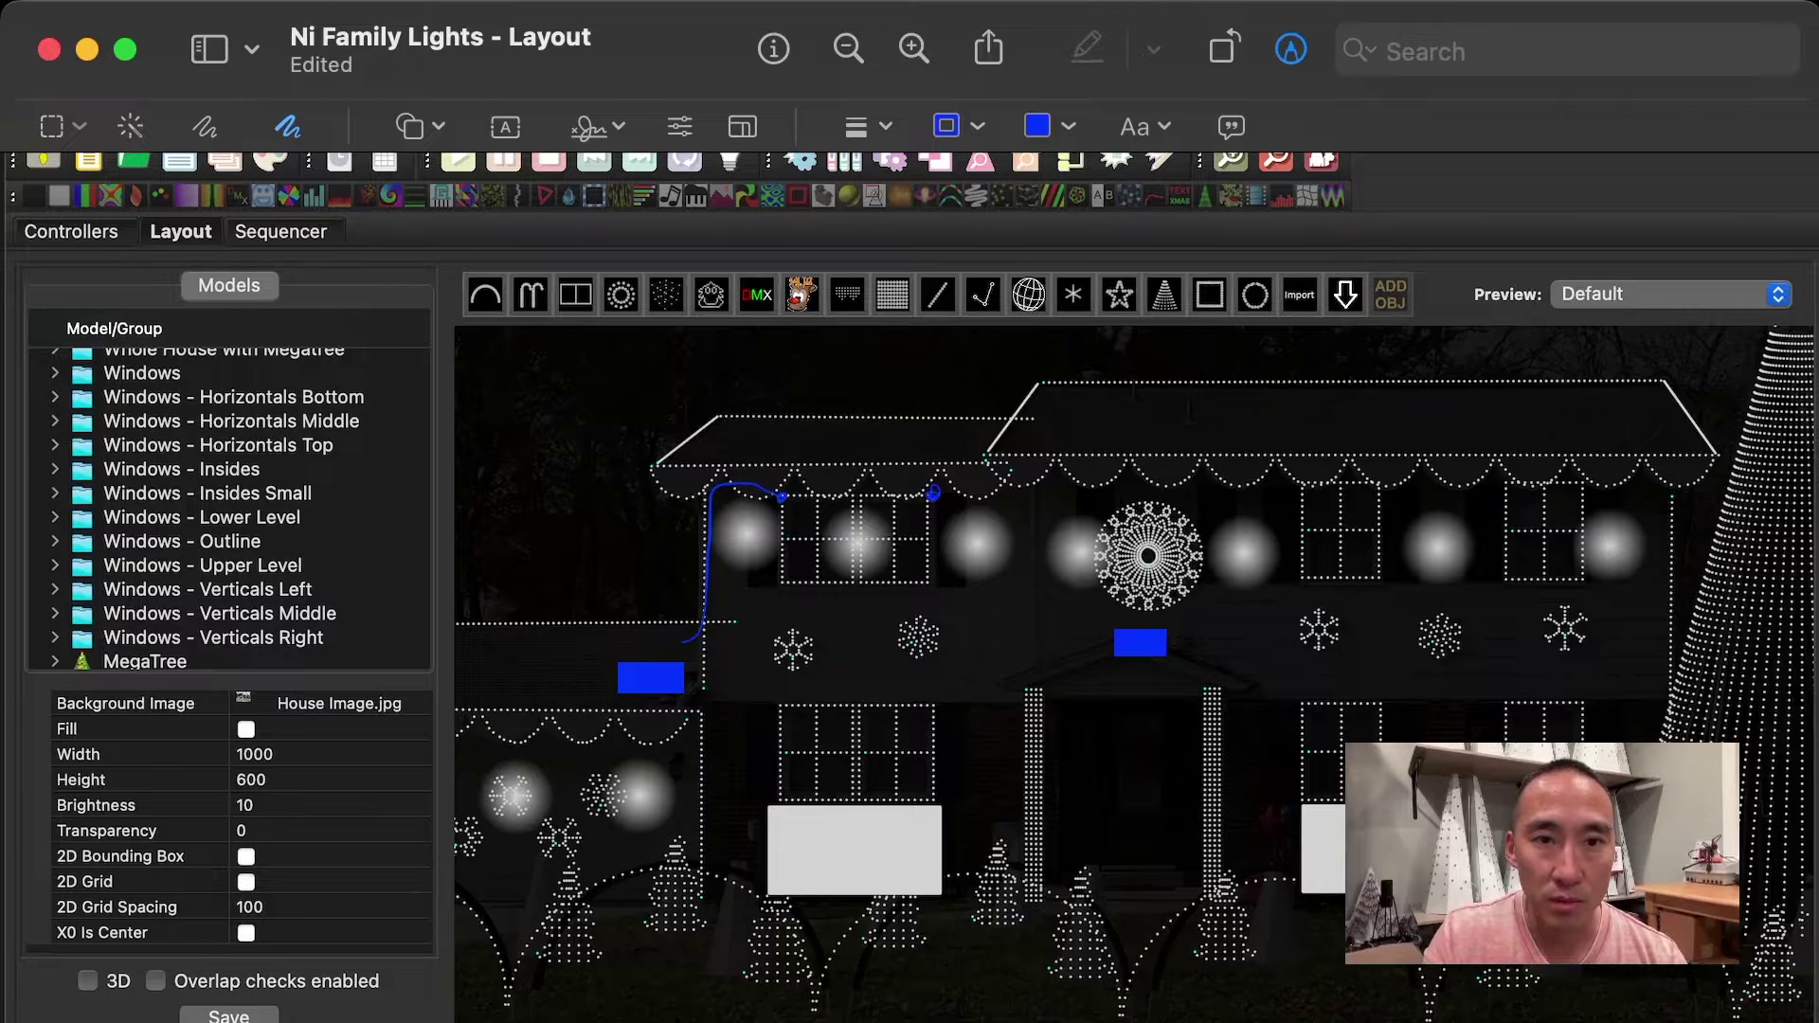
Sketch wiring lines from the house's left blue box for the upper-window return, the two nearby snowflakes and the lower window.
left_click_drag(934, 492, 945, 489)
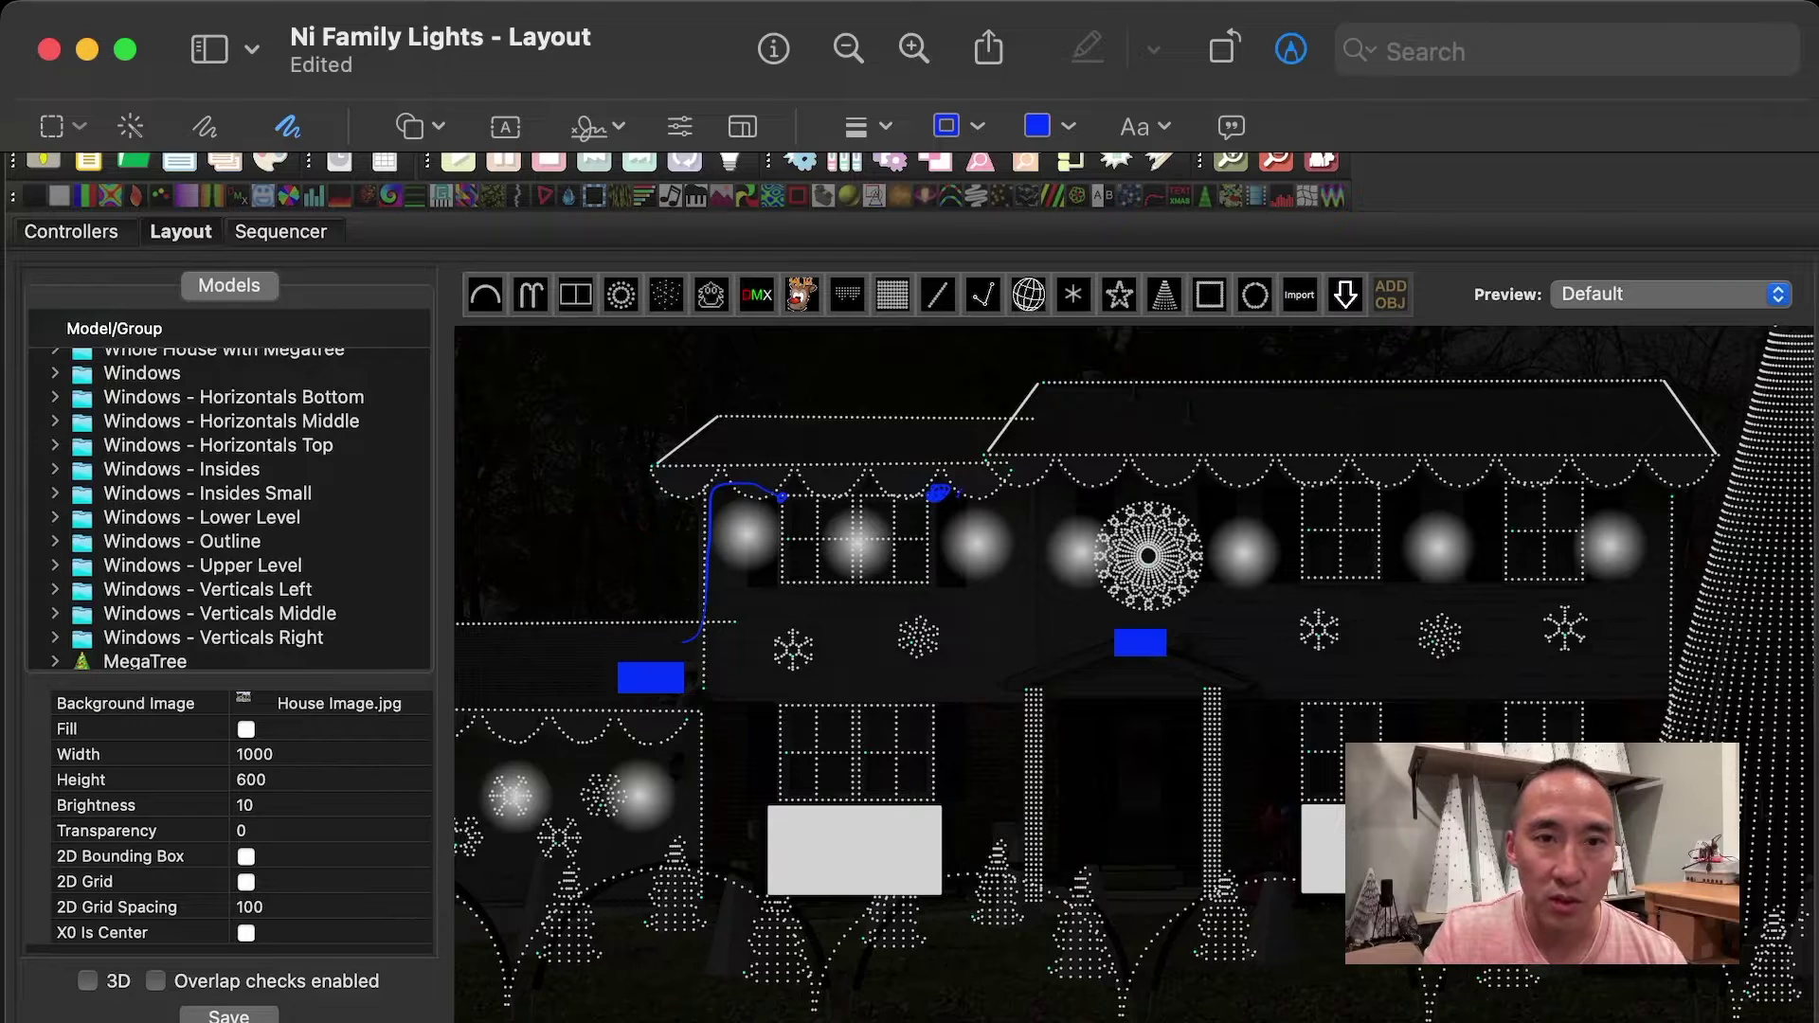
mouse_move(959, 481)
left_mouse_down()
mouse_move(714, 474)
mouse_move(689, 528)
mouse_move(686, 632)
left_mouse_up()
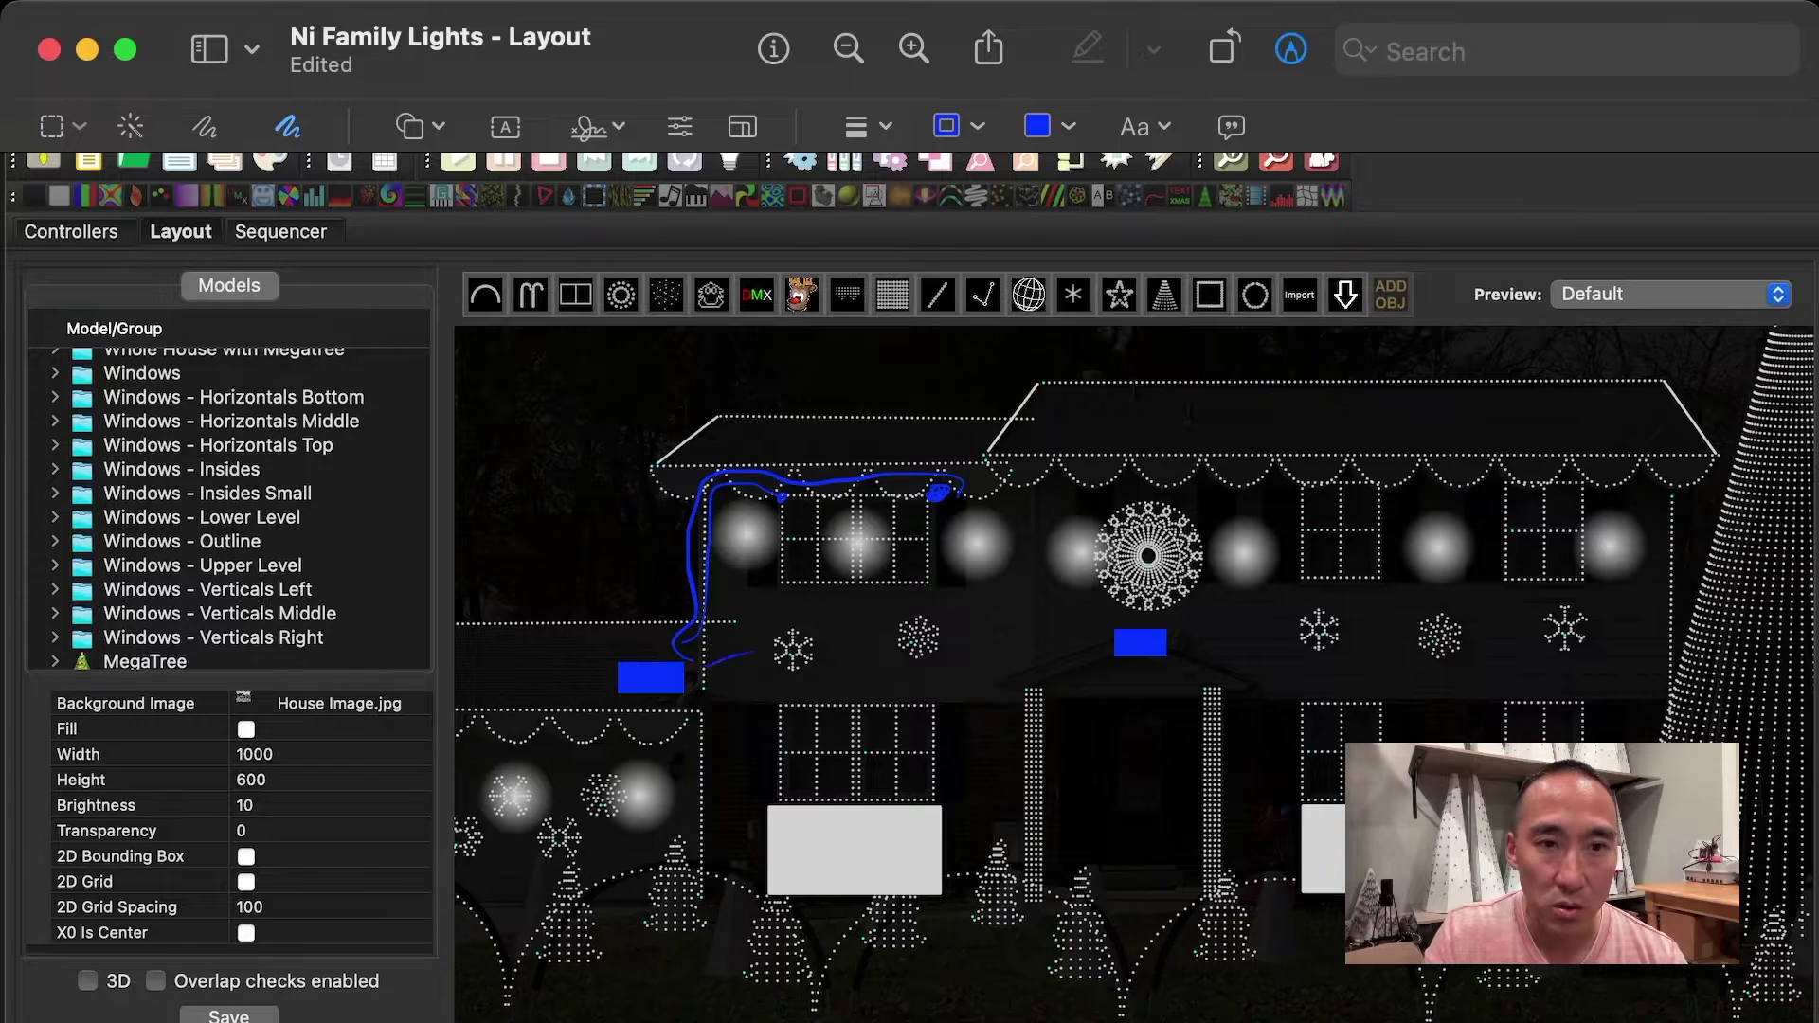
left_click_drag(755, 651, 848, 684)
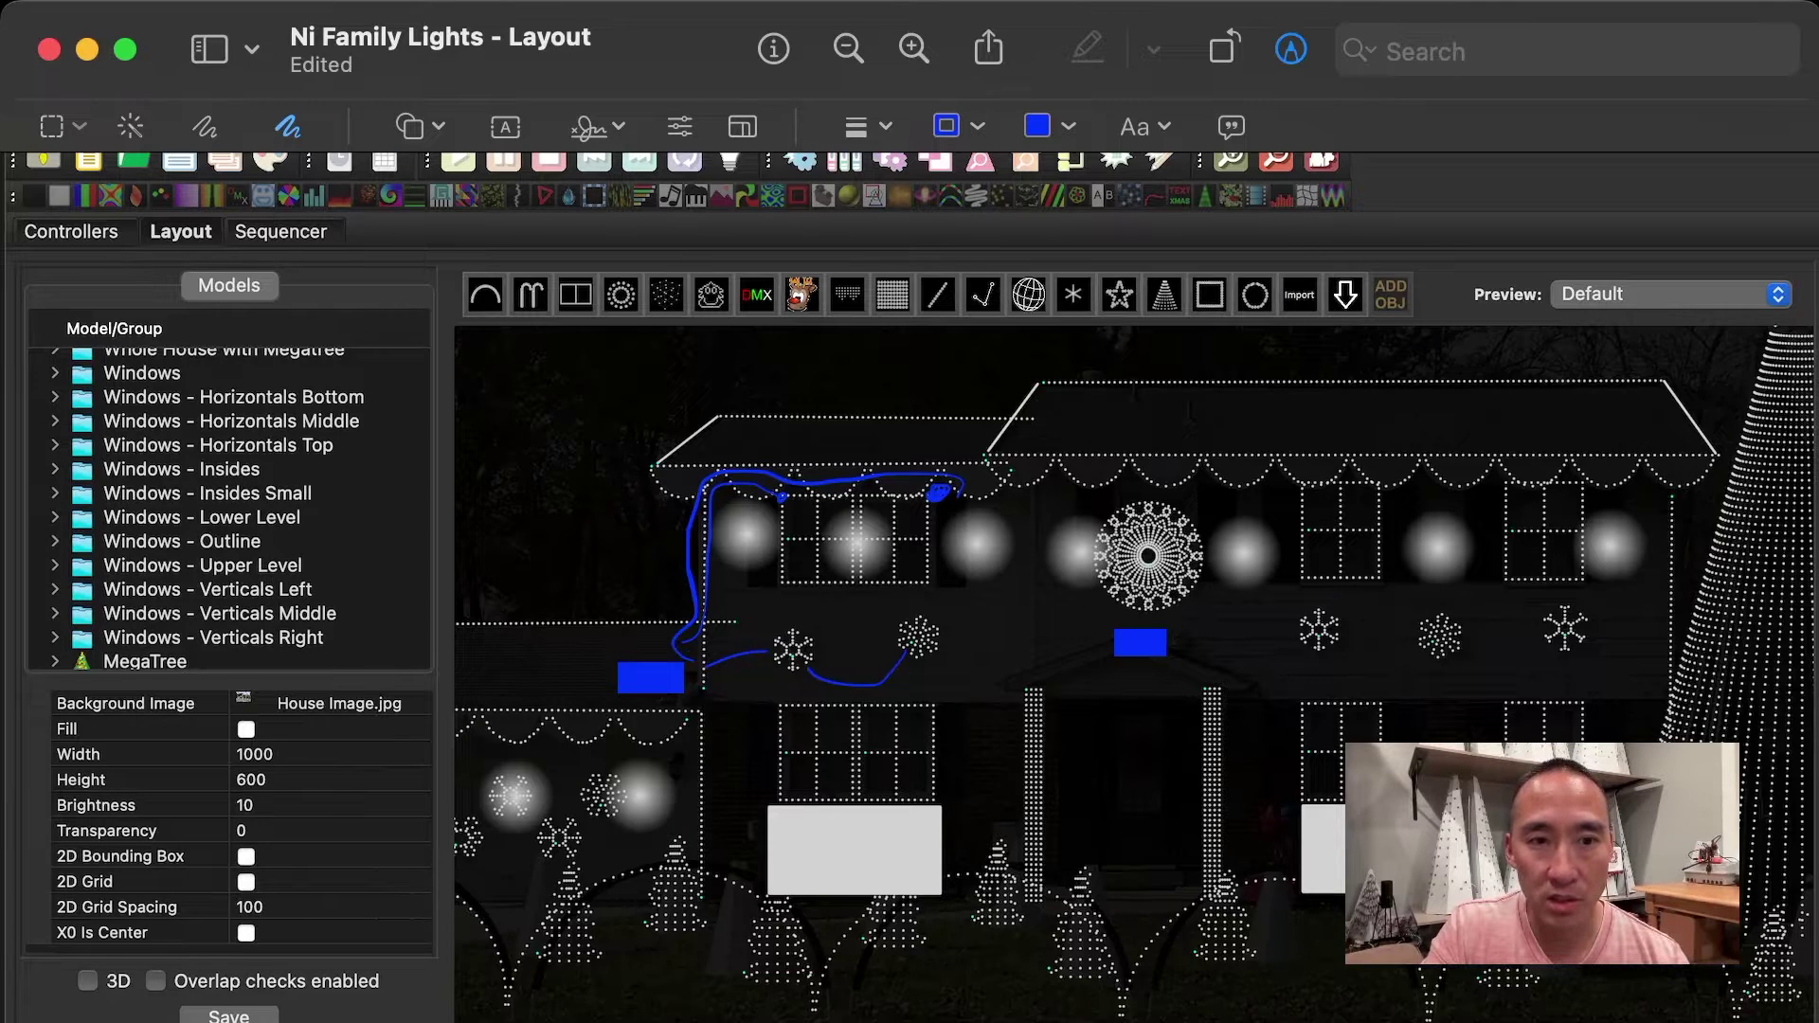
left_click_drag(708, 701, 759, 700)
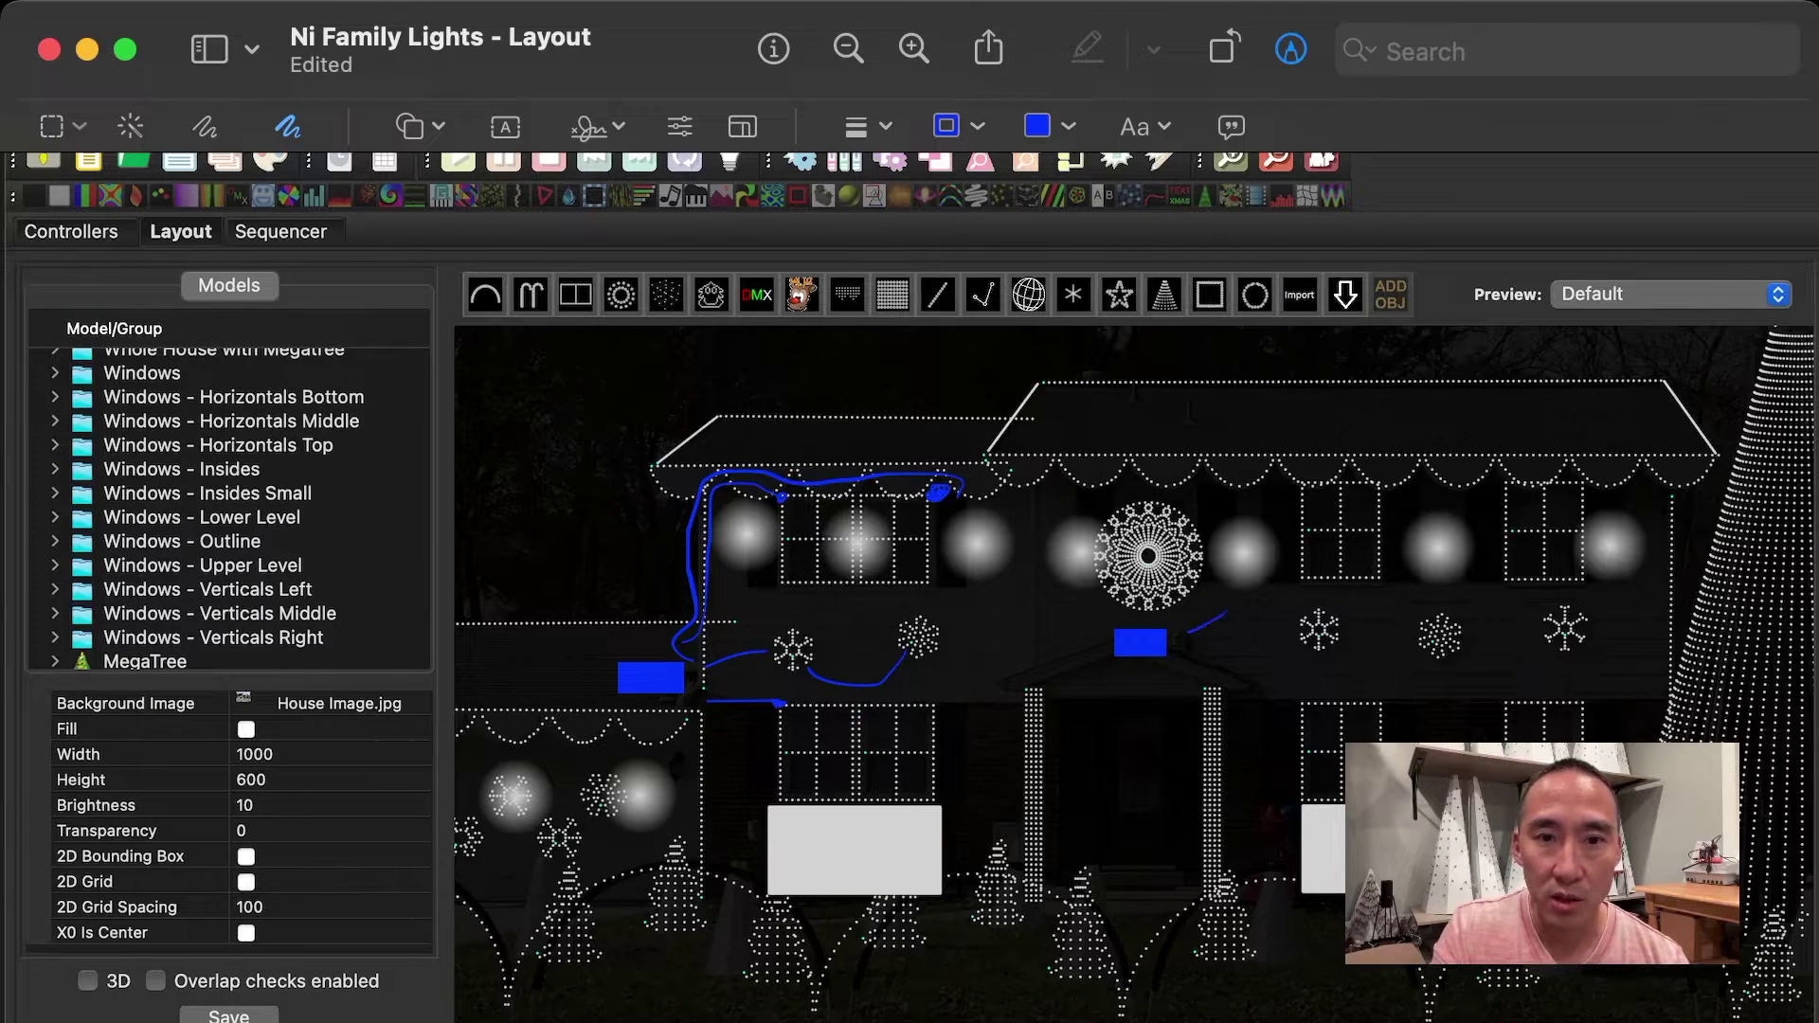
Sketch a wiring line from the blue box above the porch across the right upper windows, with a return line to the box.
mouse_move(1223, 557)
left_mouse_down()
mouse_move(1214, 516)
mouse_move(1284, 490)
left_mouse_up()
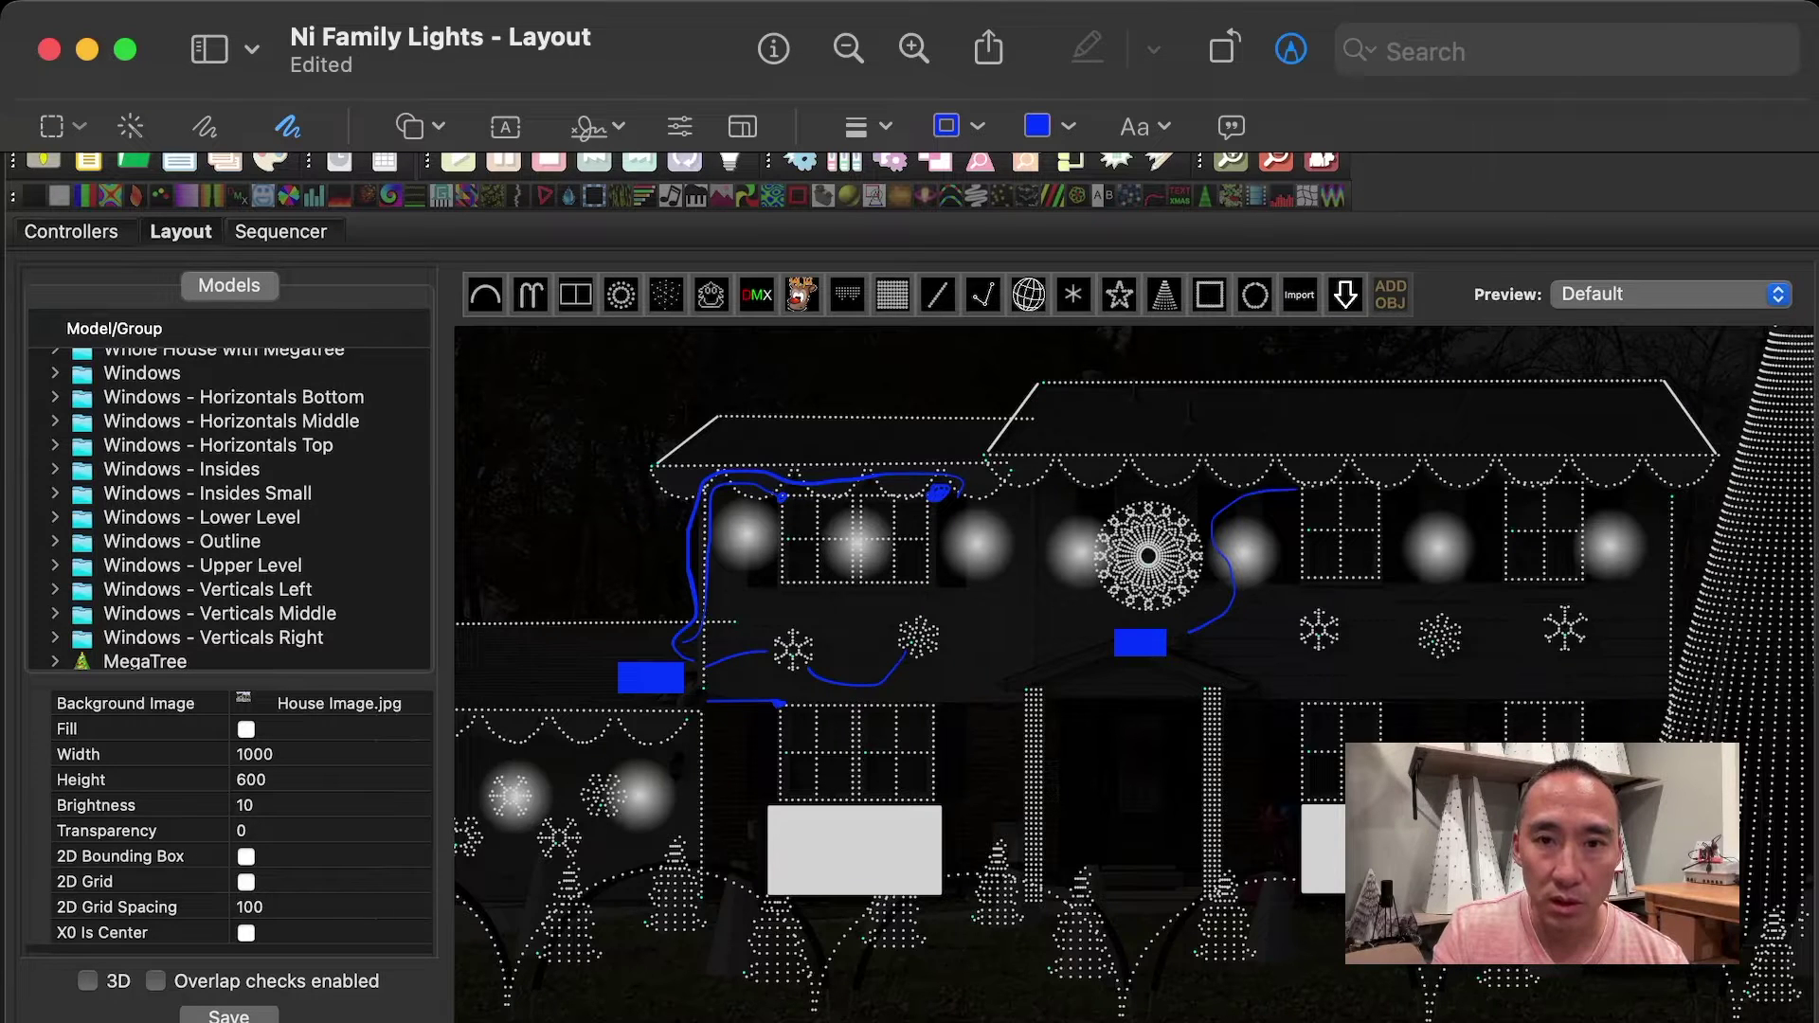
left_click_drag(1394, 487, 1453, 486)
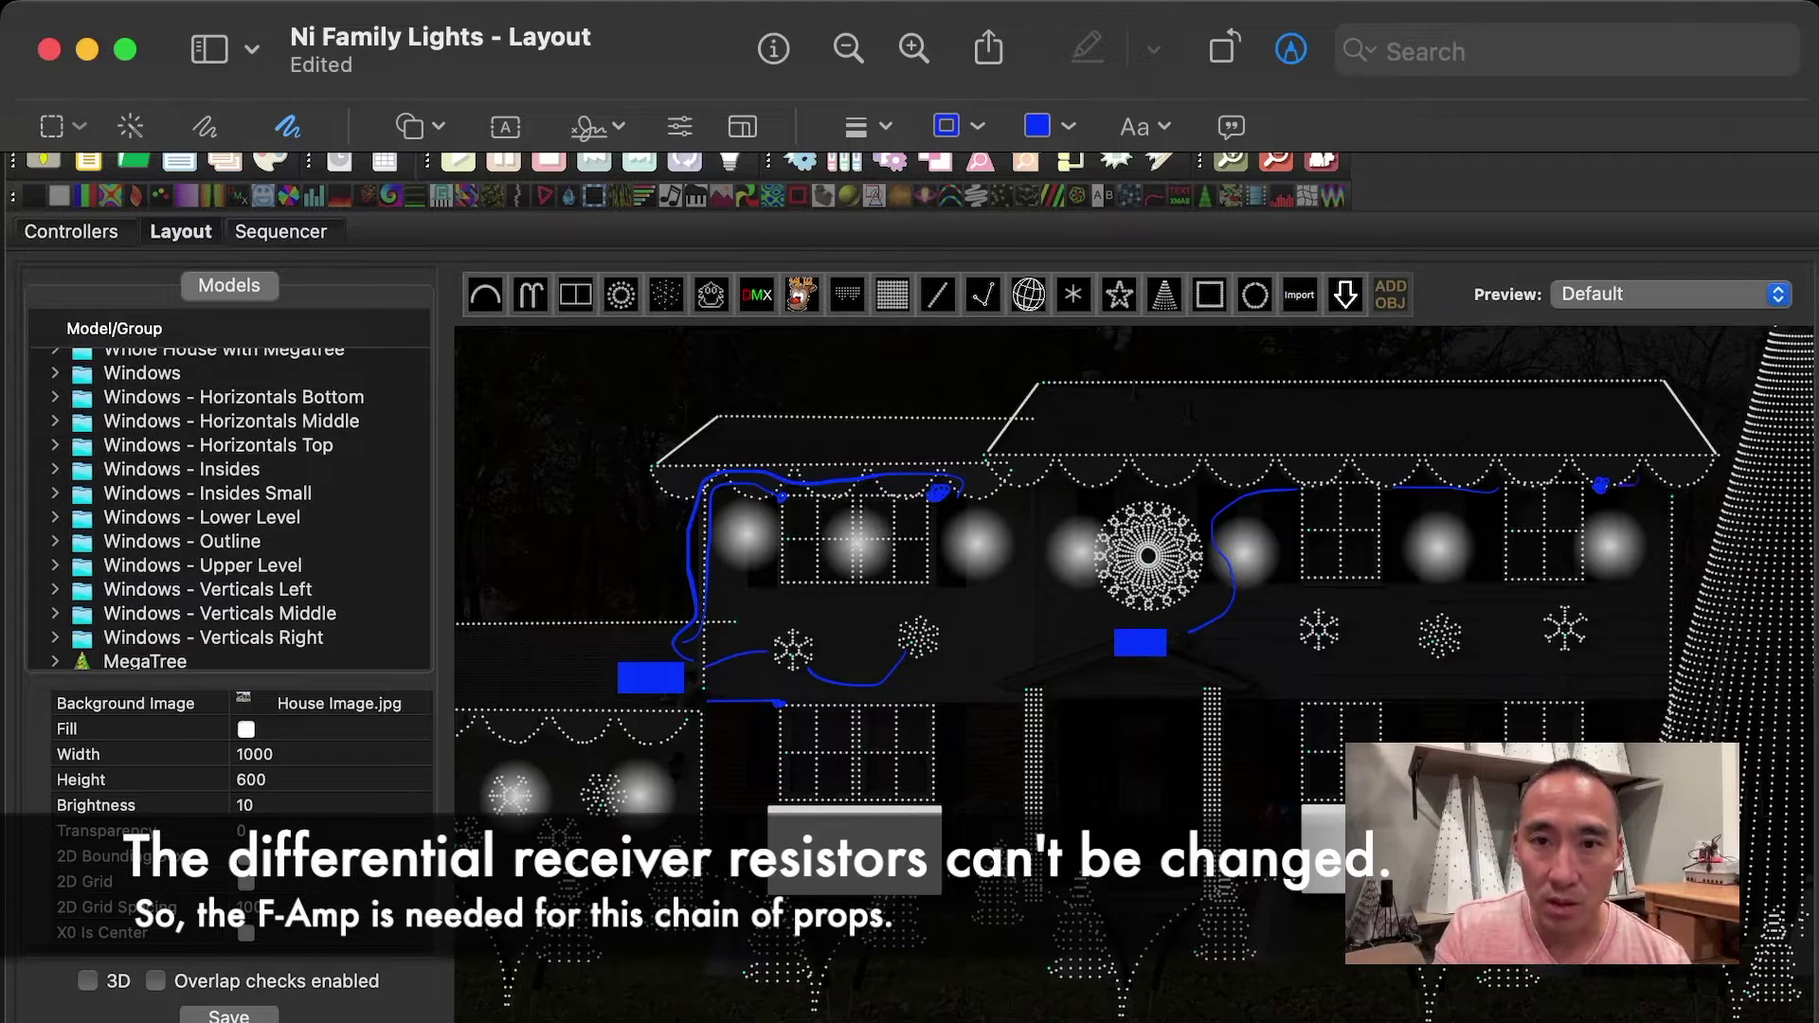
mouse_move(1637, 478)
left_mouse_down()
mouse_move(1229, 486)
mouse_move(1209, 496)
mouse_move(1203, 564)
left_mouse_up()
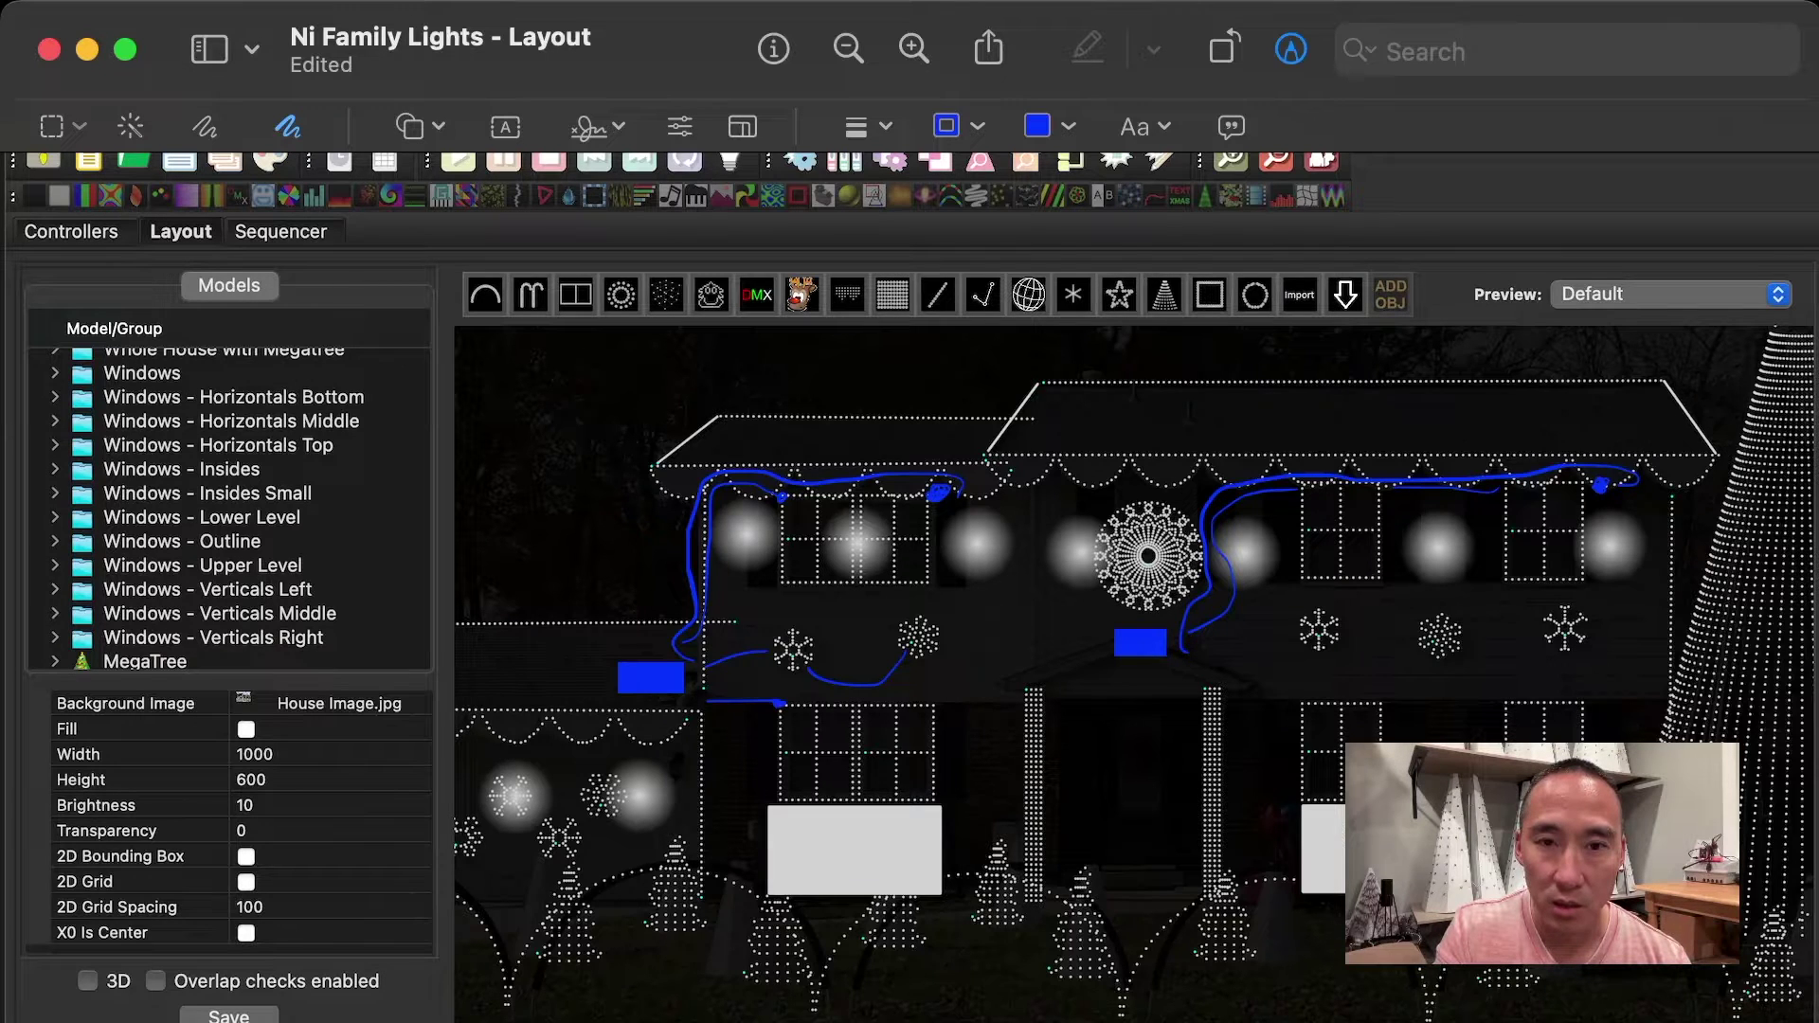
Sketch wiring from the porch box through the three right snowflakes and back, plus a line to the right lower windows.
mouse_move(1205, 646)
left_mouse_down()
mouse_move(1290, 637)
mouse_move(1380, 679)
mouse_move(1424, 678)
mouse_move(1426, 659)
mouse_move(1538, 669)
left_mouse_up()
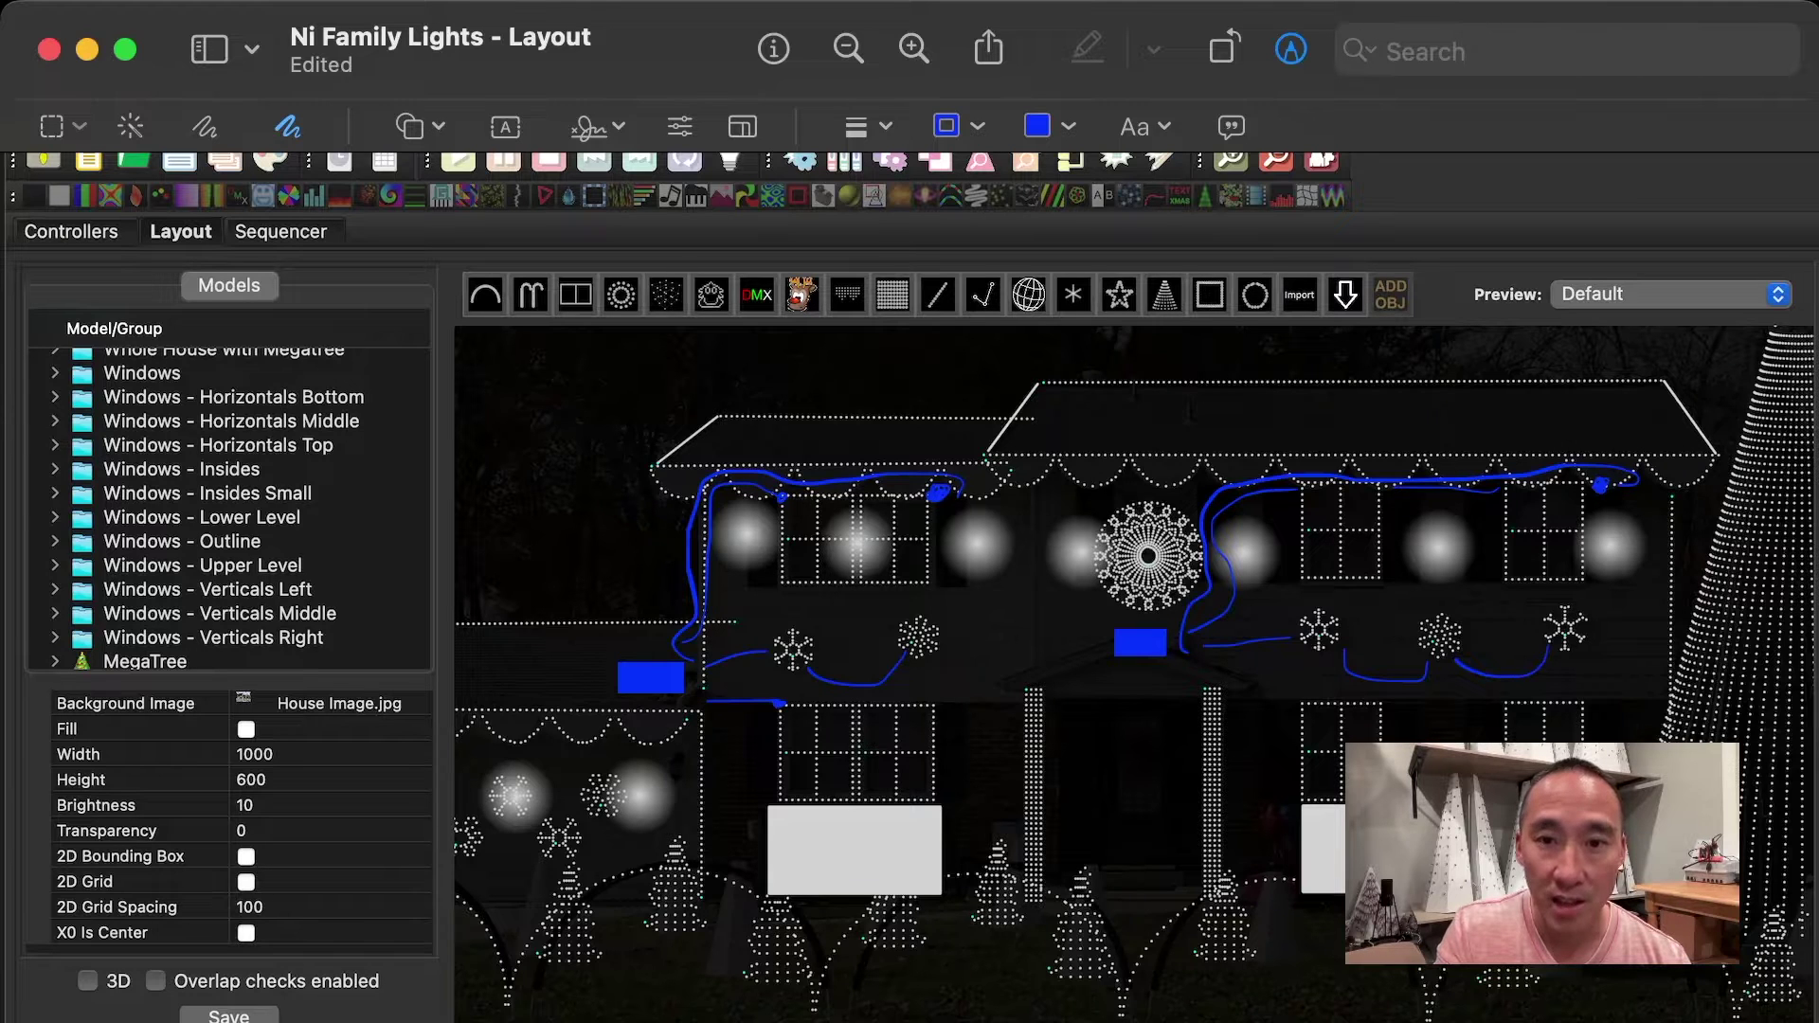
mouse_move(1579, 648)
left_mouse_down()
mouse_move(1415, 697)
mouse_move(1283, 699)
mouse_move(1222, 668)
left_mouse_up()
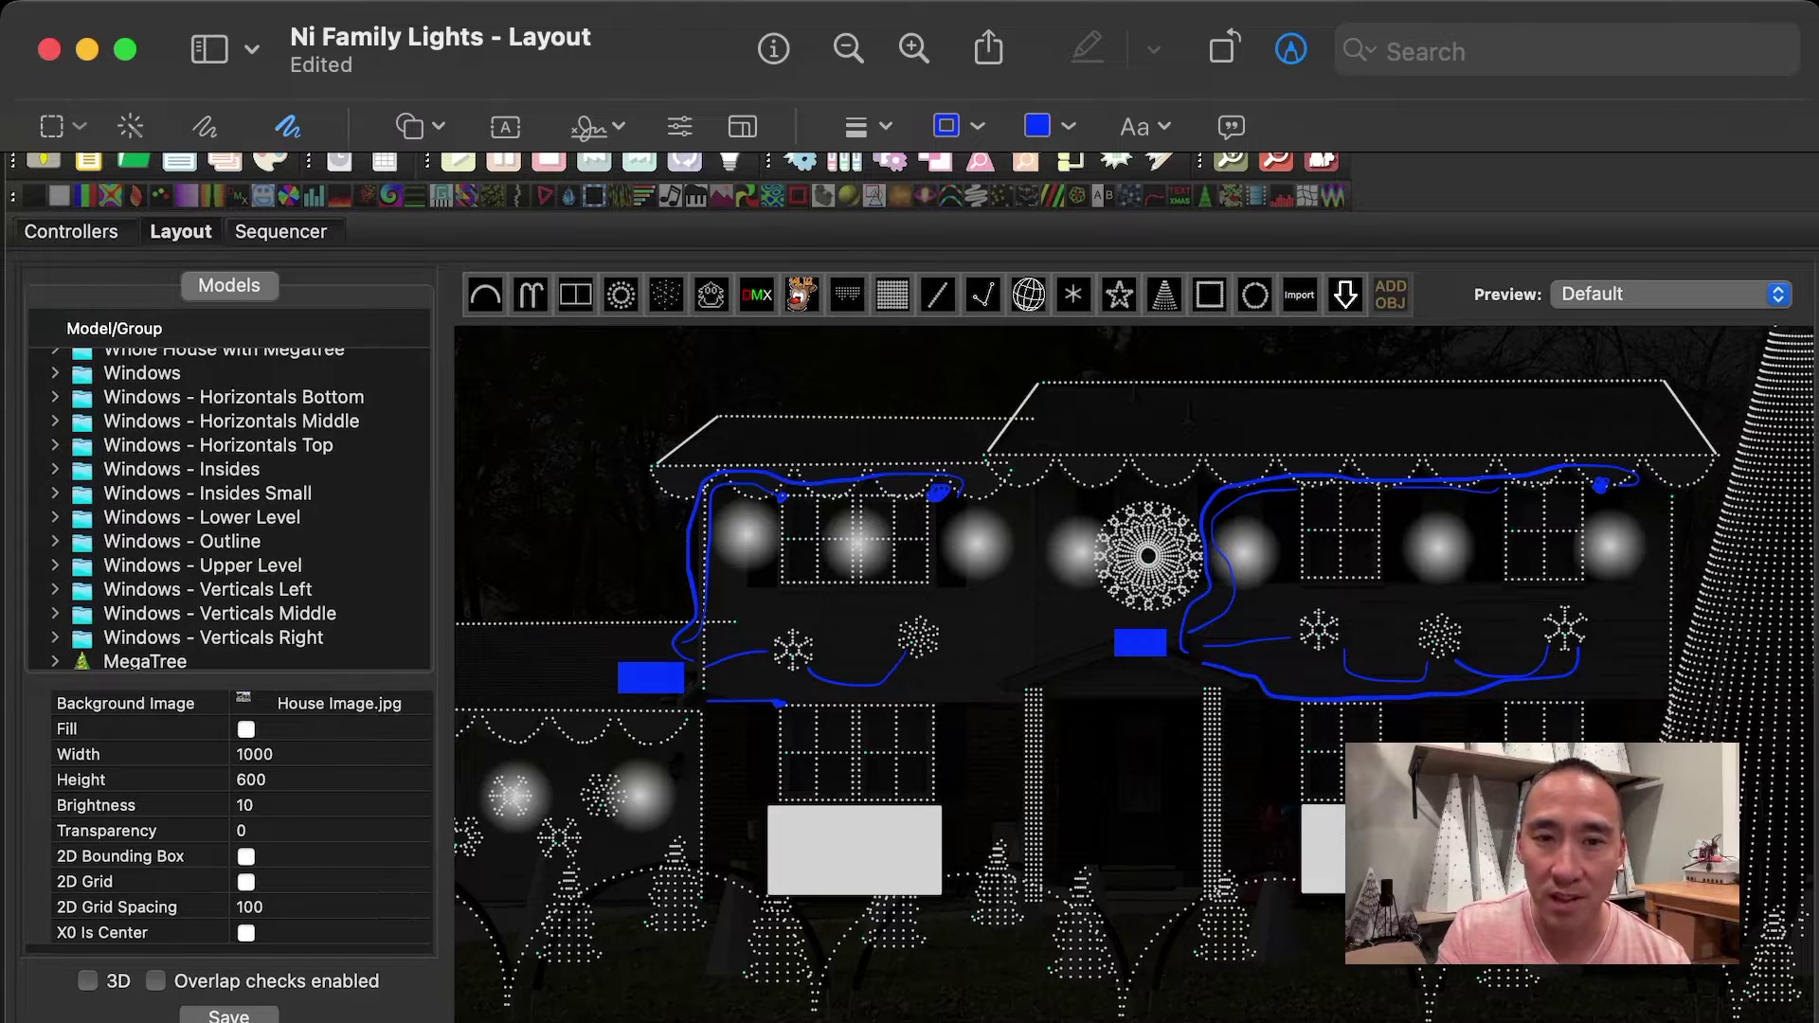
left_click_drag(1194, 661, 1259, 705)
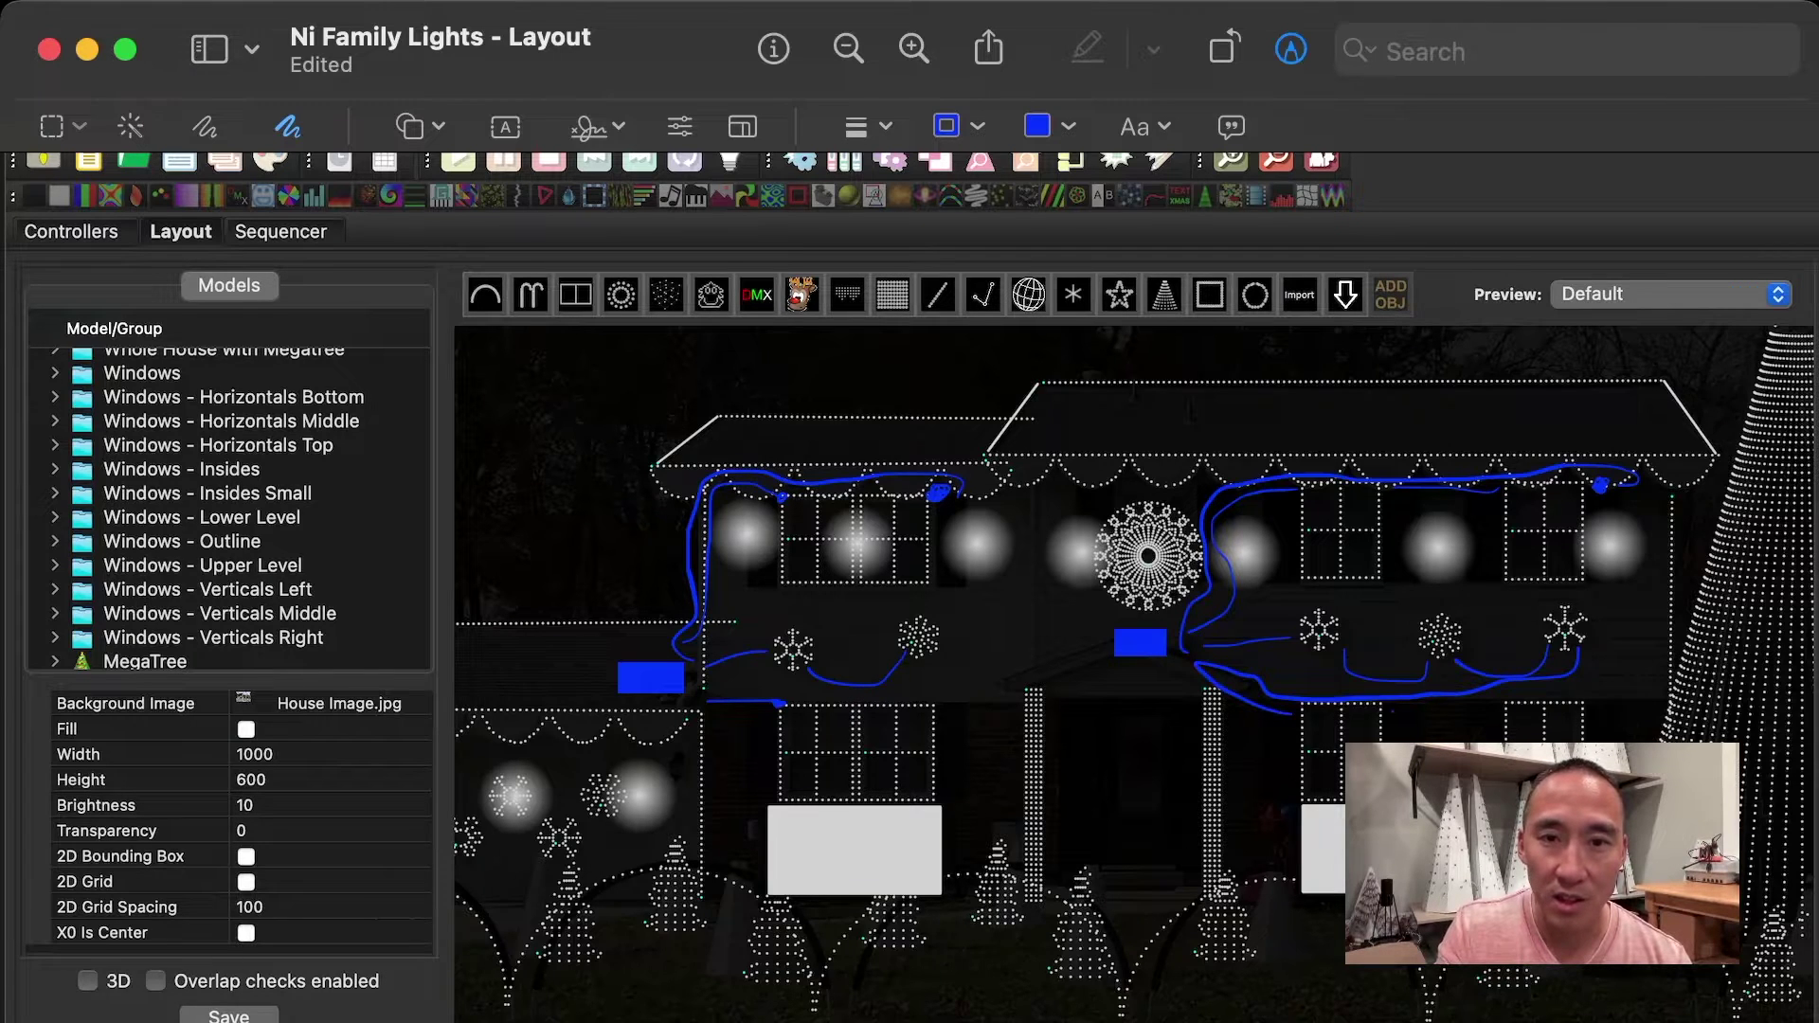
left_click_drag(1406, 710, 1502, 709)
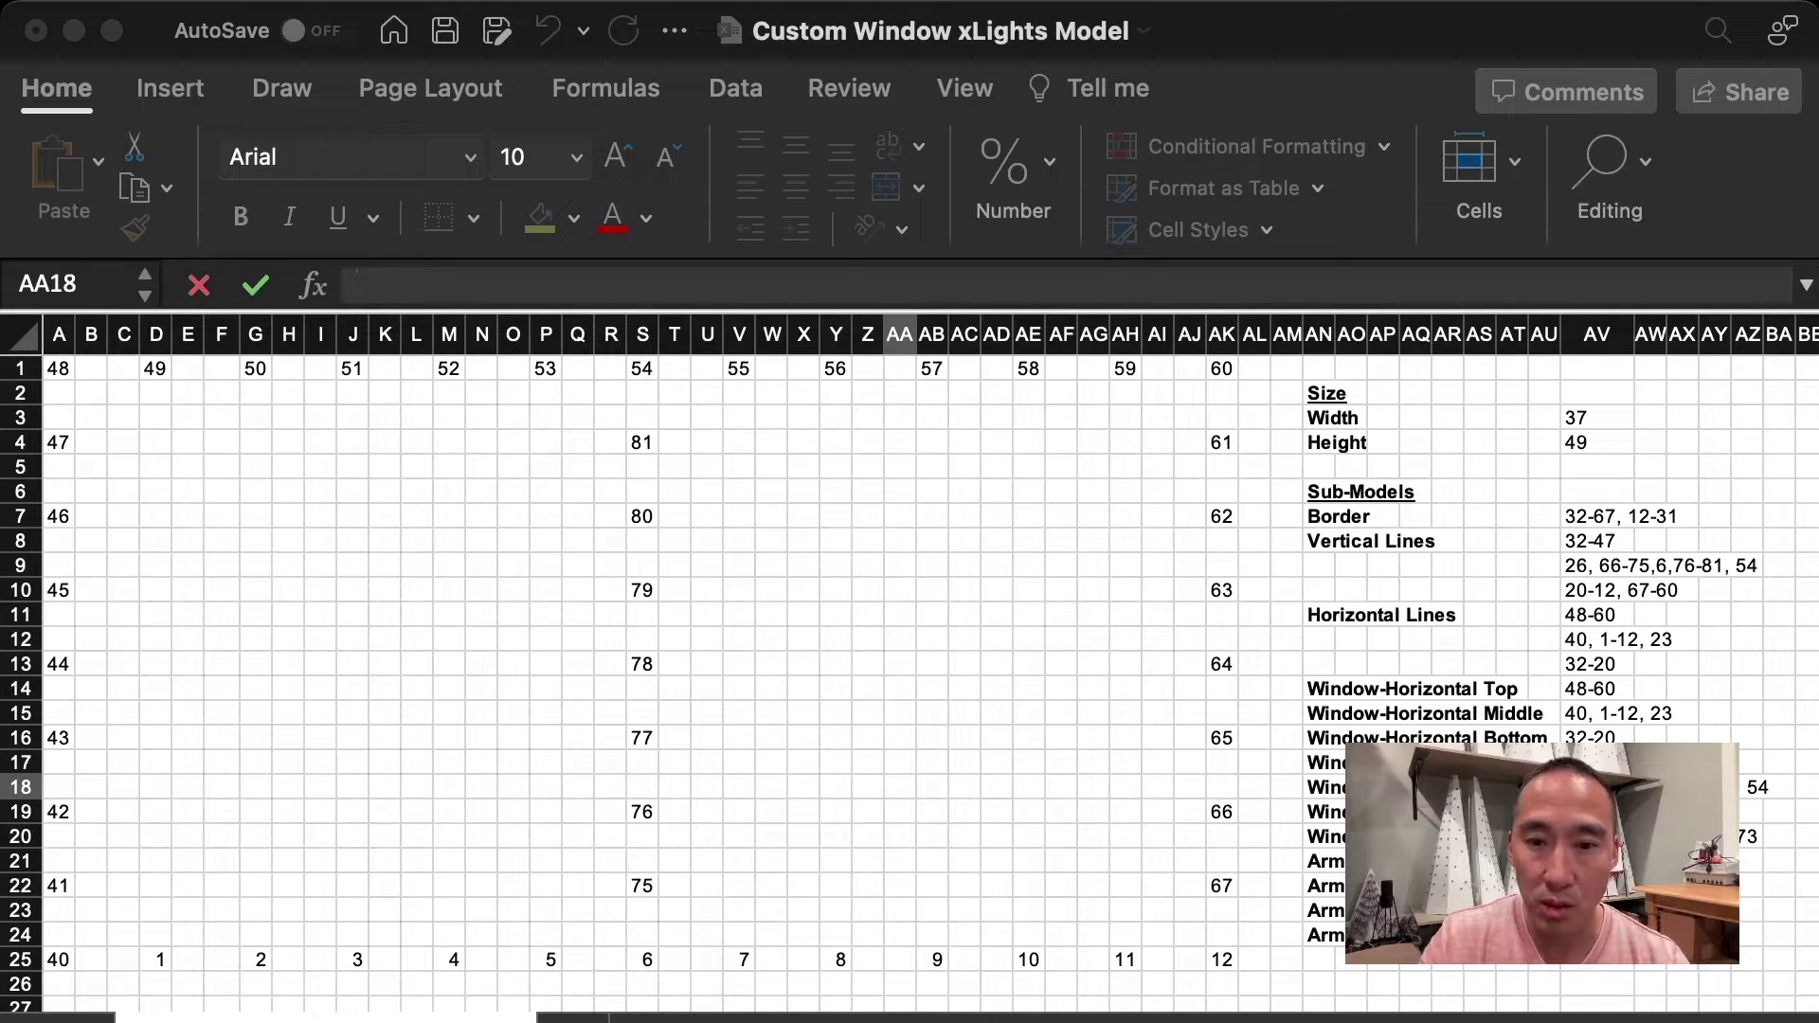
Switch to the Custom Window xLights Model workbook in Excel and trace the middle row of pixels from 1 to 12.
key("super+Tab")
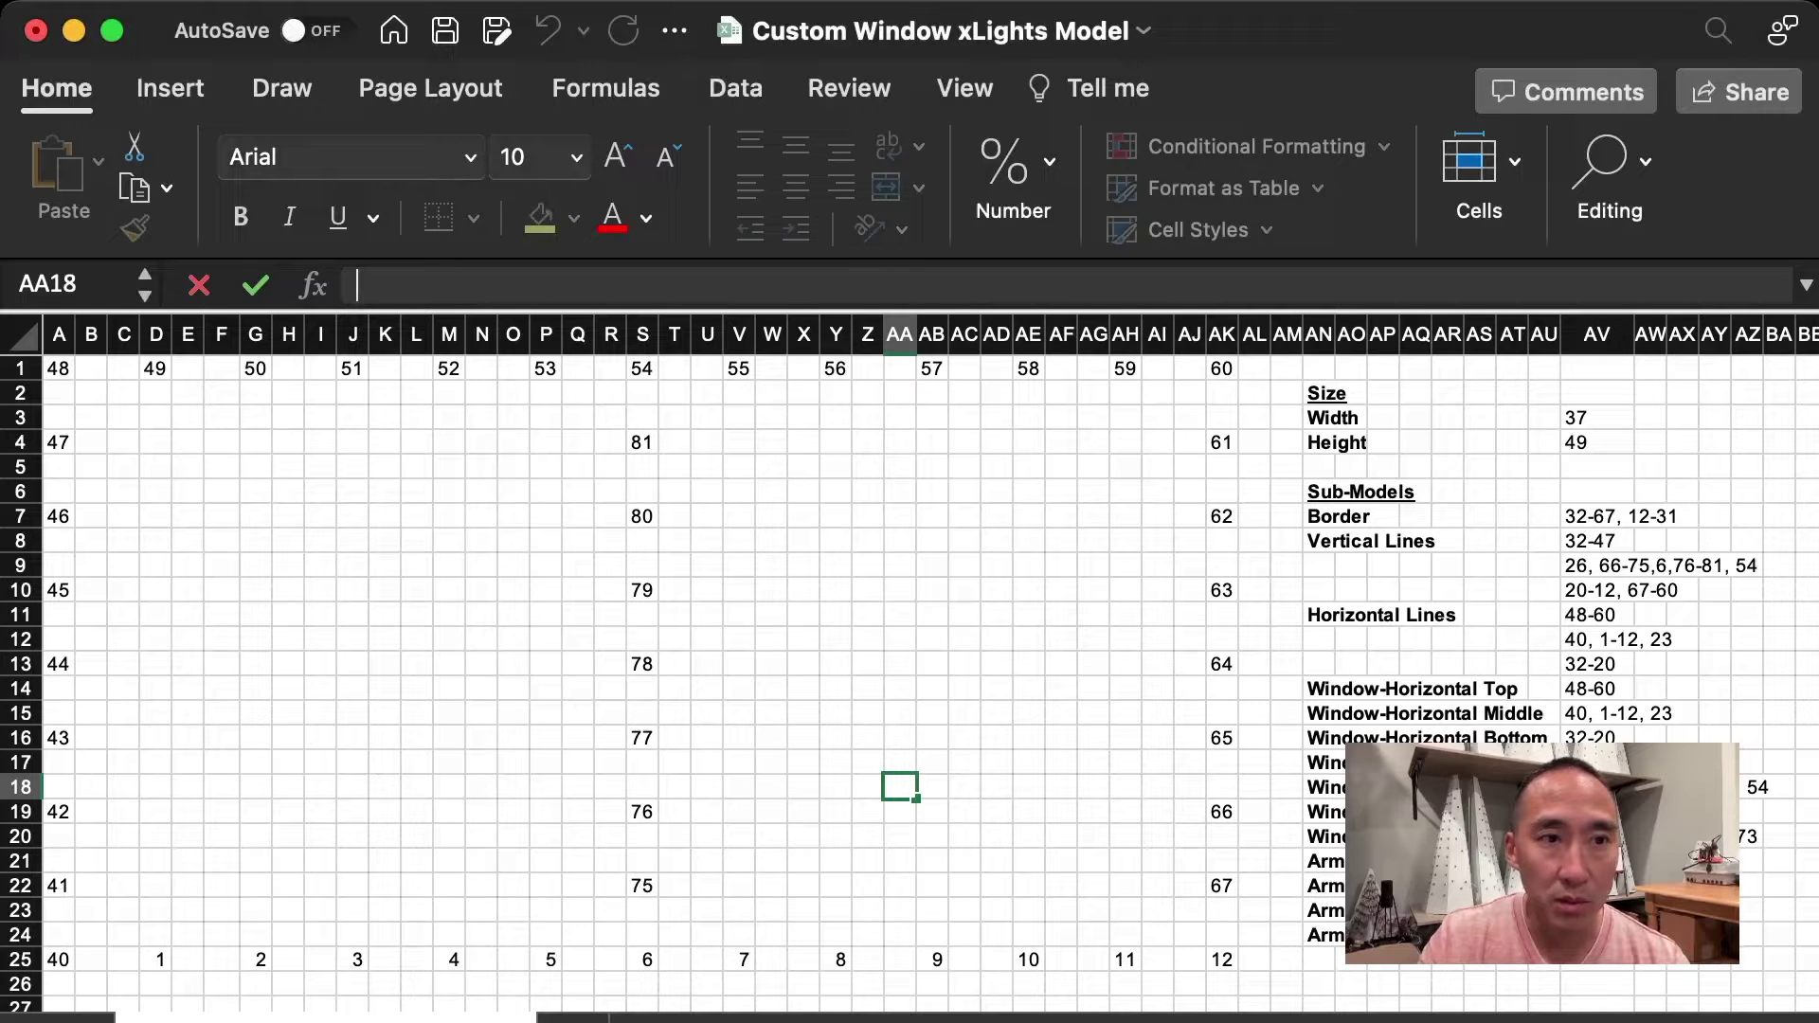
scroll(910, 682, "down", 7)
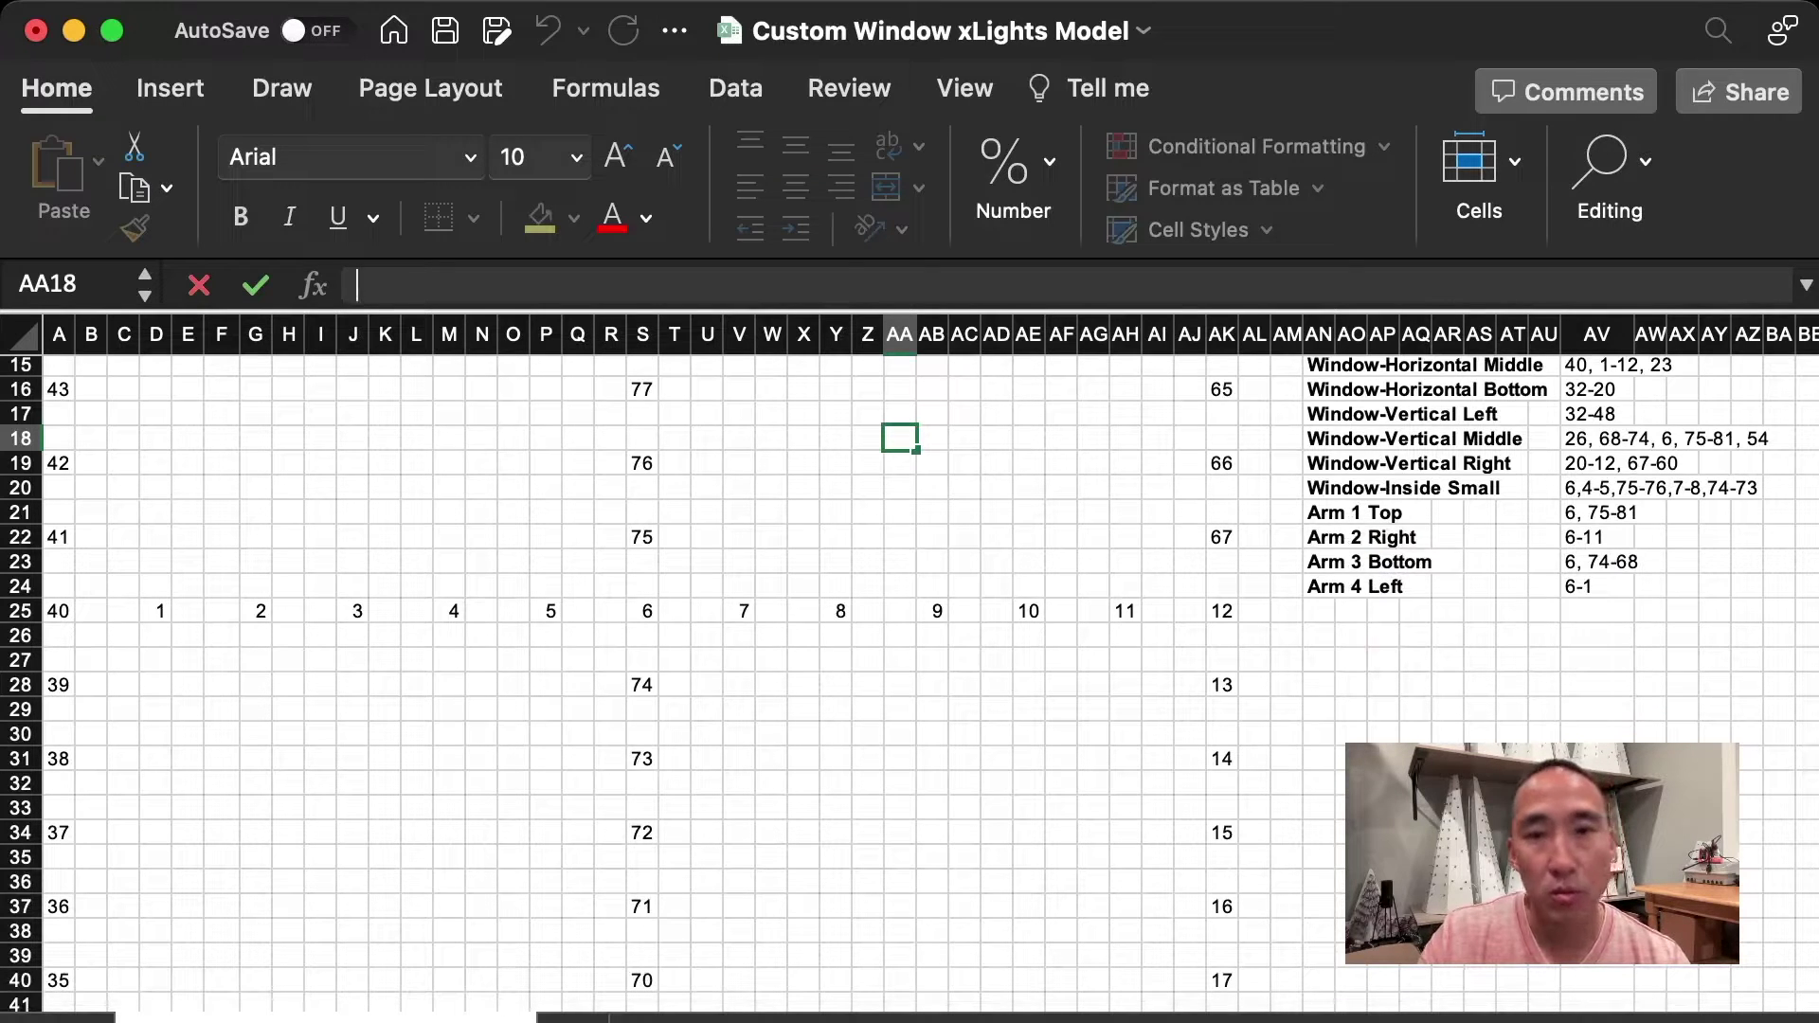
left_click(155, 611)
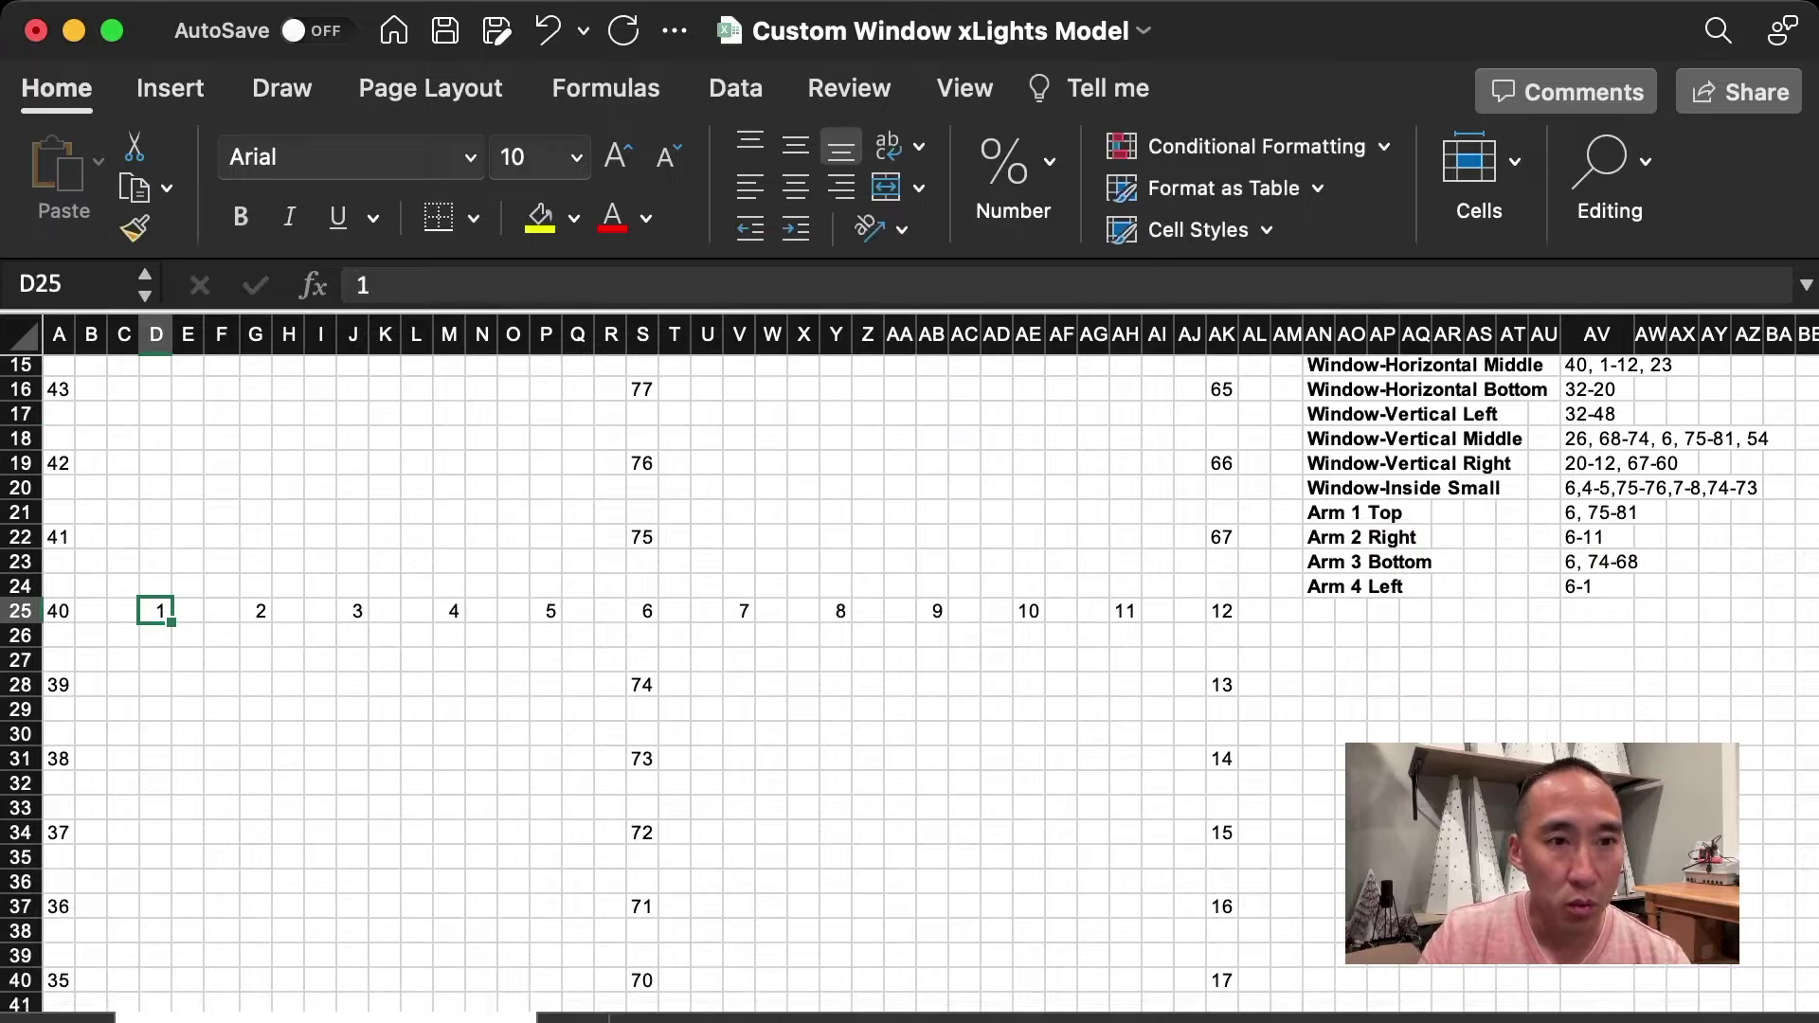
left_click(255, 611)
left_click(352, 611)
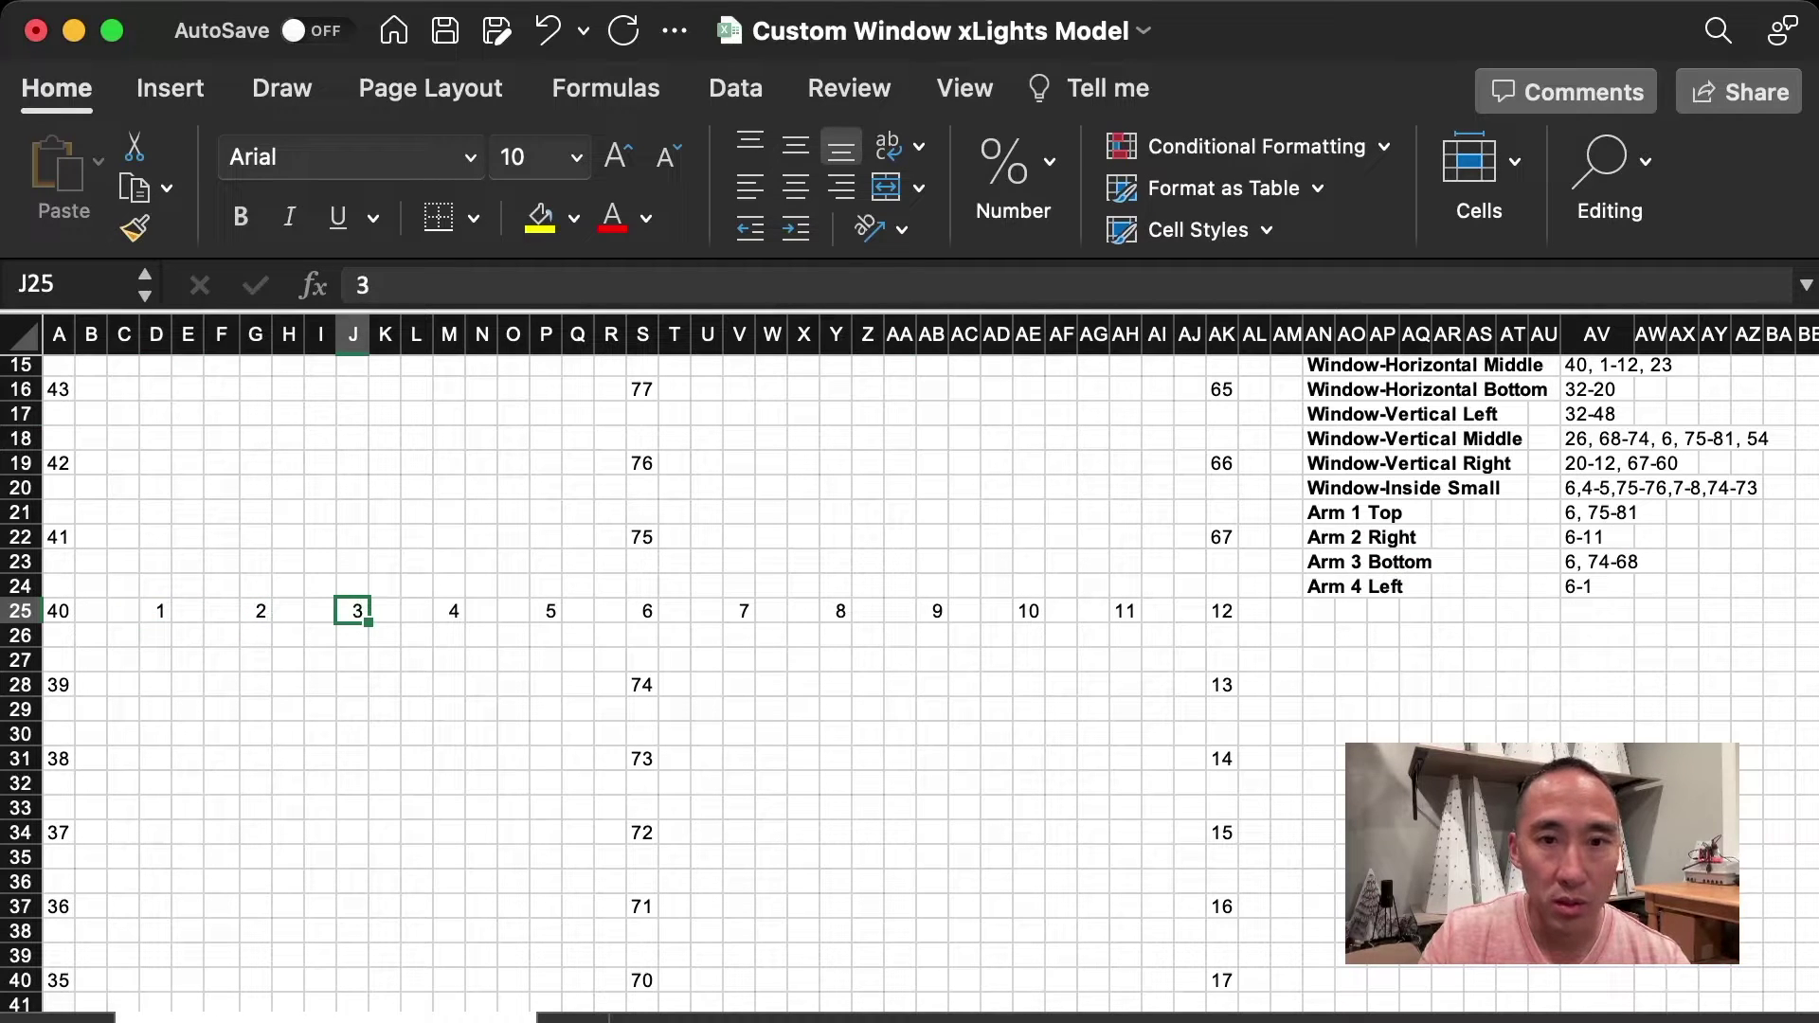
left_click(1221, 611)
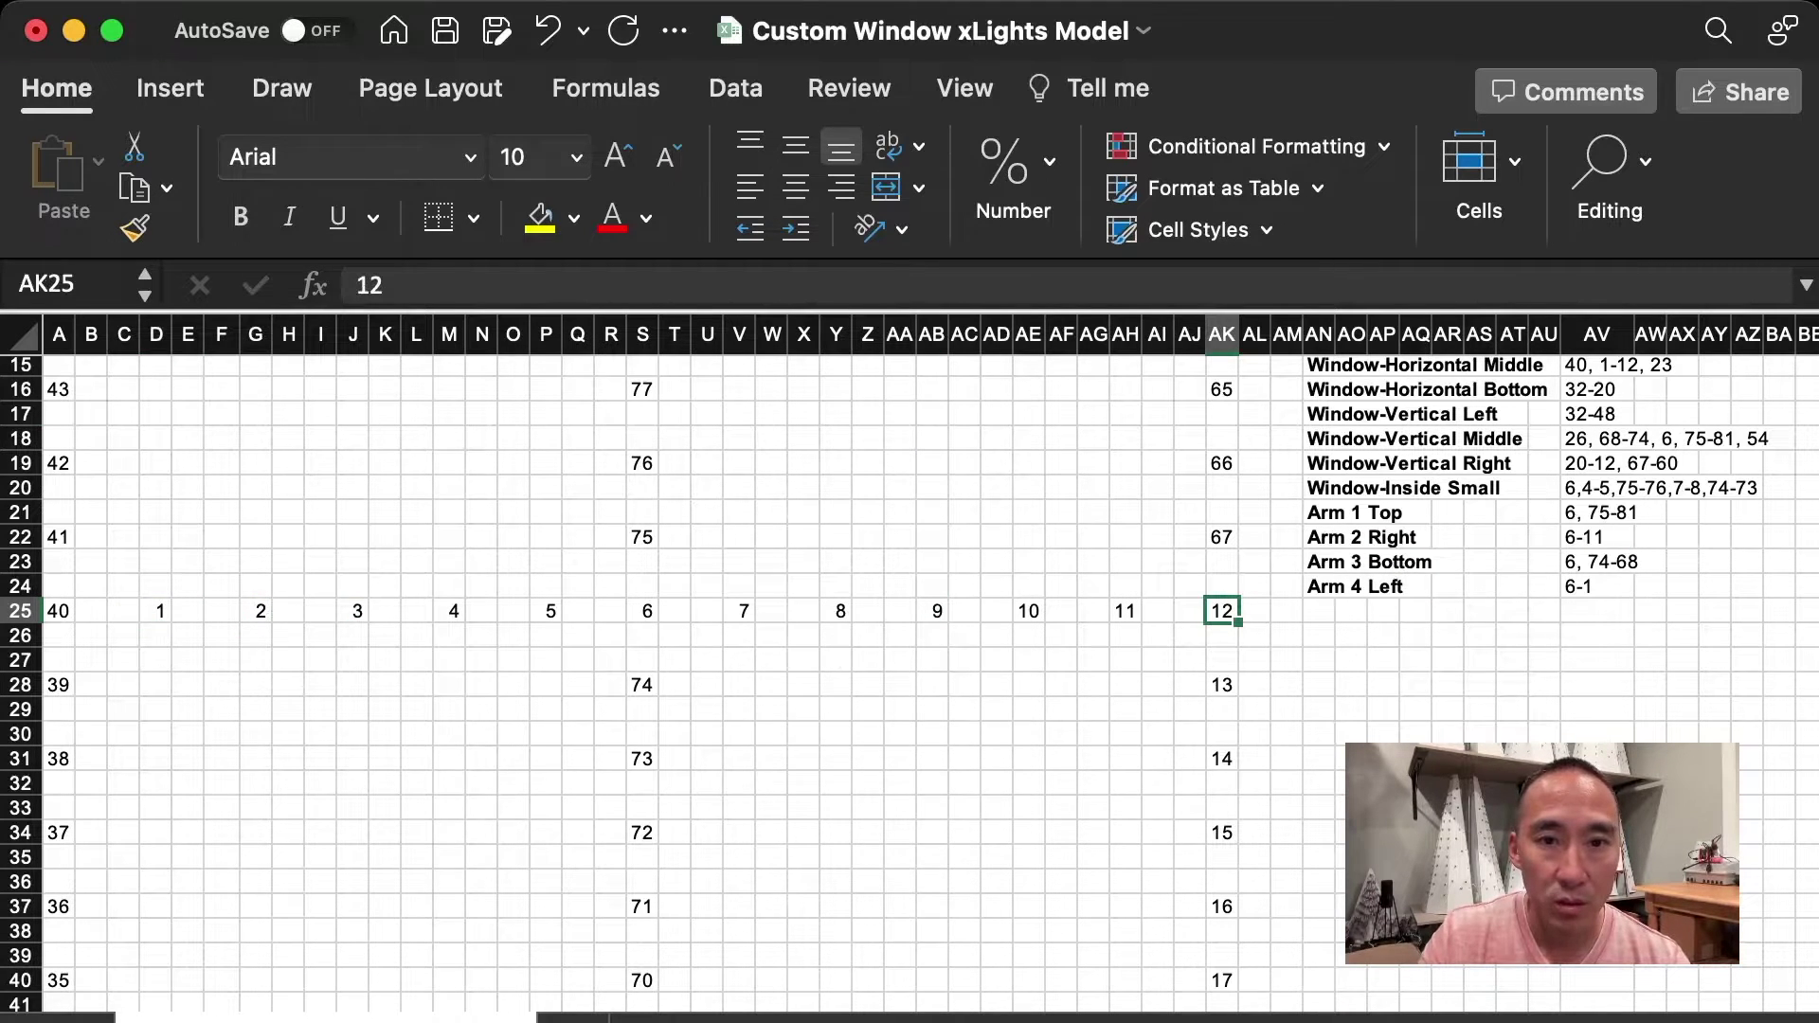
Trace the window border's pixel order from 12 through corners 20, 32, 48 and 60 to pixel 67.
scroll(909, 682, "down", 10)
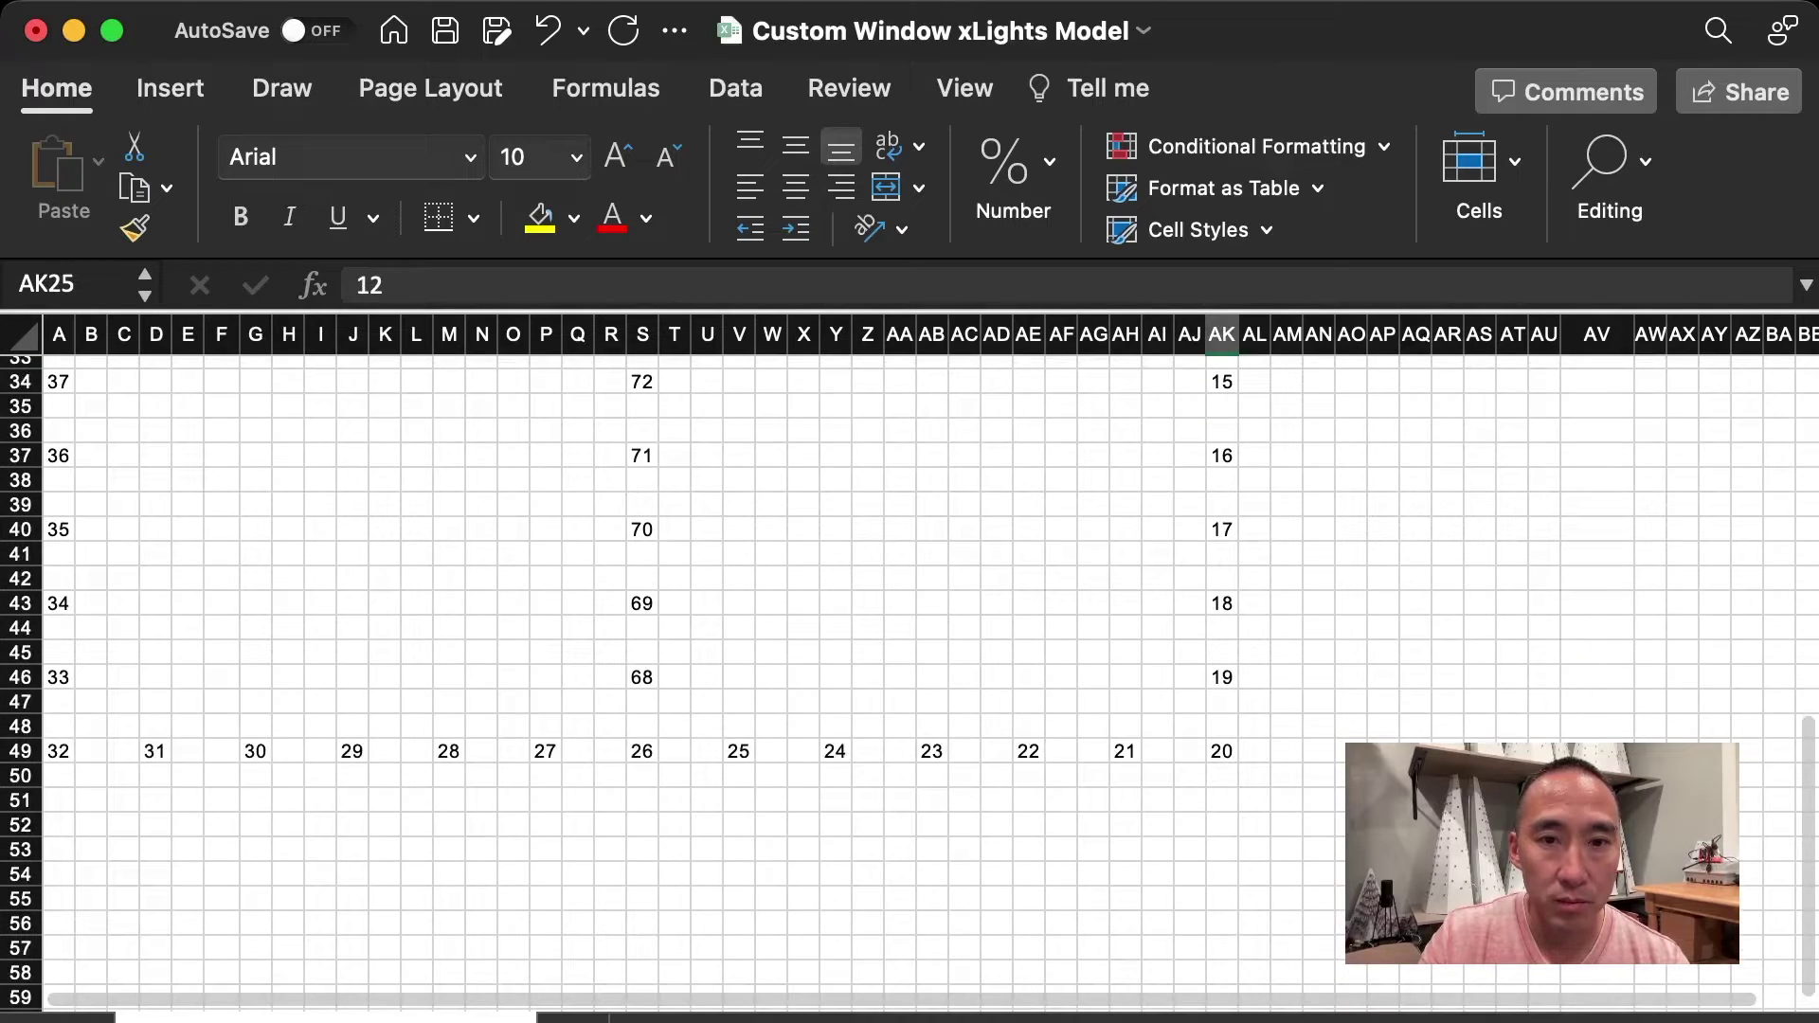
left_click(1221, 751)
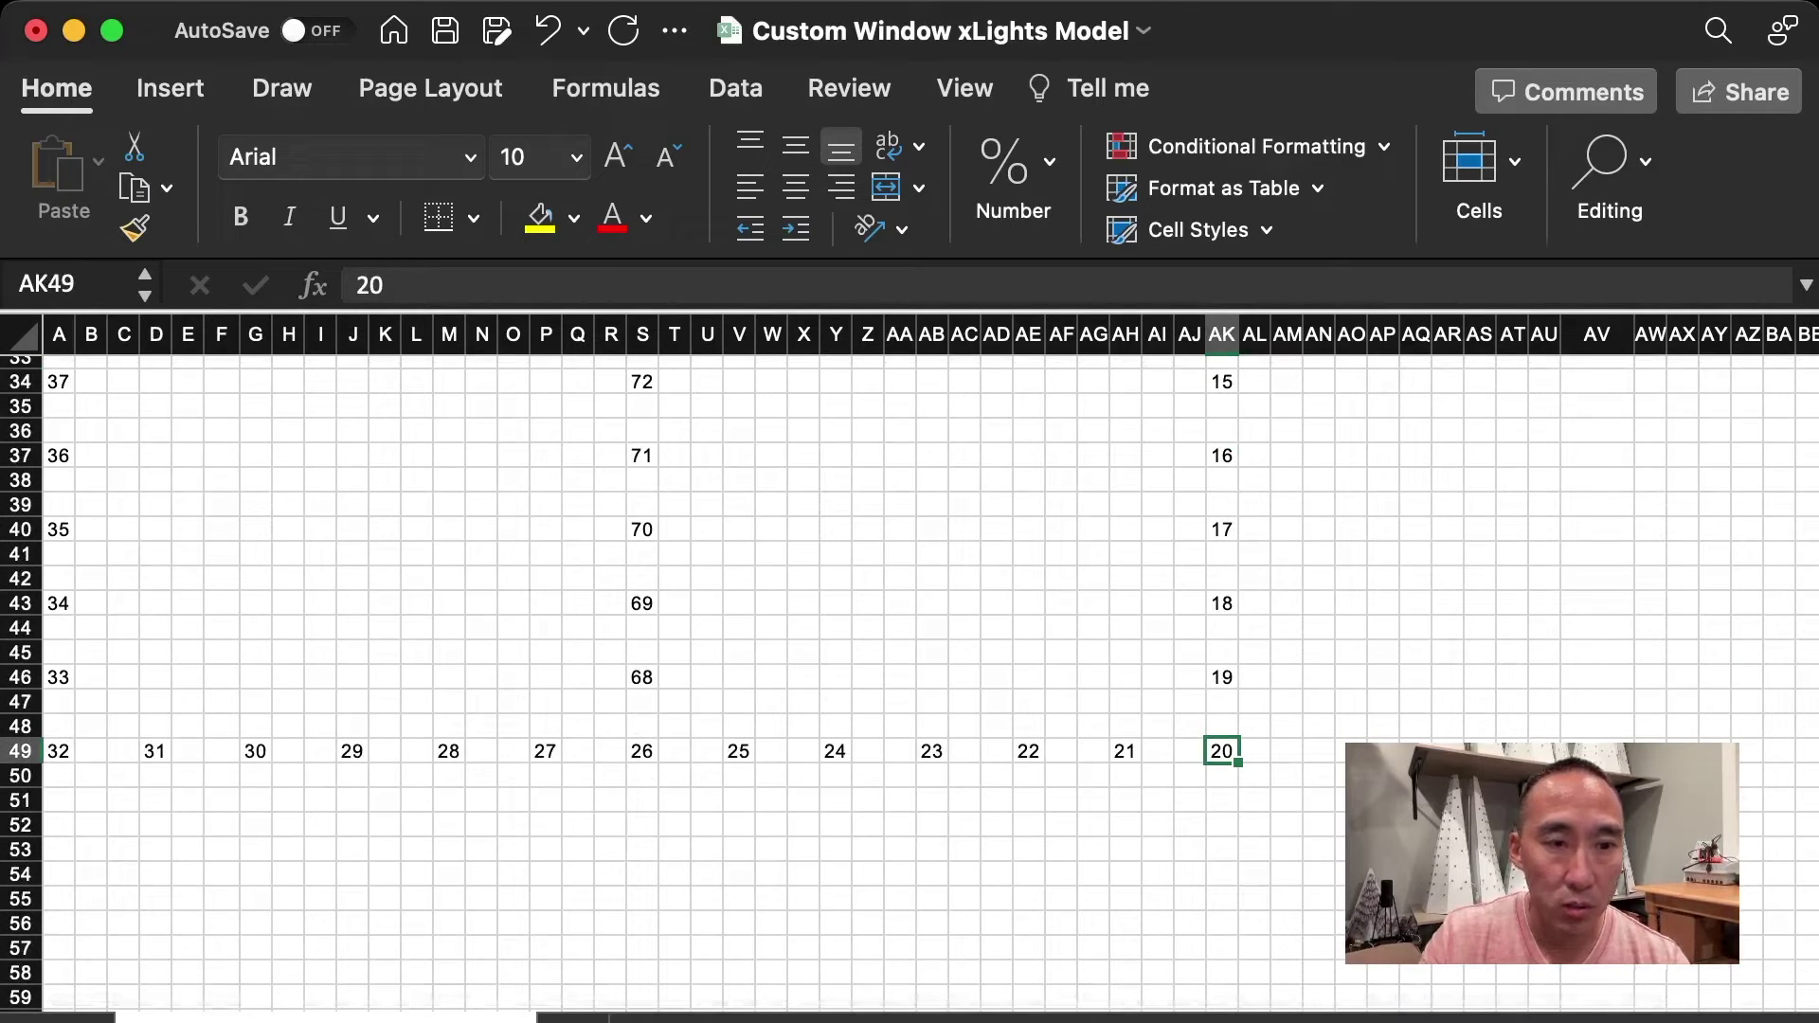
key("Home")
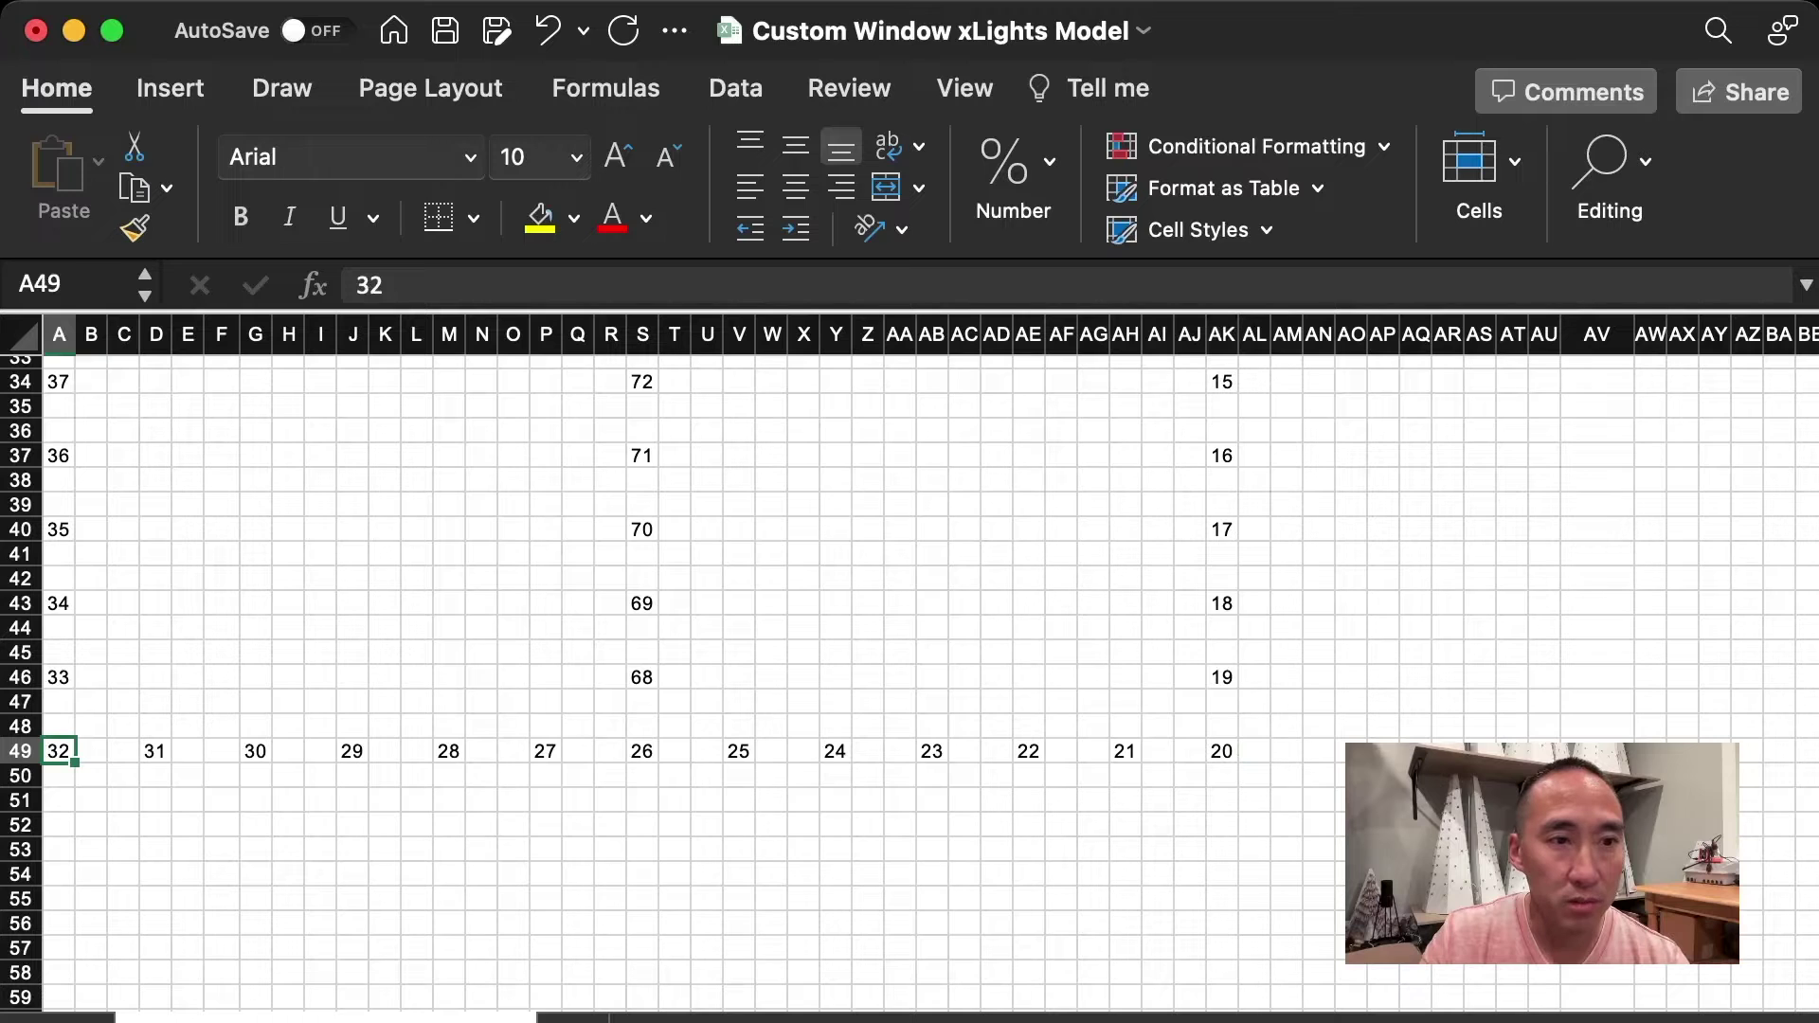
scroll(910, 682, "up", 15)
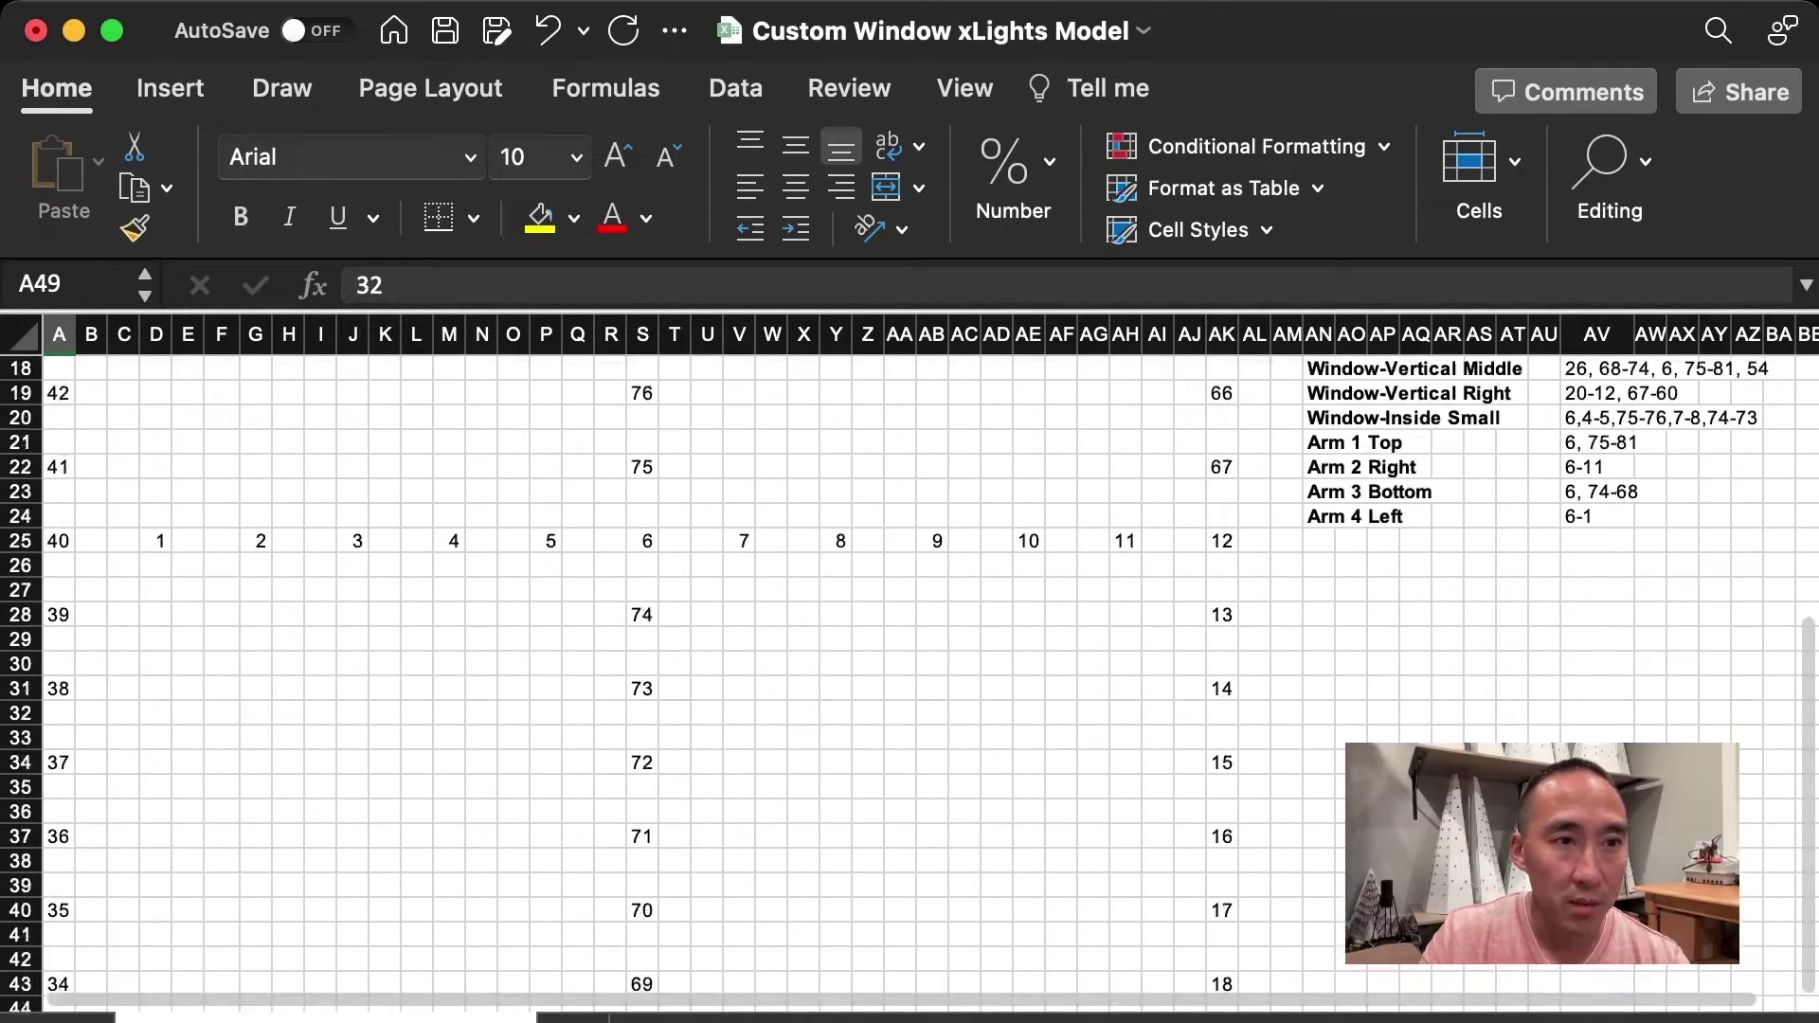
scroll(909, 682, "up", 2)
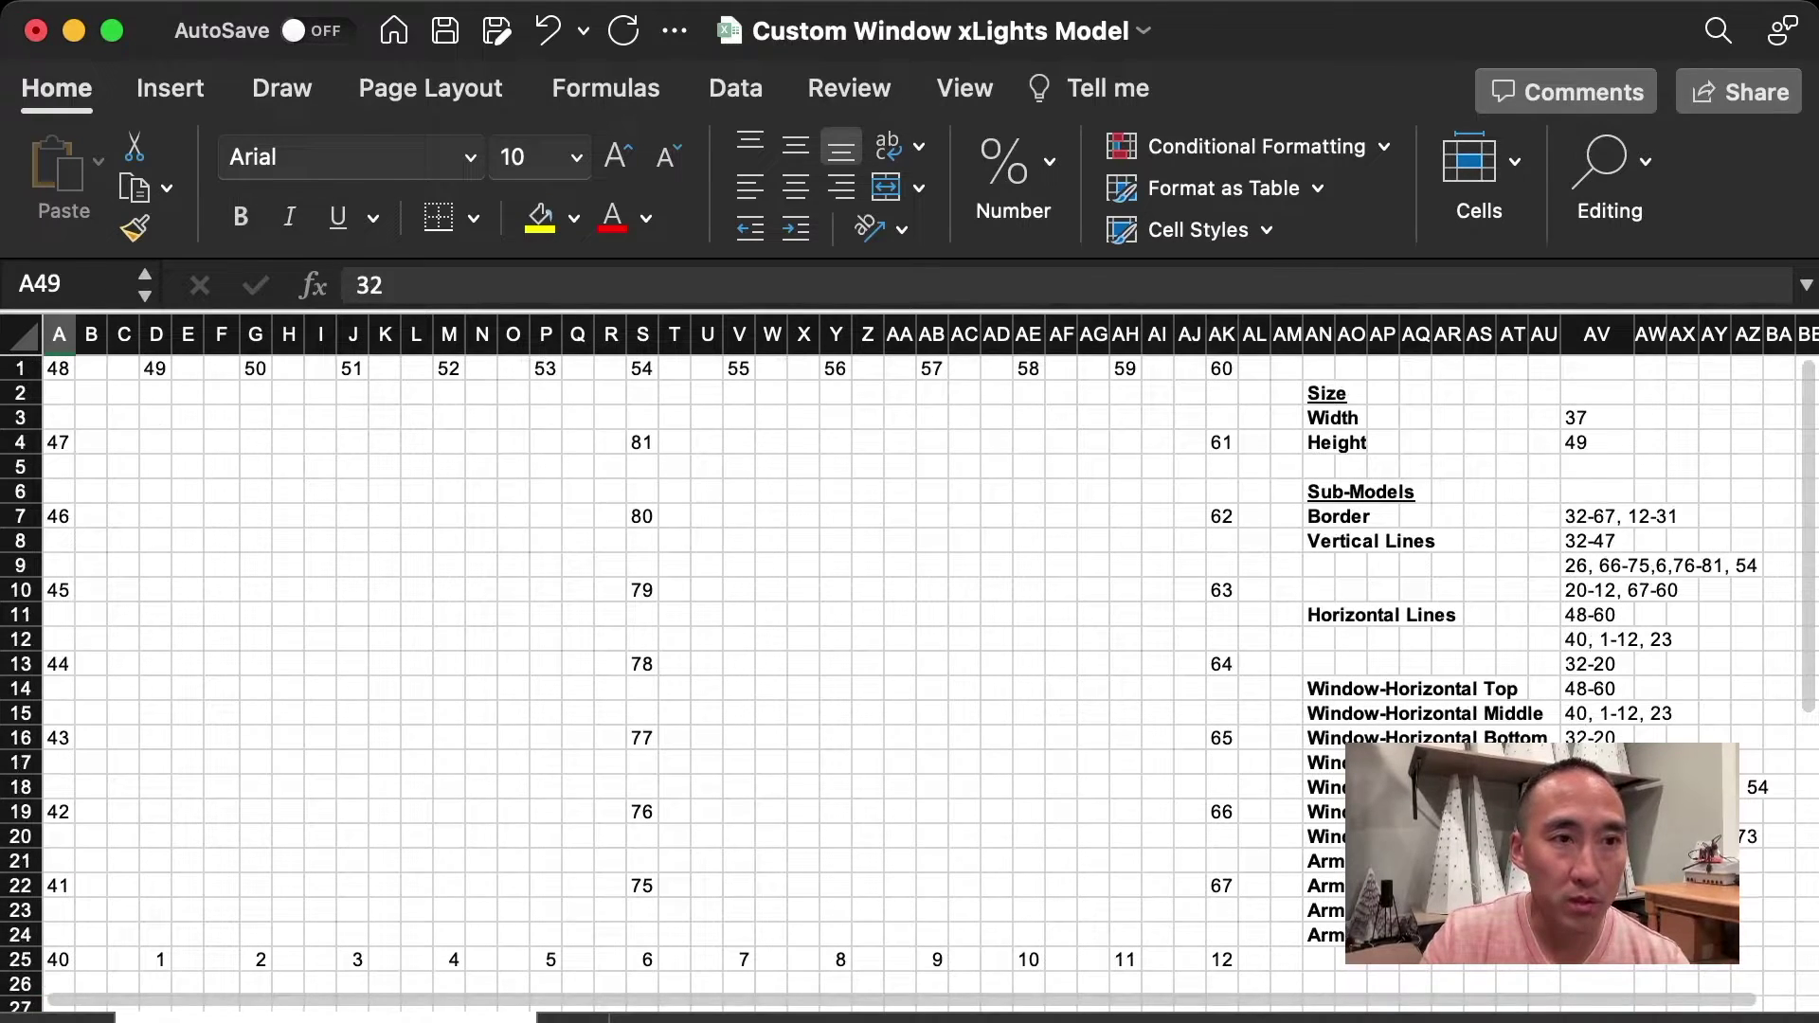
left_click(59, 368)
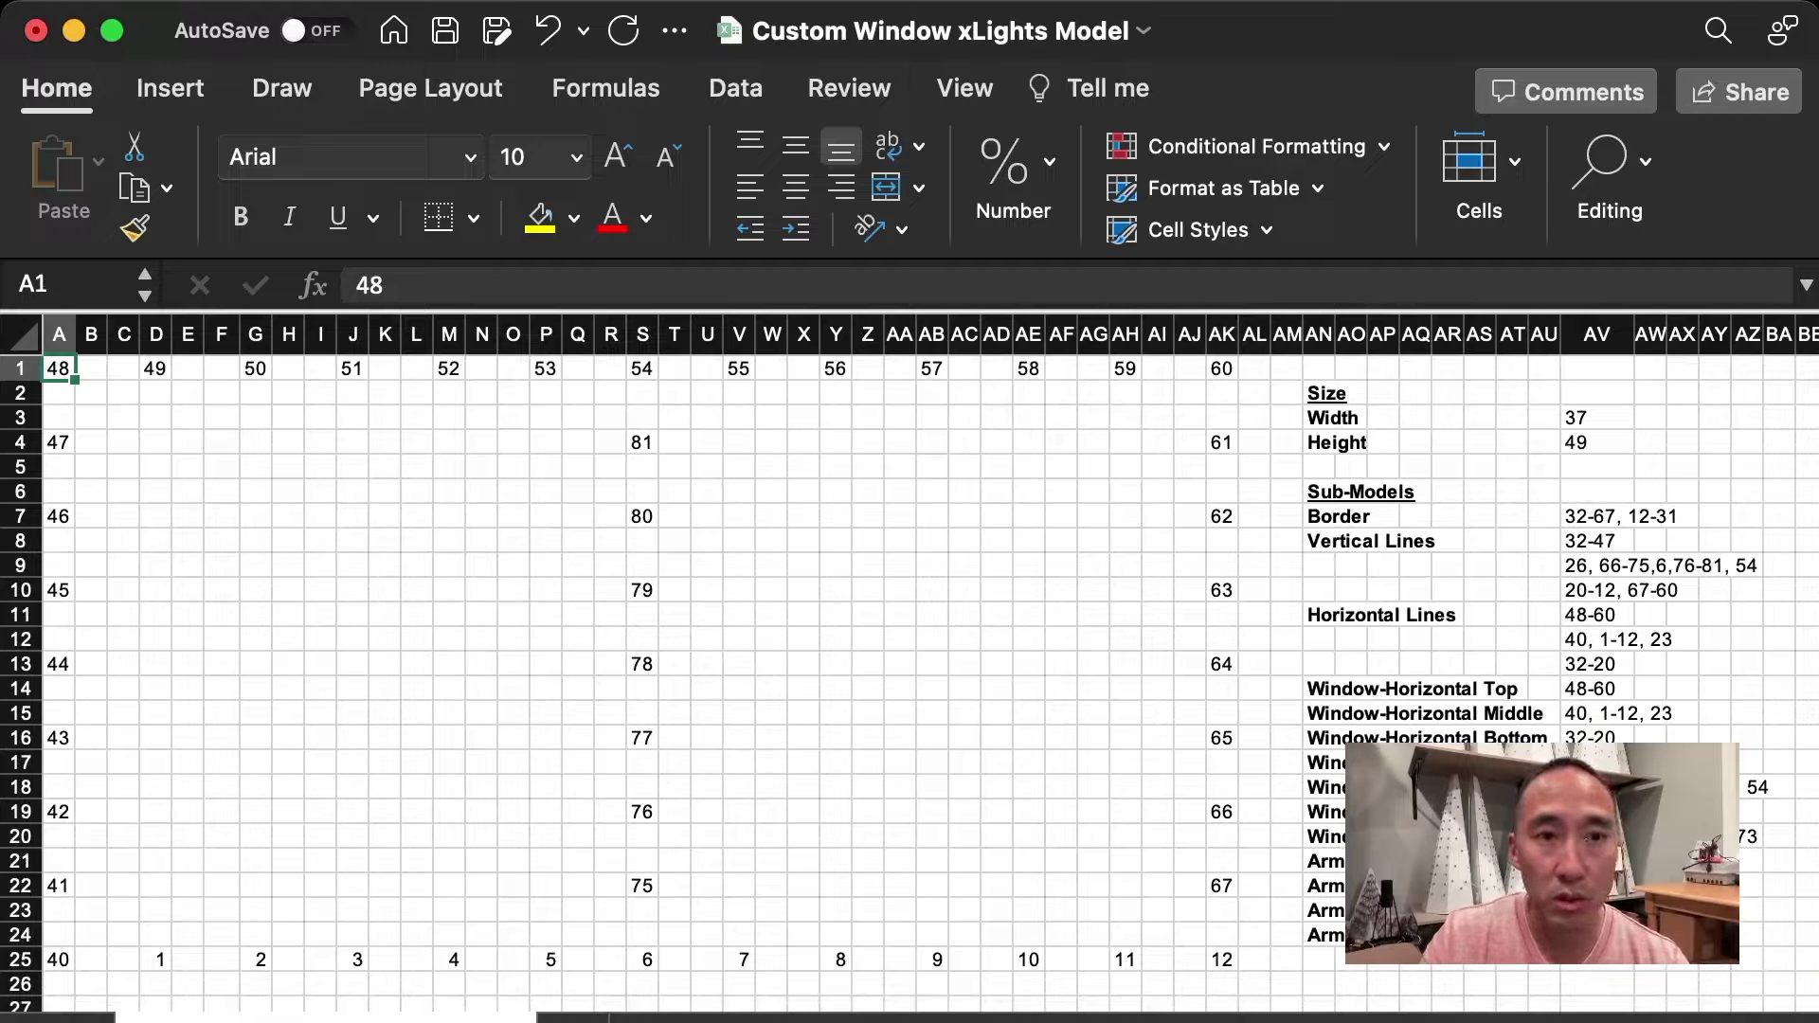
left_click(1221, 368)
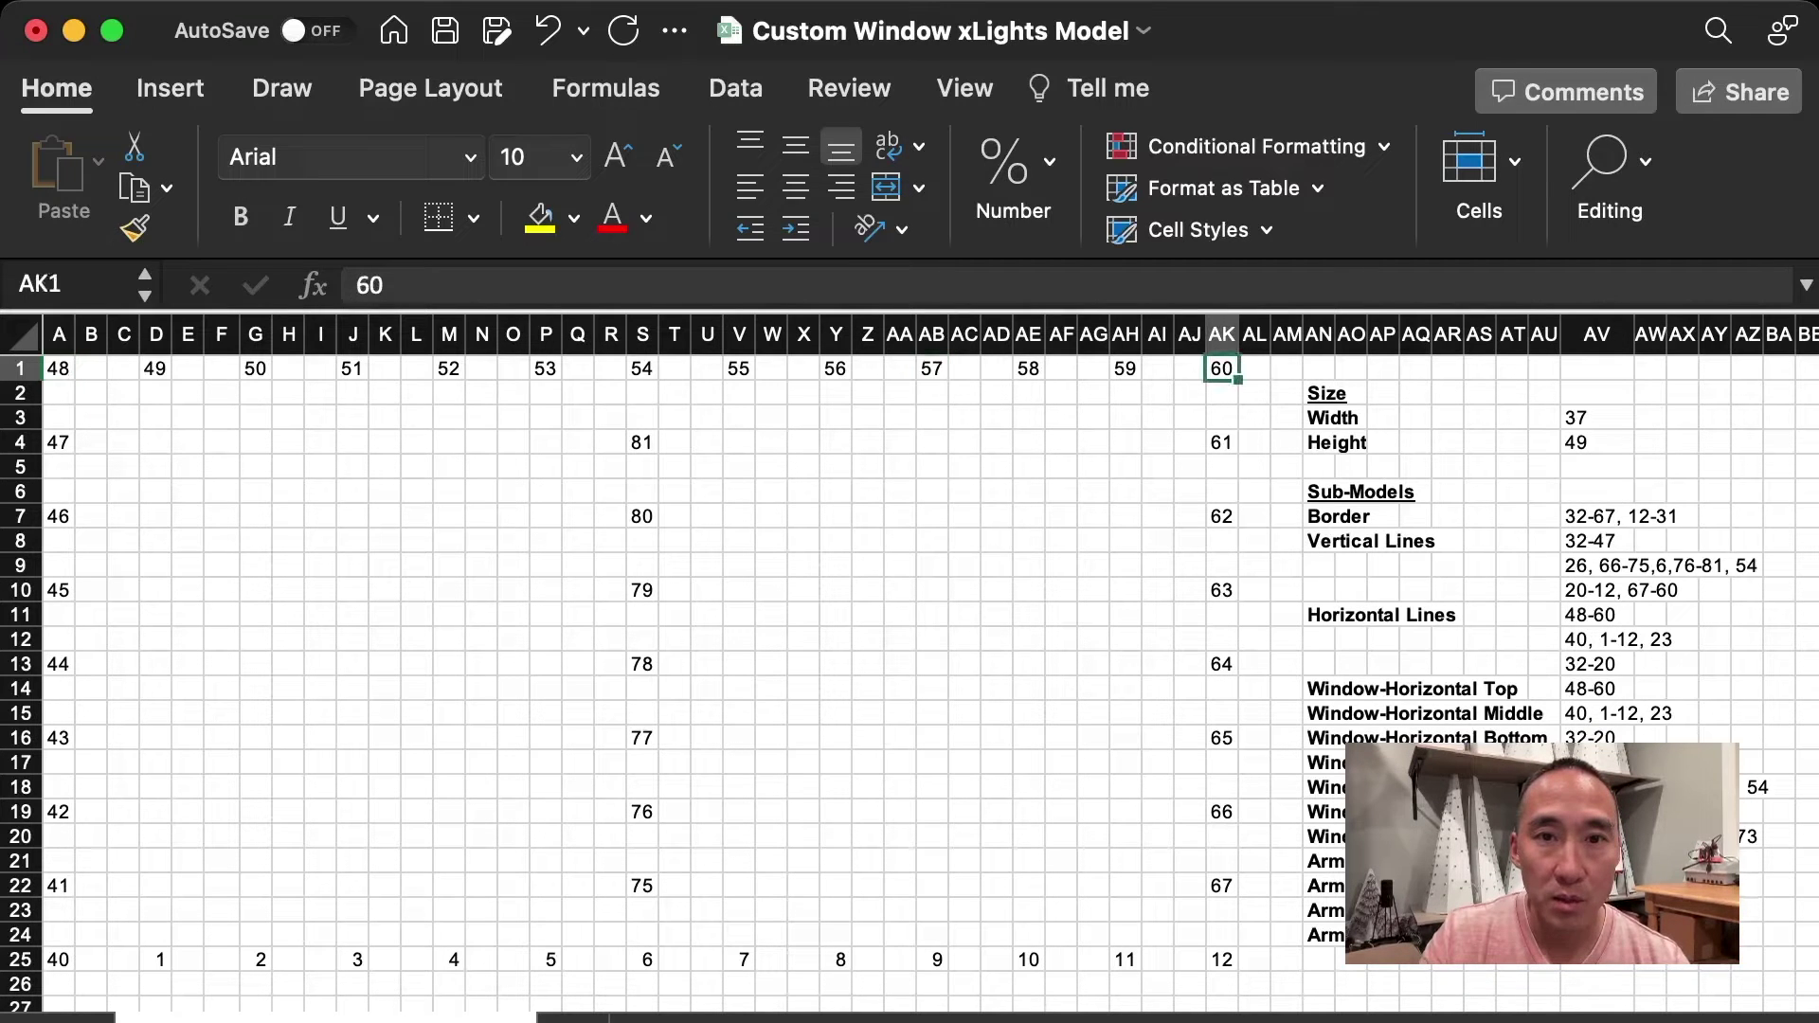
scroll(909, 682, "down", 3)
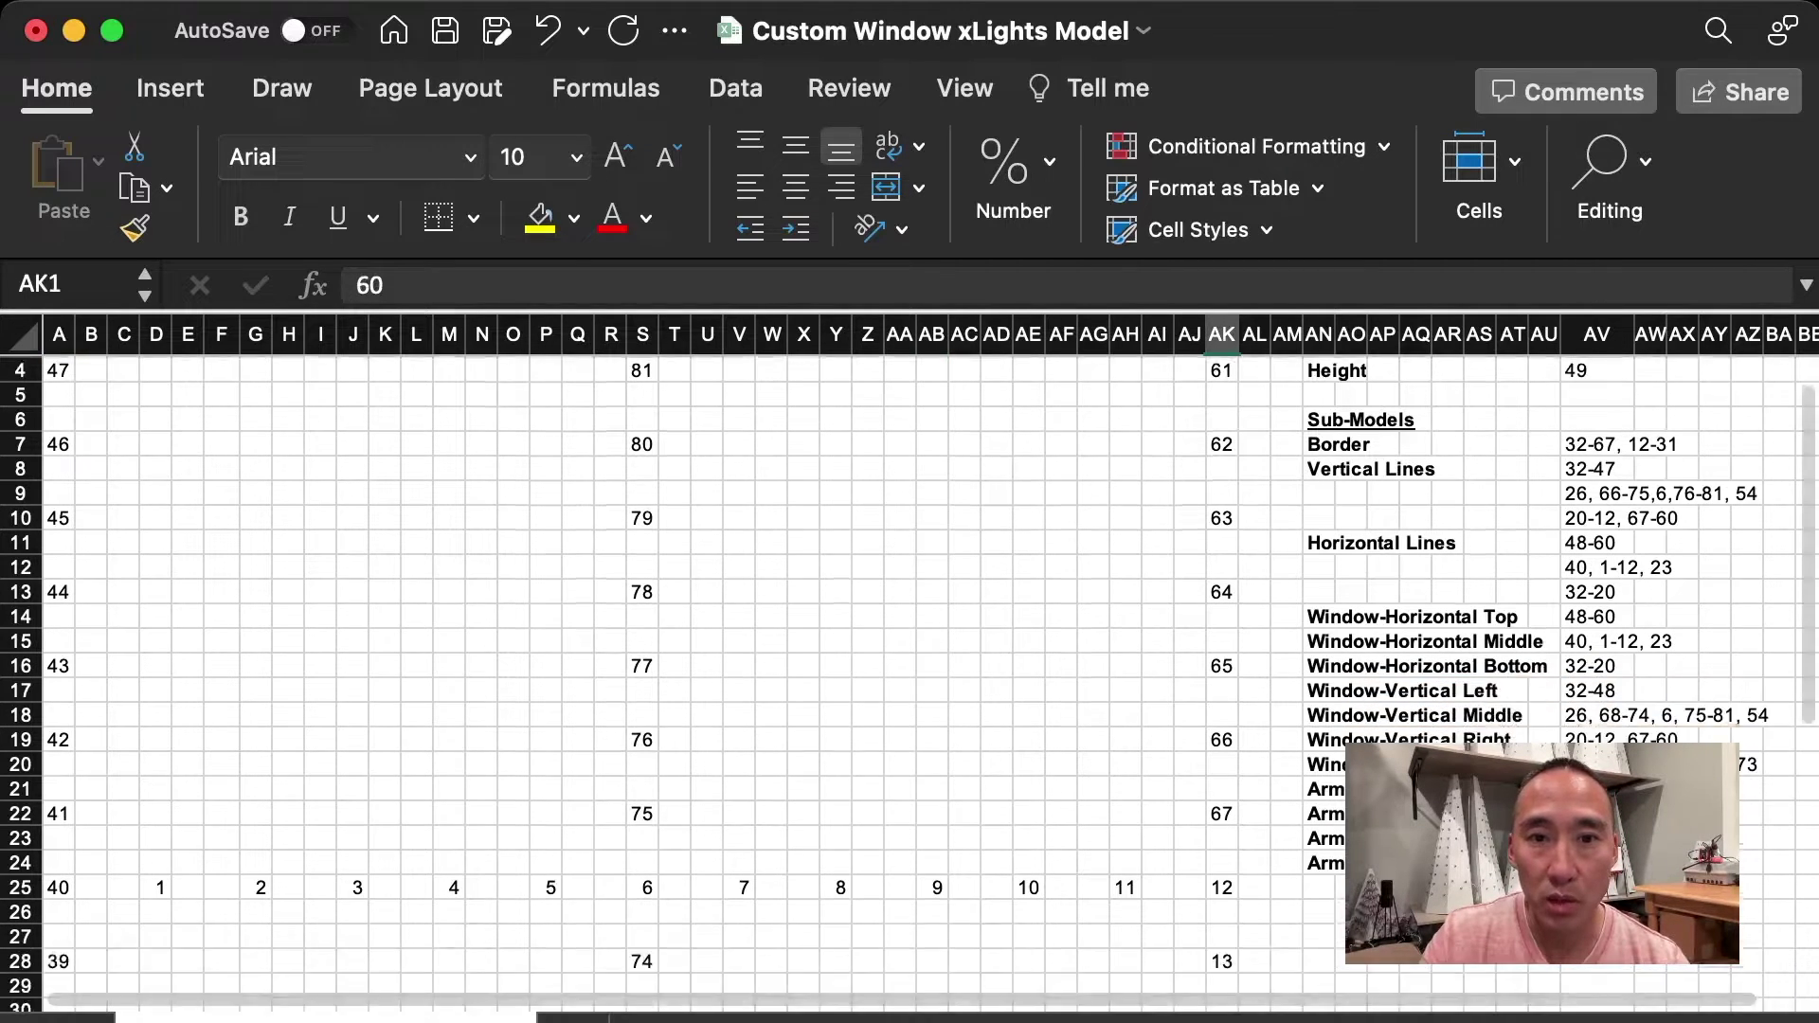
left_click(1221, 722)
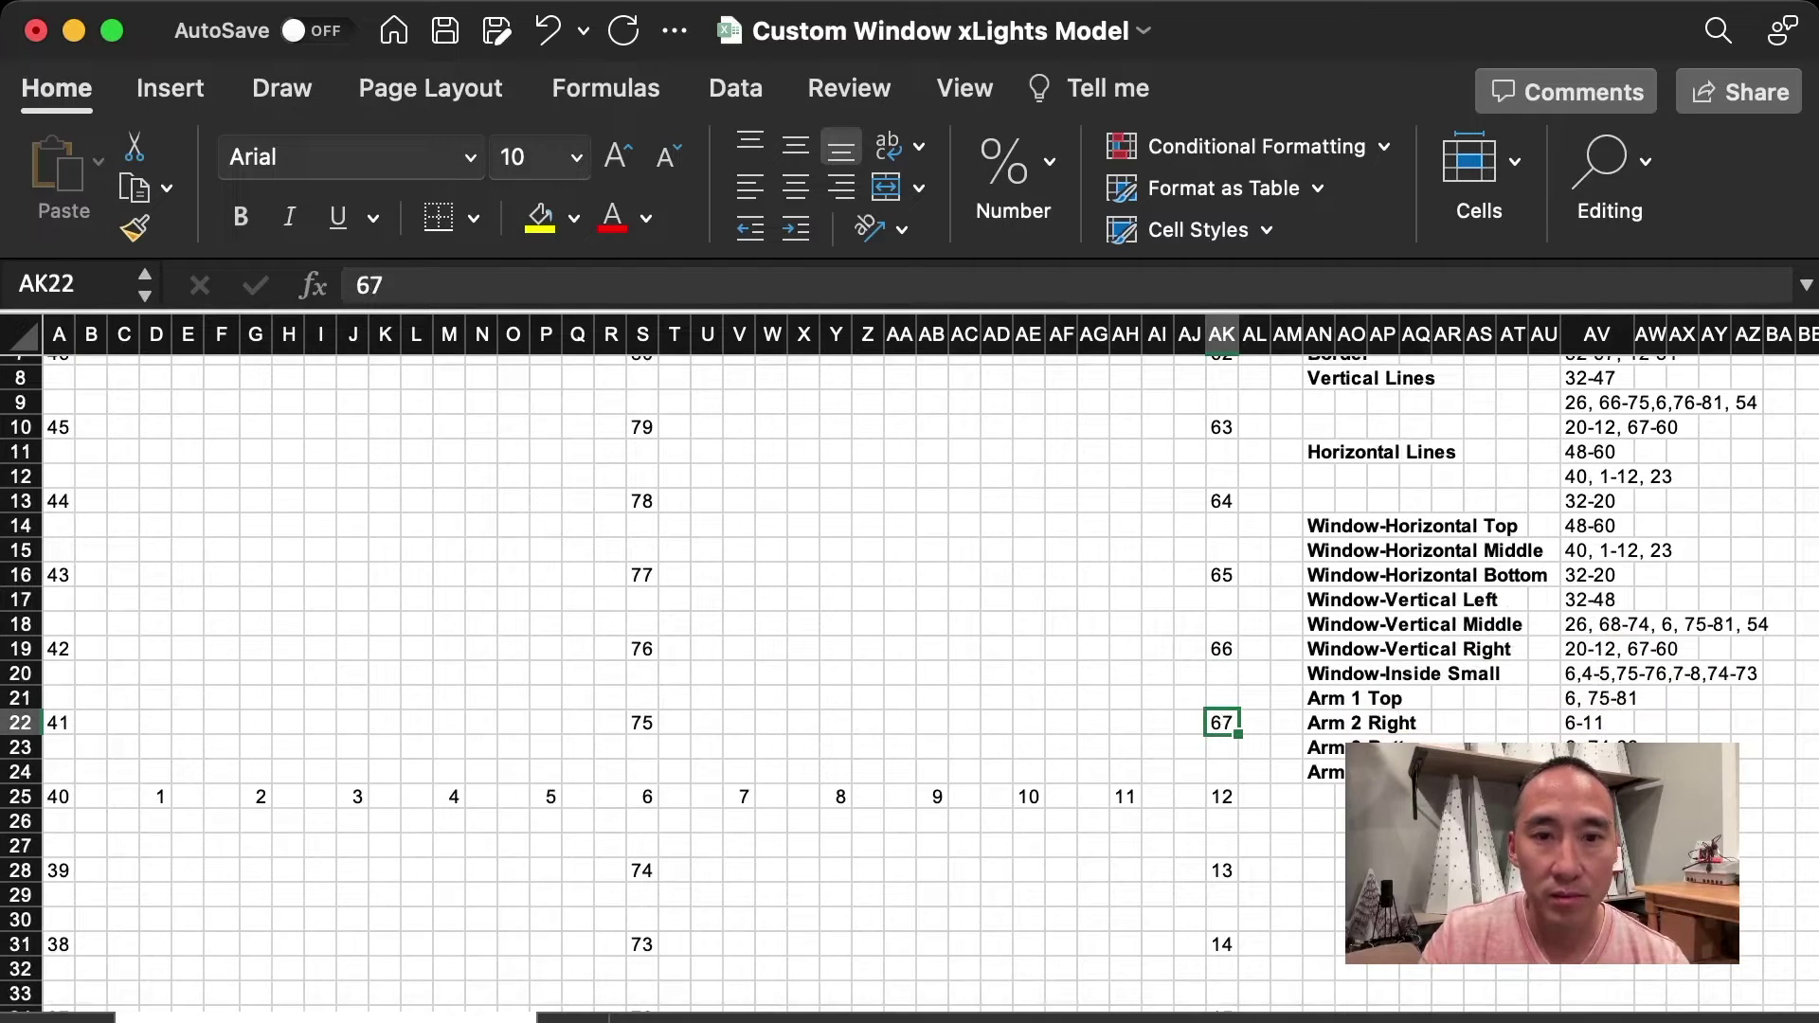
Trace the centre vertical line of the window from pixel 68 through 74 and 75 up to pixel 81.
scroll(910, 682, "down", 15)
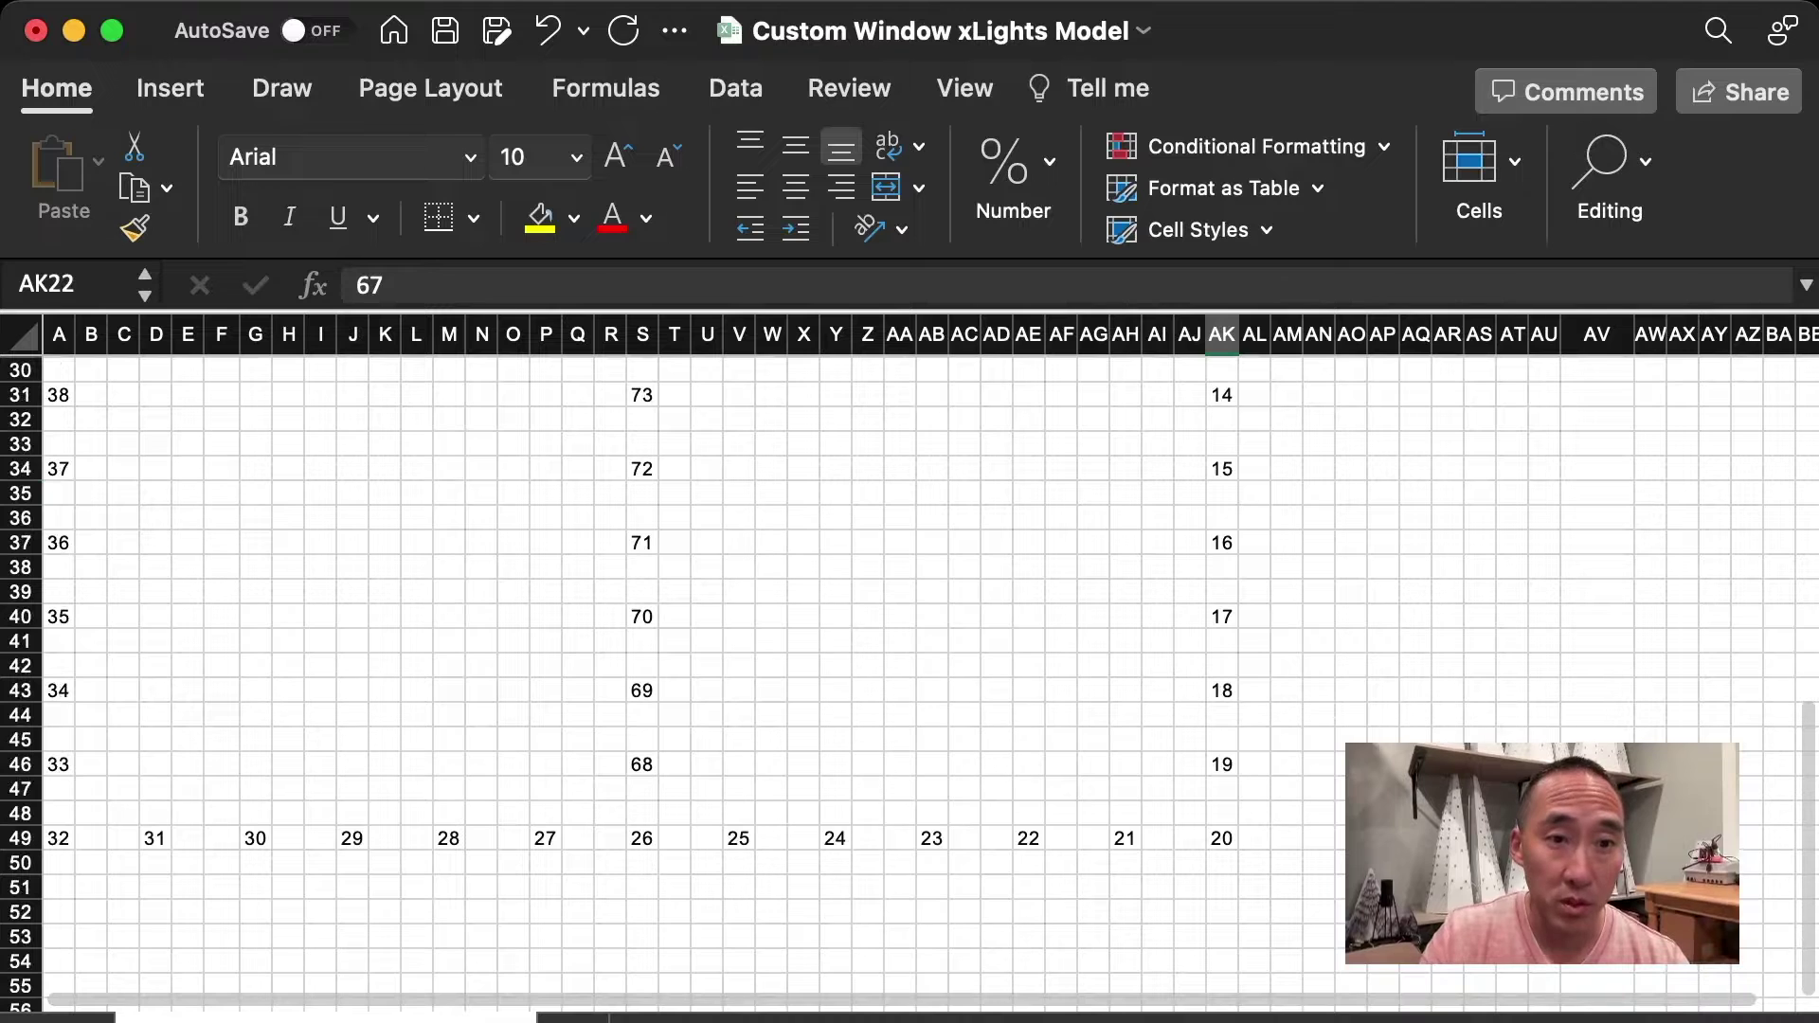
left_click(641, 764)
scroll(909, 682, "up", 6)
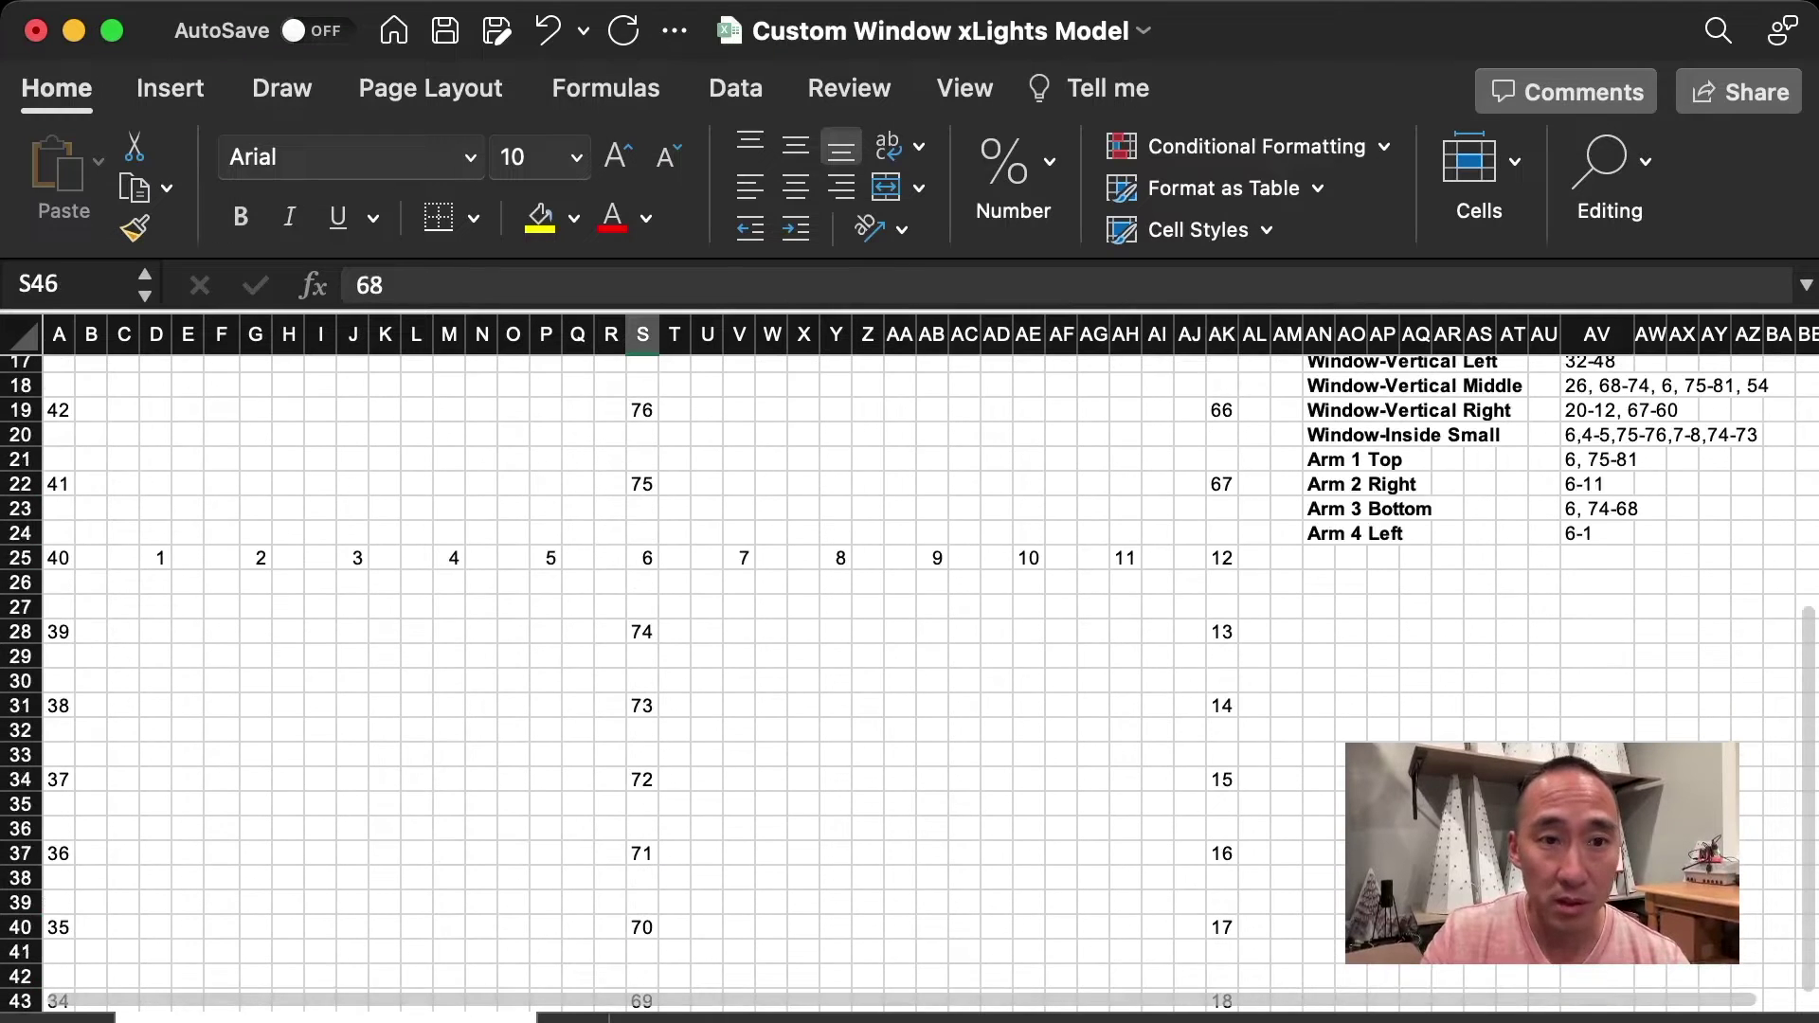
left_click(641, 631)
scroll(909, 682, "up", 4)
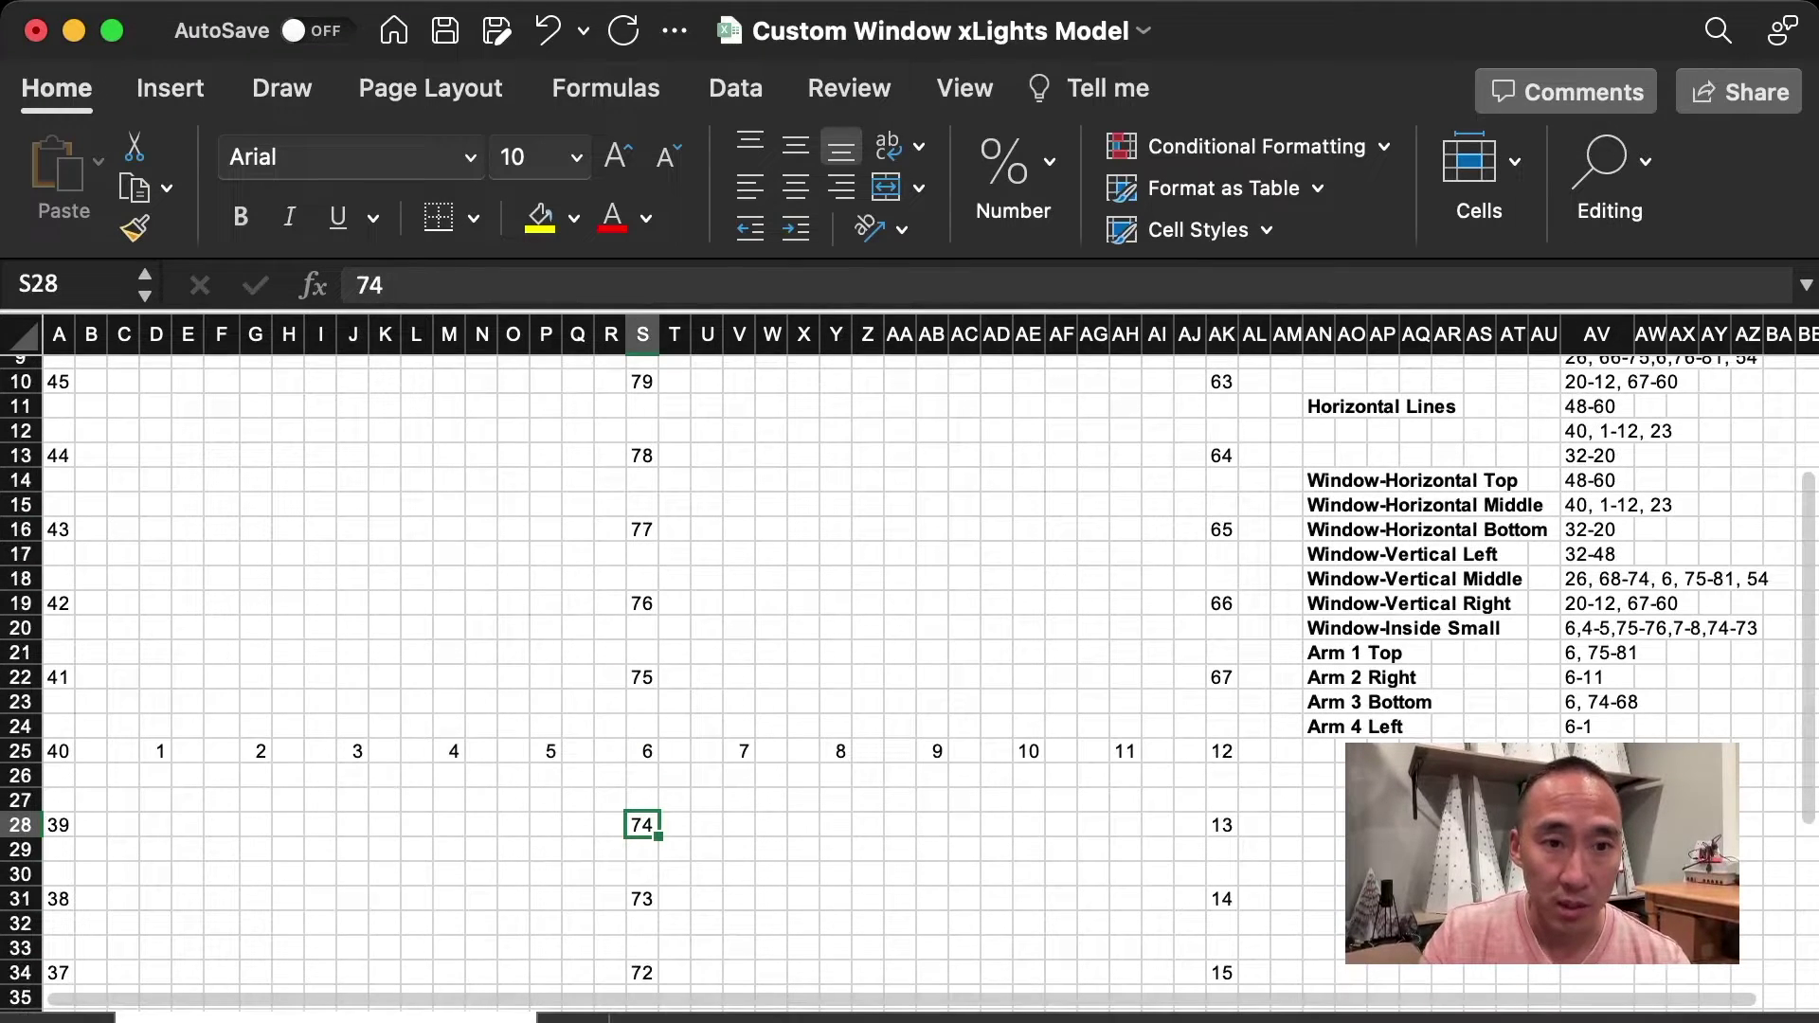
left_click(641, 677)
scroll(909, 682, "up", 4)
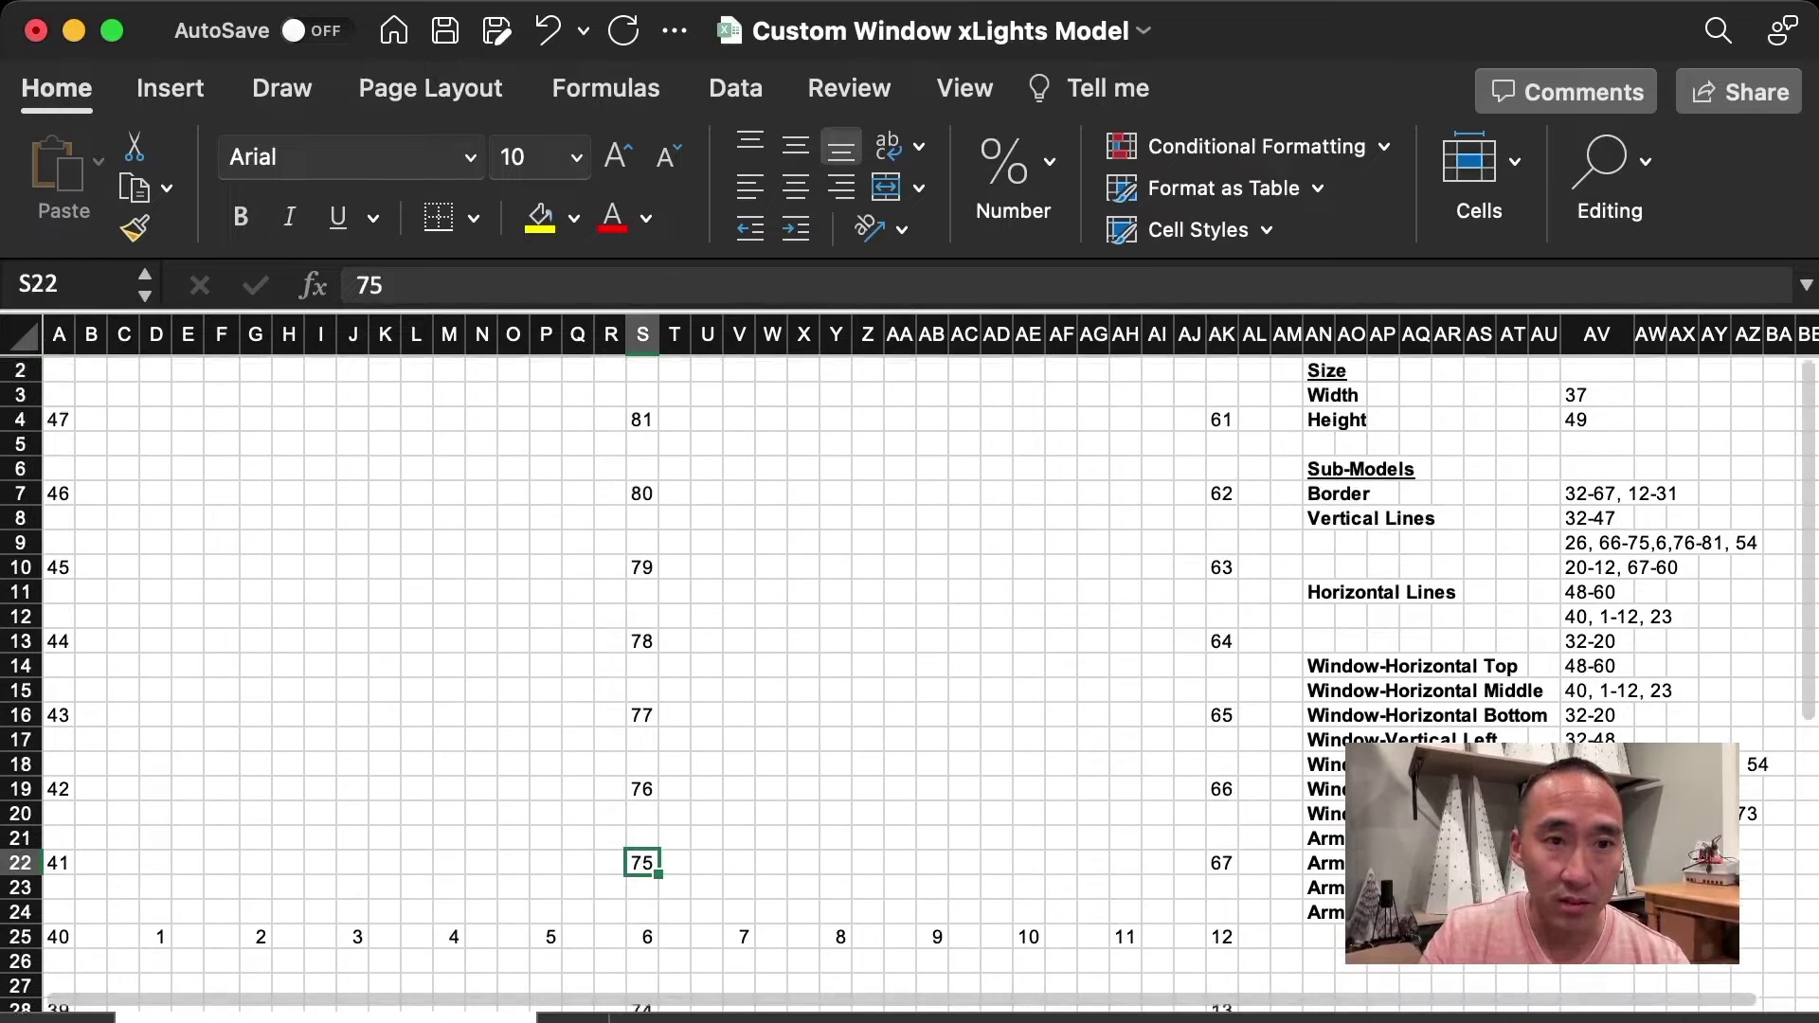
left_click(641, 441)
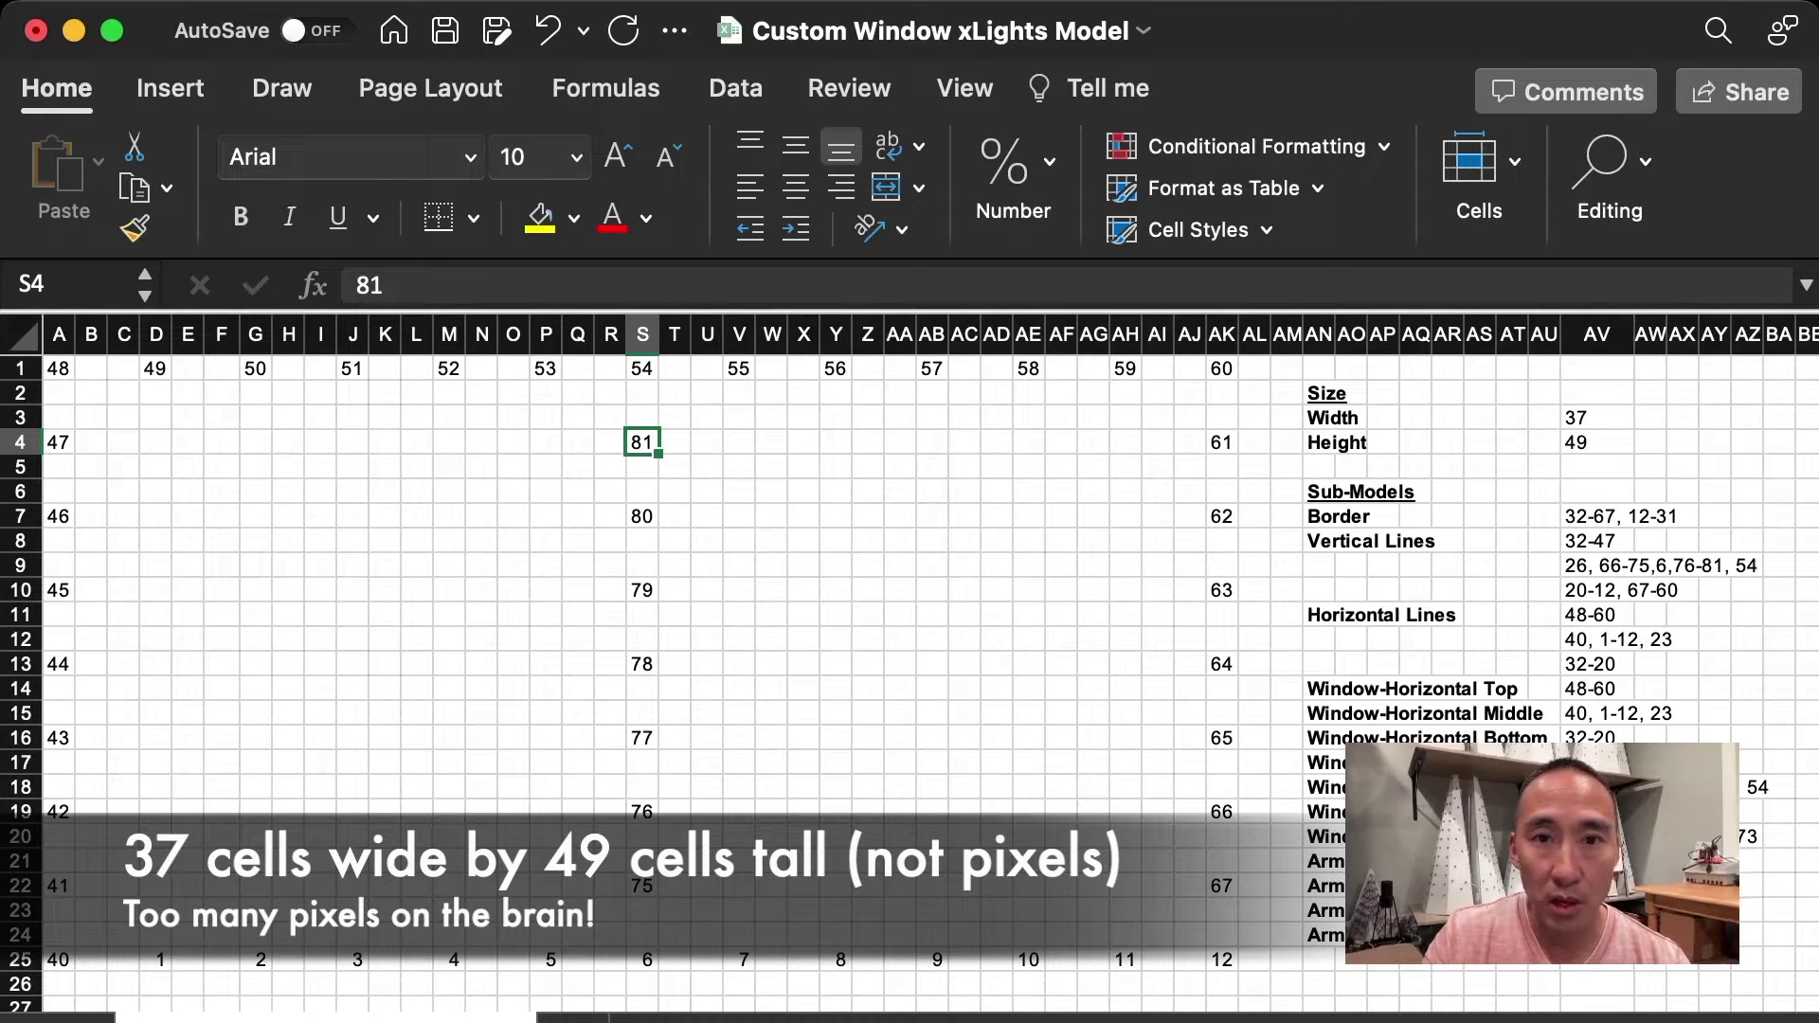
Check the model grid's extent at column AK and row 49 against the Width and Height entries under Size.
left_click(1221, 333)
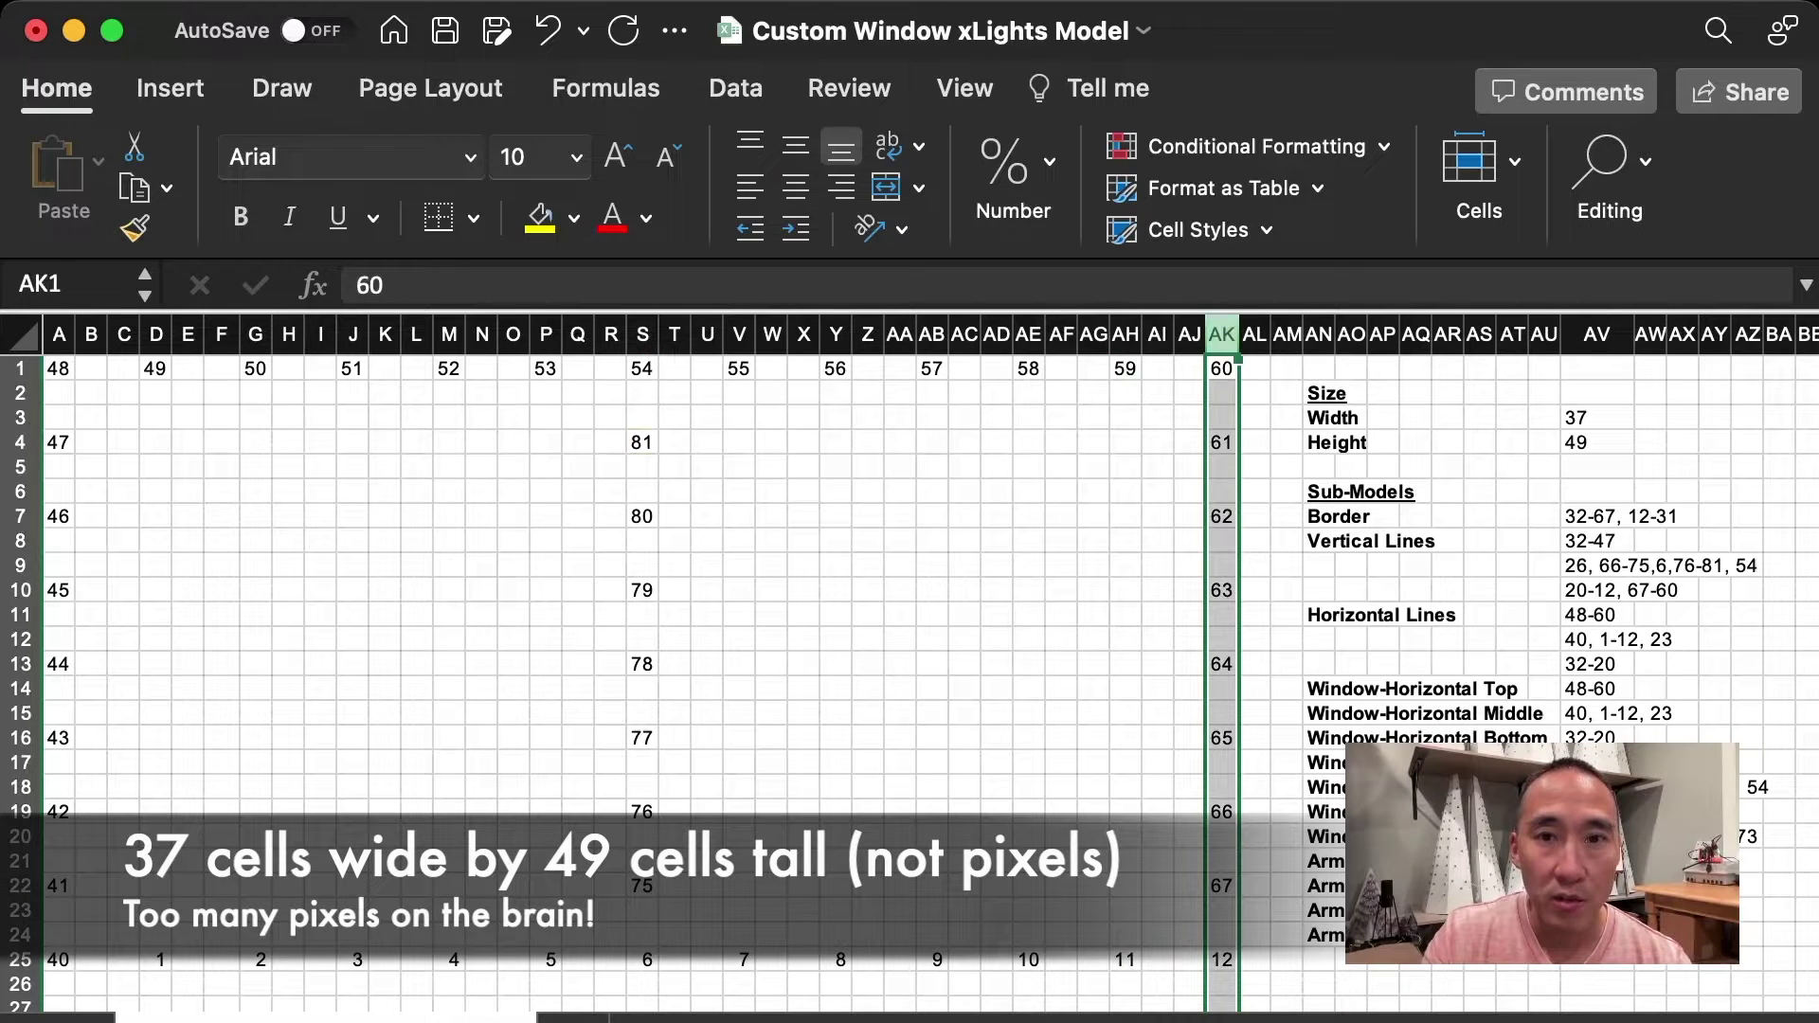
scroll(910, 663, "down", 10)
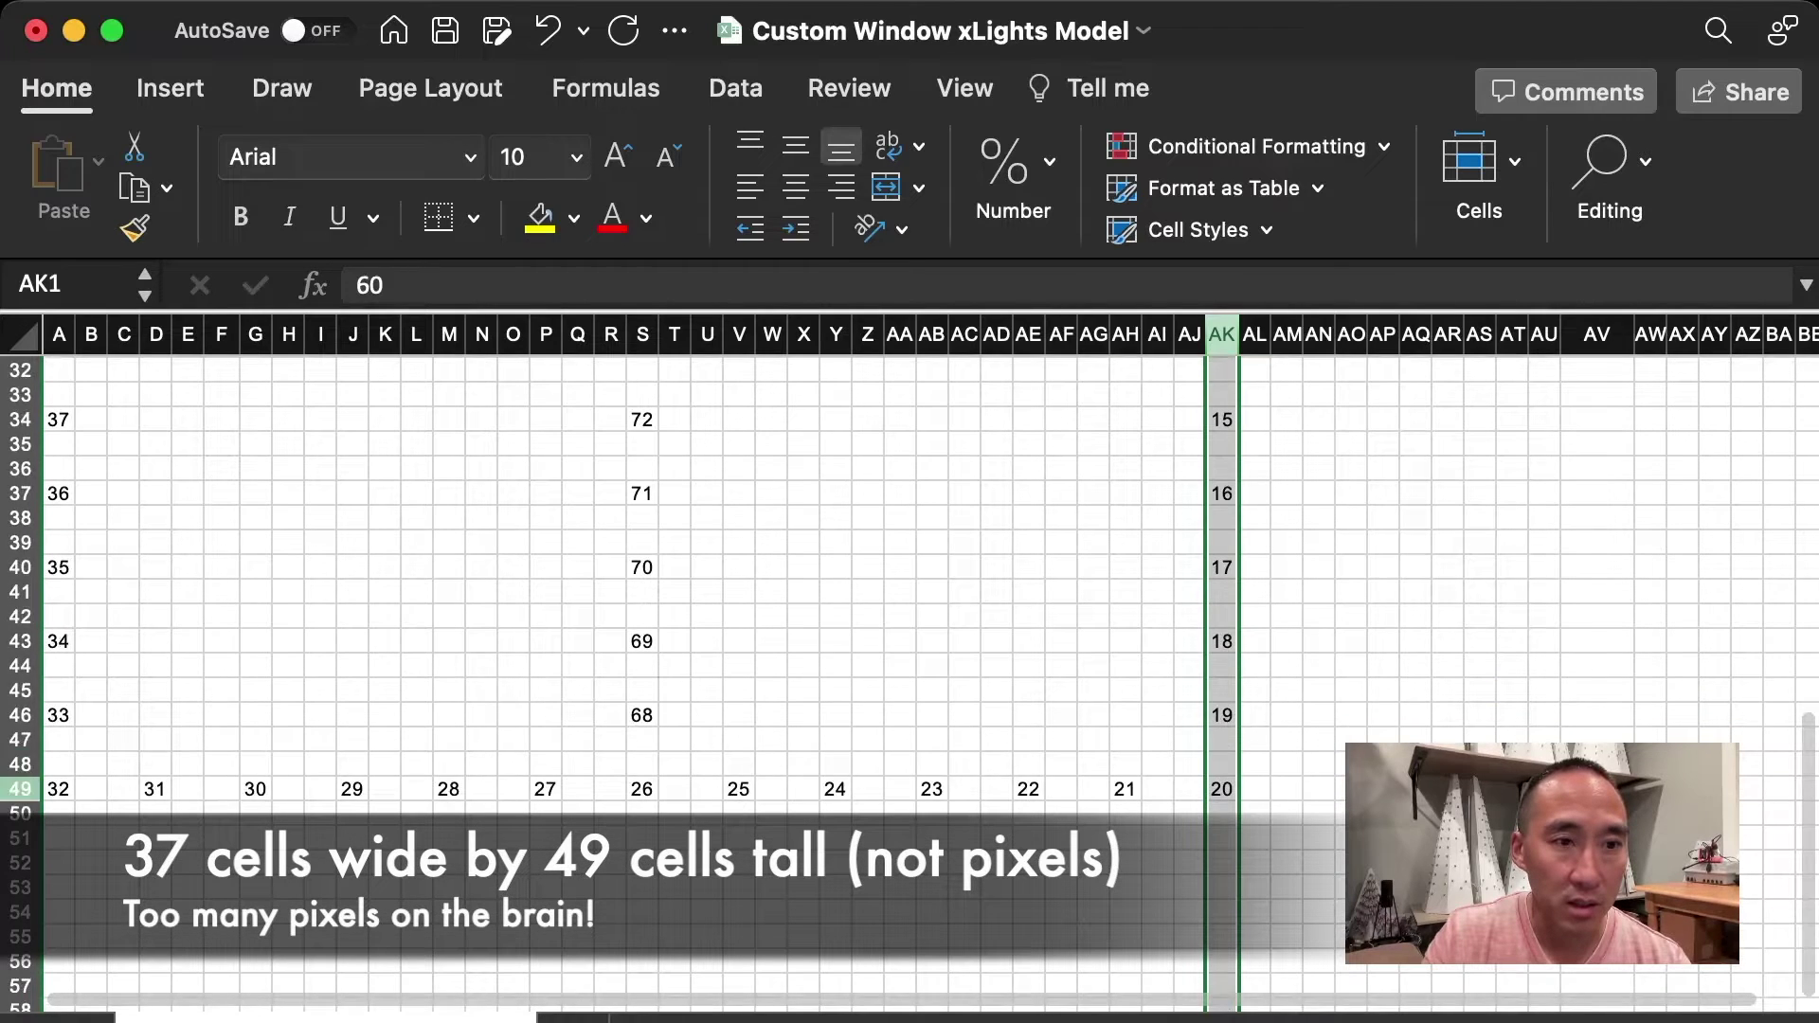
left_click(20, 788)
scroll(910, 682, "up", 10)
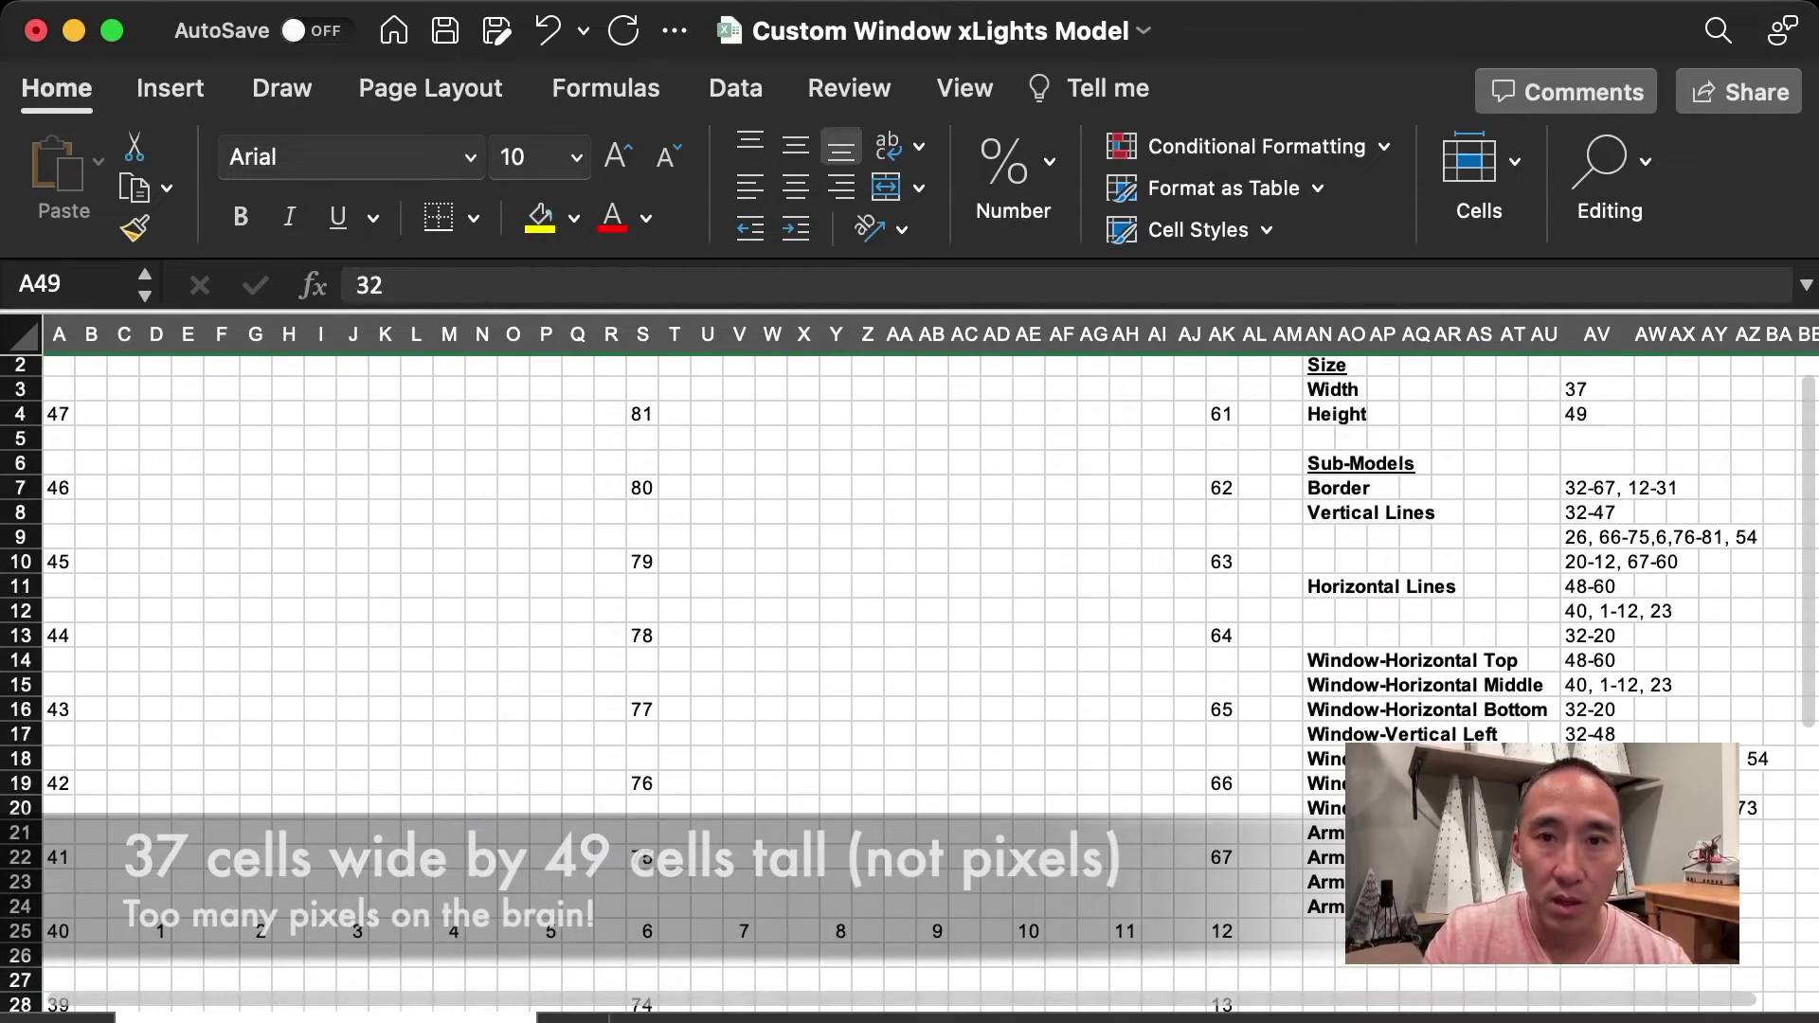
left_click(1331, 414)
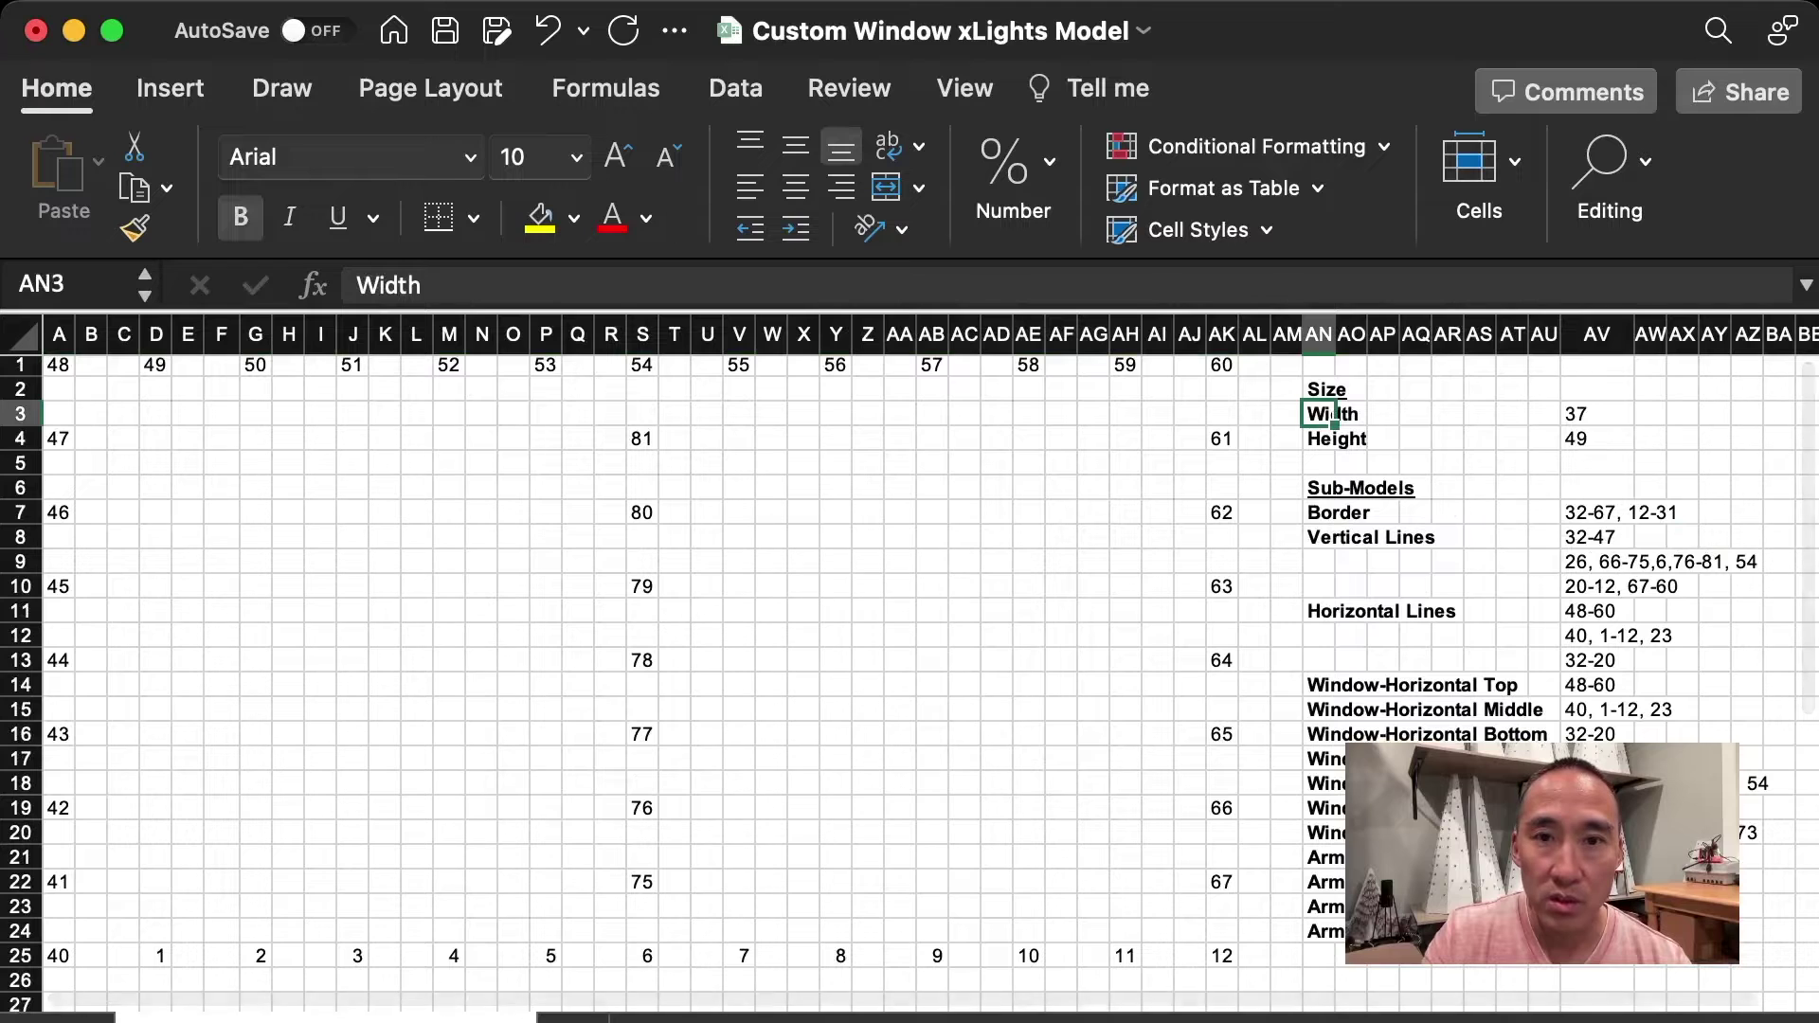
left_click(1592, 414)
left_click(1334, 442)
left_click(1596, 439)
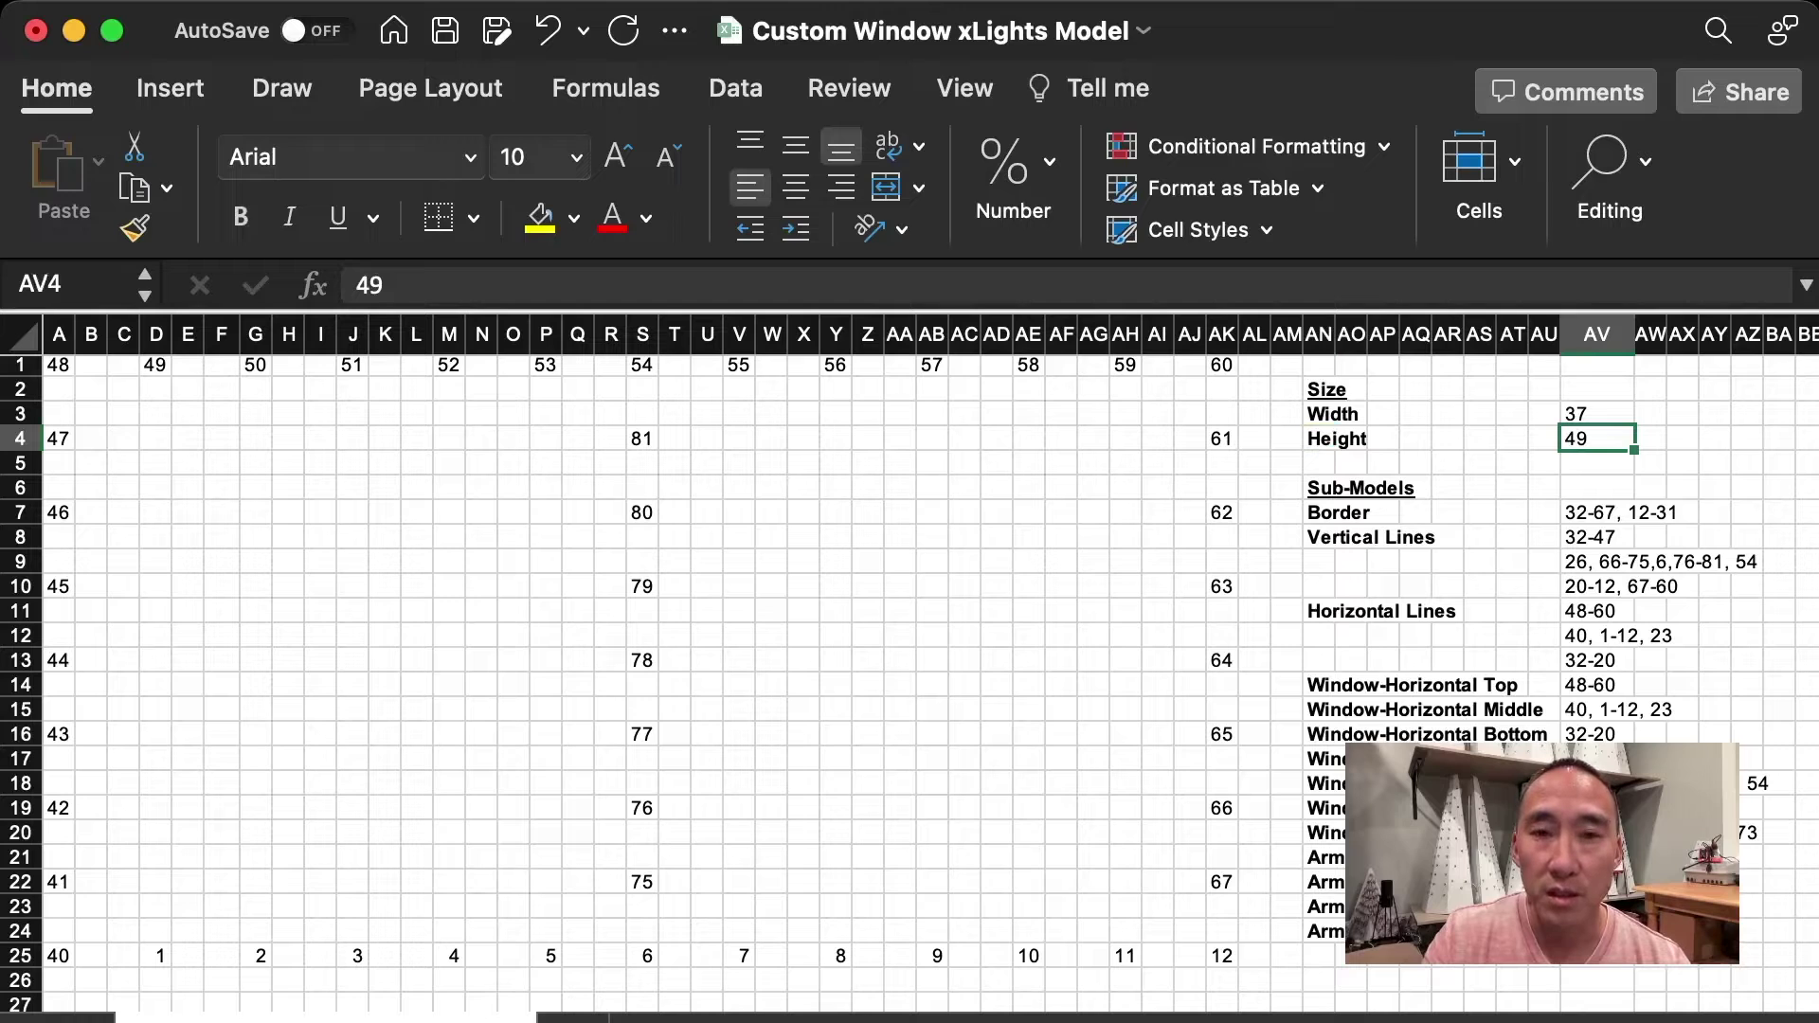
Go through the Sub-Models list from Border and the line groups through the Window entries to the Arm entries.
left_click(1323, 492)
left_click(1331, 514)
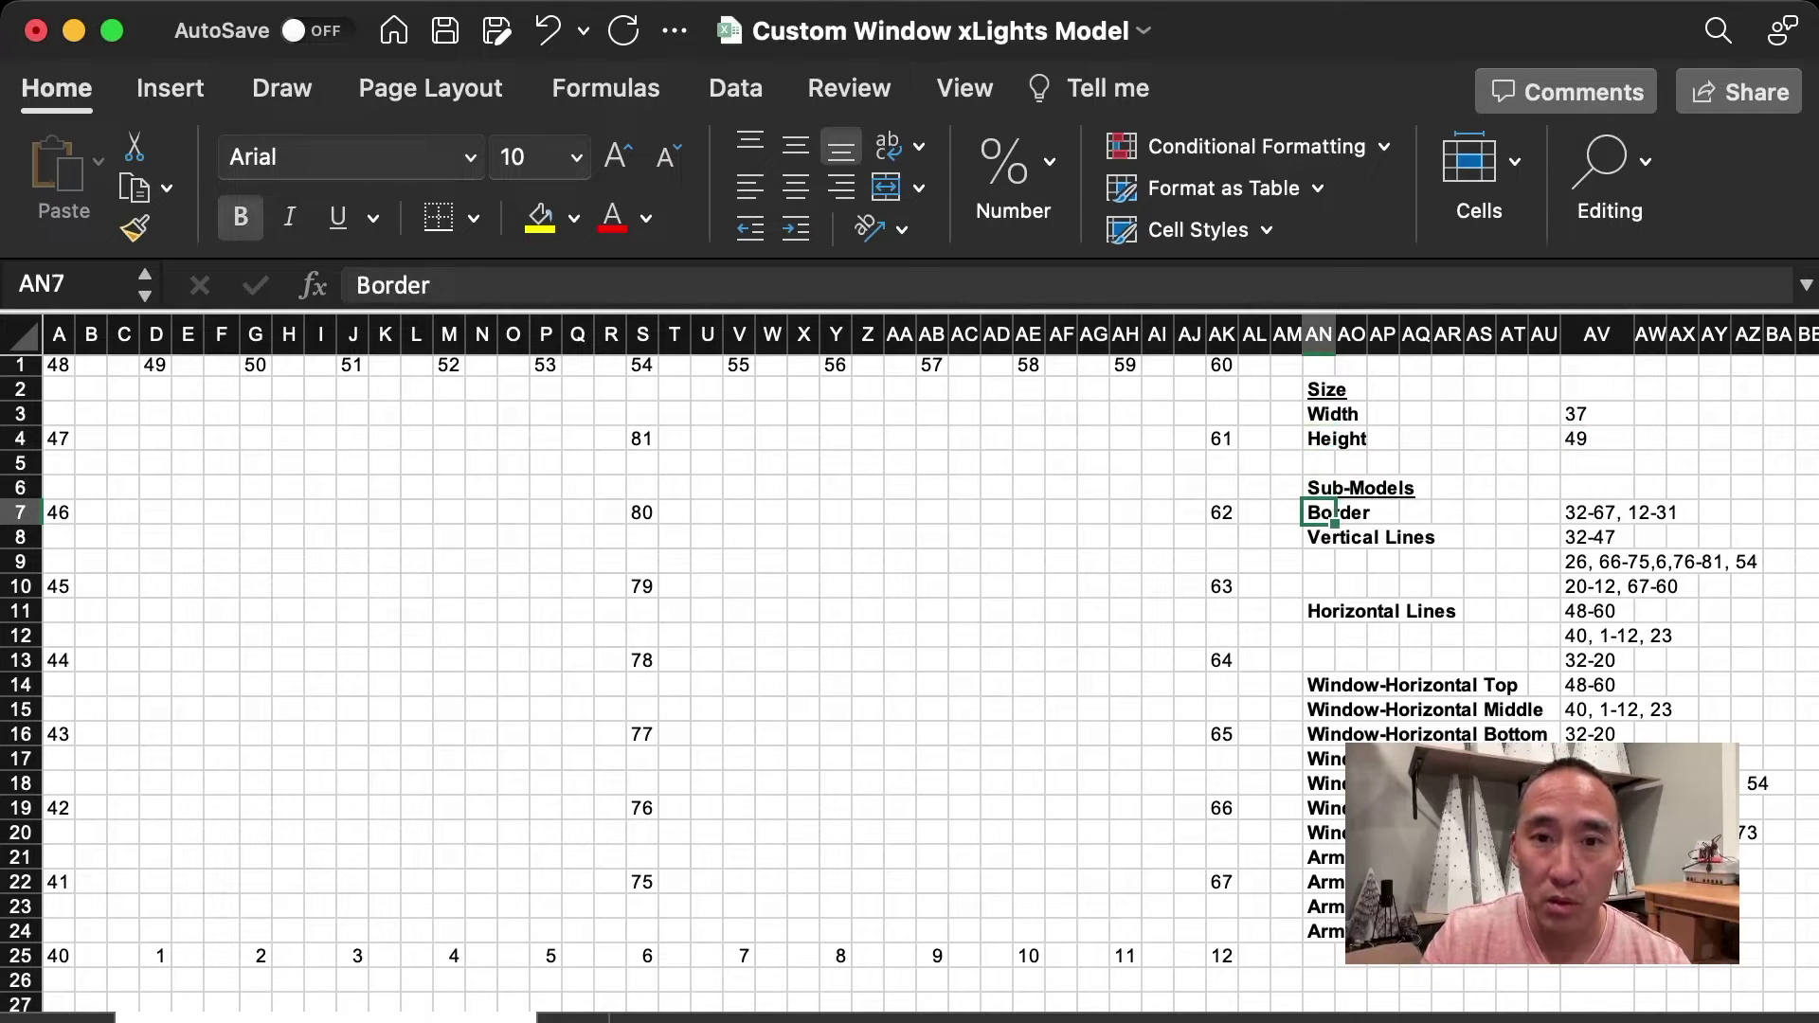
left_click(1318, 634)
left_click(1332, 684)
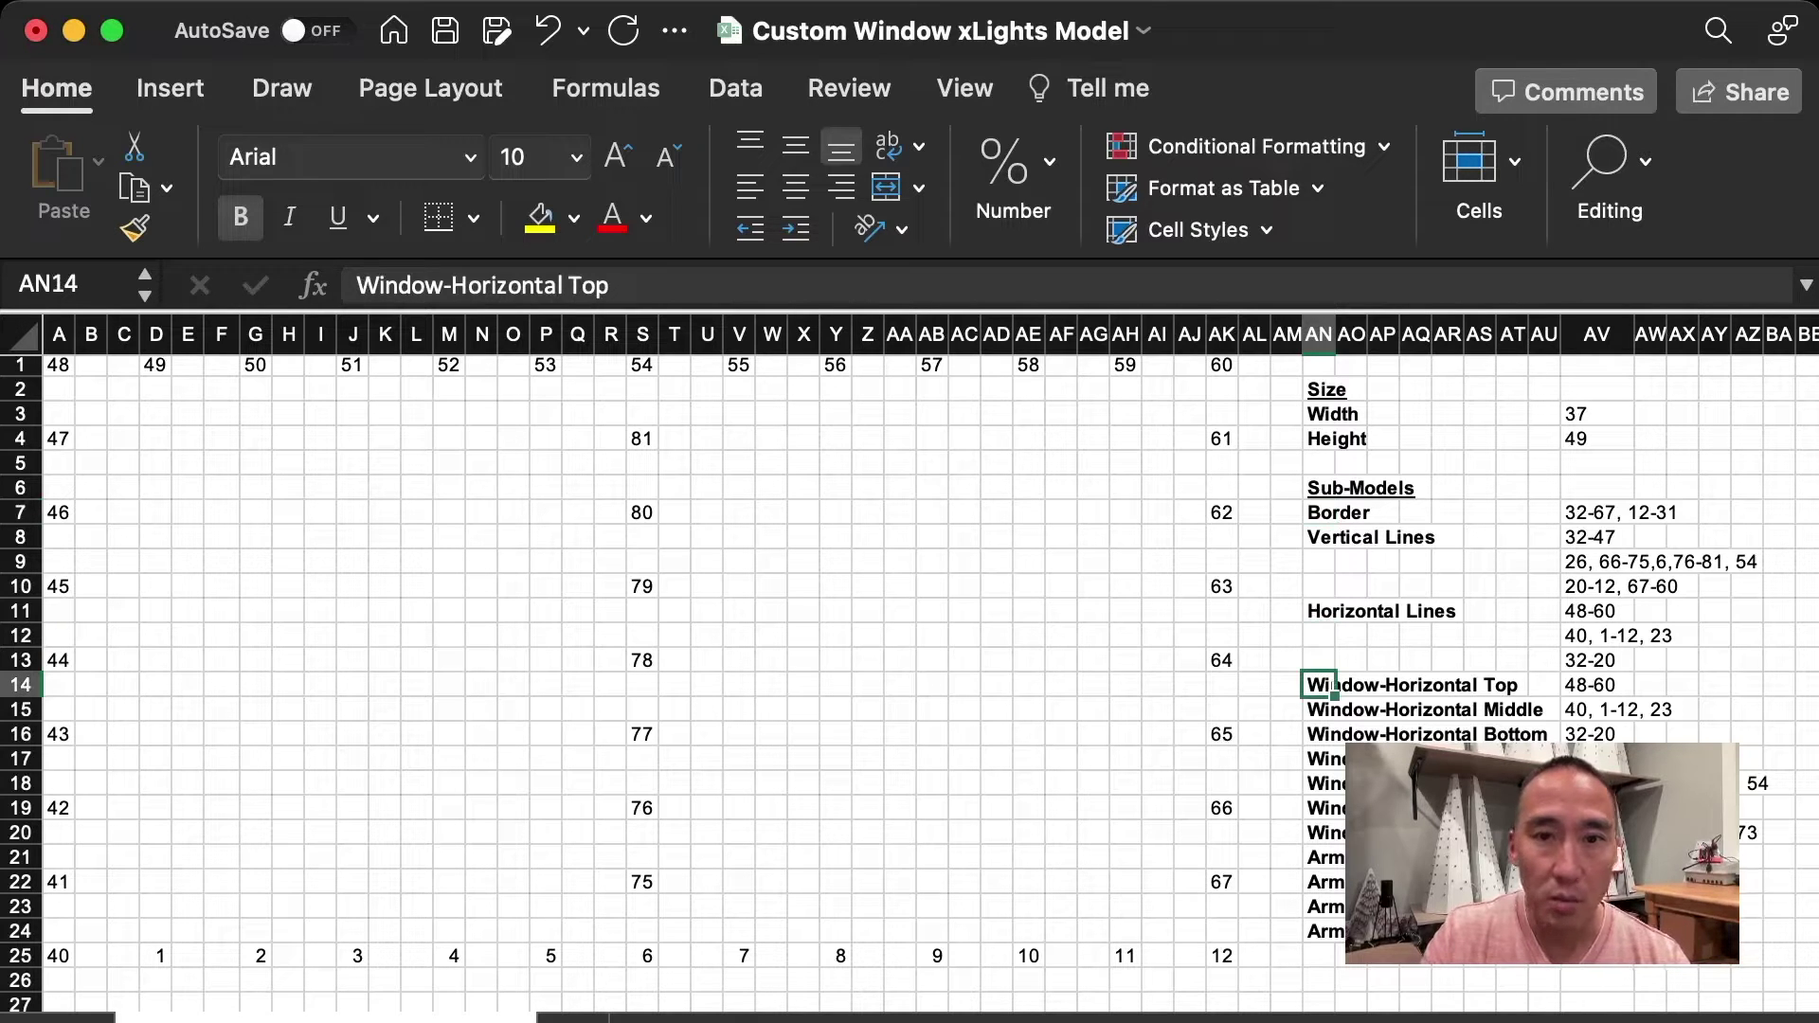
left_click(1332, 758)
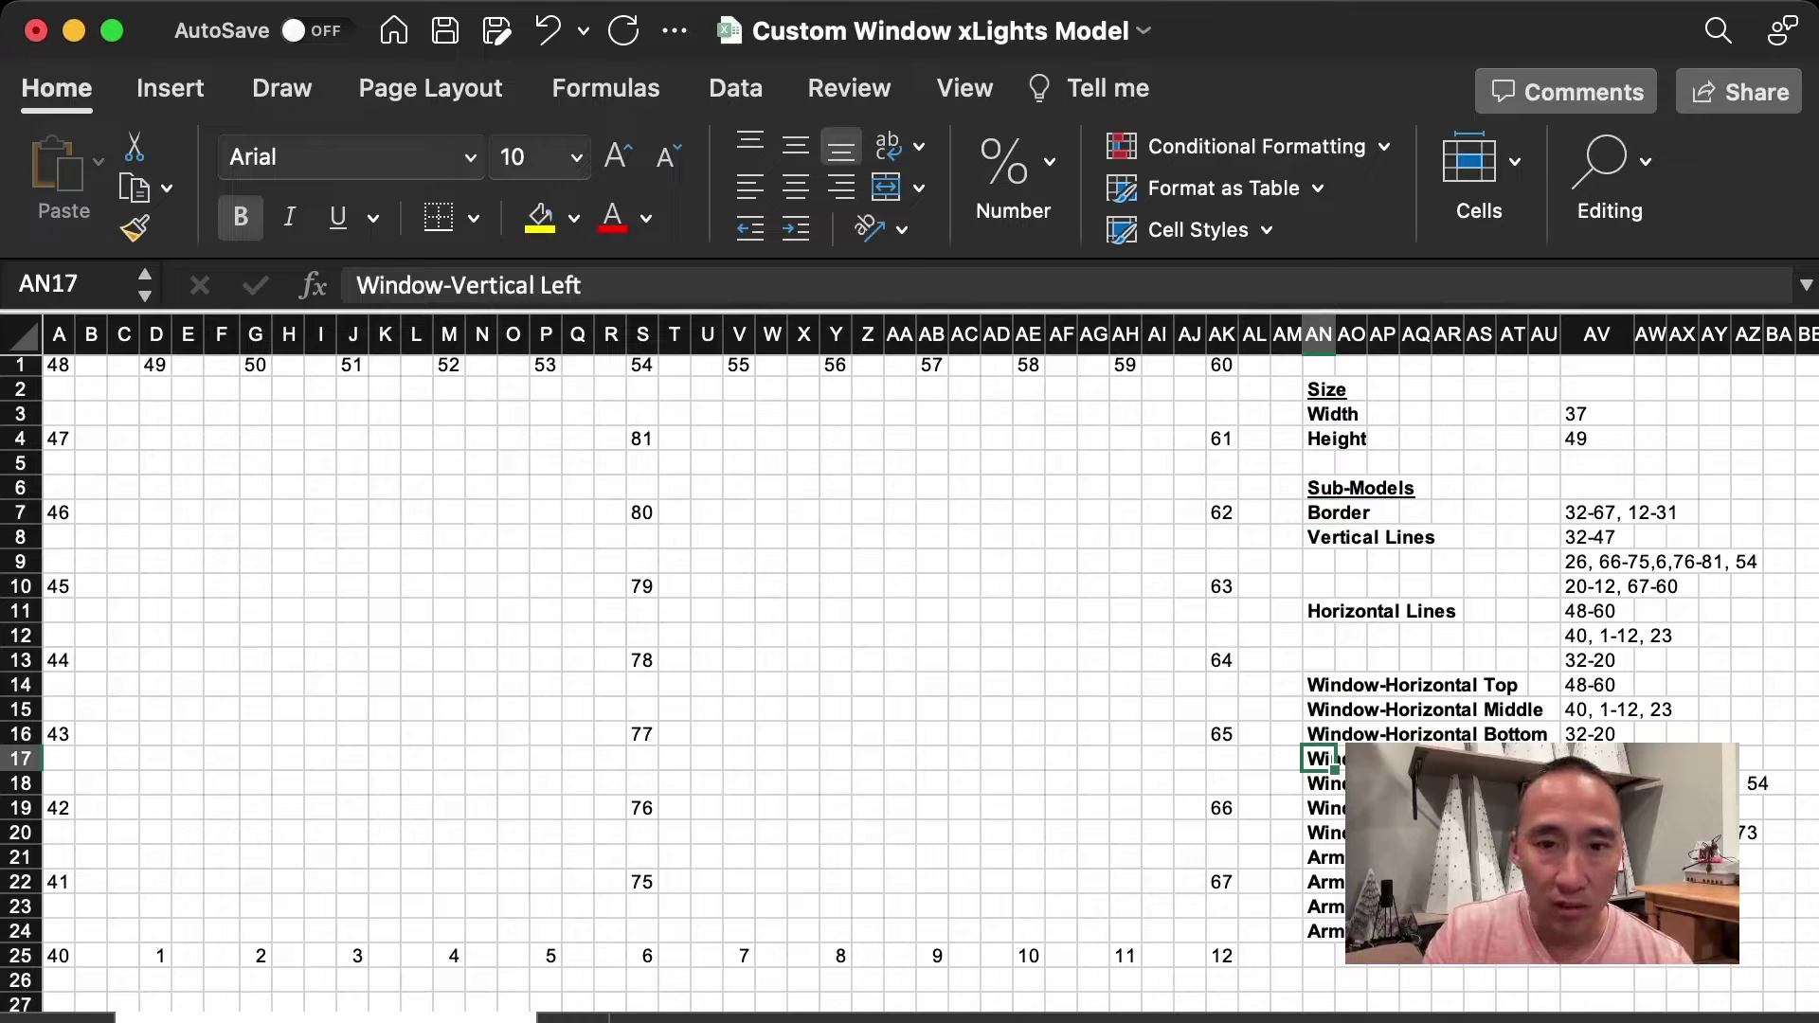
left_click(1331, 832)
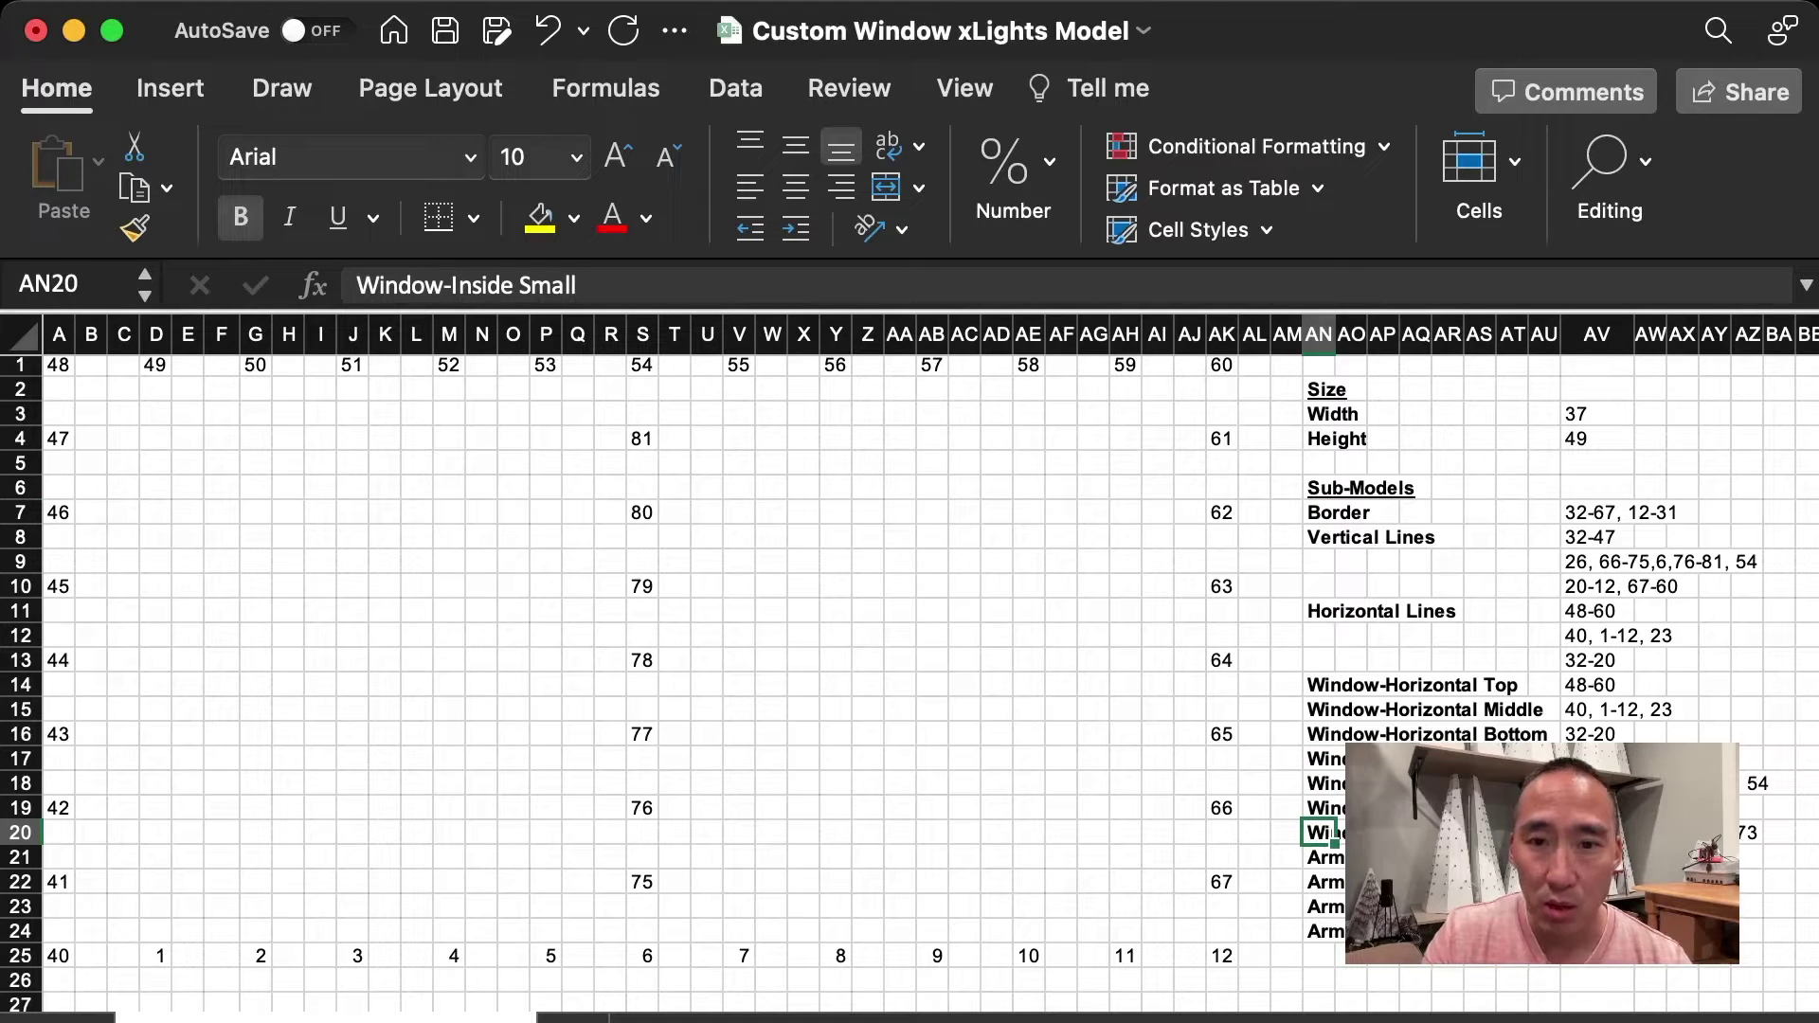
left_click(1332, 856)
left_click(1331, 881)
left_click(1331, 906)
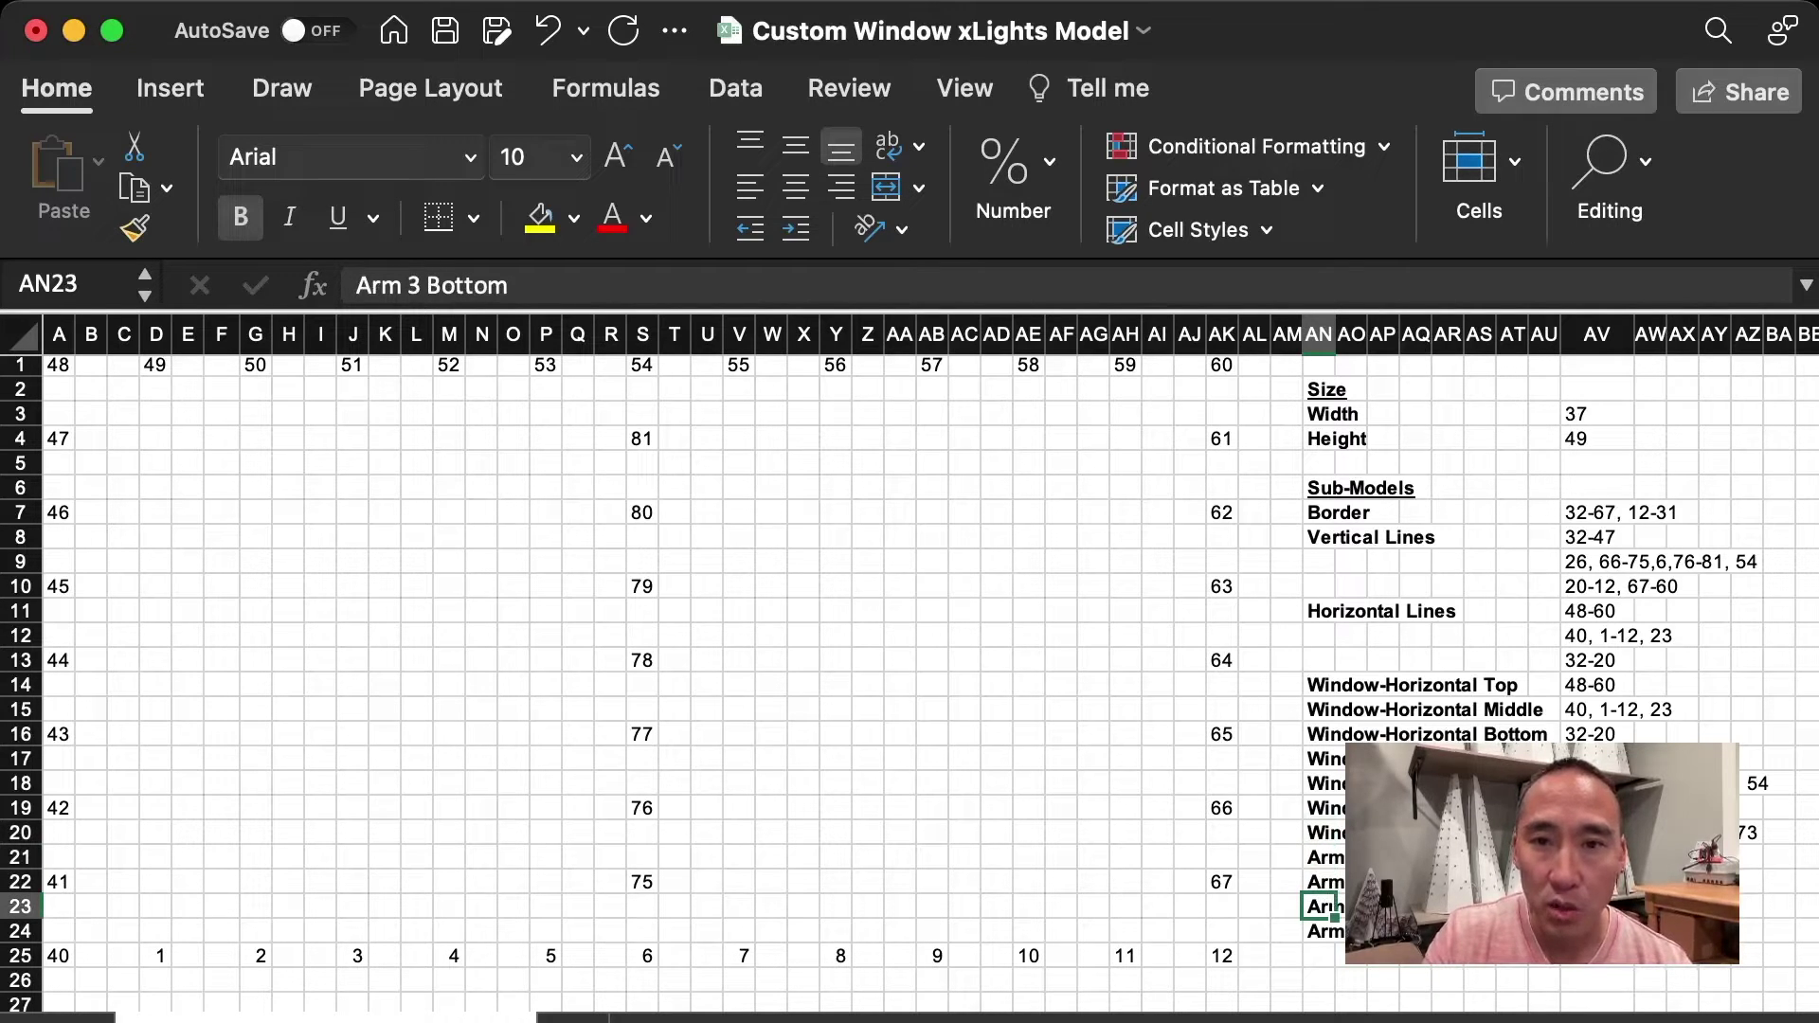
Examine the pixel ranges listed for the Border sub-model and the last Vertical Lines row.
left_click(1631, 512)
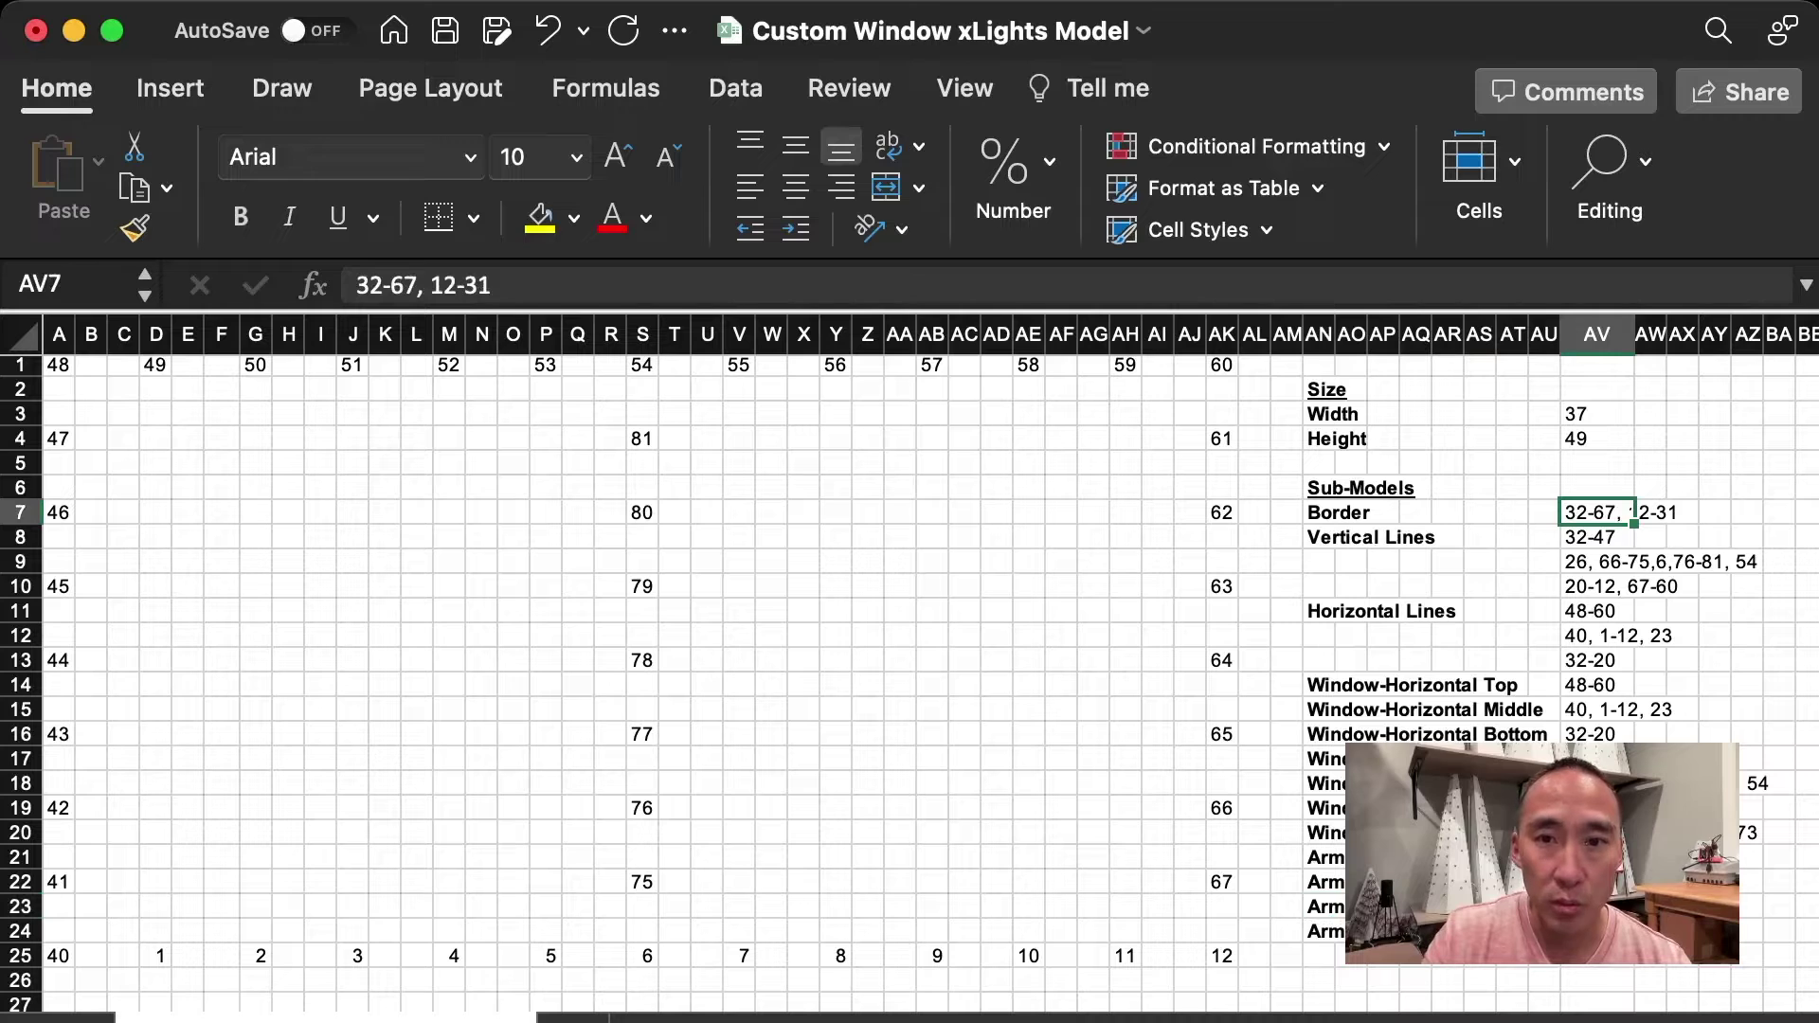
left_click(1478, 586)
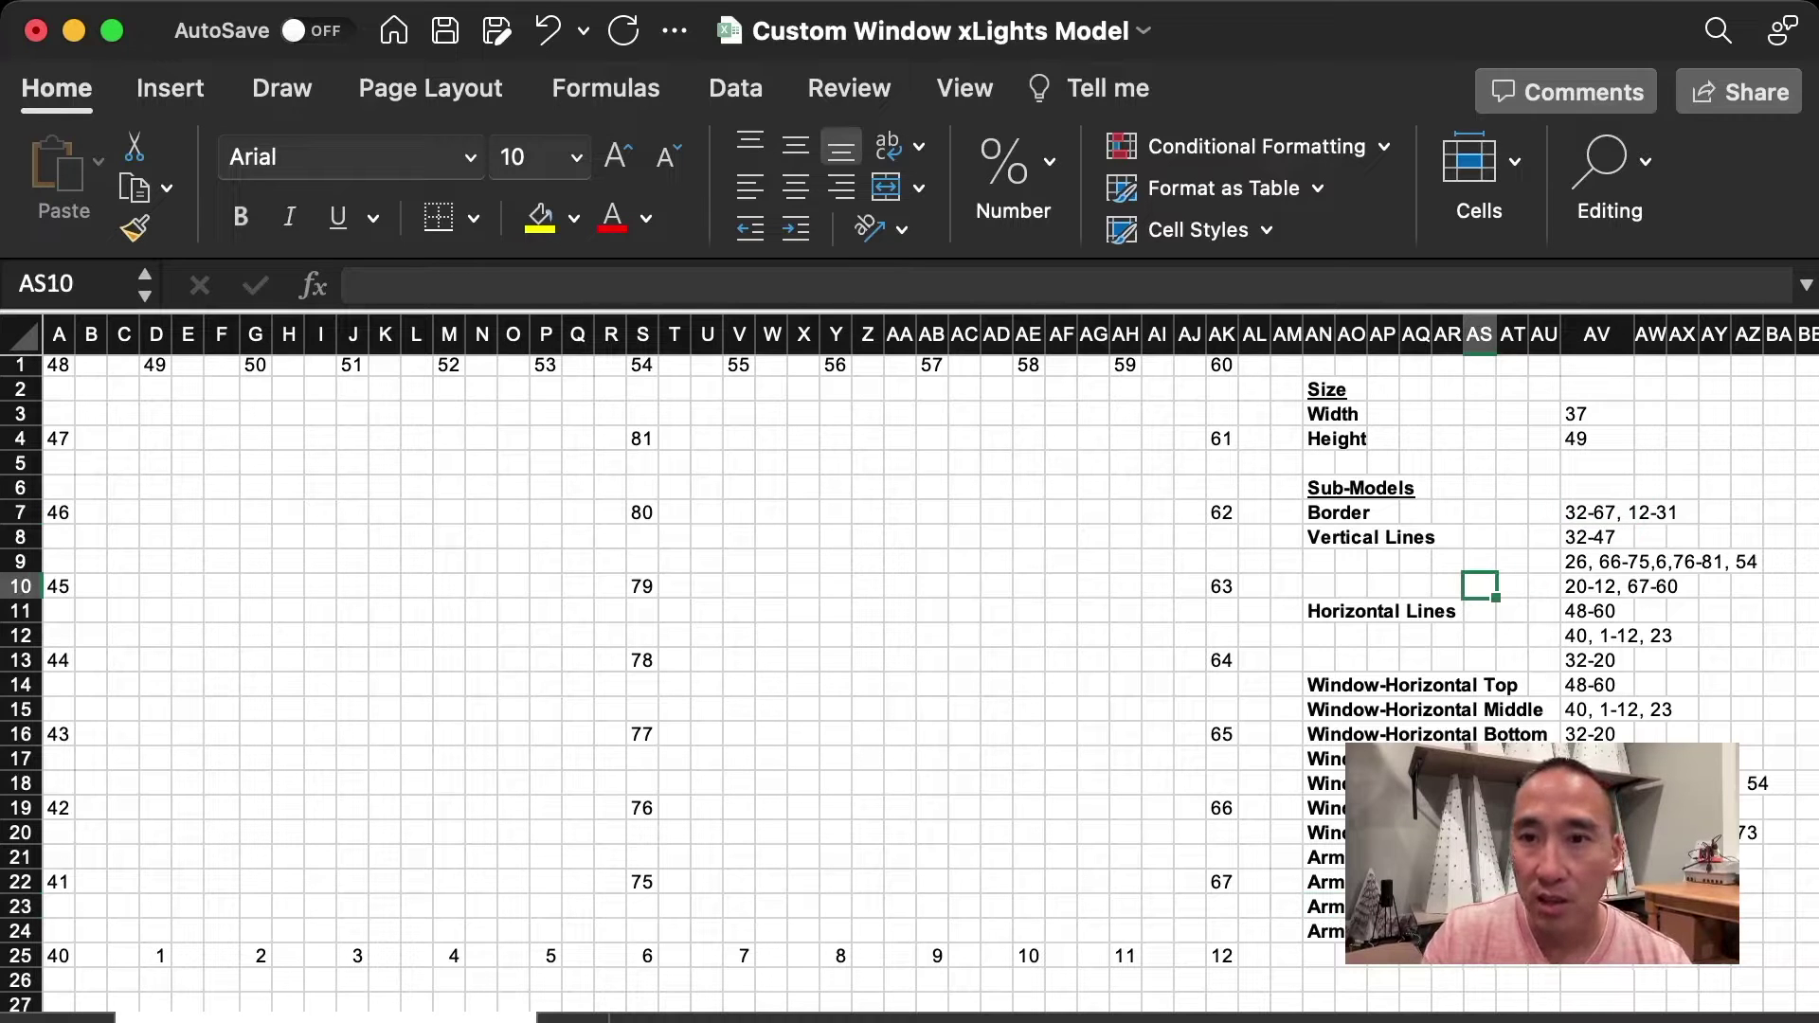
scroll(1478, 586, "down", 1)
scroll(1478, 586, "right", 1)
left_click(1549, 496)
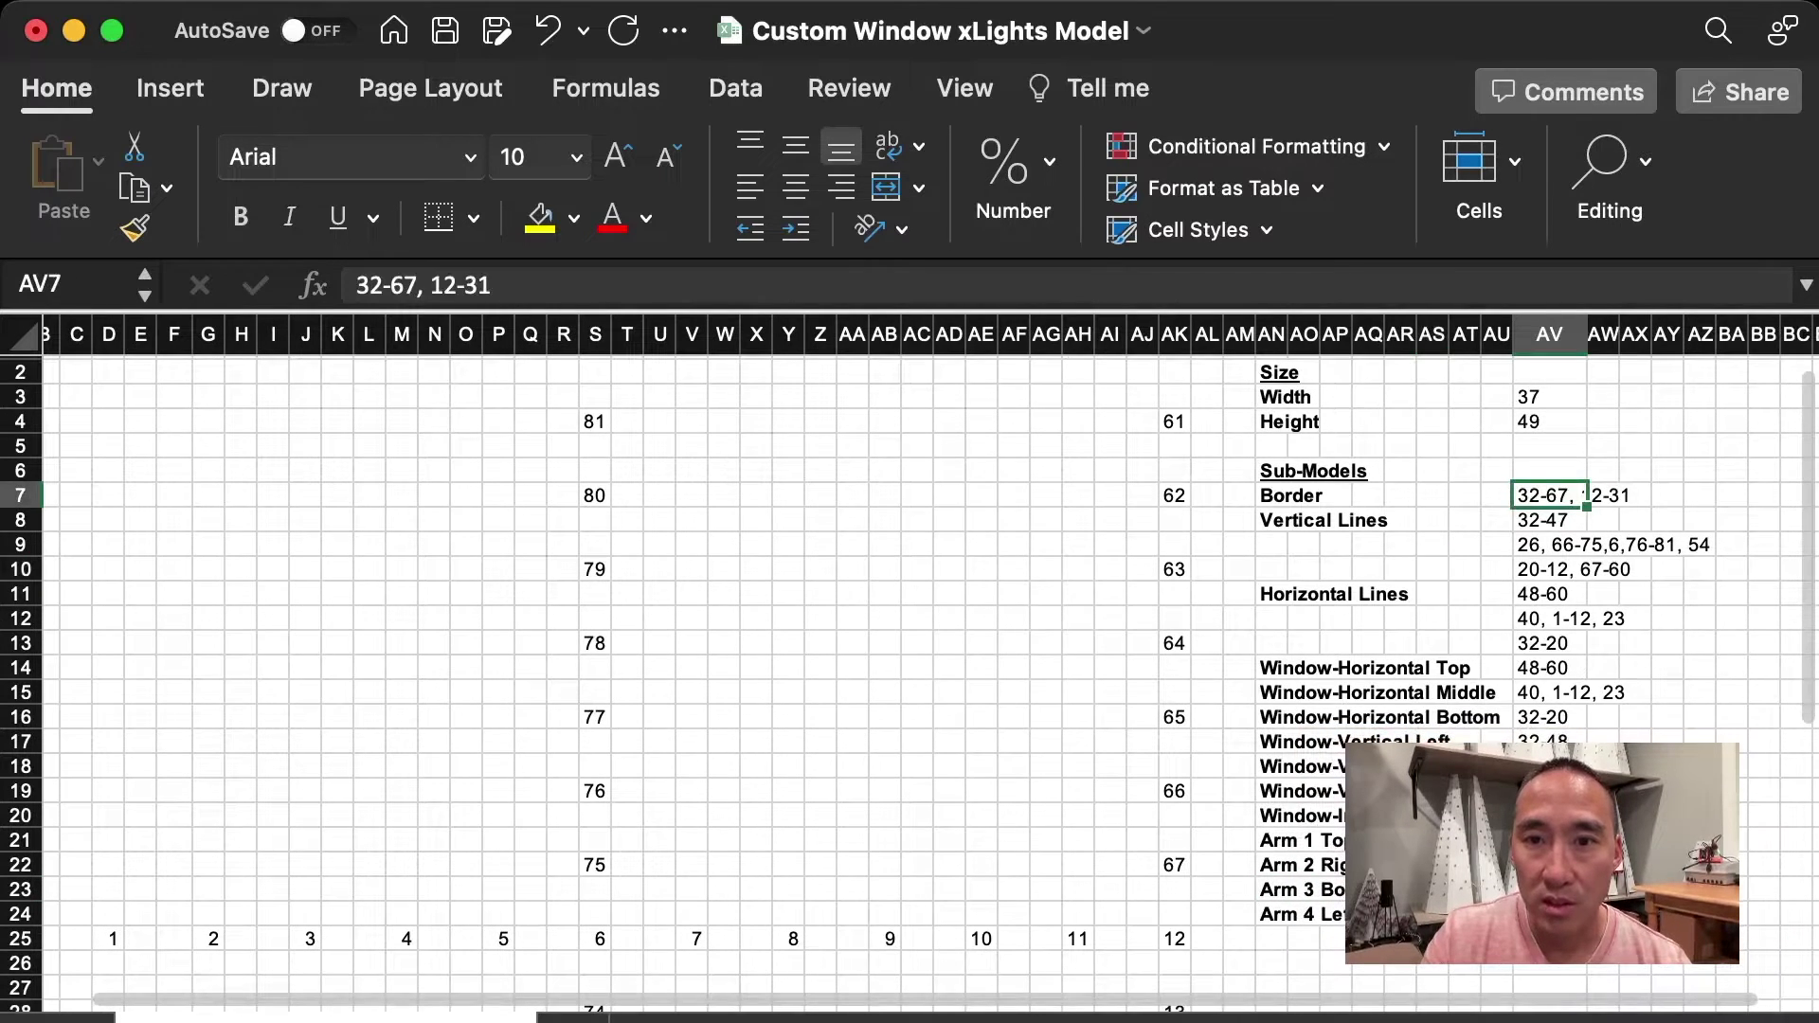
left_click(1583, 570)
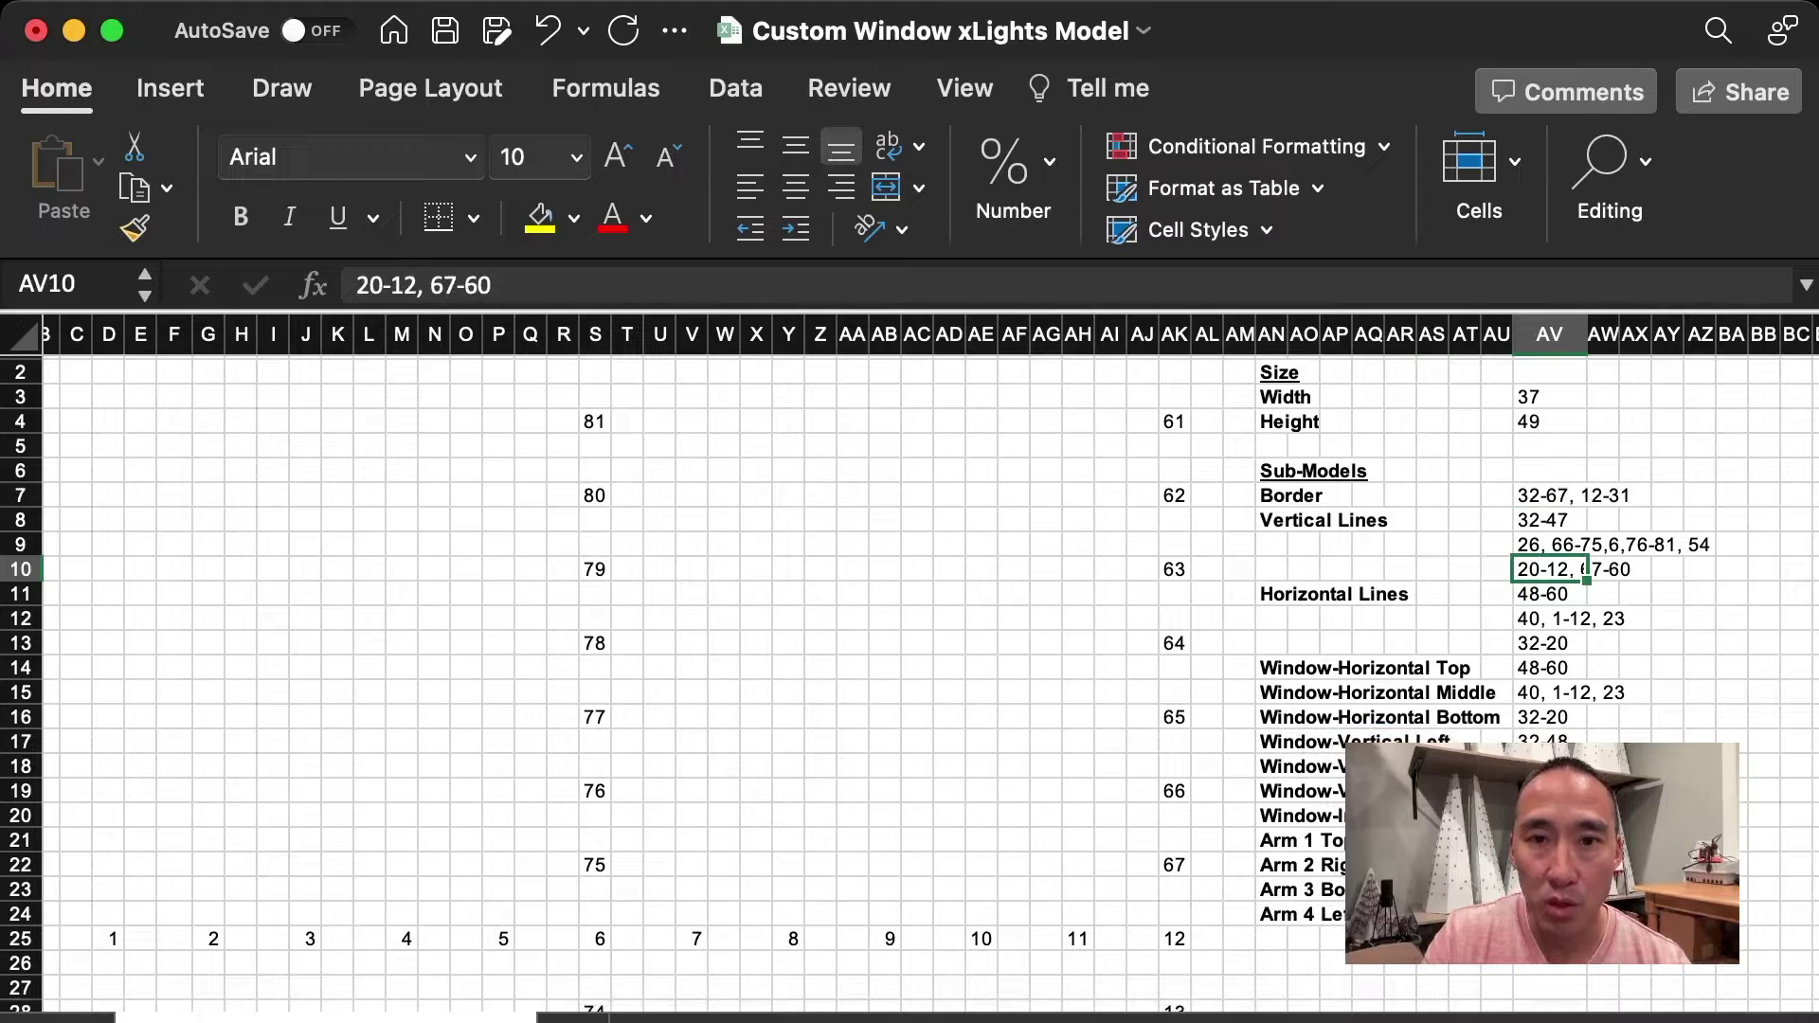
Trace the Border sub-model's first range on the grid from corner pixel 32 around to pixel 67.
scroll(1583, 569, "left", 1)
scroll(1582, 570, "down", 7)
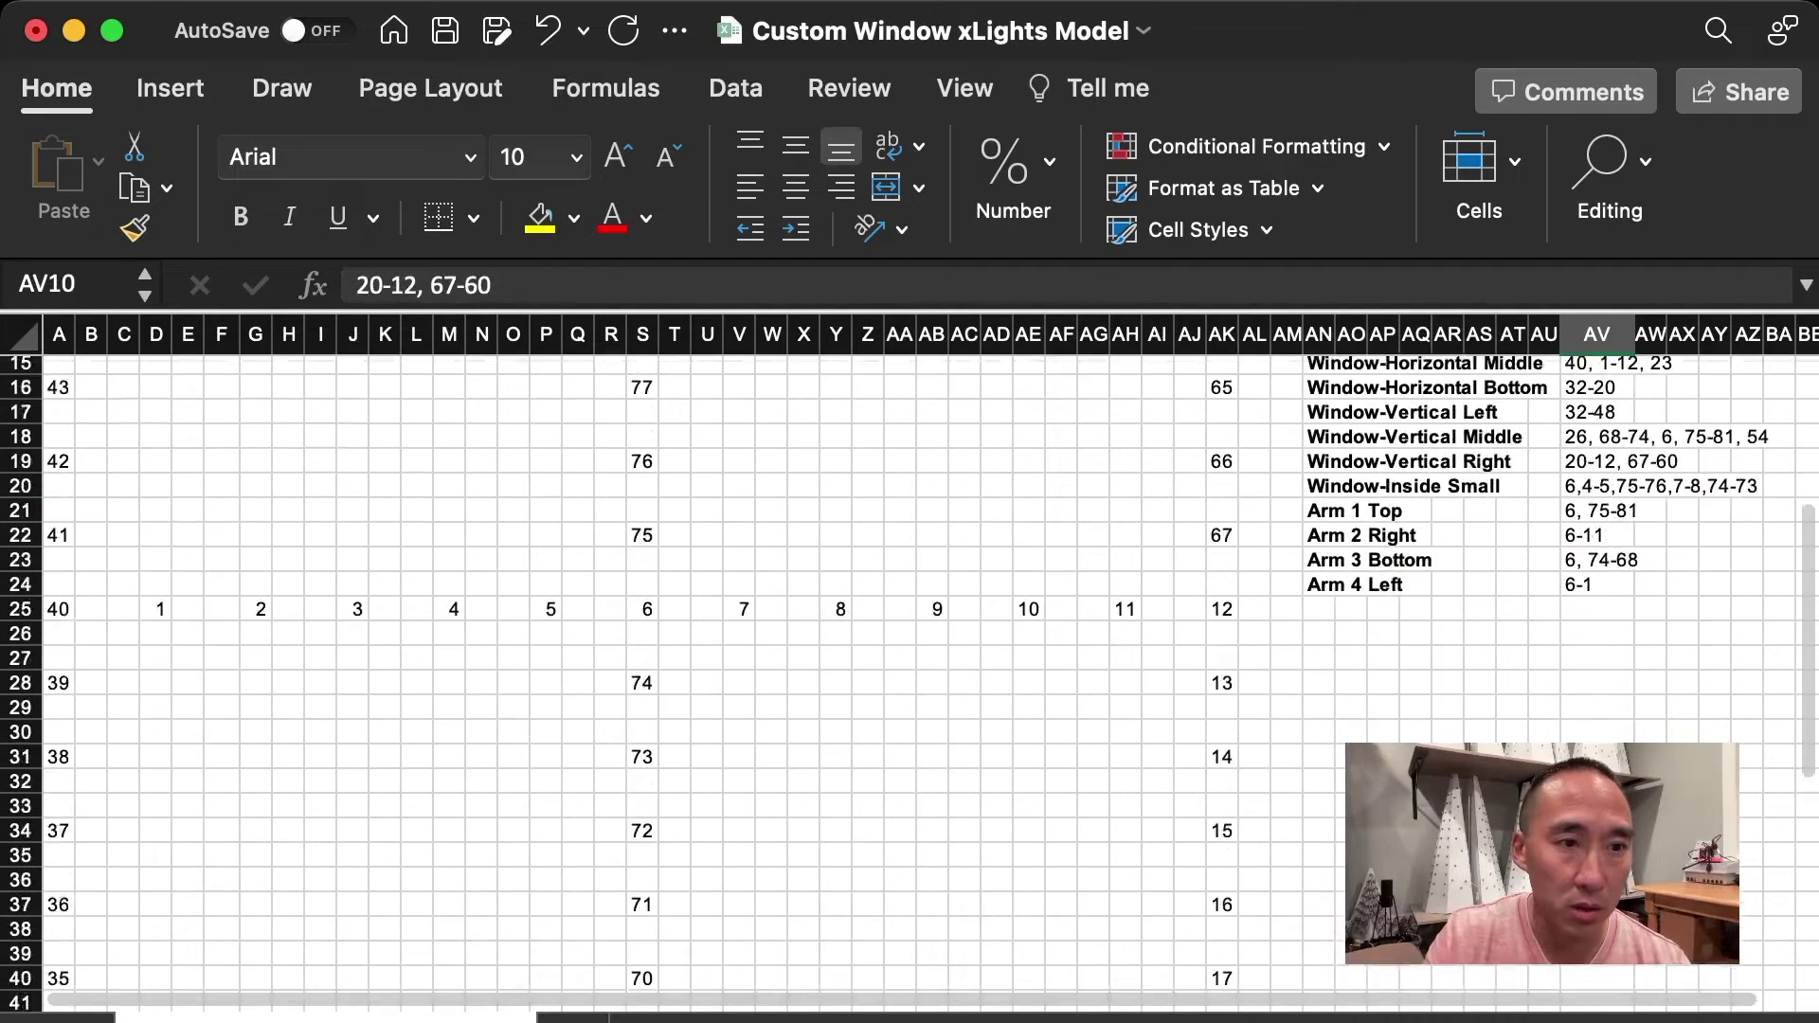
scroll(909, 682, "down", 5)
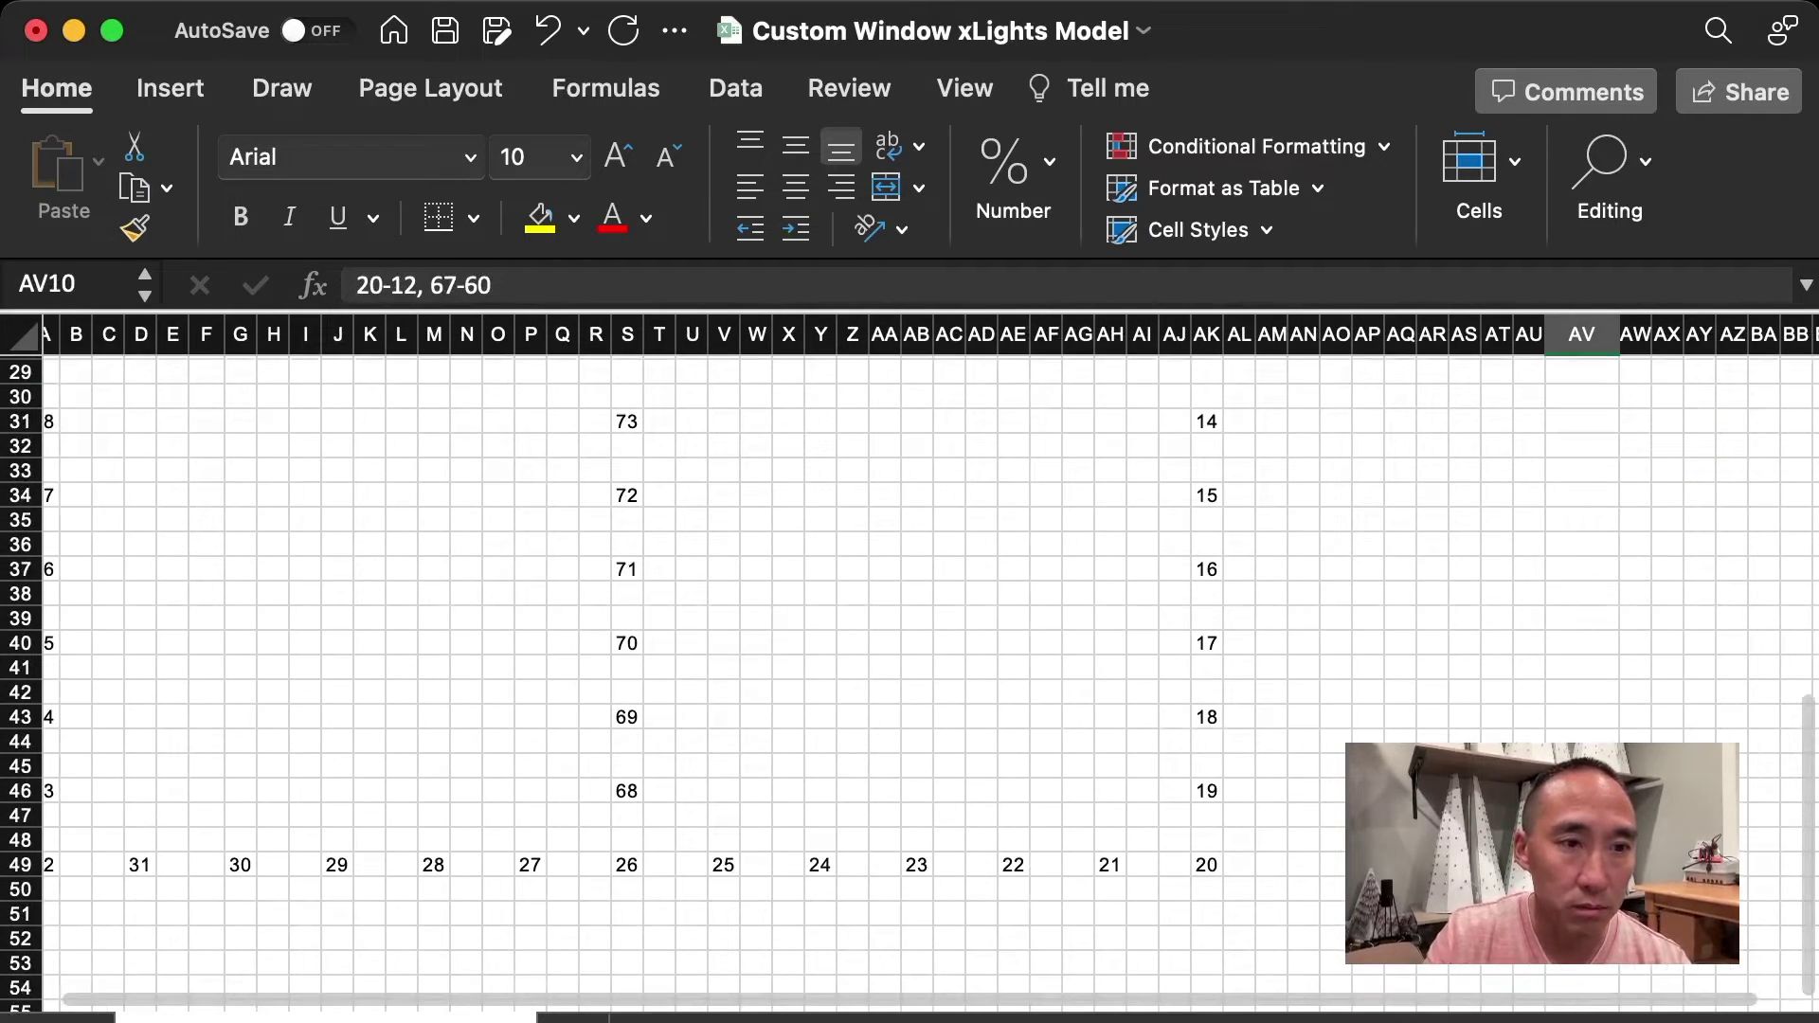
left_click(57, 875)
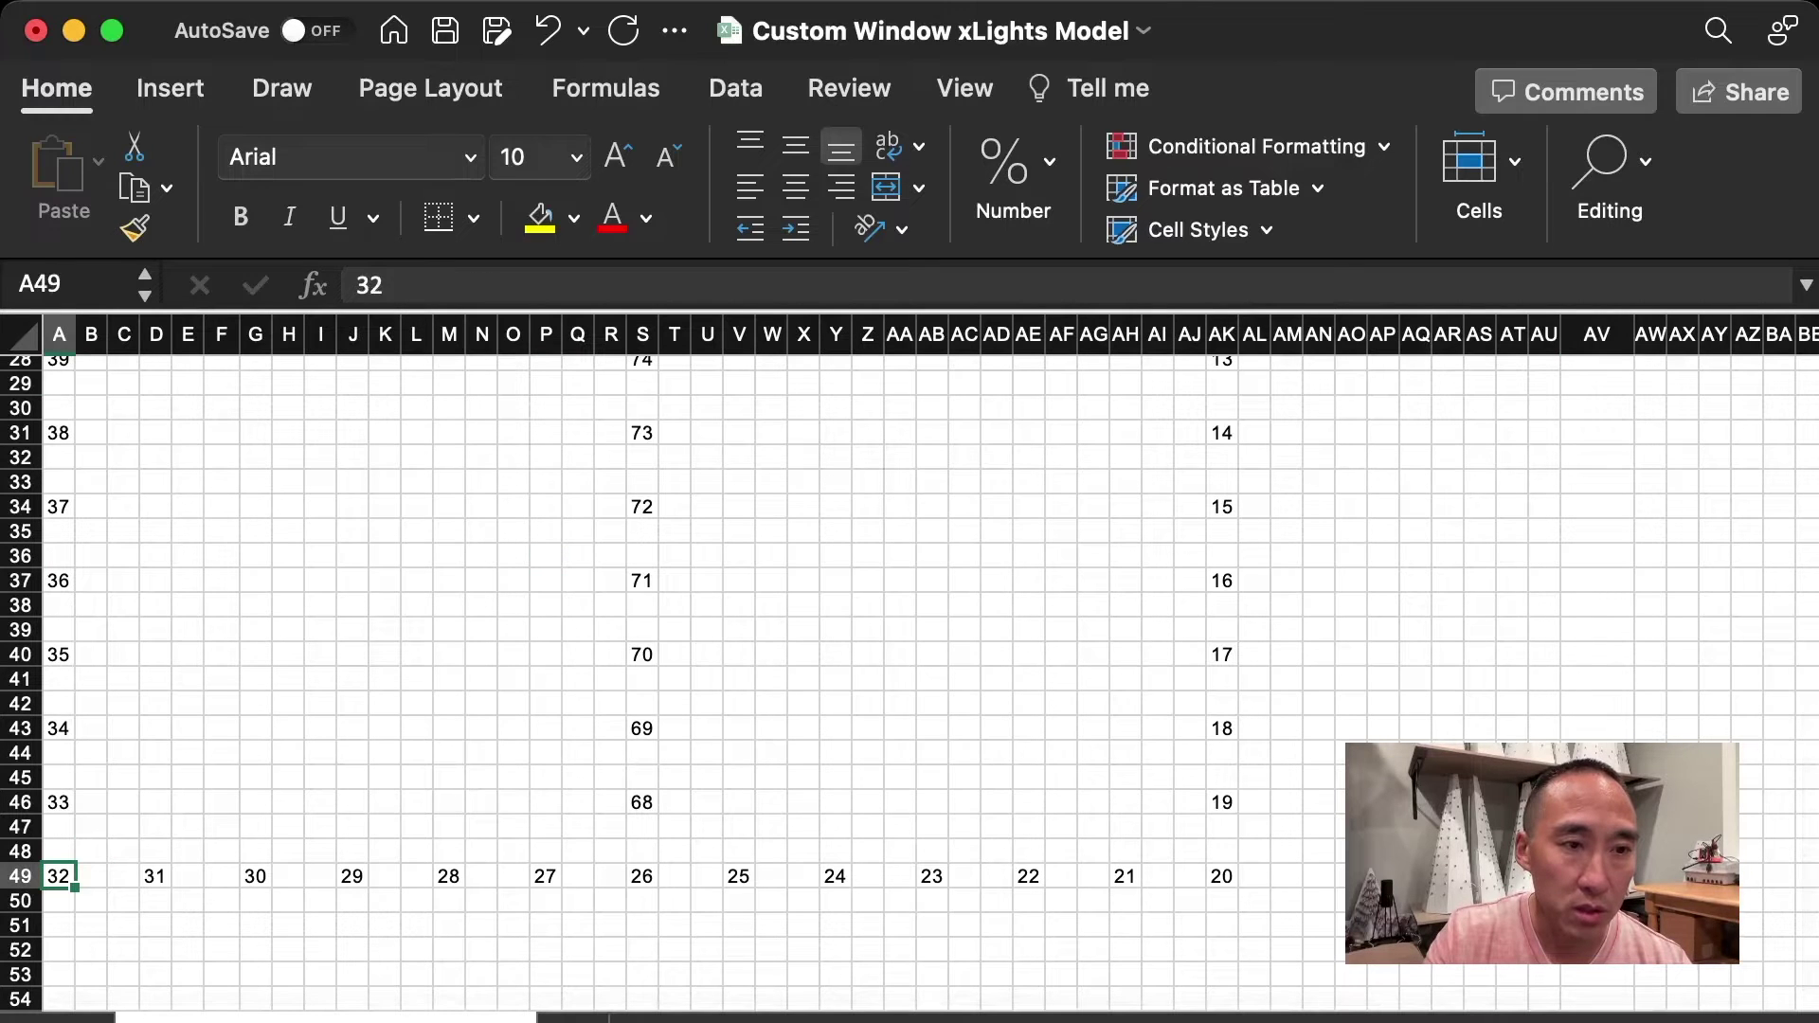
scroll(910, 682, "up", 9)
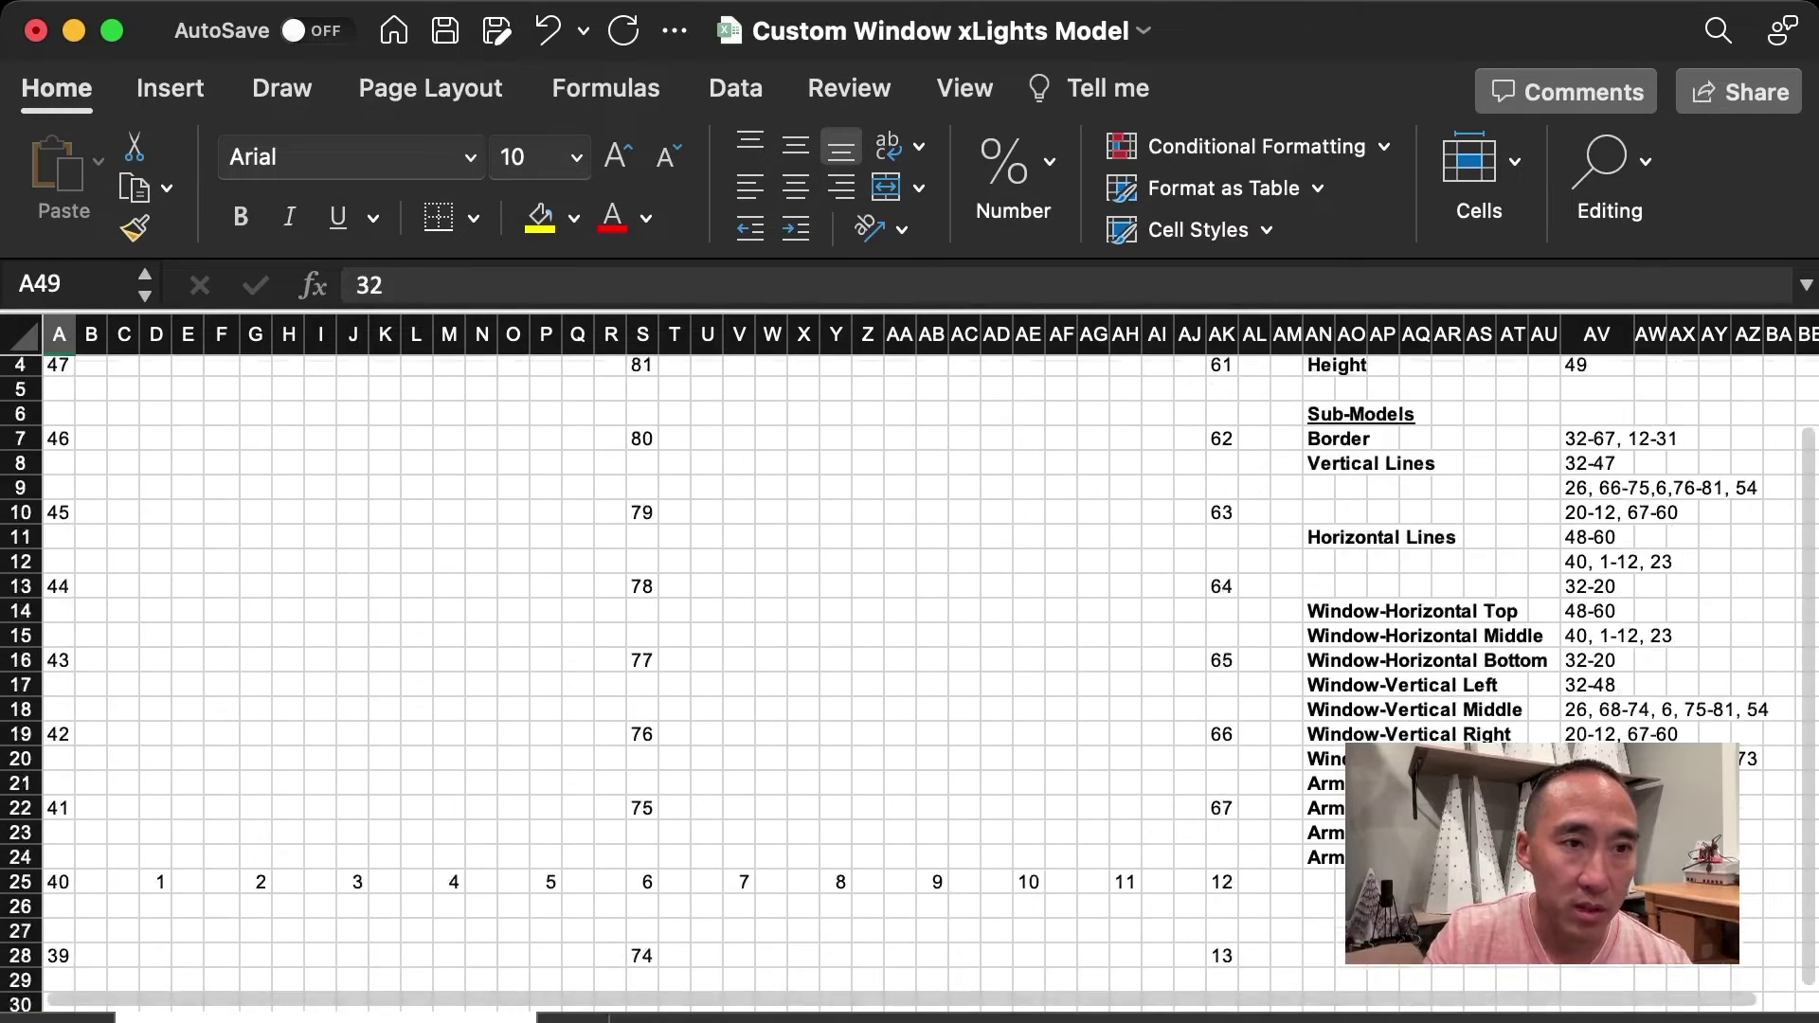
scroll(910, 682, "up", 2)
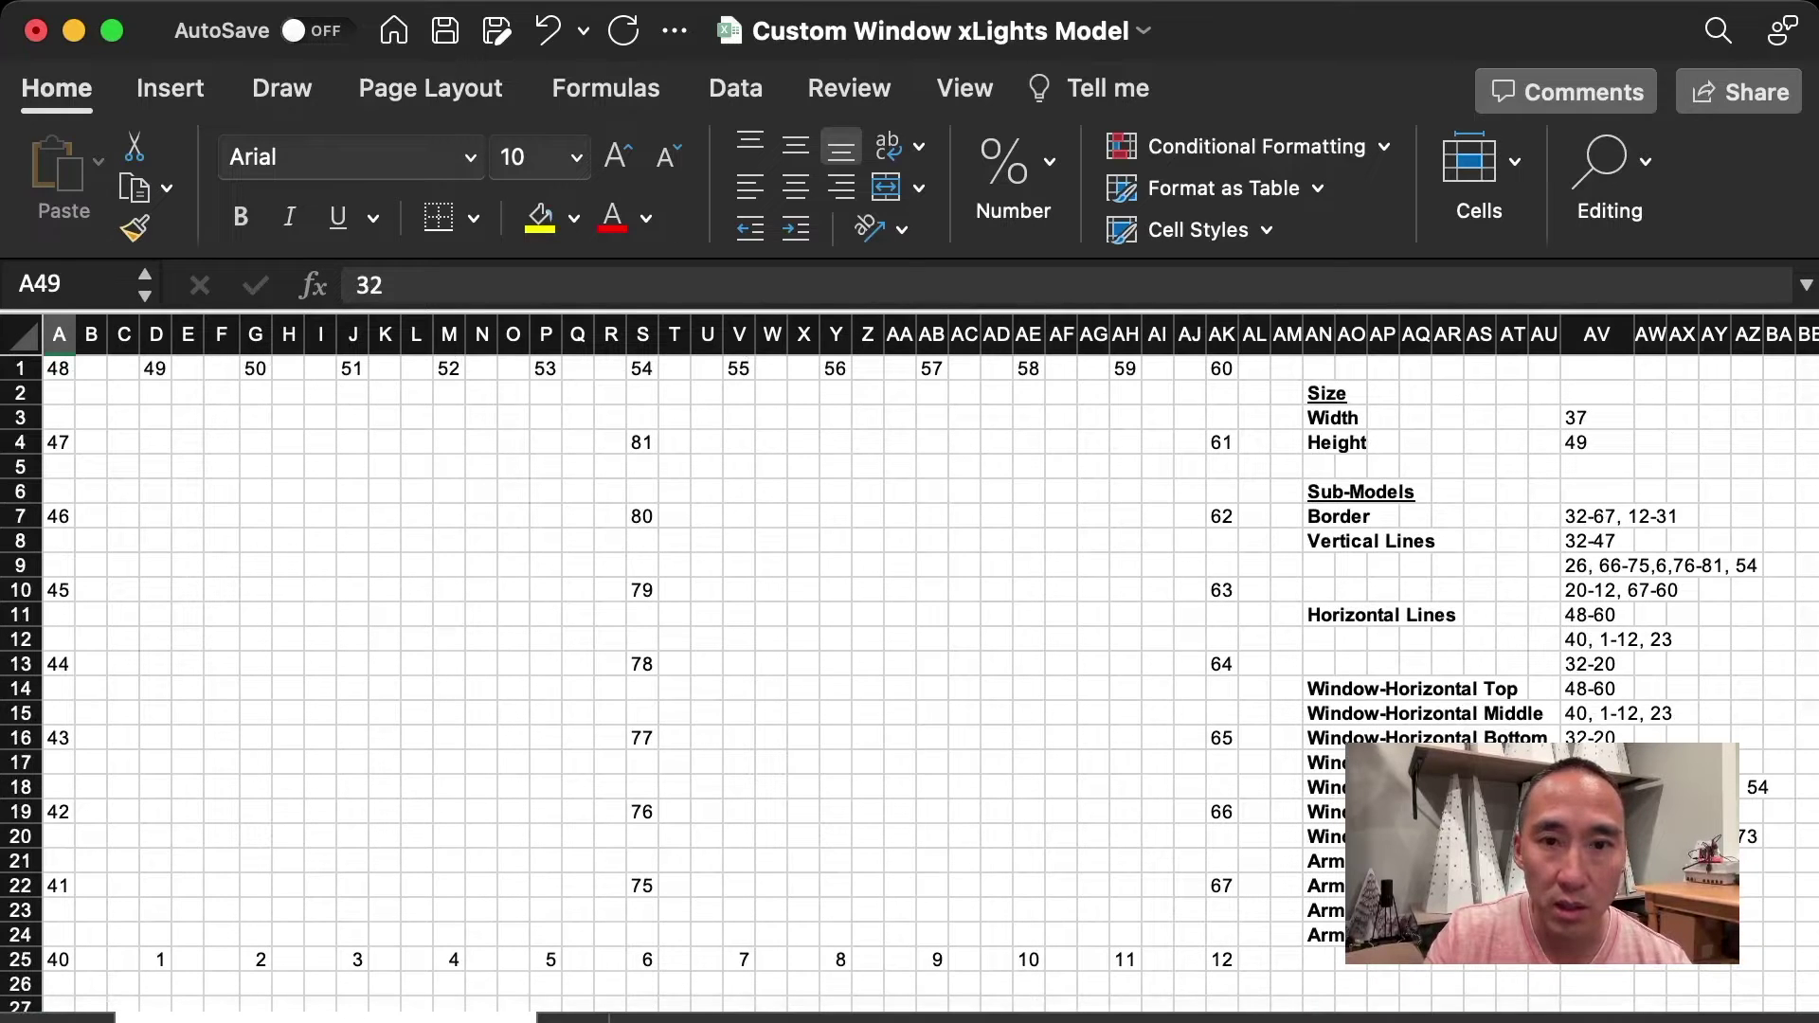
left_click(1221, 886)
scroll(909, 682, "down", 5)
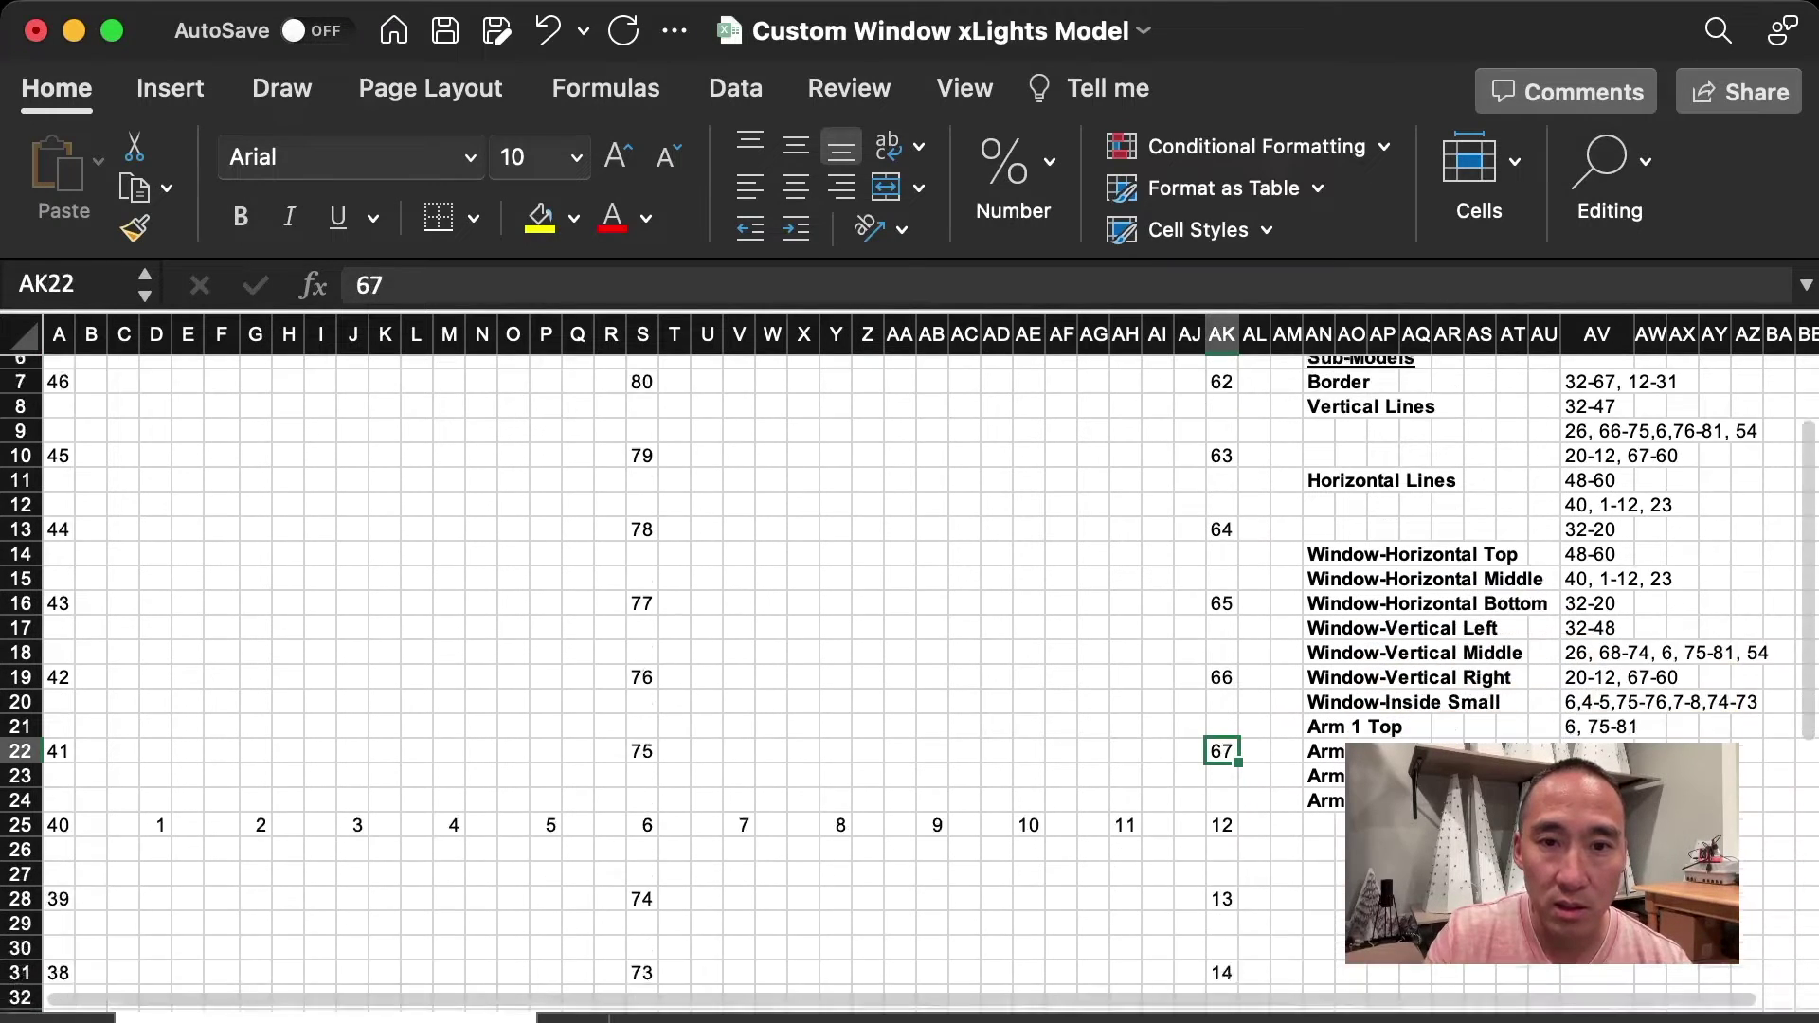
scroll(909, 682, "up", 5)
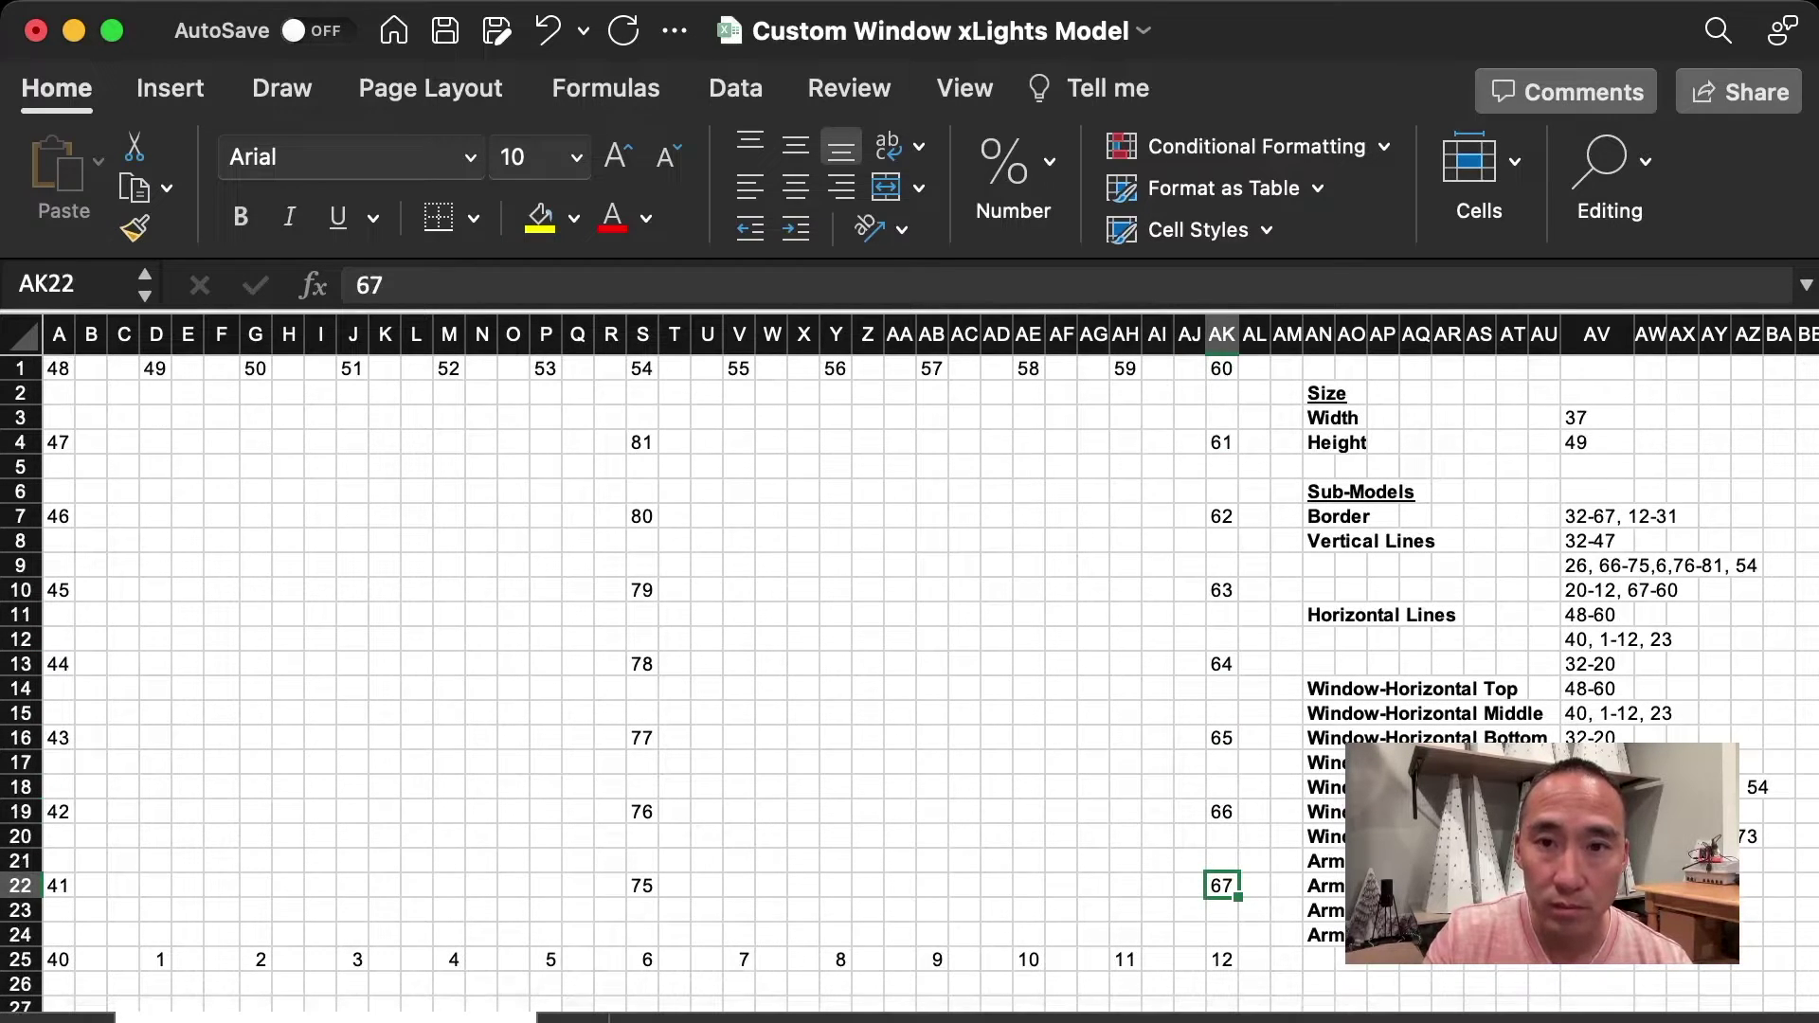
Trace the Border sub-model's second range on the grid from pixel 12 to pixel 31 in row 49.
scroll(909, 682, "down", 4)
left_click(1221, 658)
scroll(909, 682, "down", 2)
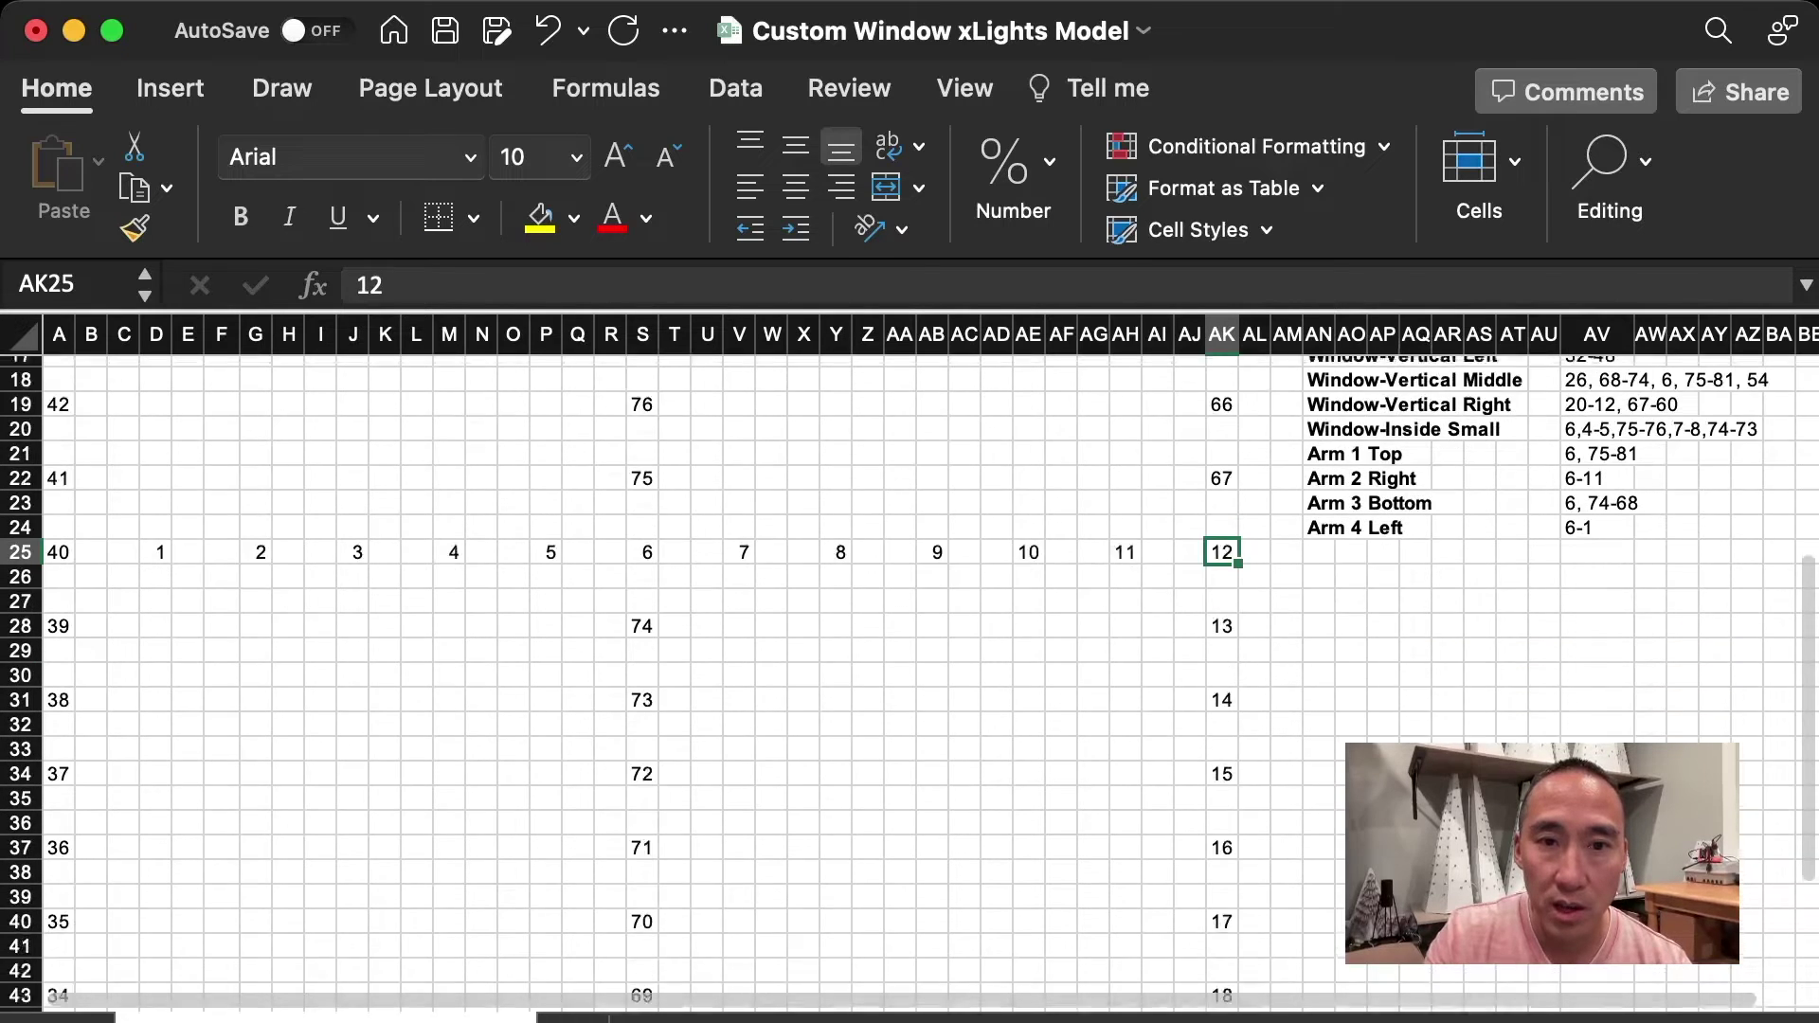
scroll(909, 682, "down", 5)
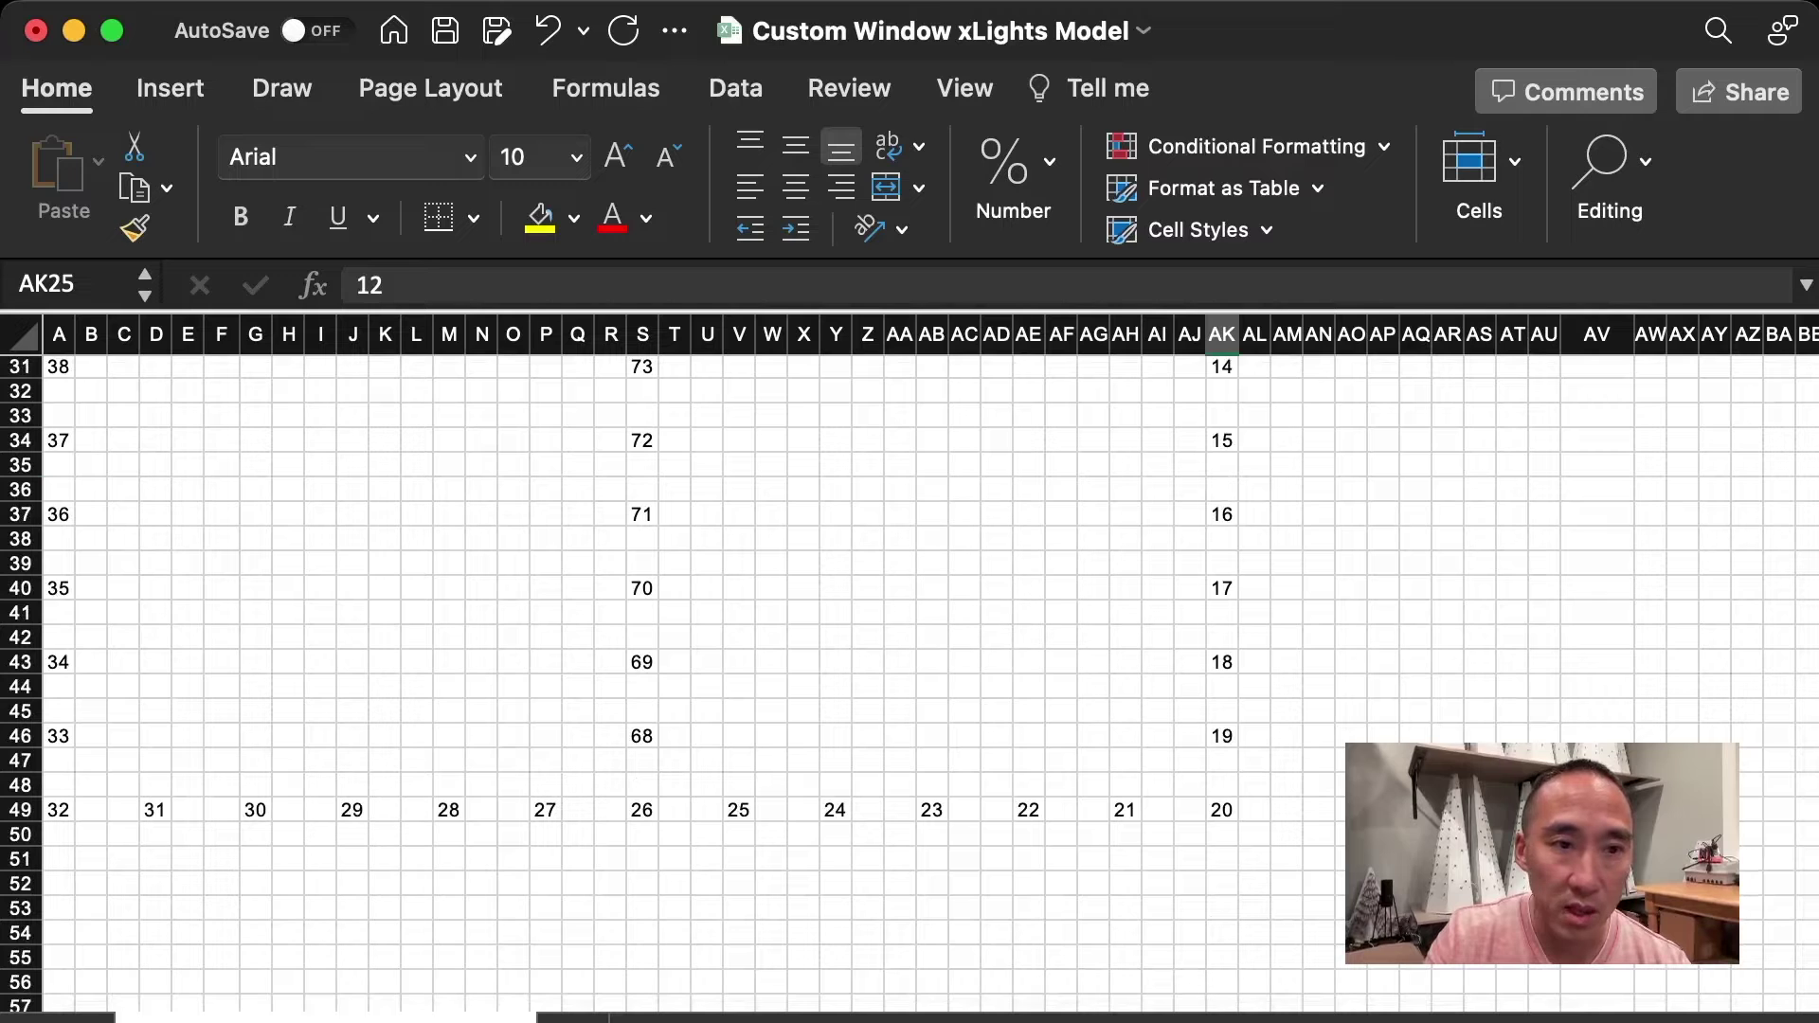
left_click(155, 810)
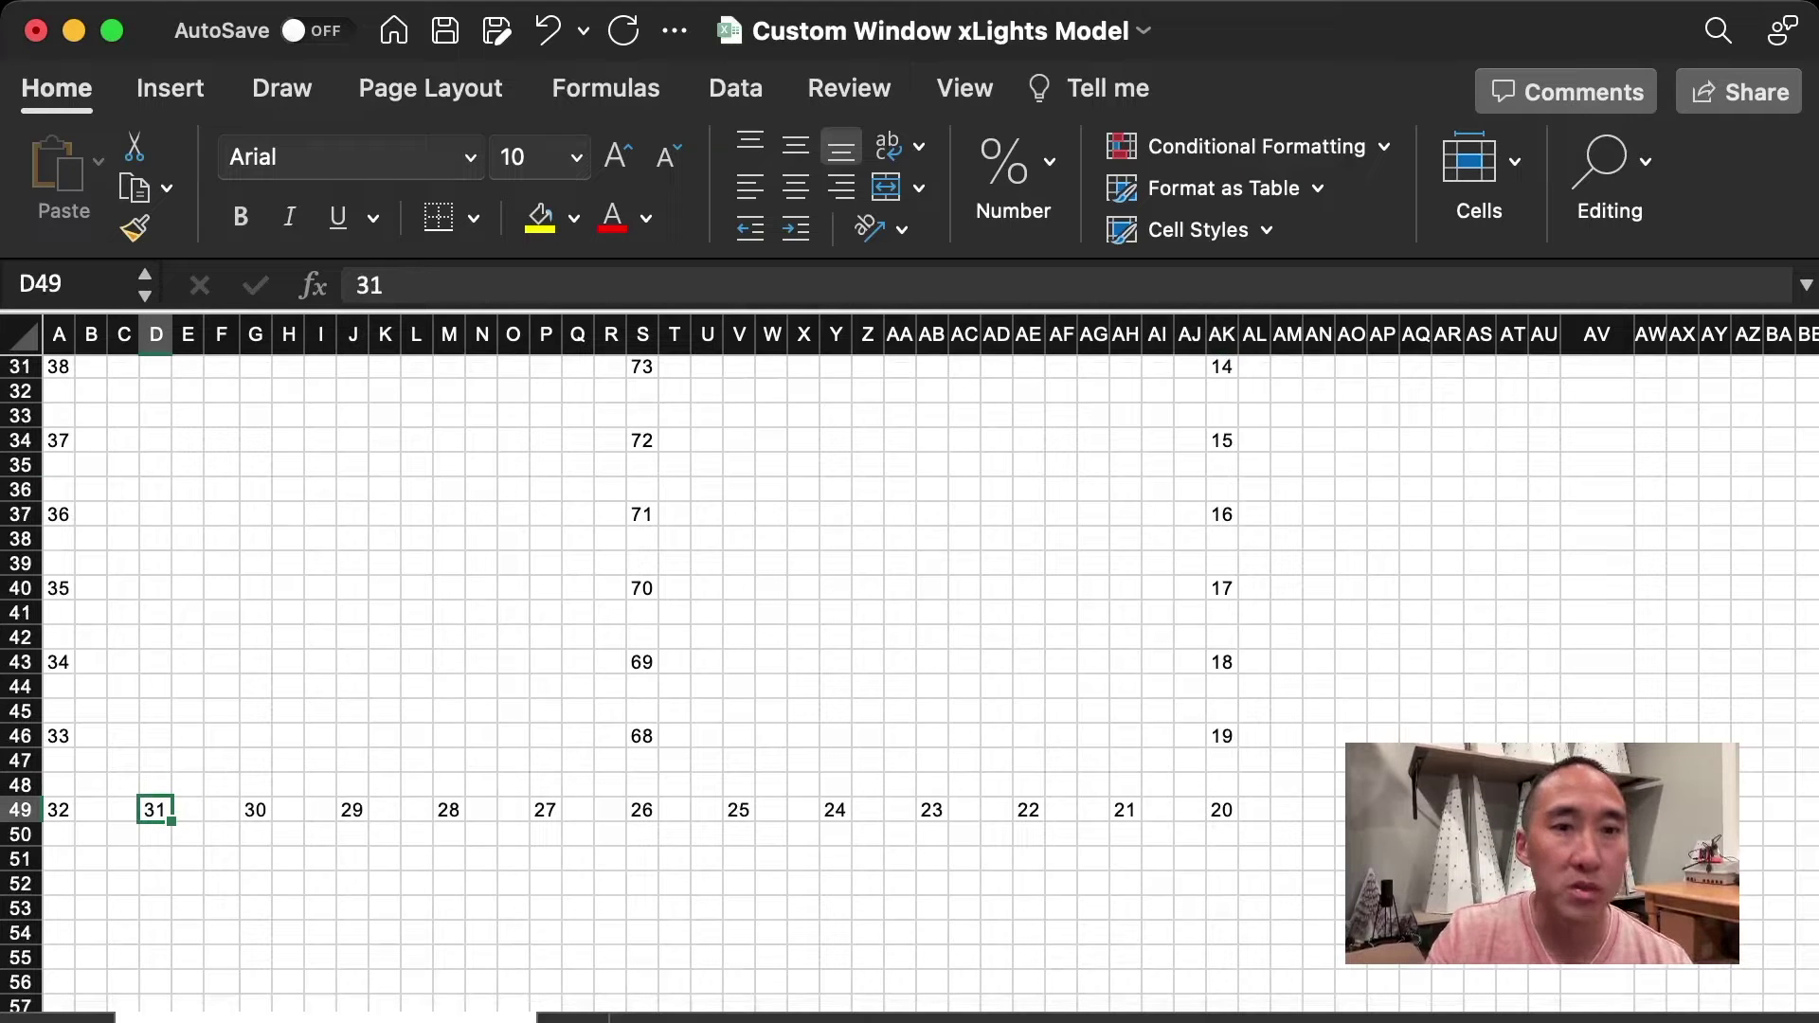
scroll(909, 682, "up", 10)
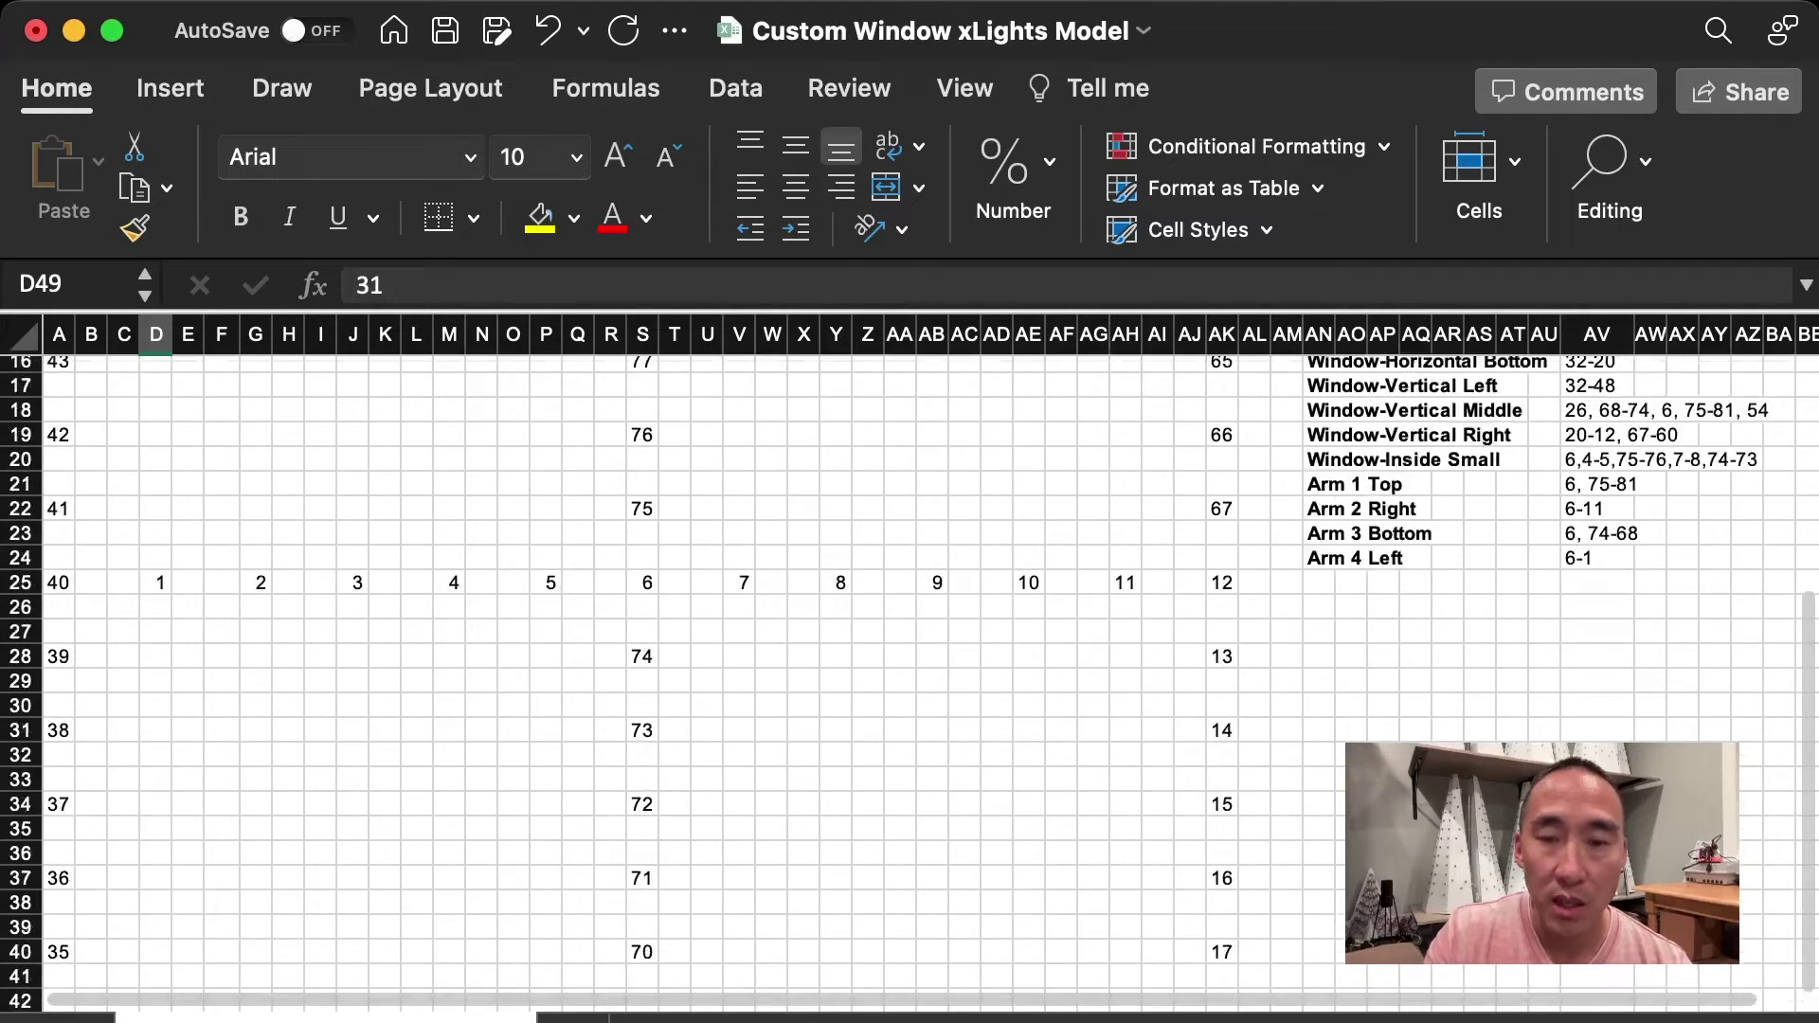
scroll(909, 682, "up", 2)
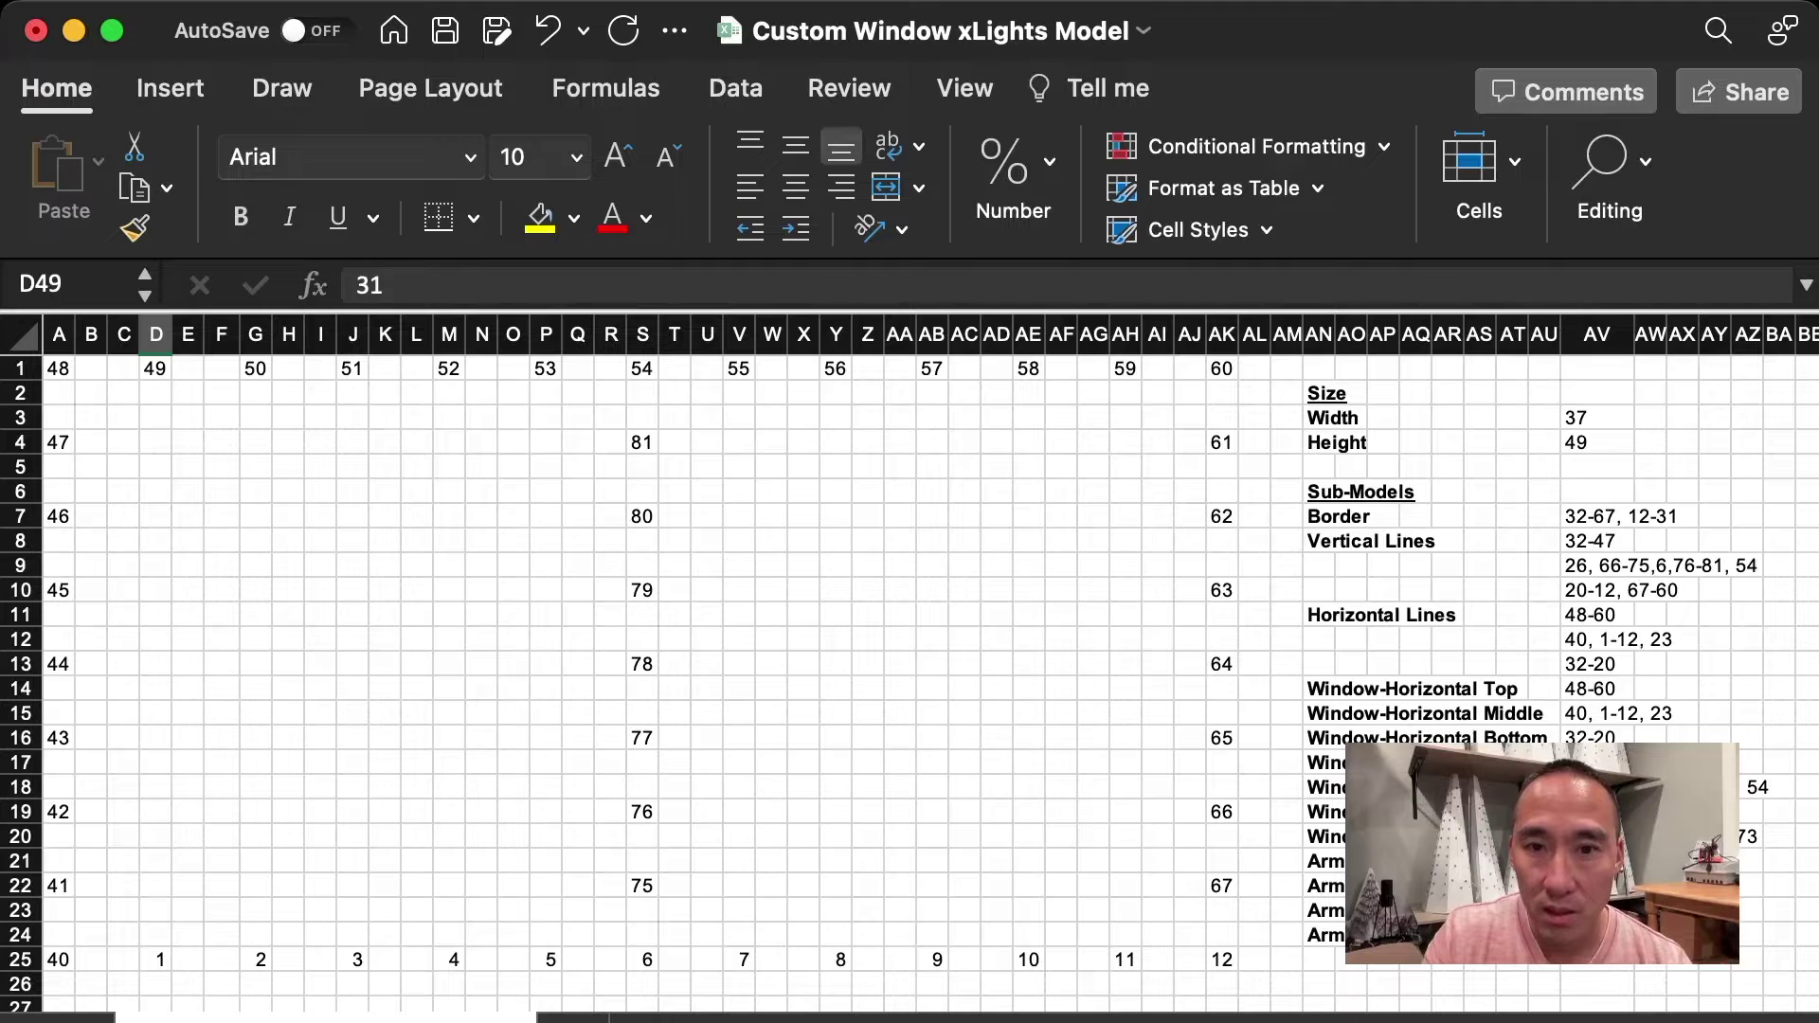
Highlight the Window-Vertical Middle entry in row 18 and trace its pixels 26 and 68 to 74 in column S.
scroll(909, 682, "down", 5)
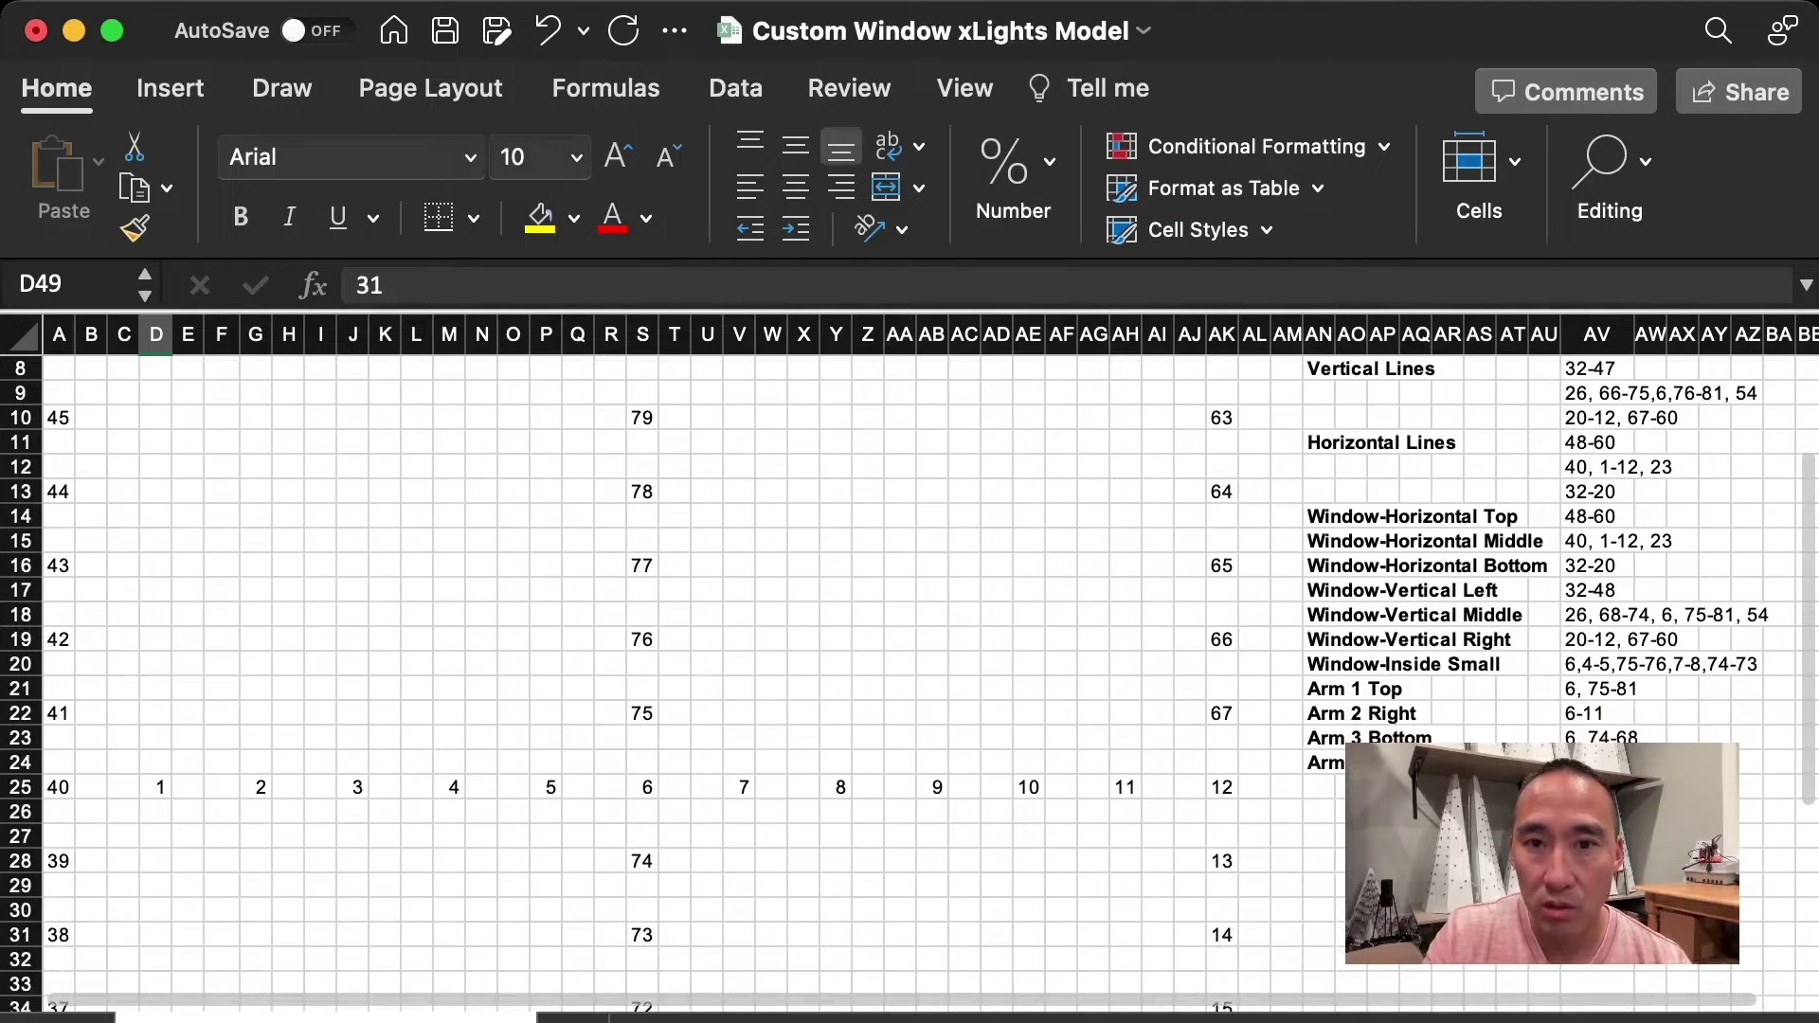
left_click_drag(1326, 614, 1762, 615)
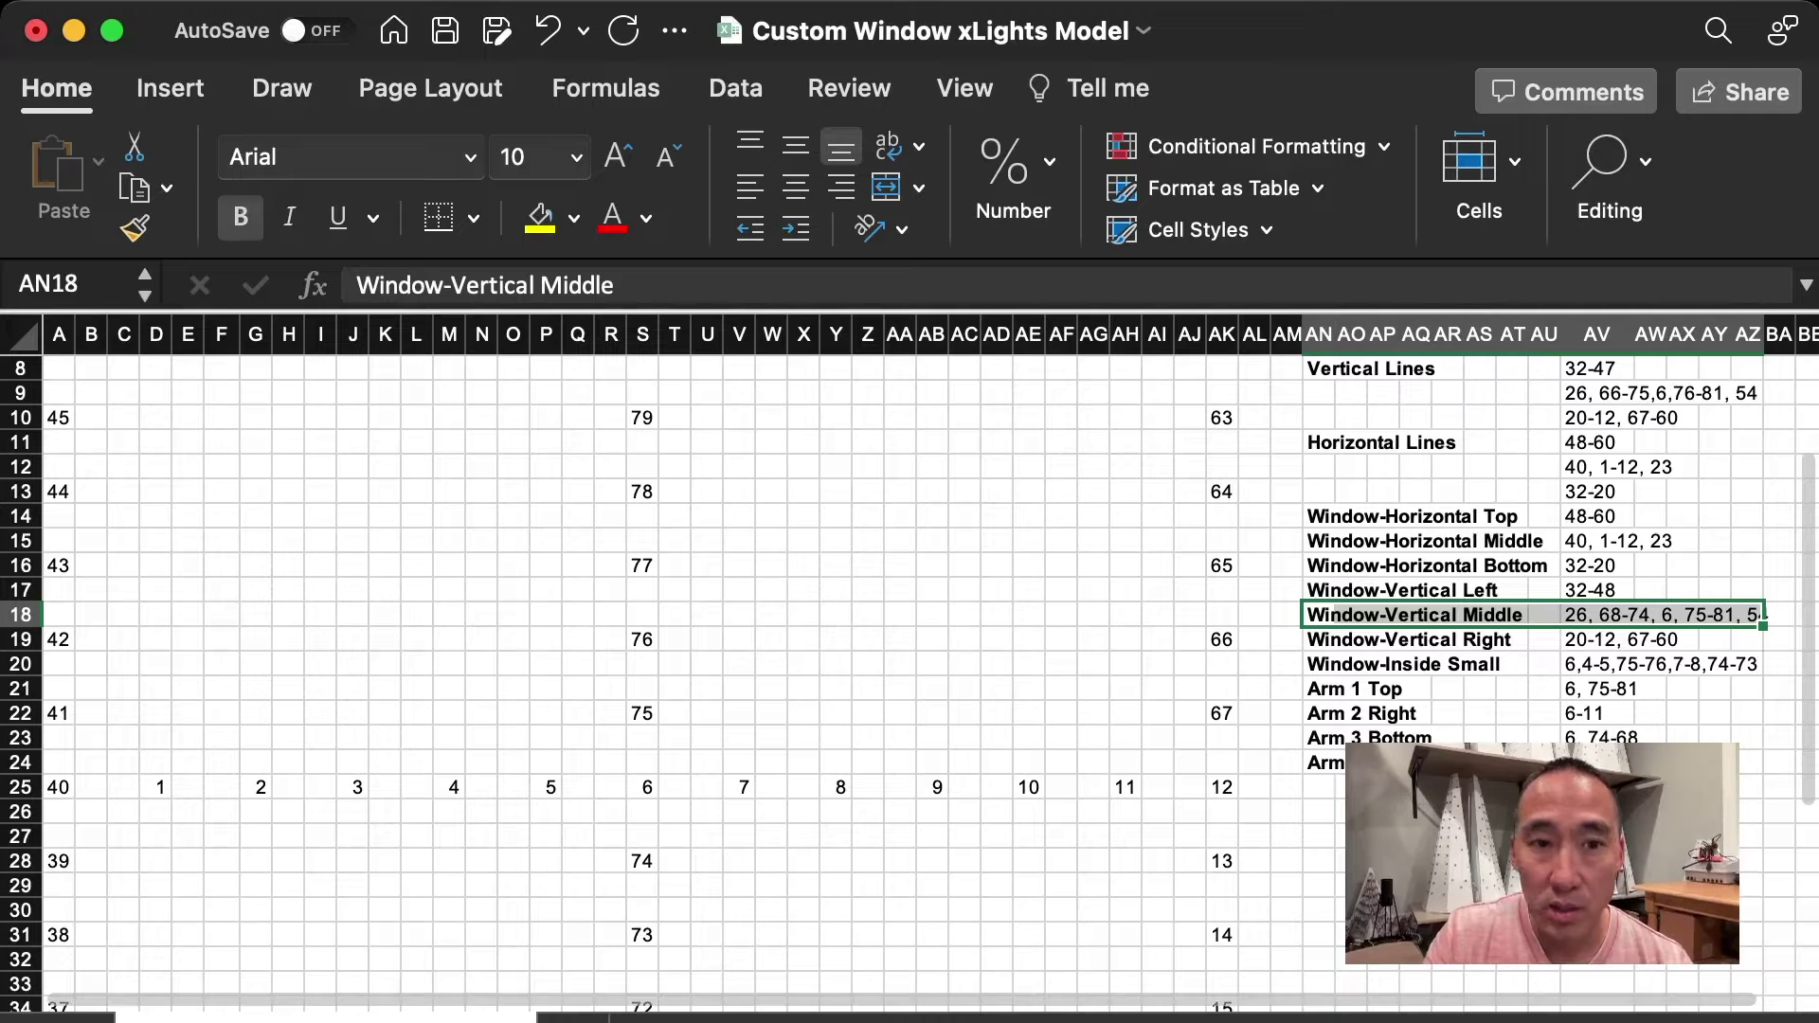
scroll(910, 682, "down", 9)
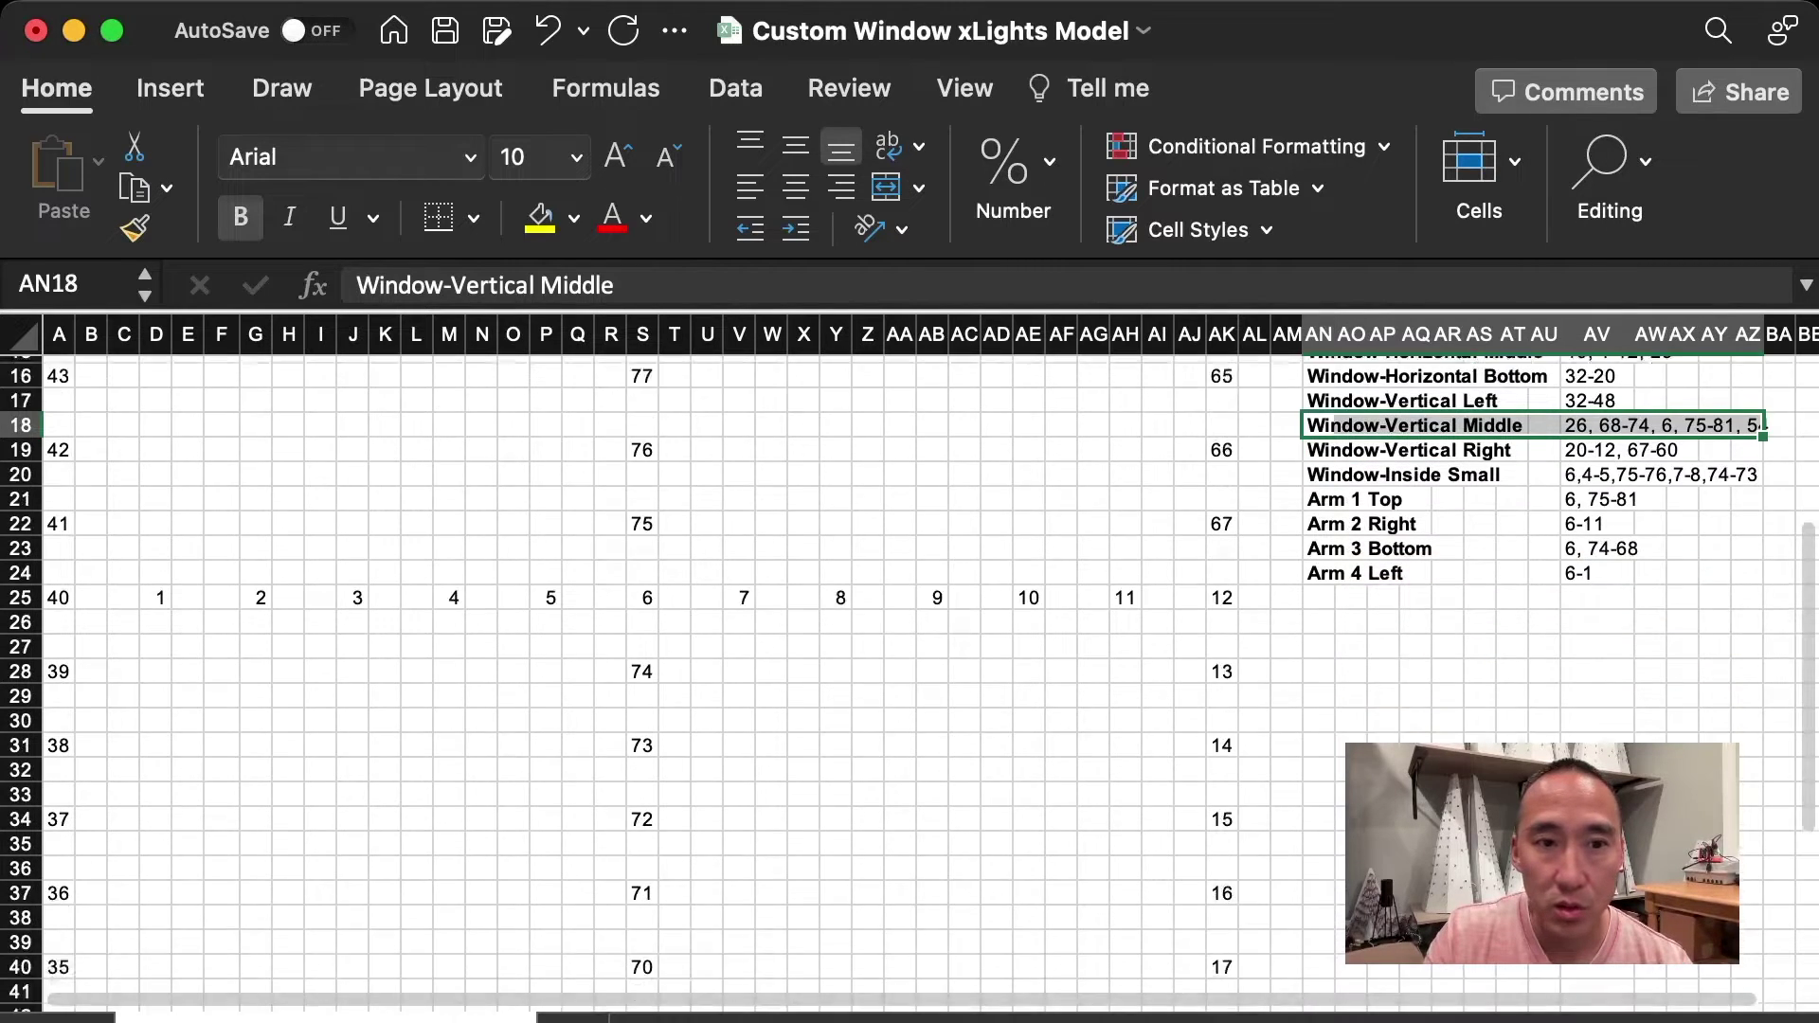
scroll(909, 682, "down", 1)
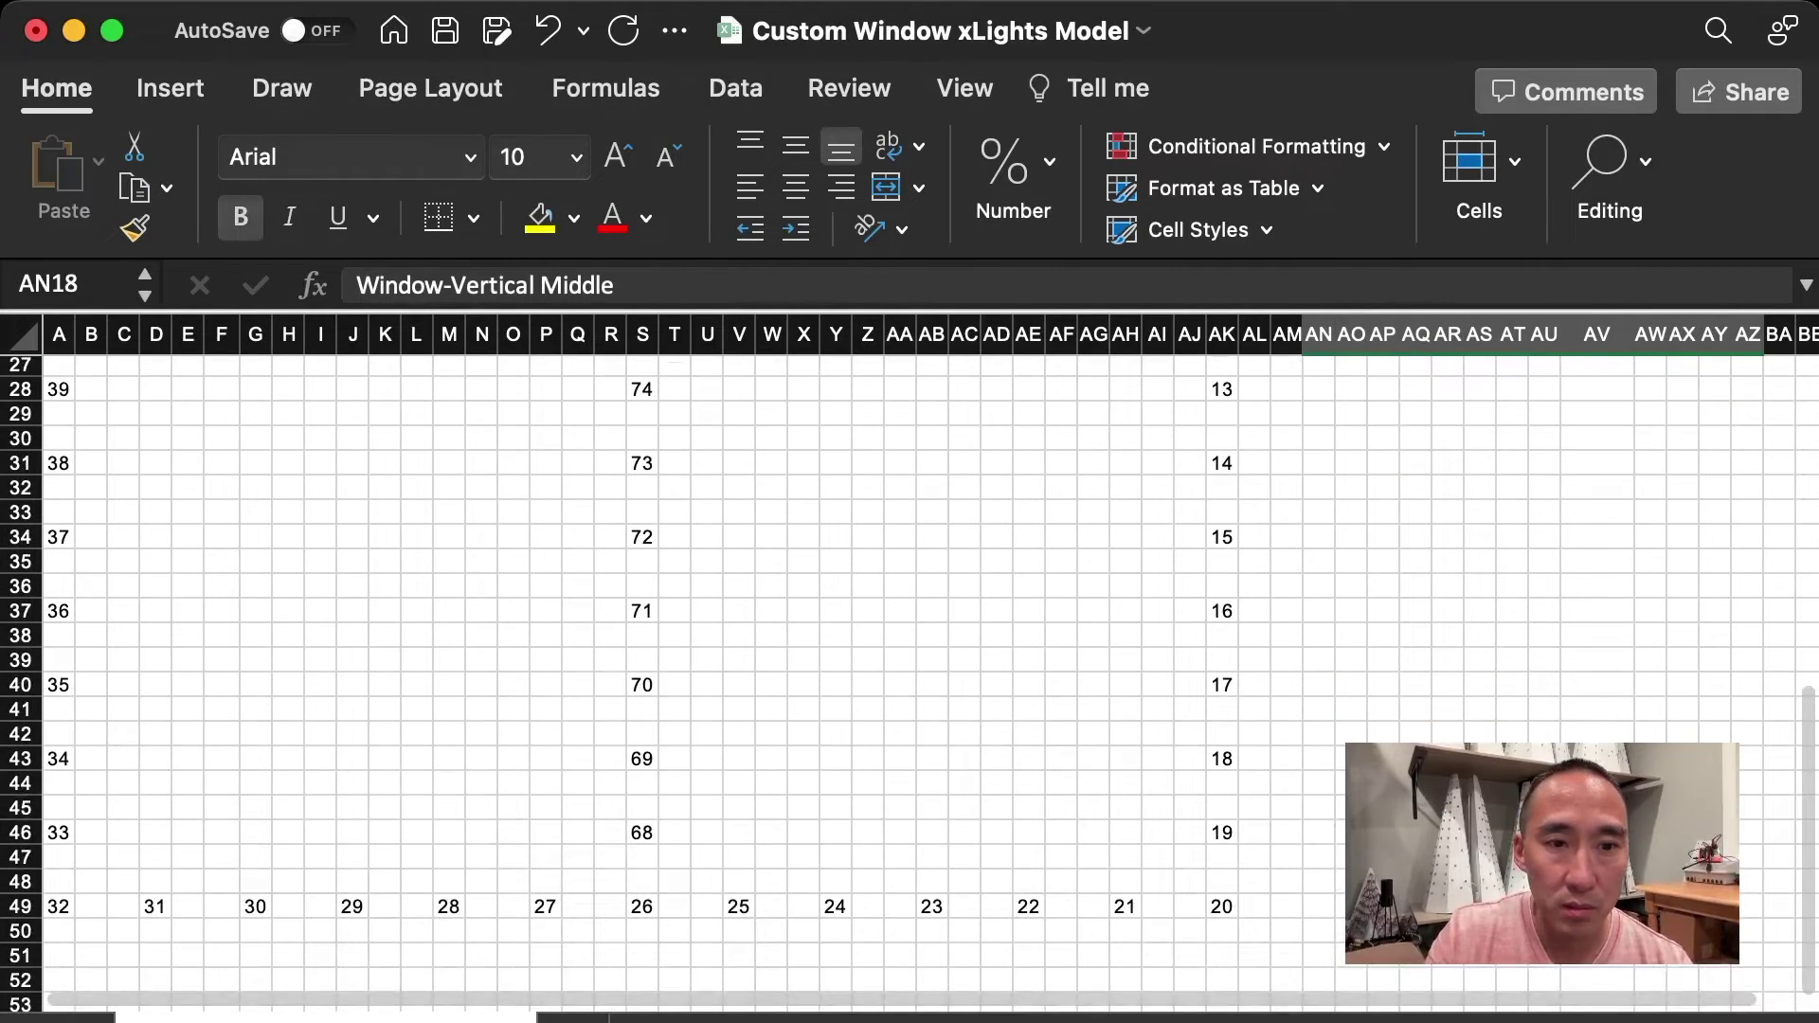
left_click(642, 906)
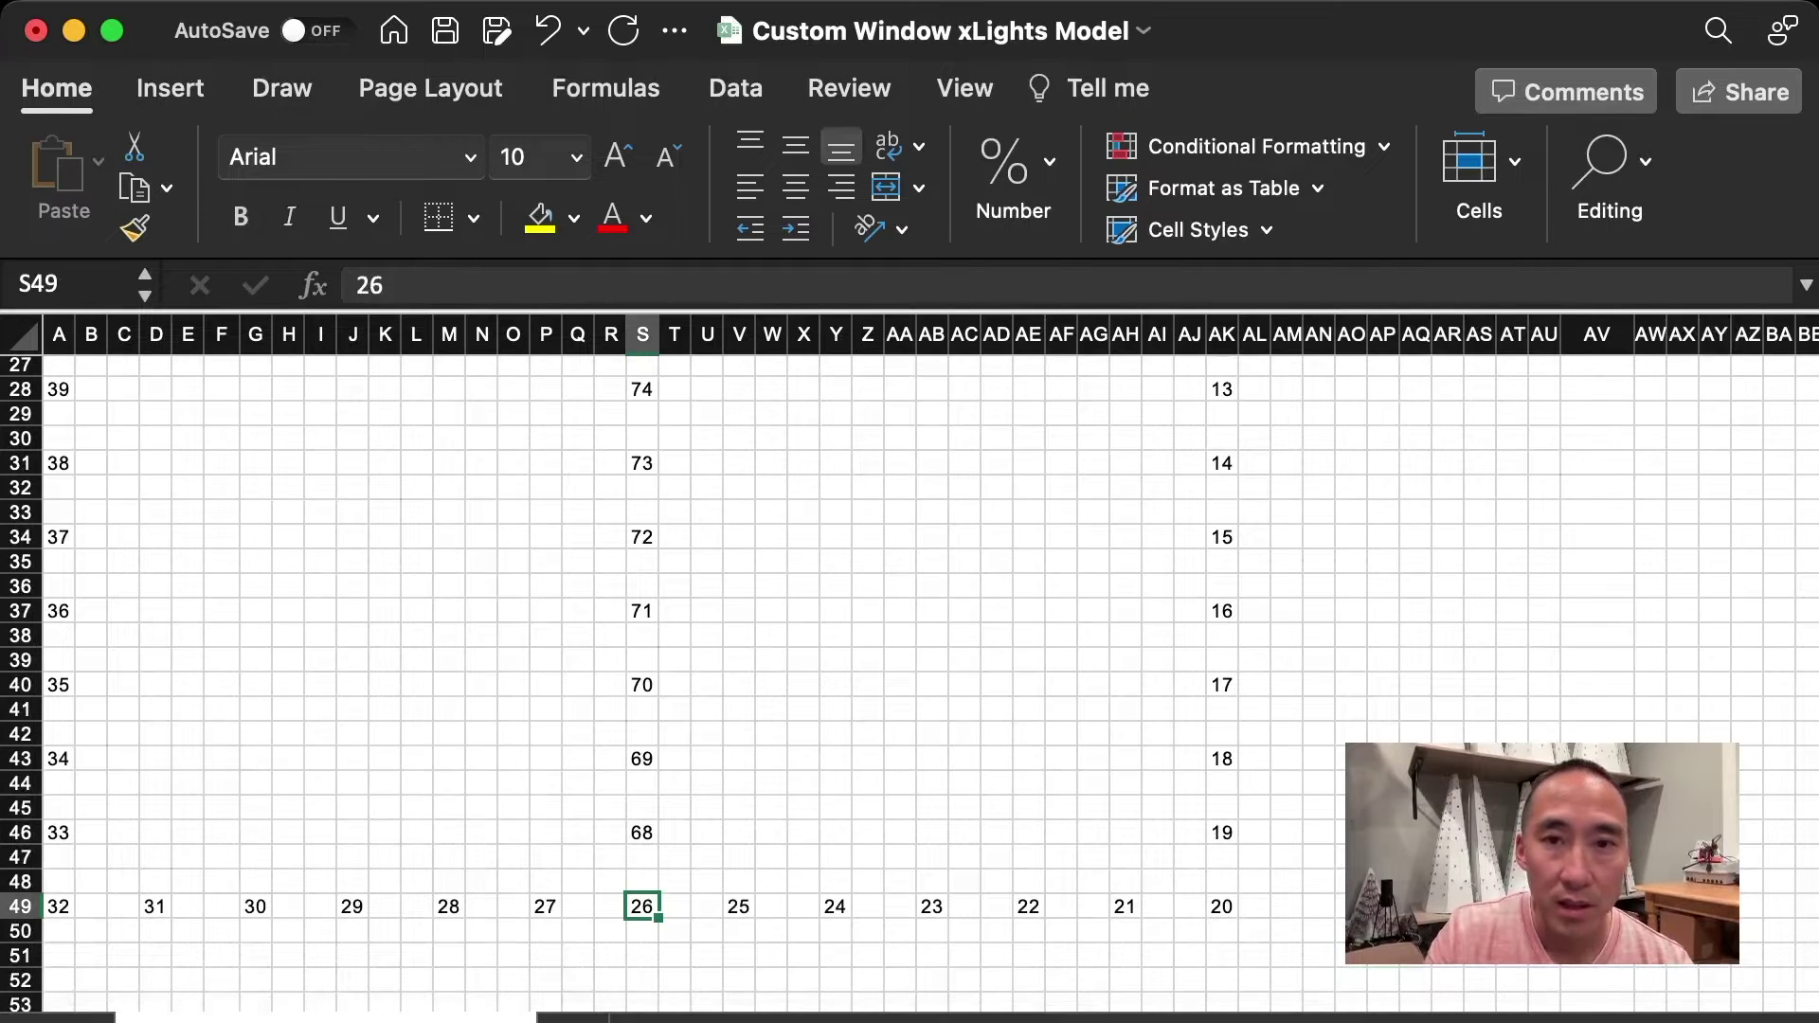
scroll(909, 682, "up", 2)
left_click(641, 896)
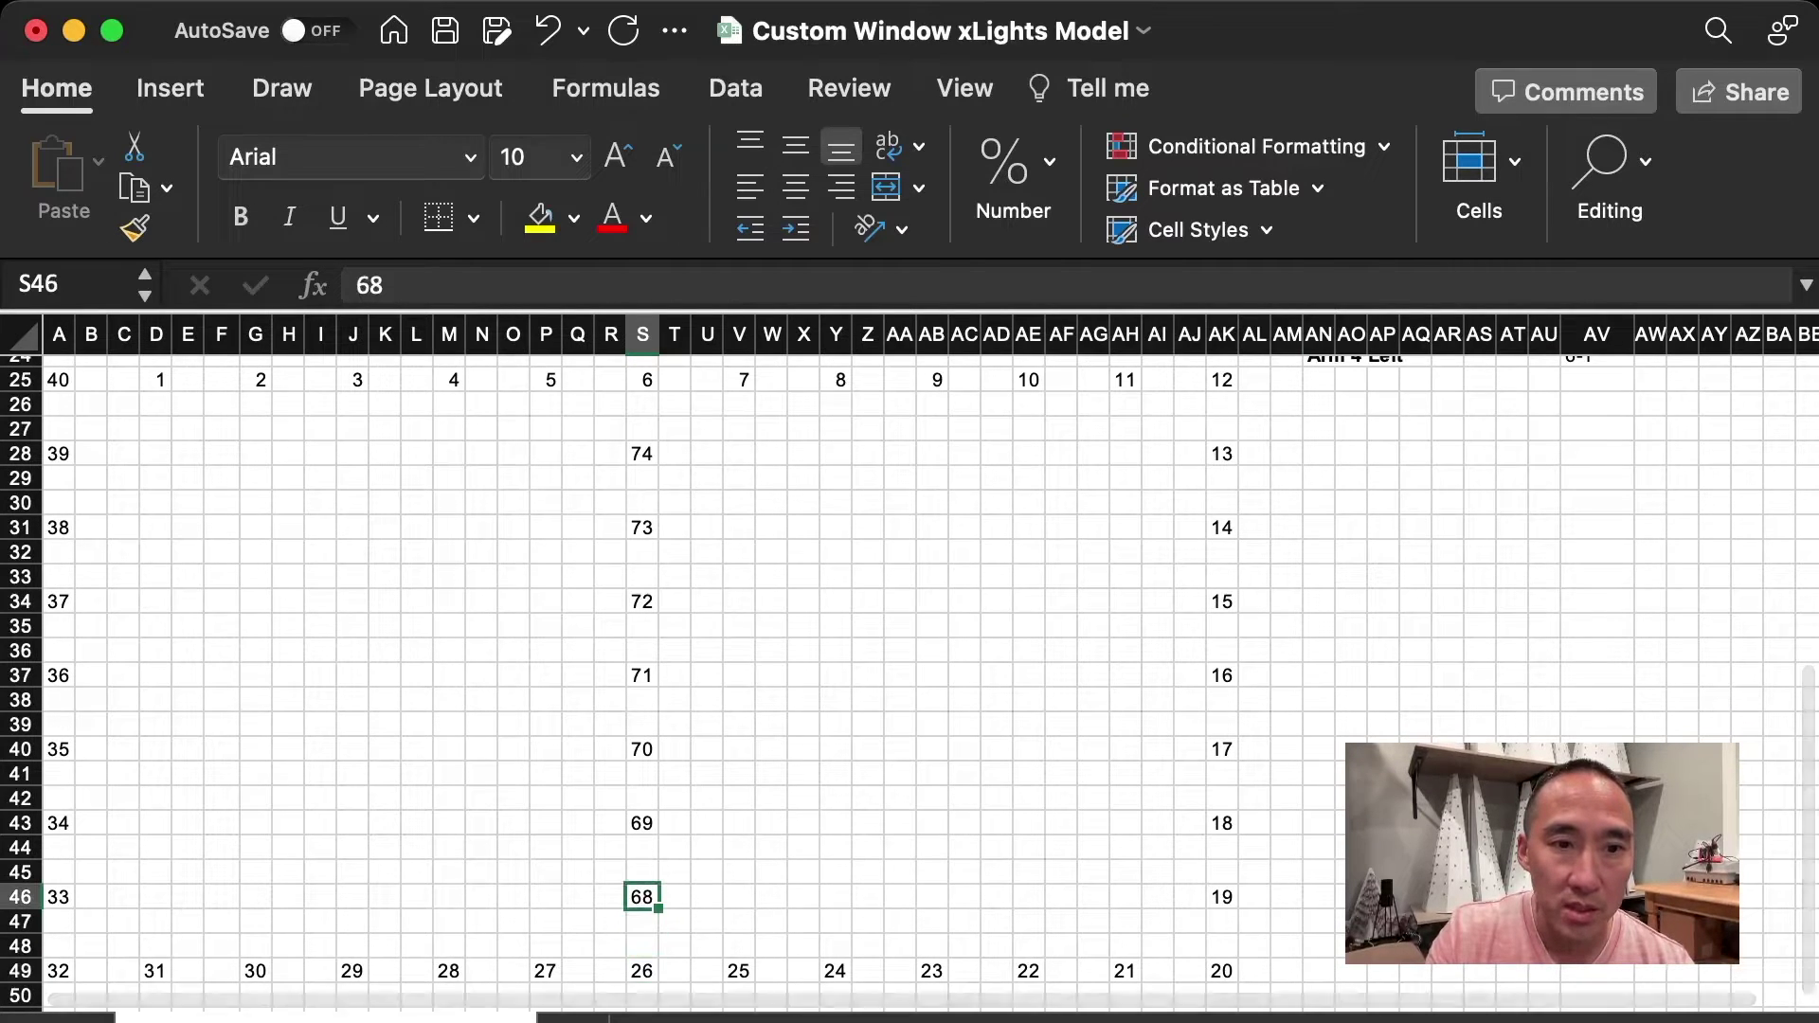
left_click(641, 453)
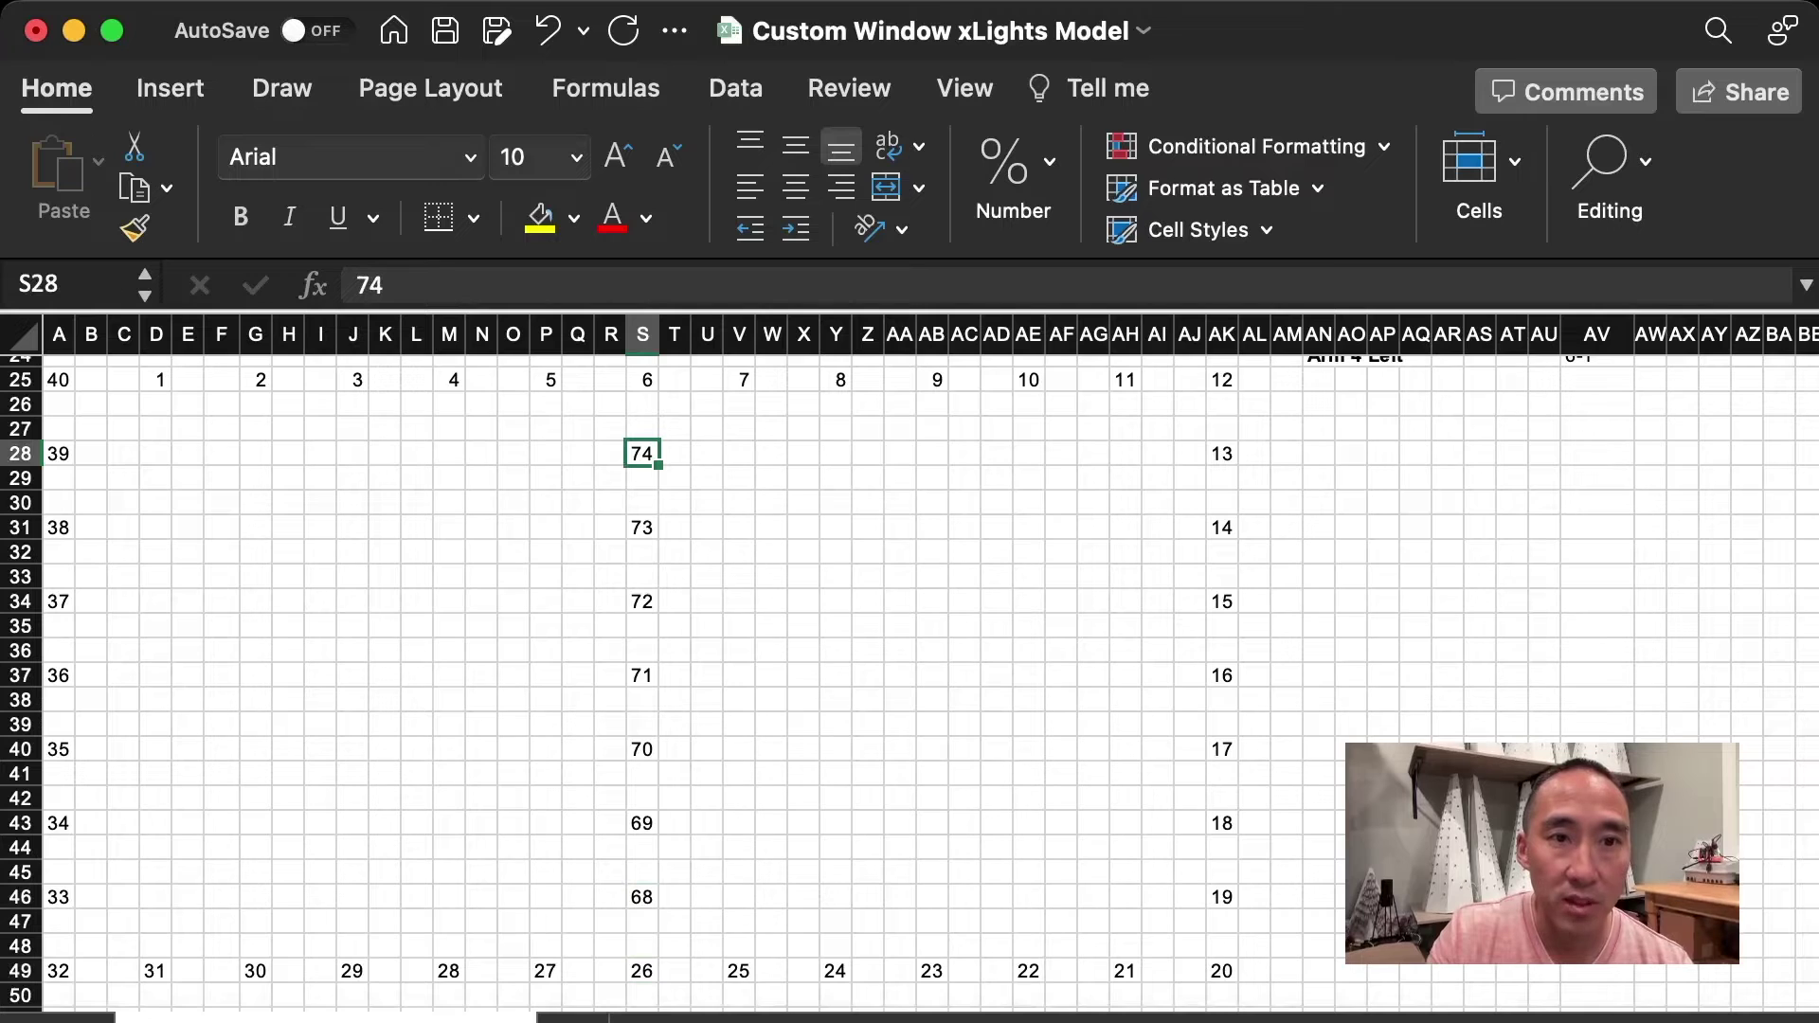
Compare the rest of the Window-Vertical Middle entry with the grid, from pixel 6 through 75-81 up to 54.
scroll(909, 682, "up", 5)
scroll(910, 682, "up", 2)
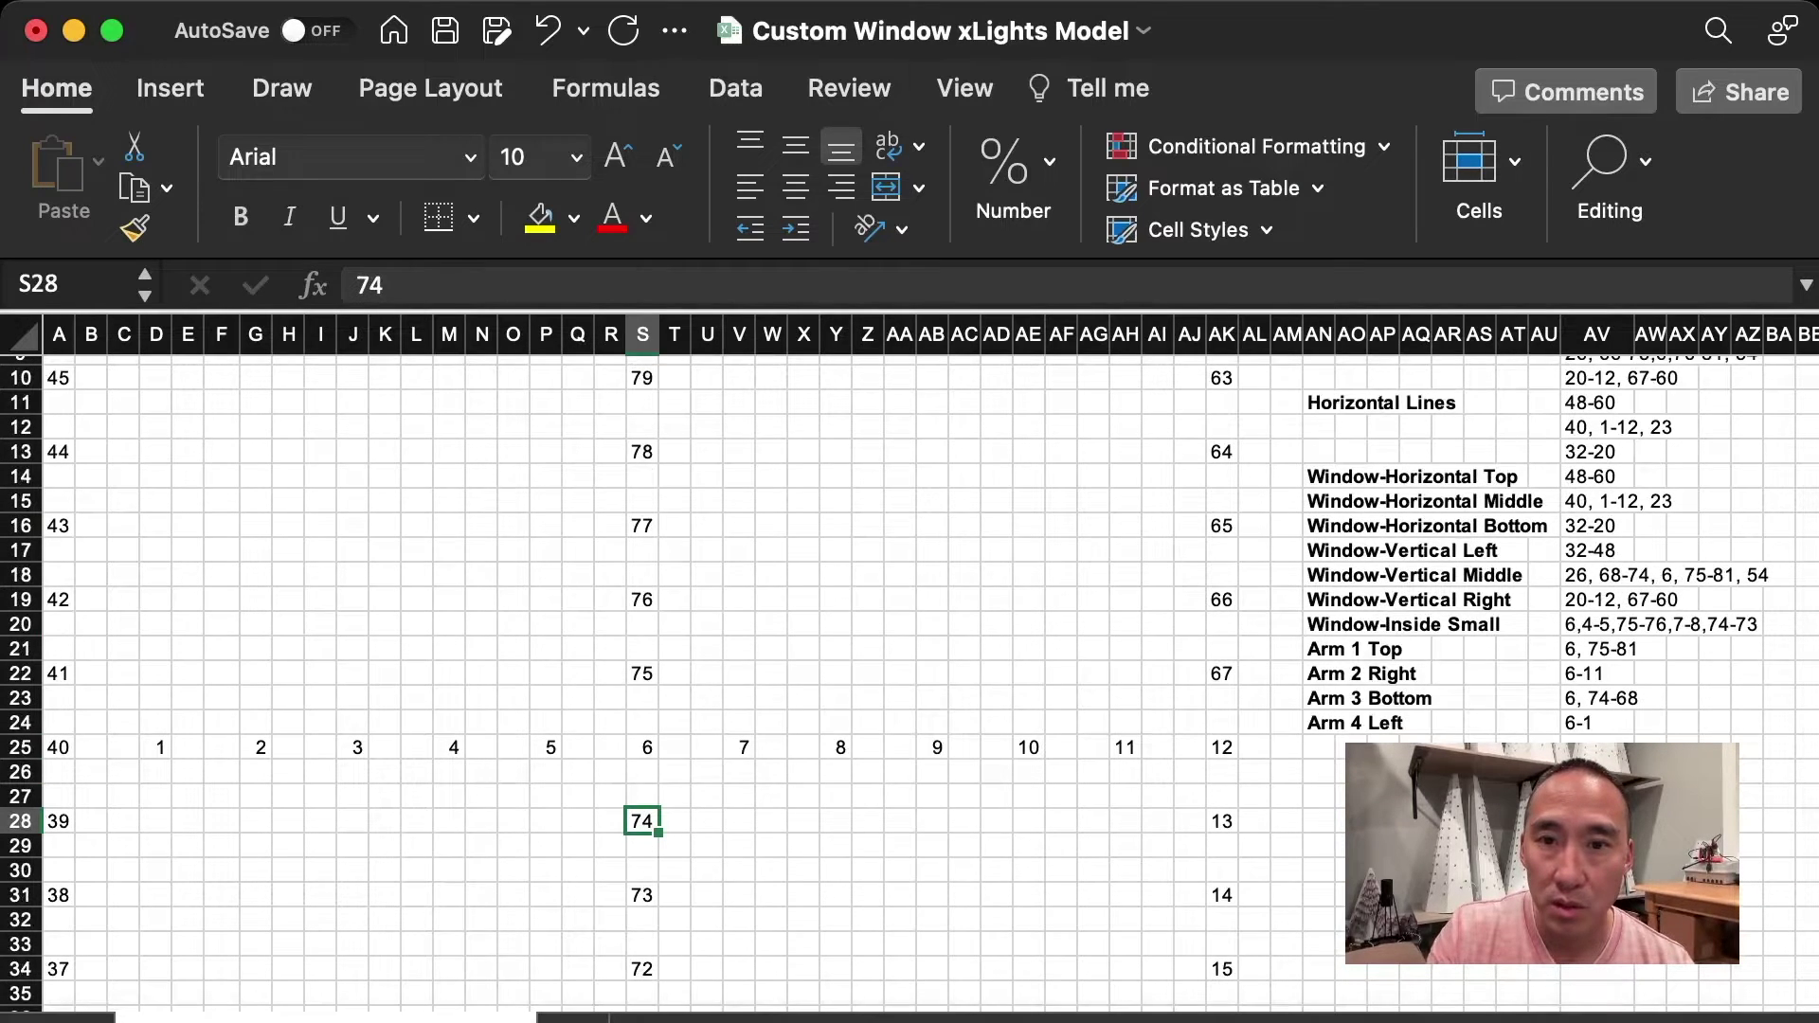
left_click_drag(1340, 575, 1757, 575)
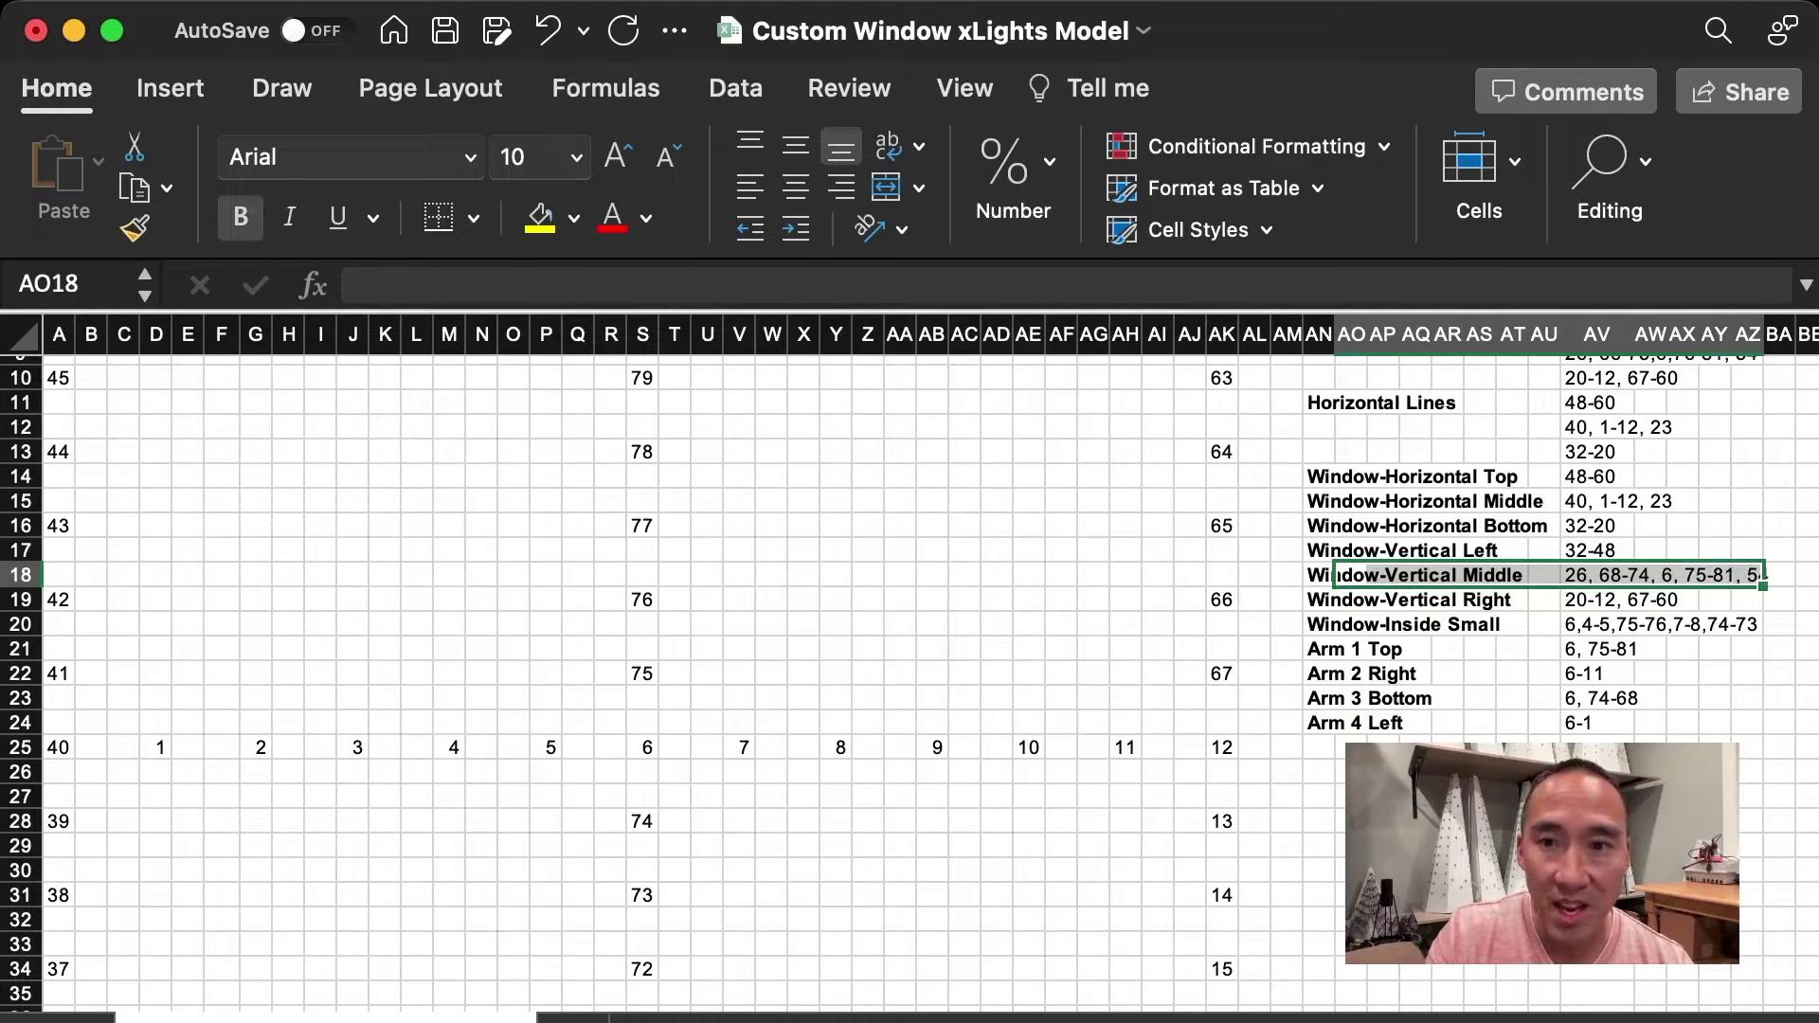
scroll(910, 682, "up", 5)
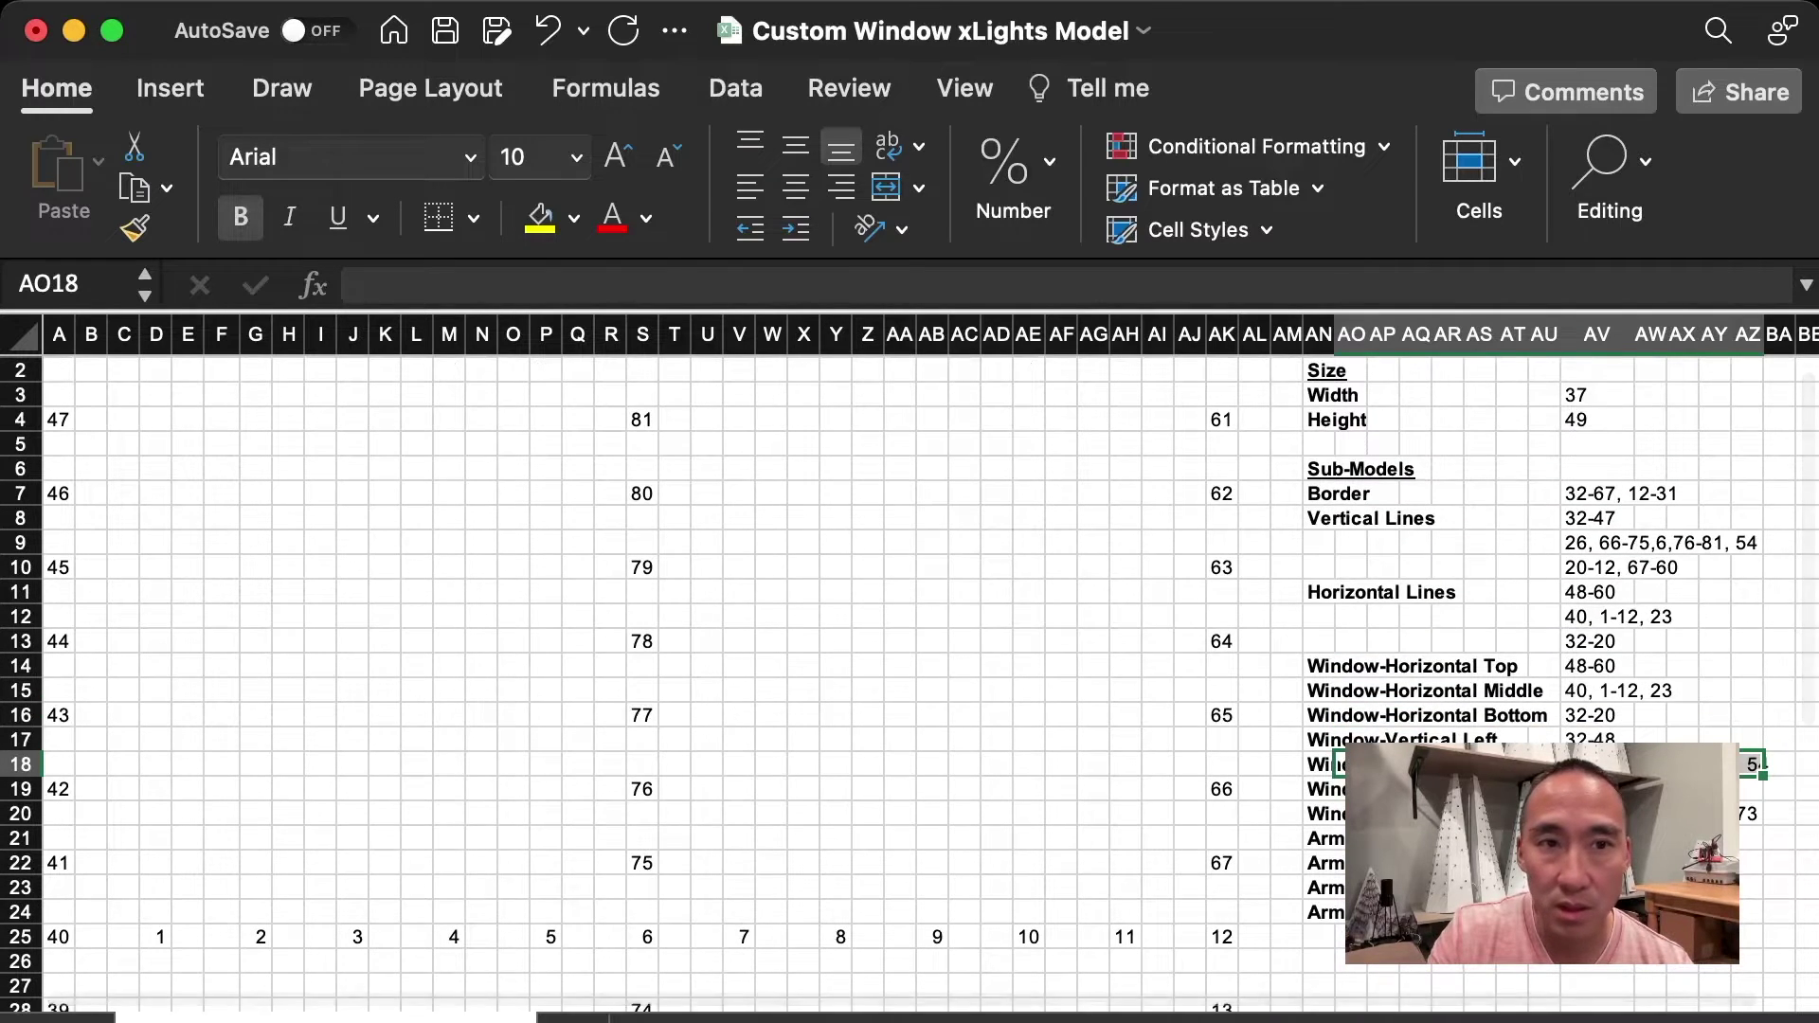
scroll(910, 682, "up", 1)
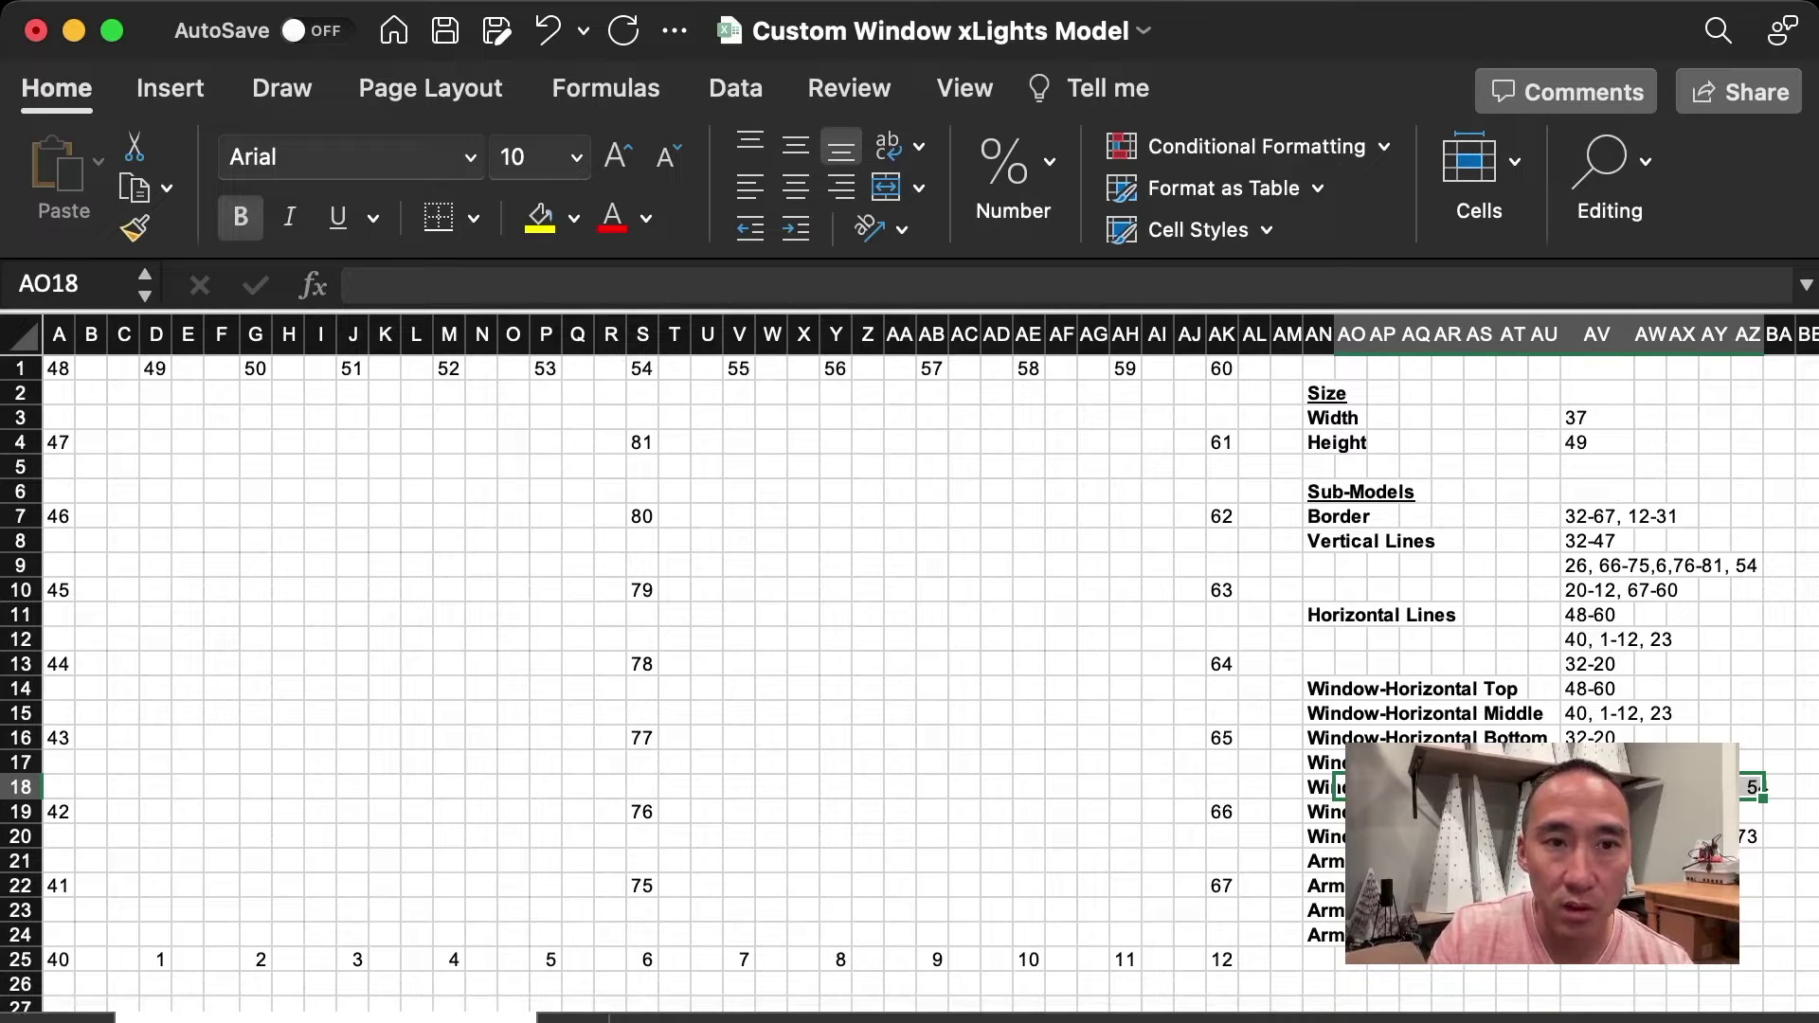
left_click(641, 369)
left_click(1349, 788)
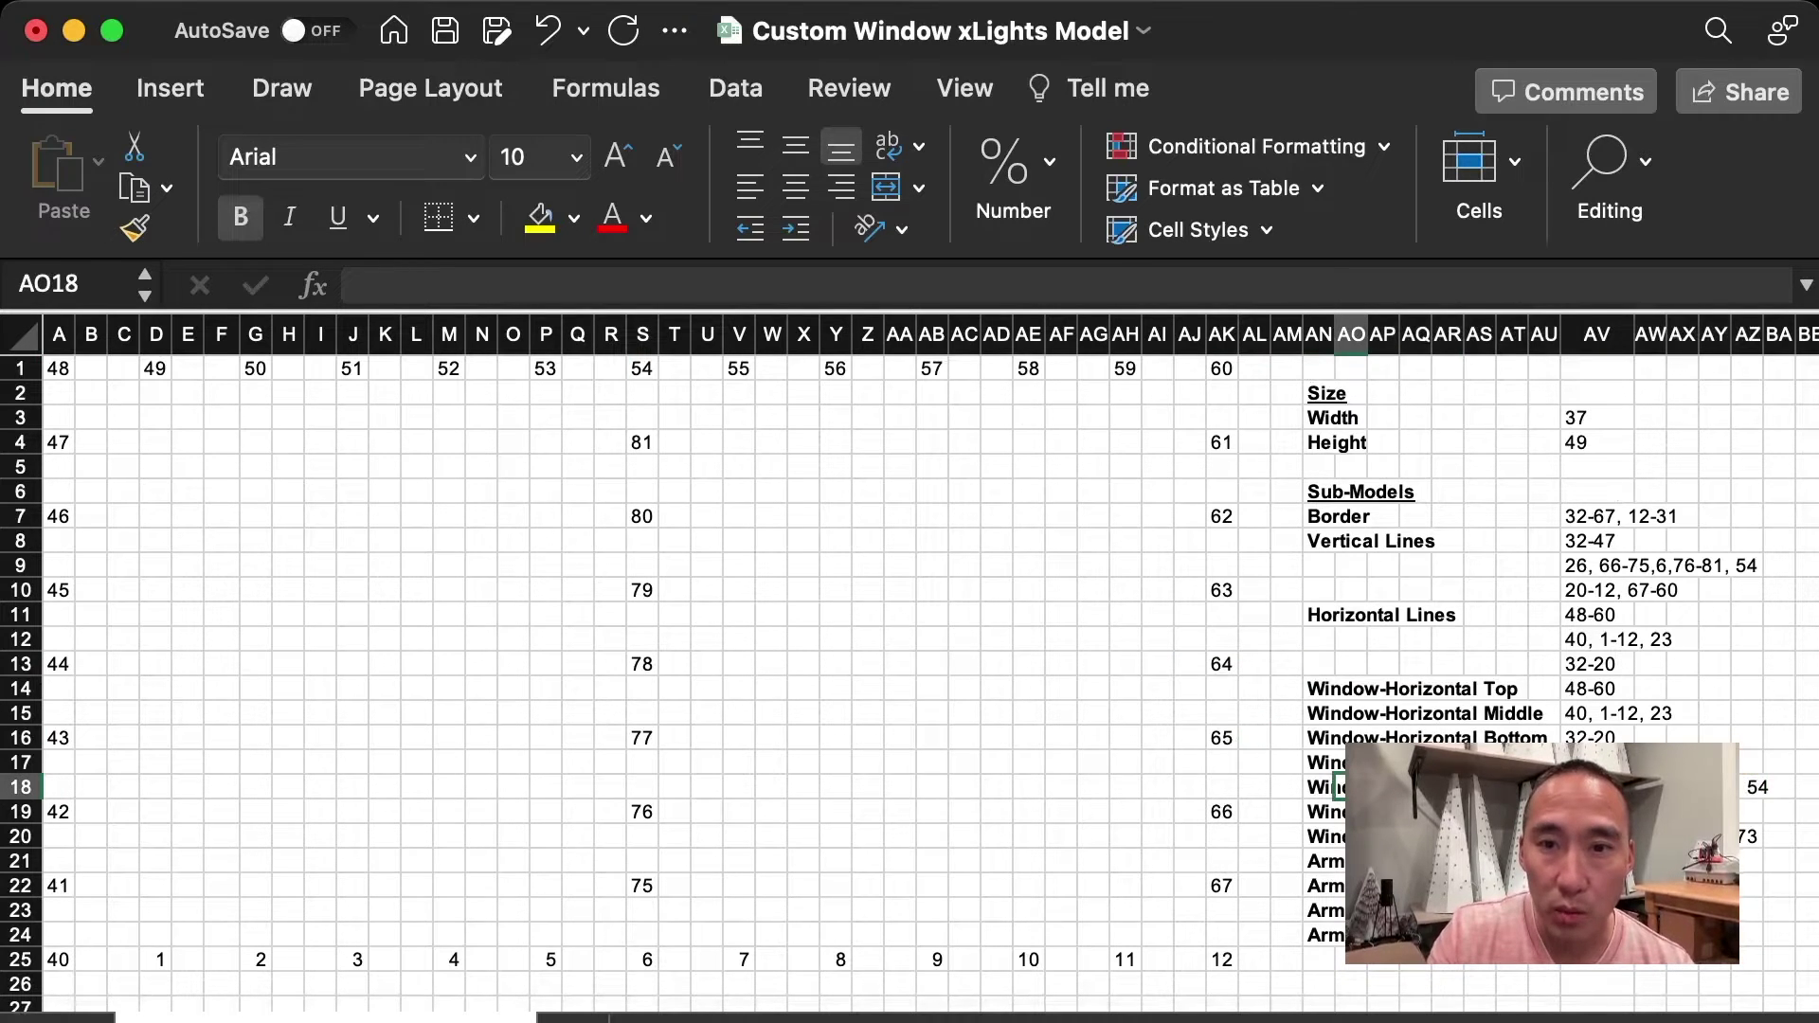
left_click(1596, 788)
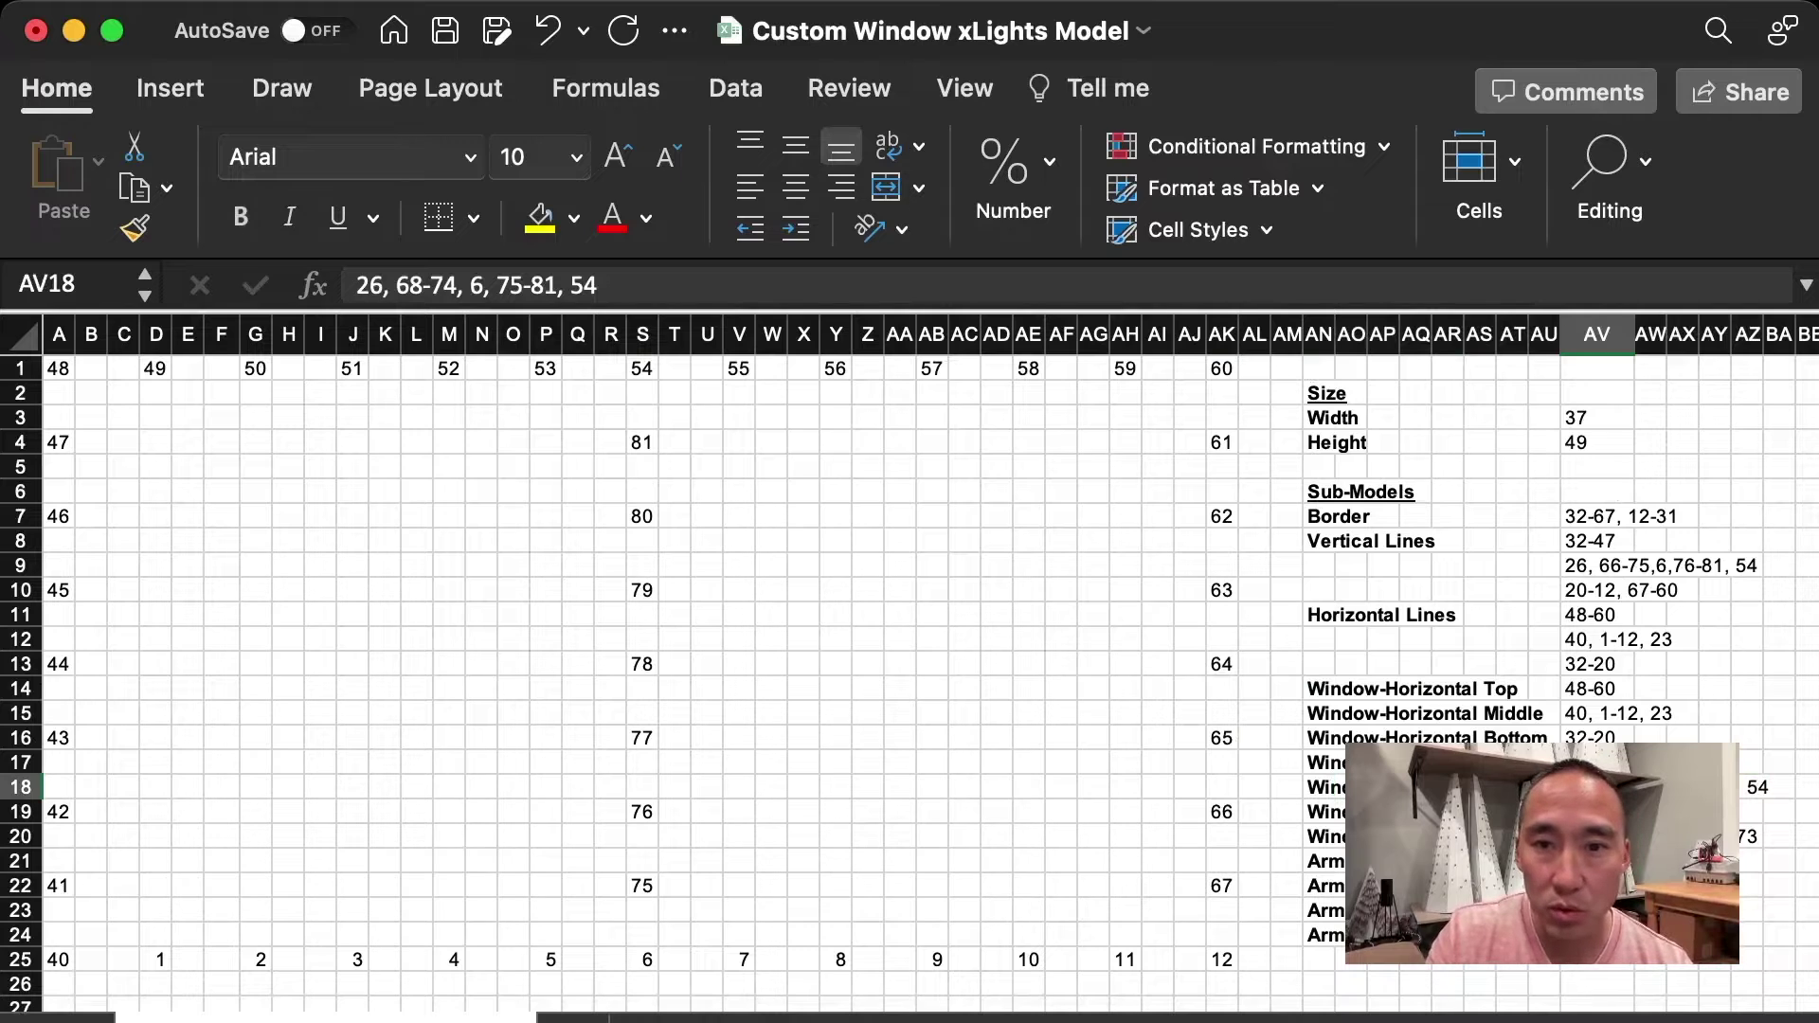
left_click(1350, 787)
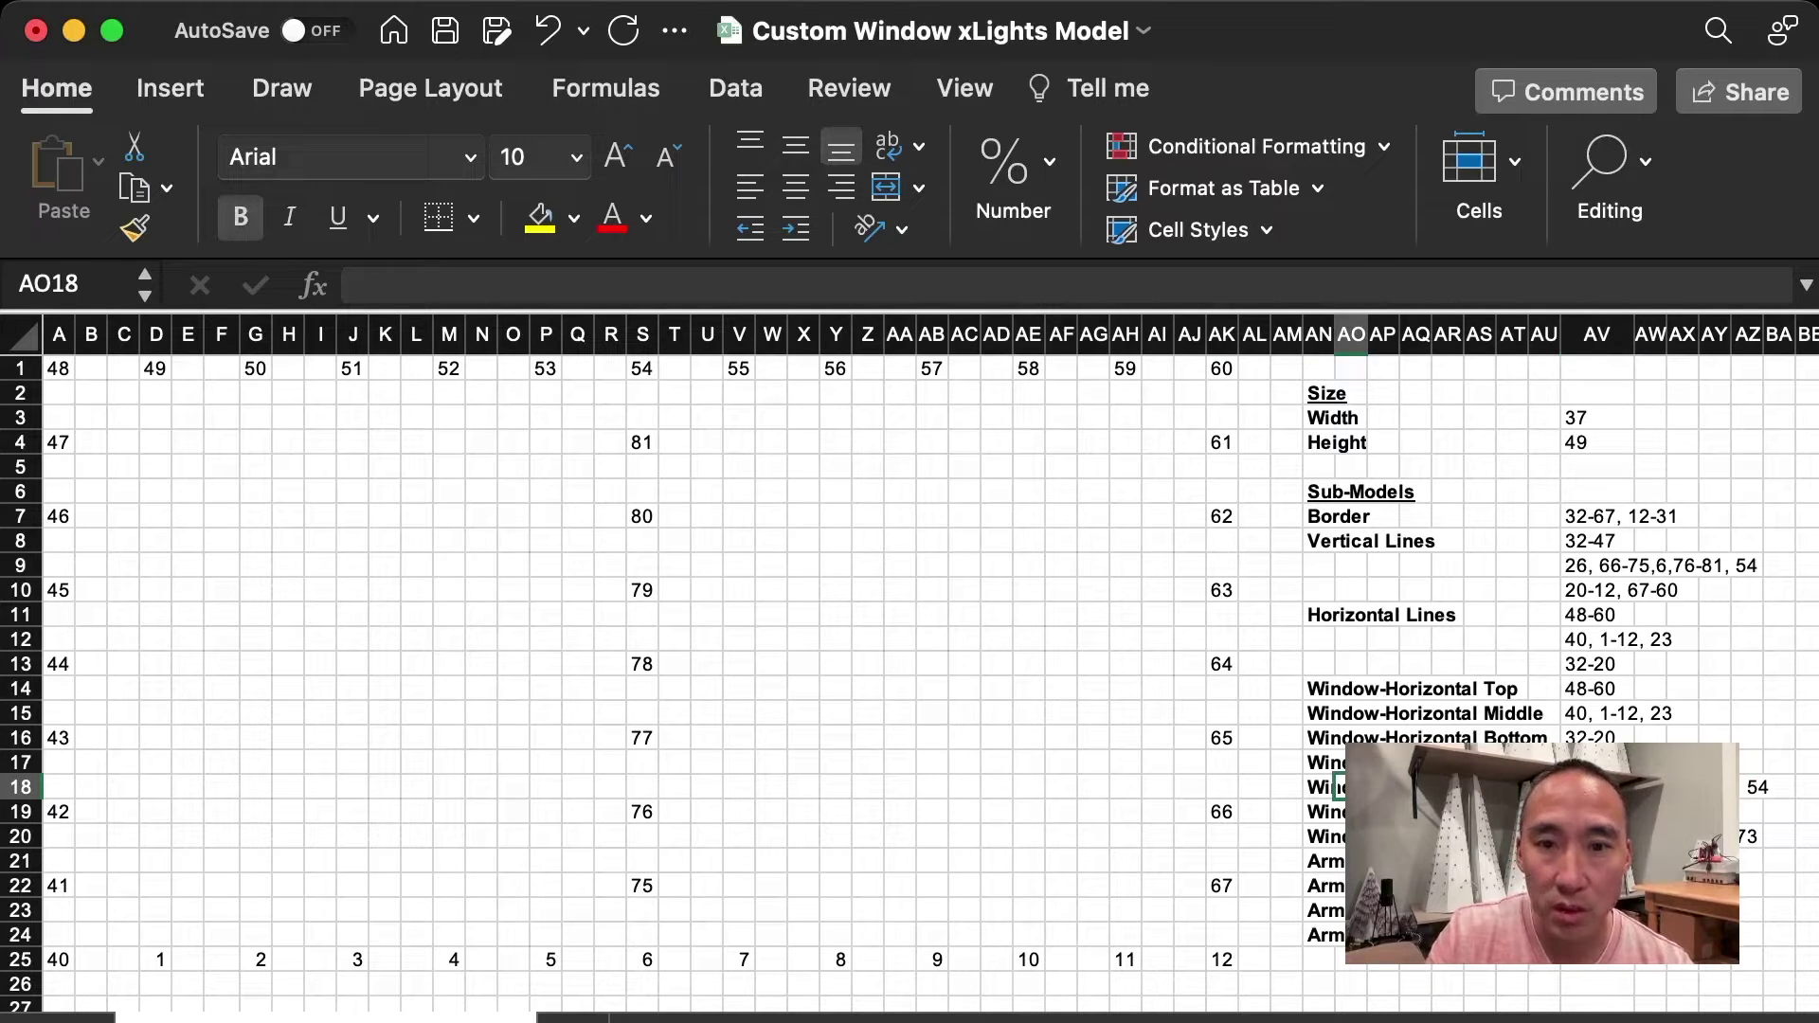
Highlight the Window-Vertical Right sub-model entry and its pixel ranges in row 19.
left_click(1329, 790)
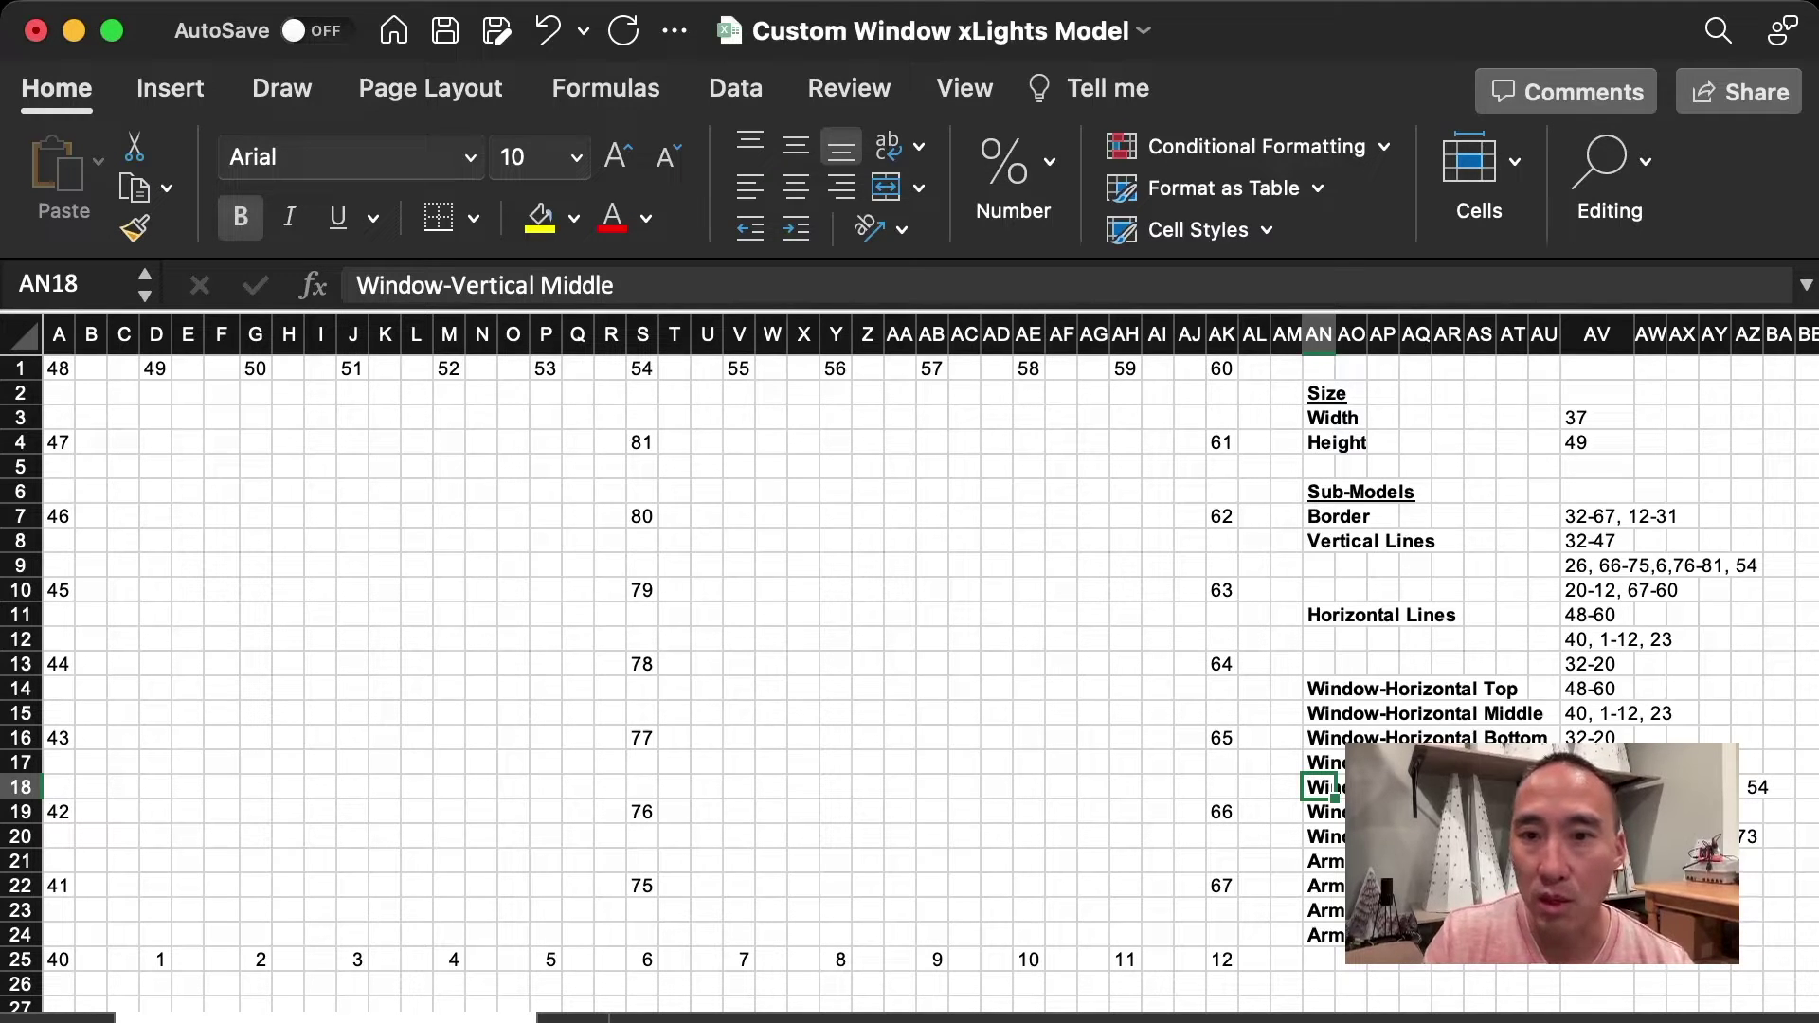
scroll(1596, 868, "down", 3)
left_click(1596, 869)
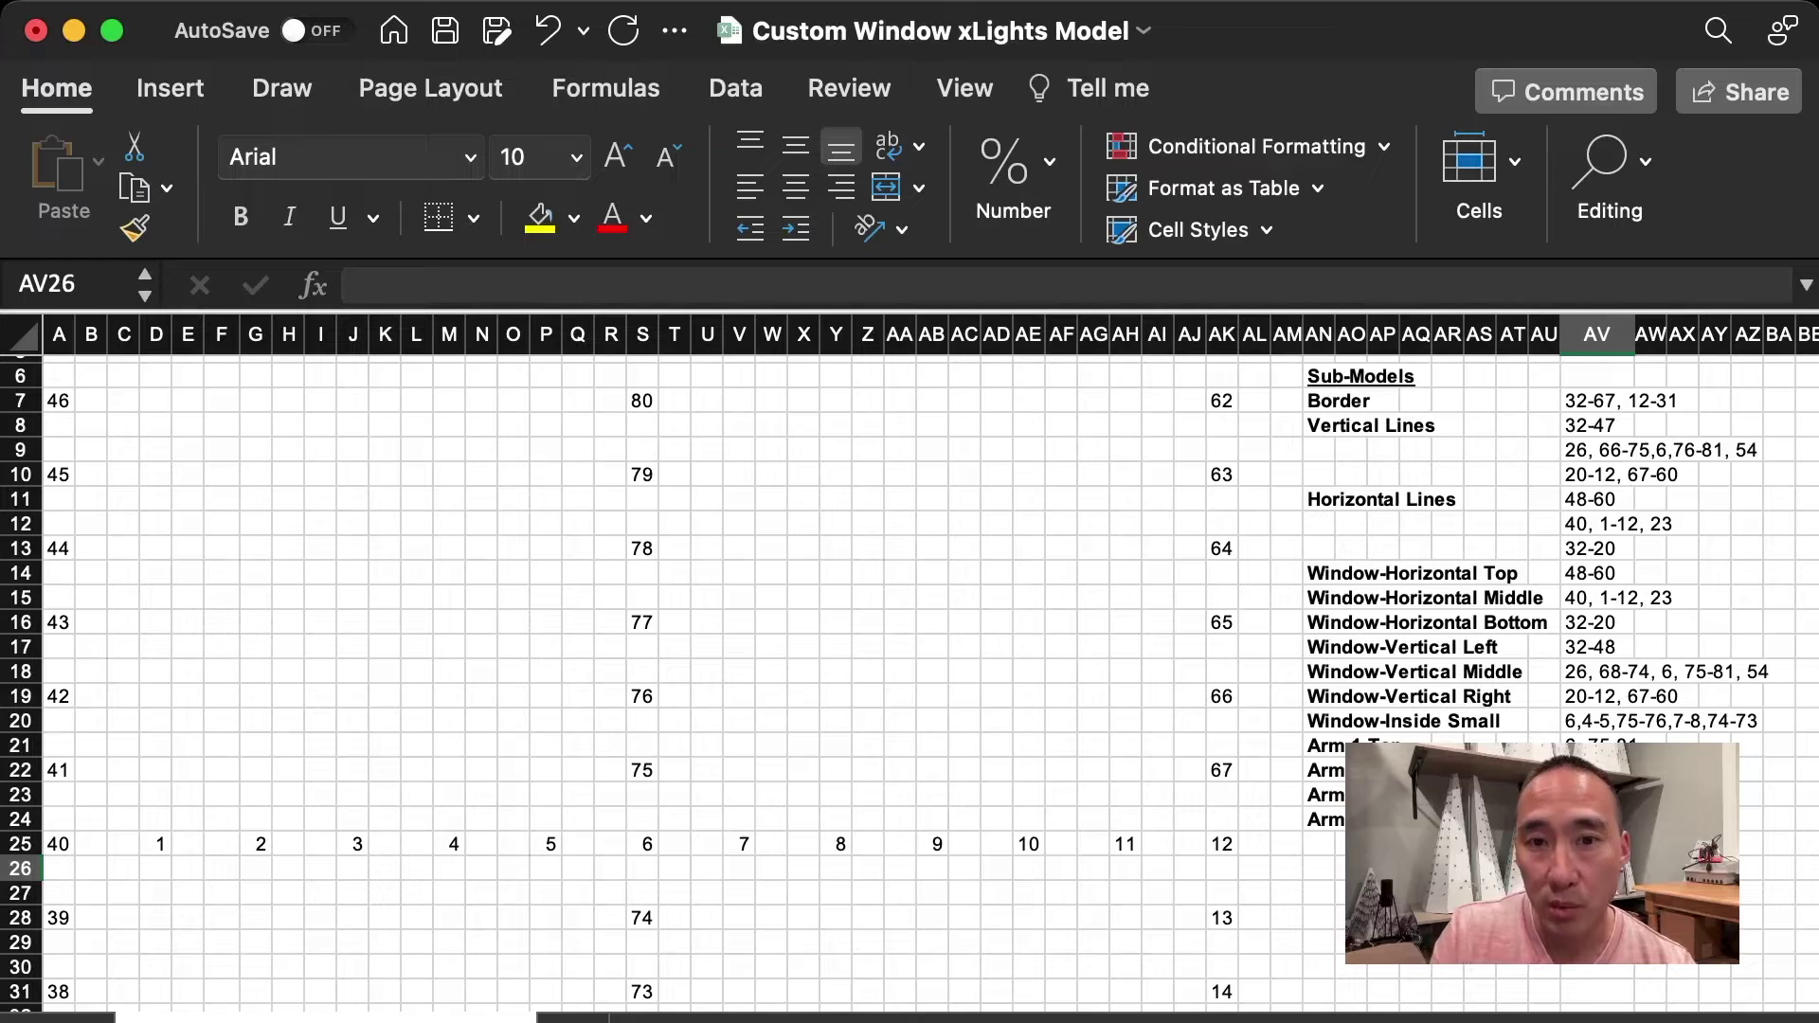
left_click_drag(1326, 697, 1682, 699)
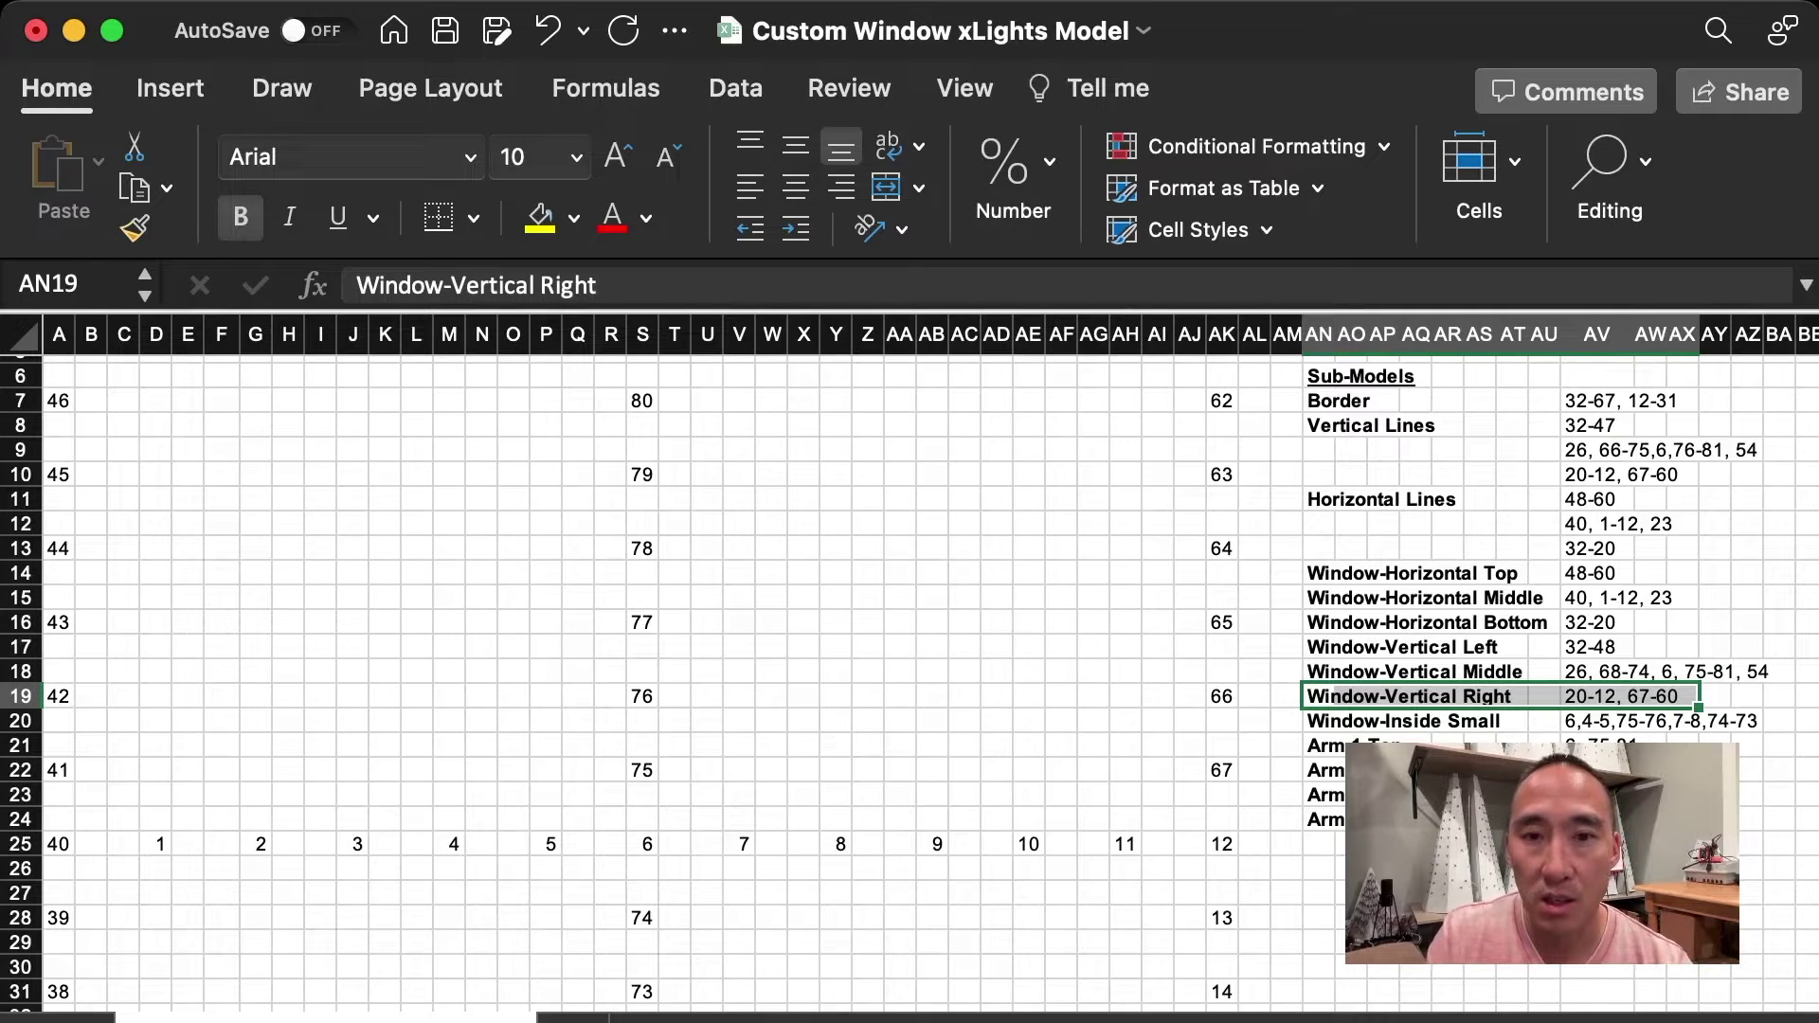
Trace the first Window-Vertical Right range on the grid, from pixel 20 in row 49 up column AK to pixel 12.
scroll(910, 682, "down", 8)
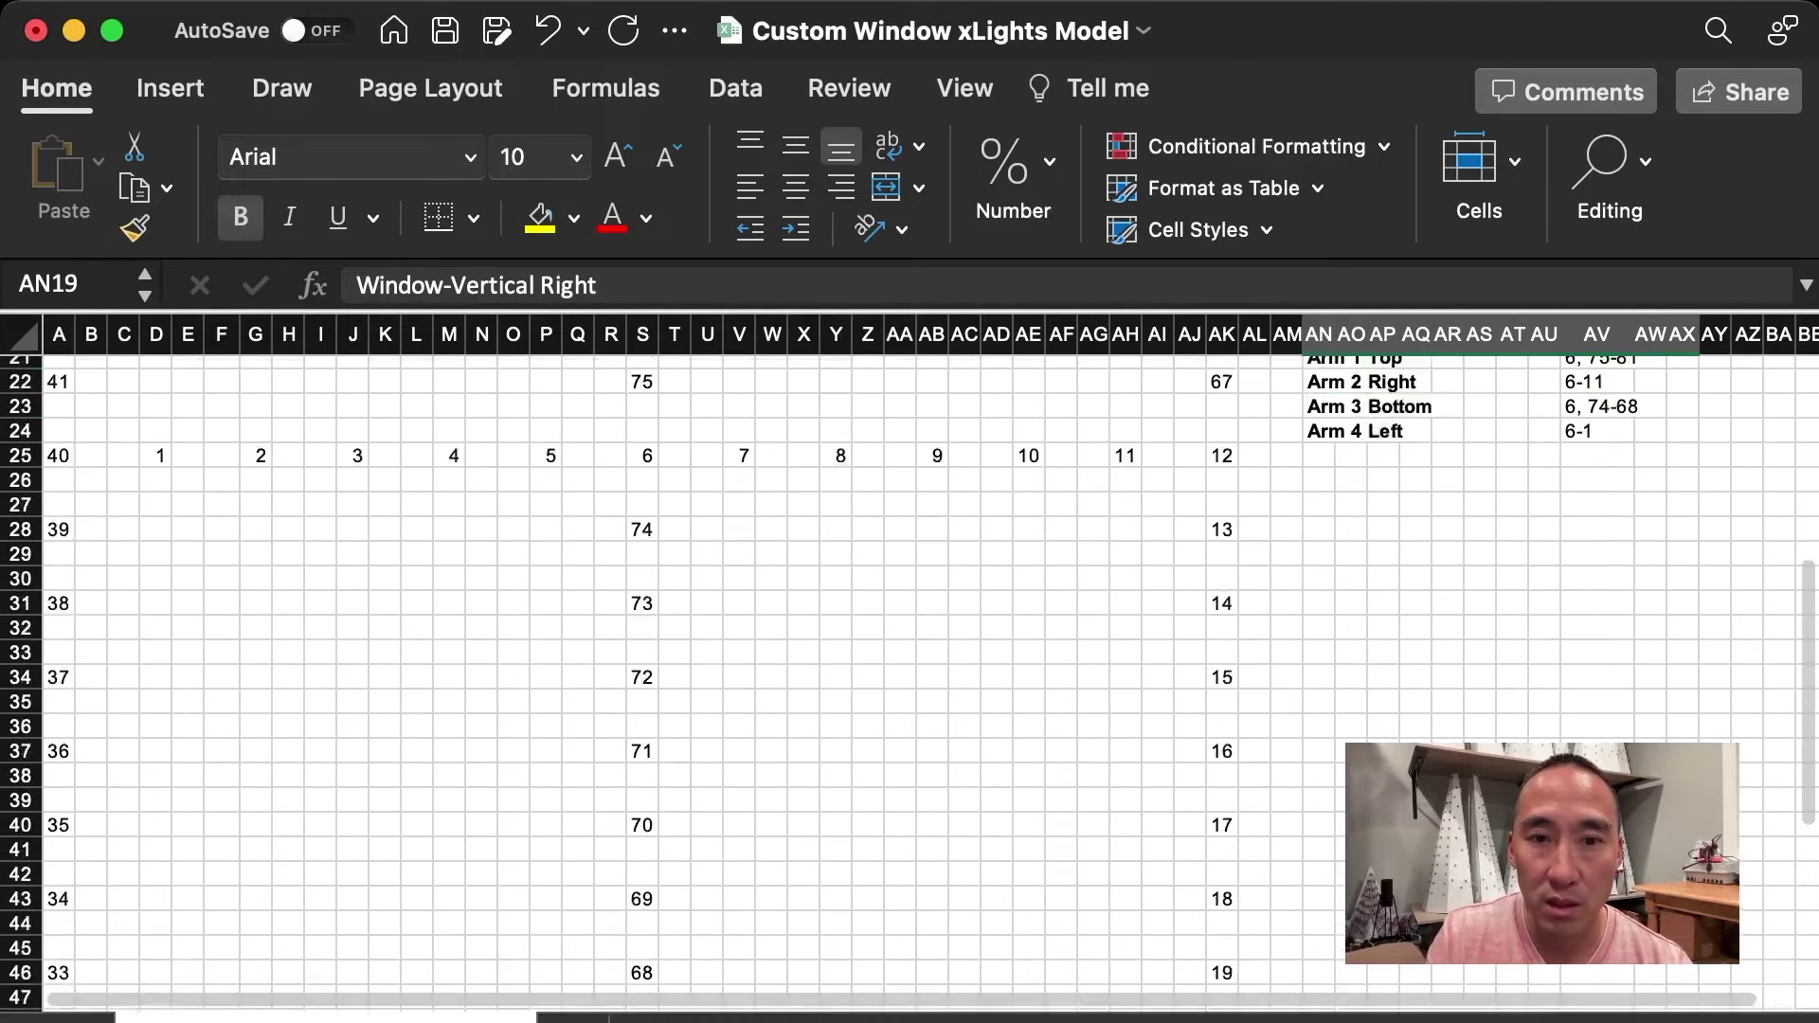
left_click_drag(1219, 865, 1219, 445)
scroll(910, 682, "up", 2)
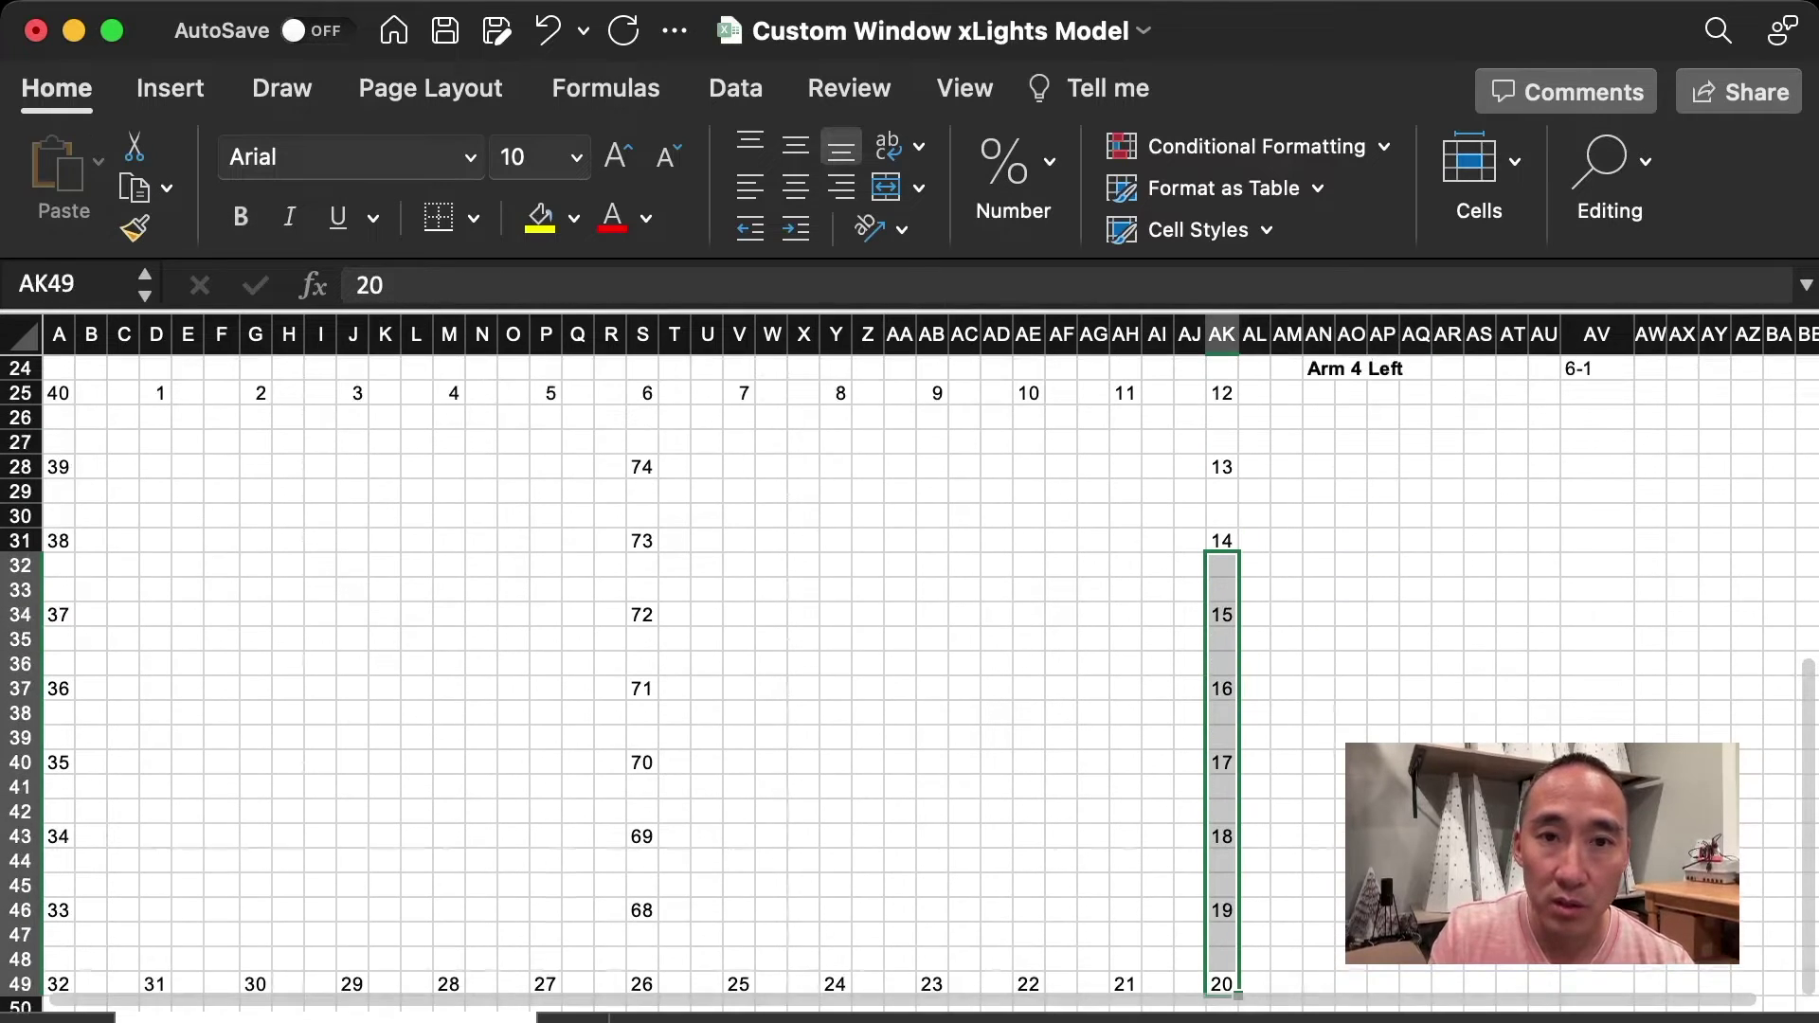
scroll(910, 682, "down", 1)
left_click(1220, 373)
scroll(909, 682, "up", 7)
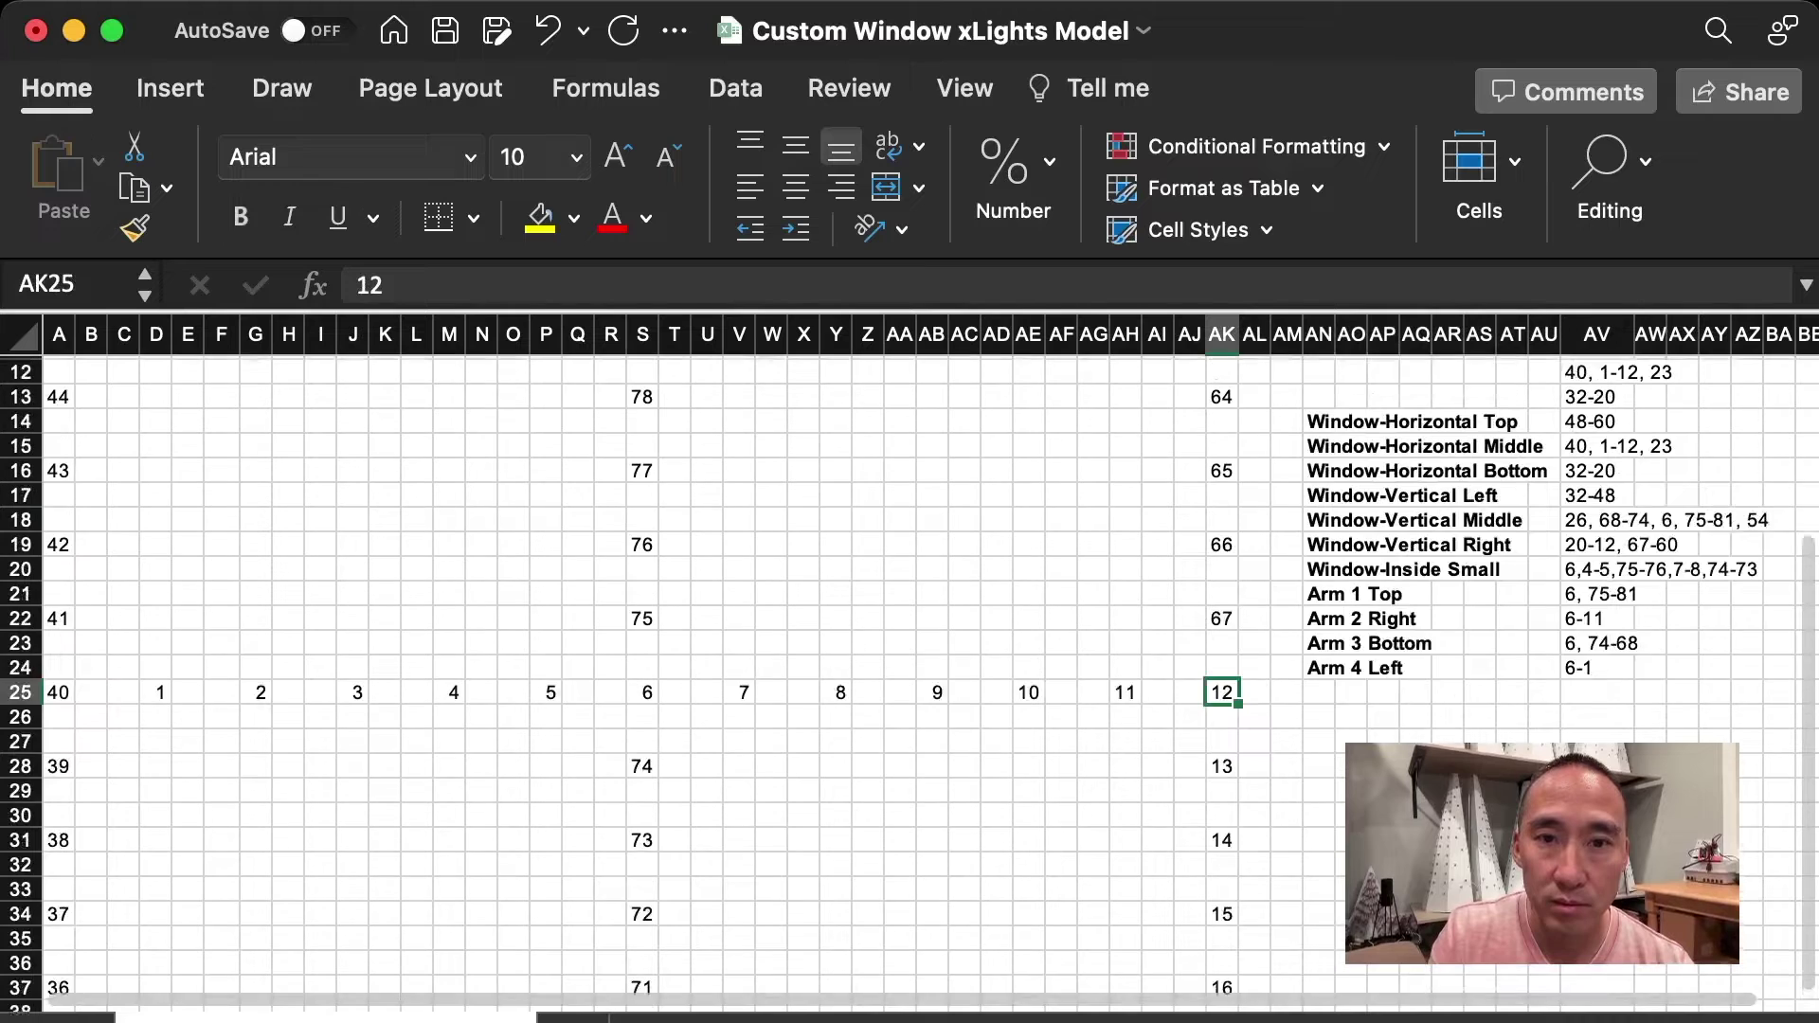
Trace the second Window-Vertical Right range from pixel 67 up column AK to pixel 60, and highlight its row 19 entry again.
scroll(909, 682, "up", 1)
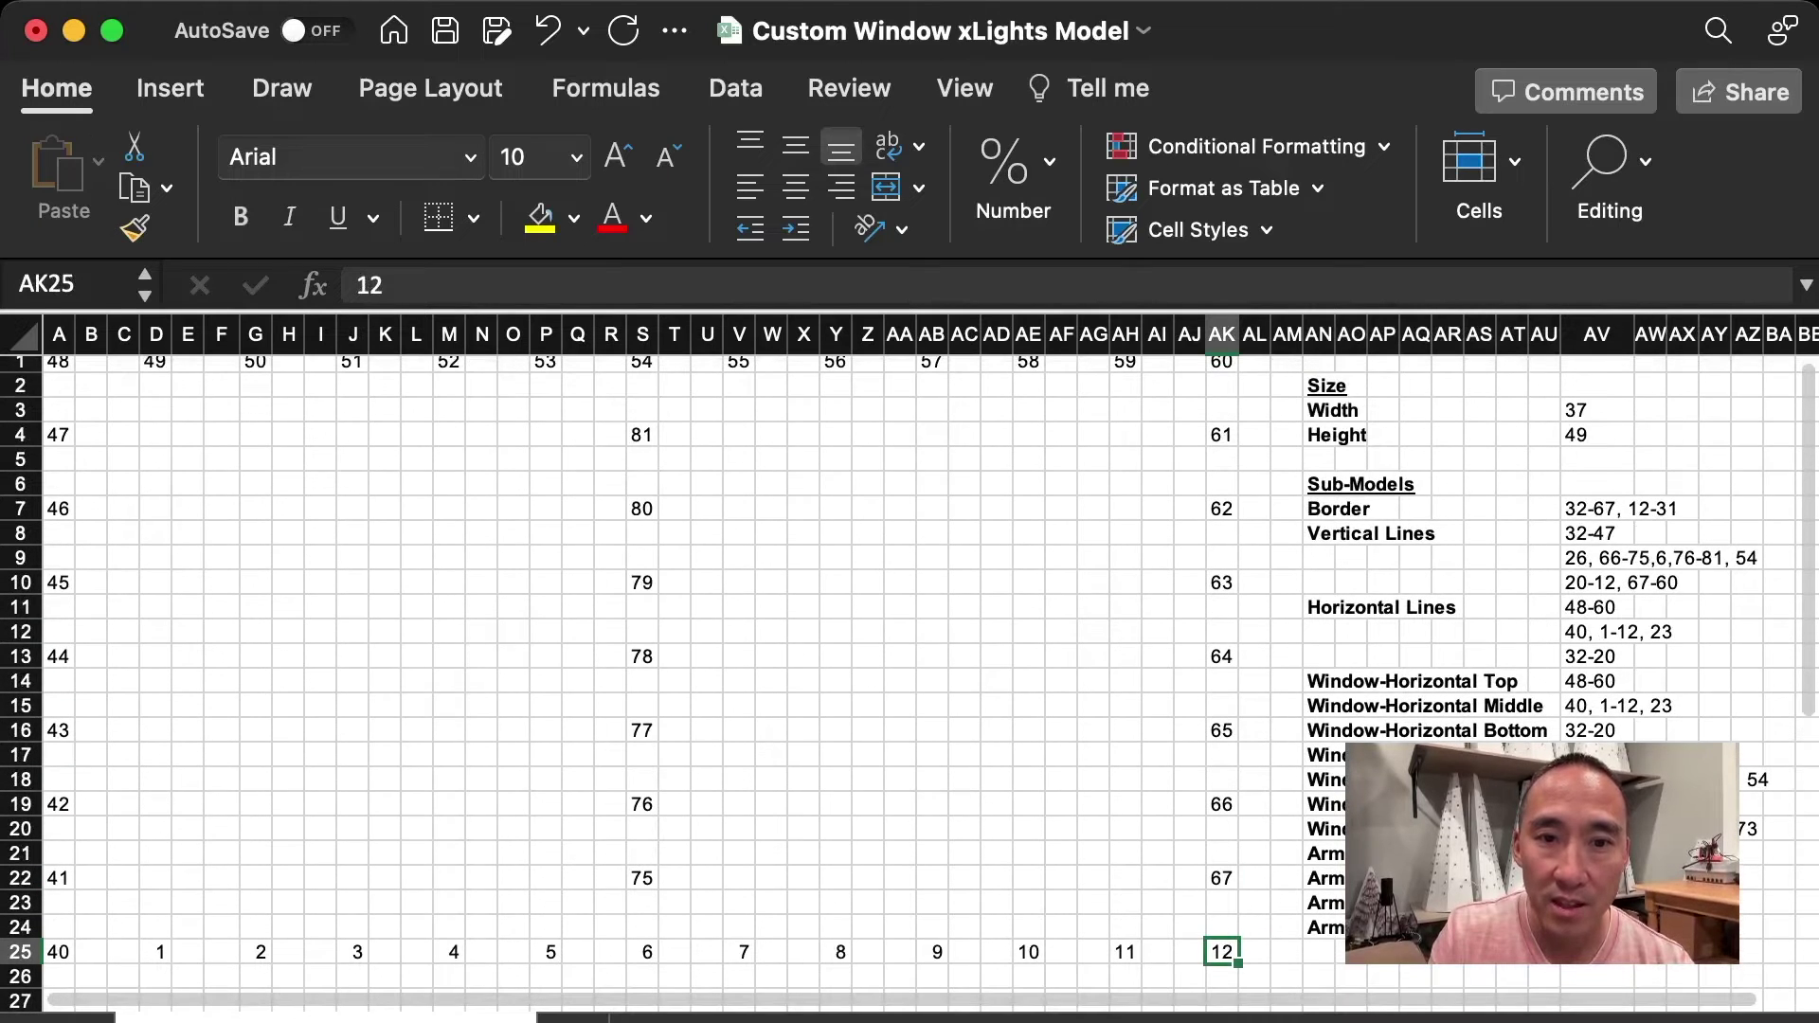
left_click_drag(1221, 877, 1221, 362)
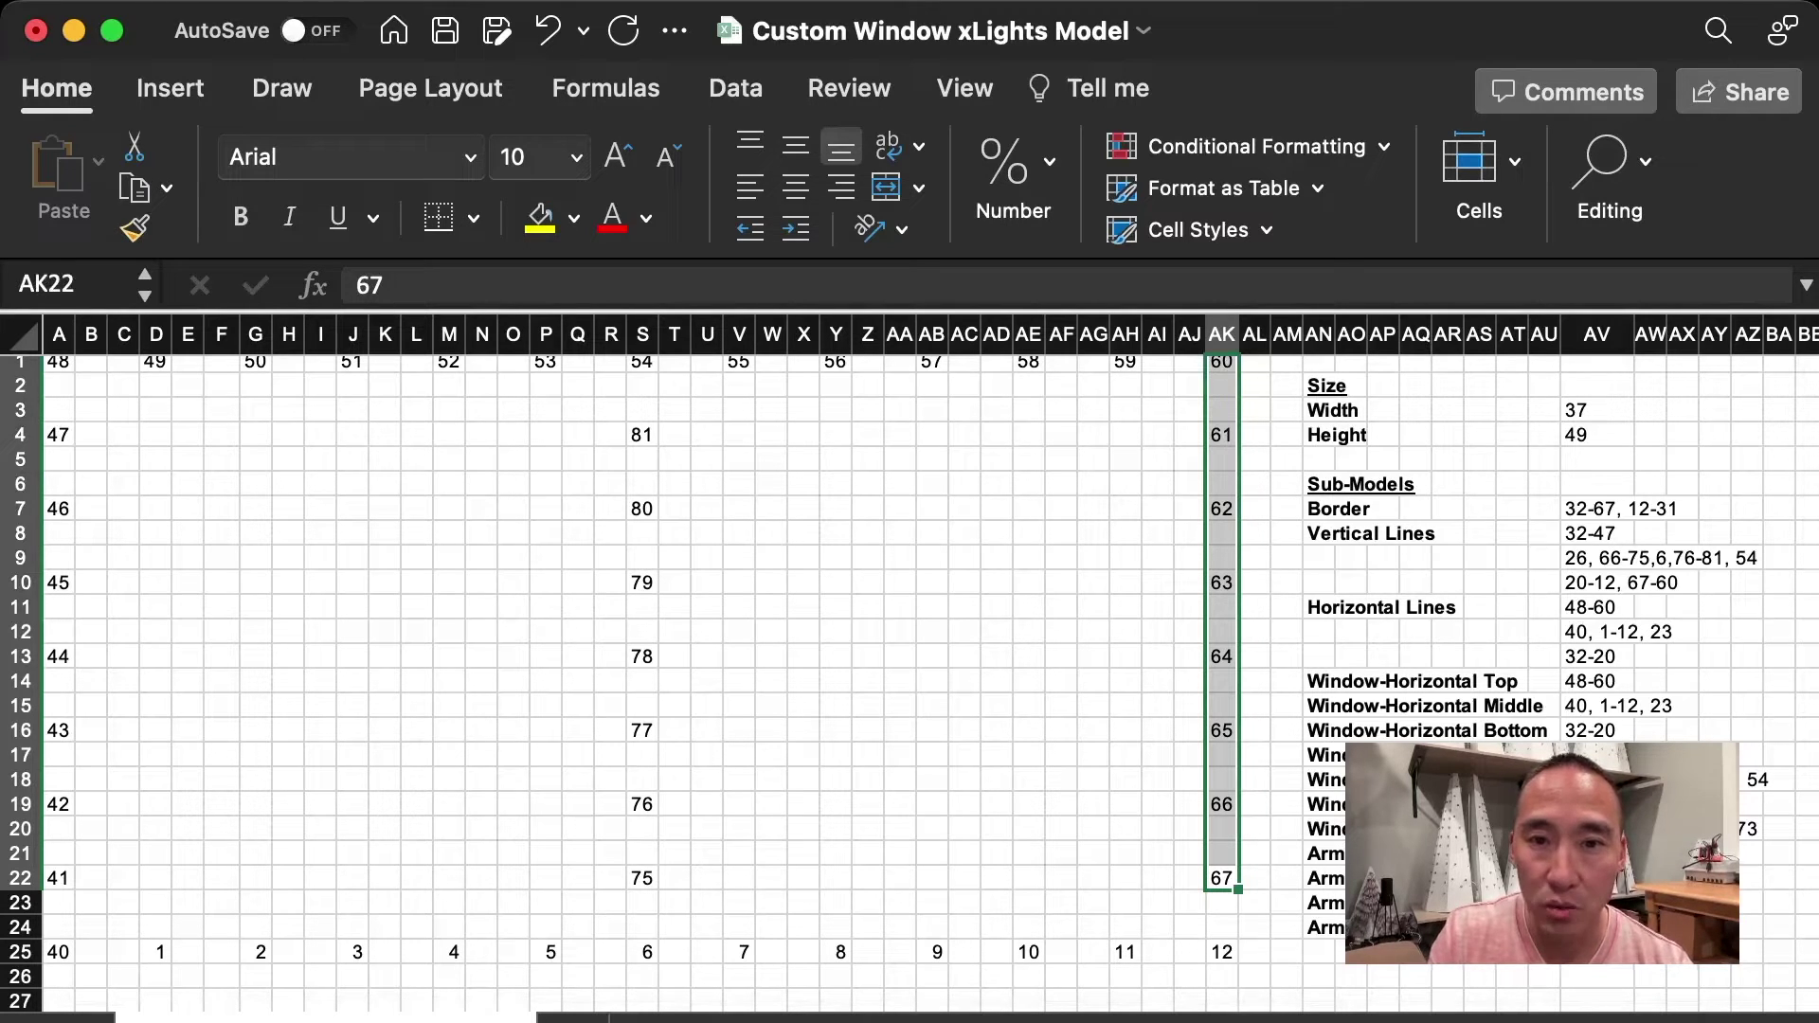
left_click_drag(1352, 803, 1682, 803)
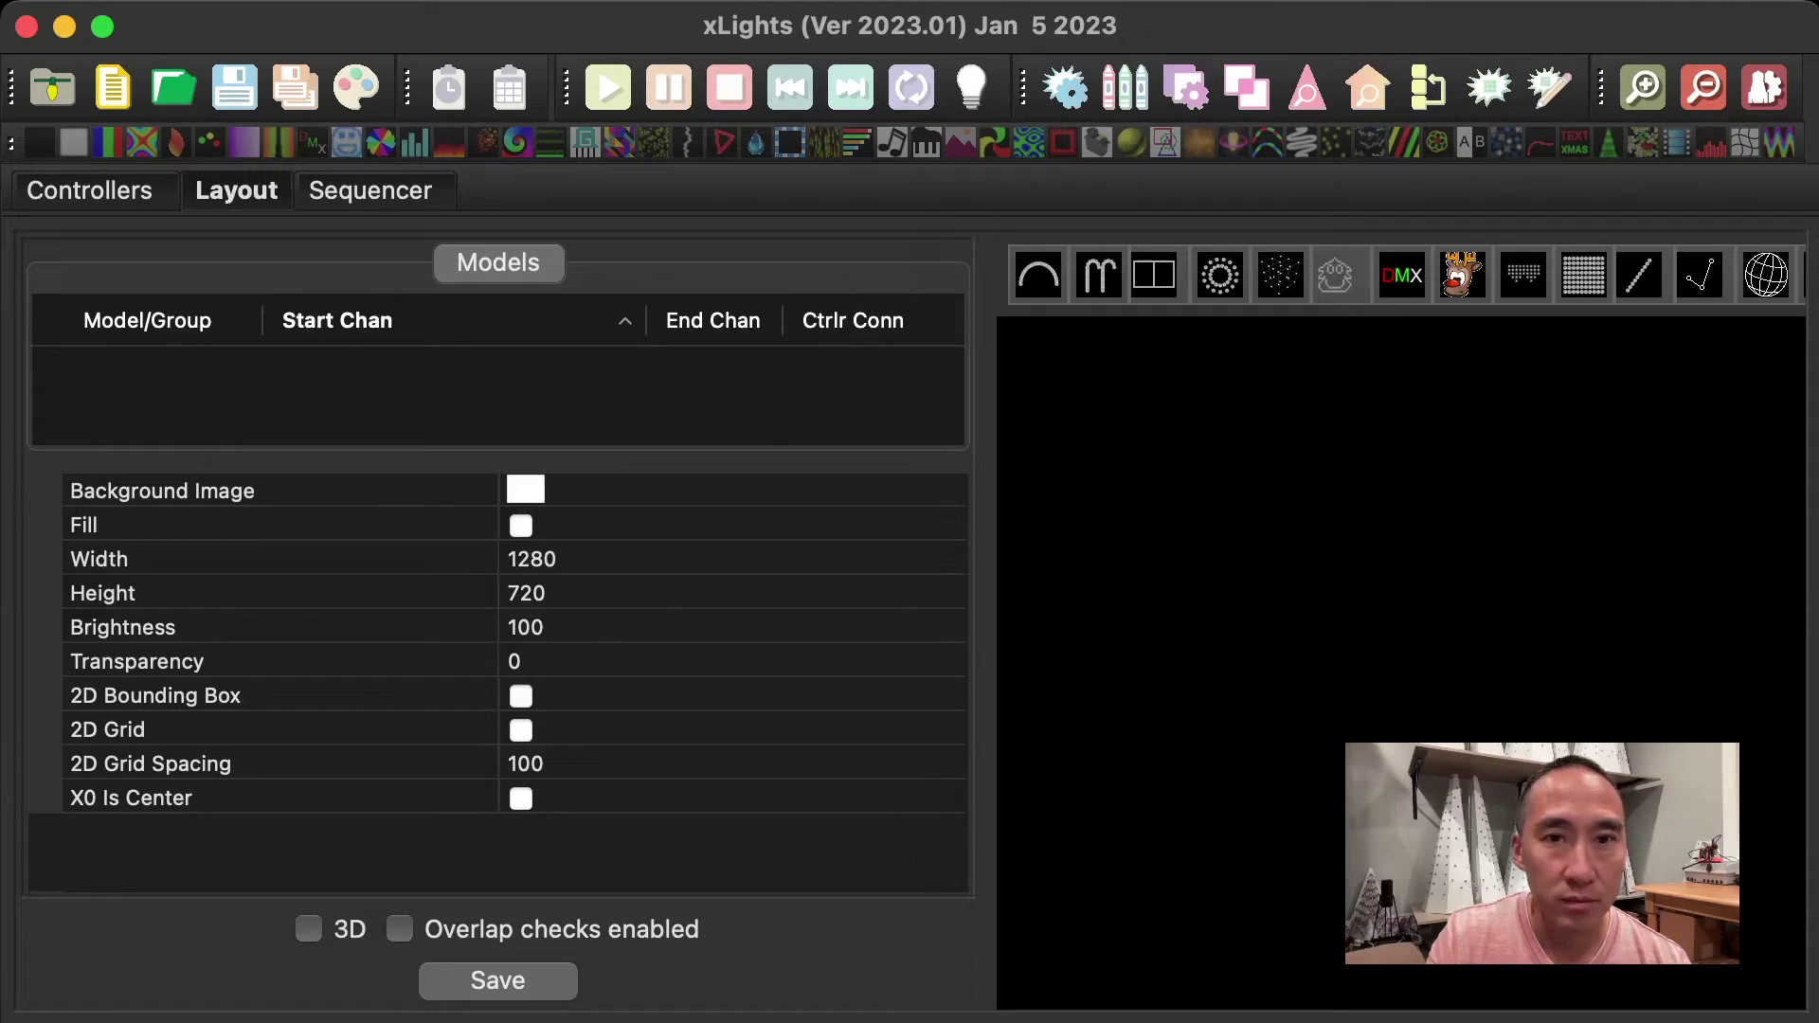
In xLights, draw a custom model in the empty layout preview and name it Window.
left_click_drag(1161, 396, 1457, 710)
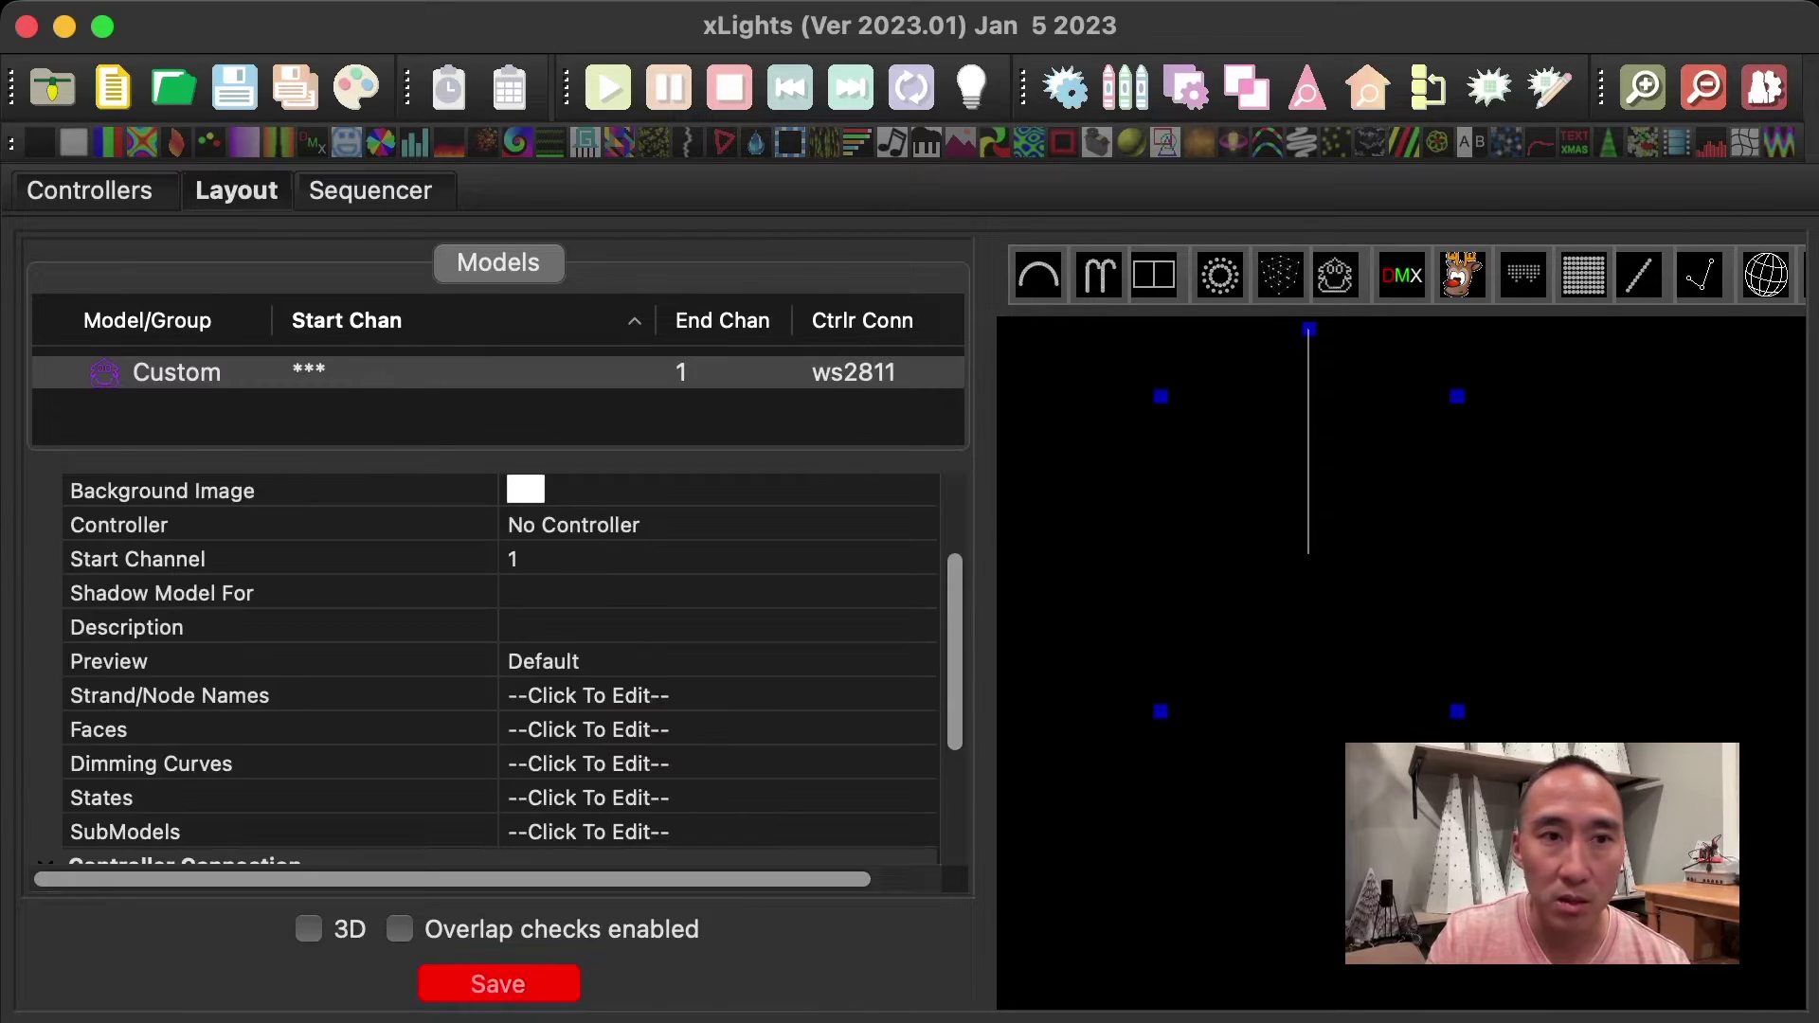
scroll(483, 668, "up", 3)
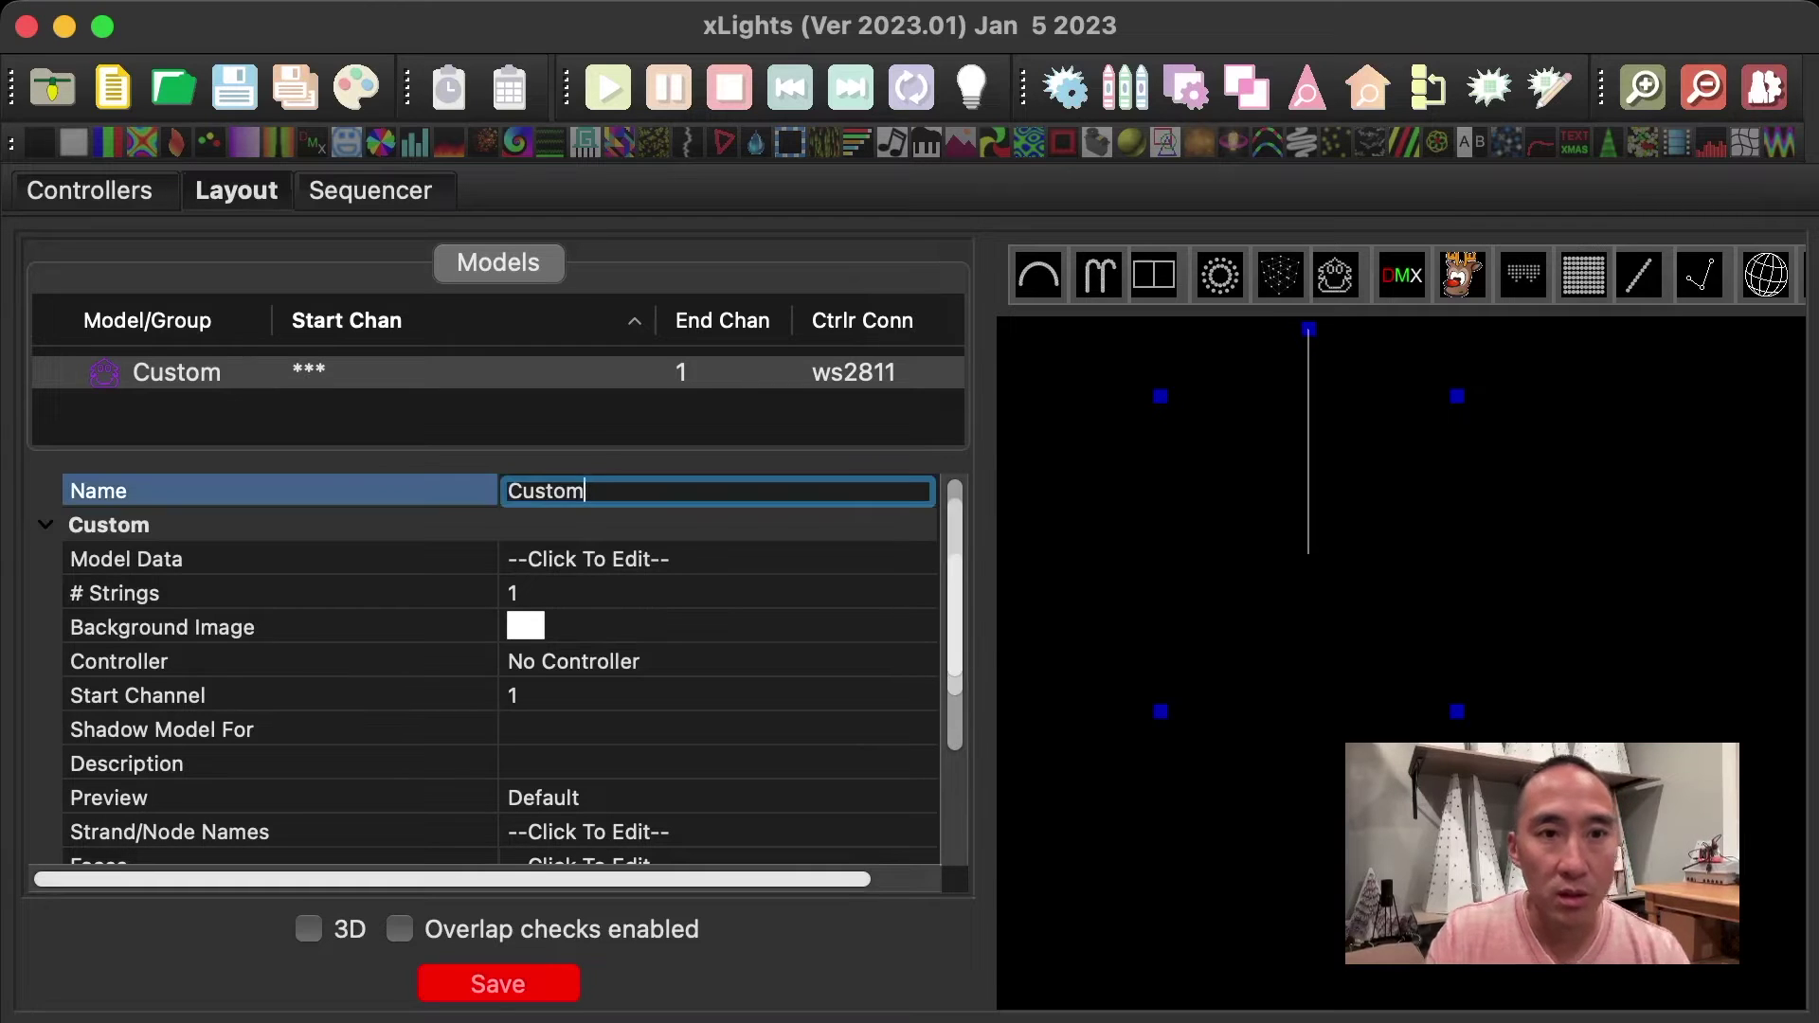
key("super+a")
type("Window")
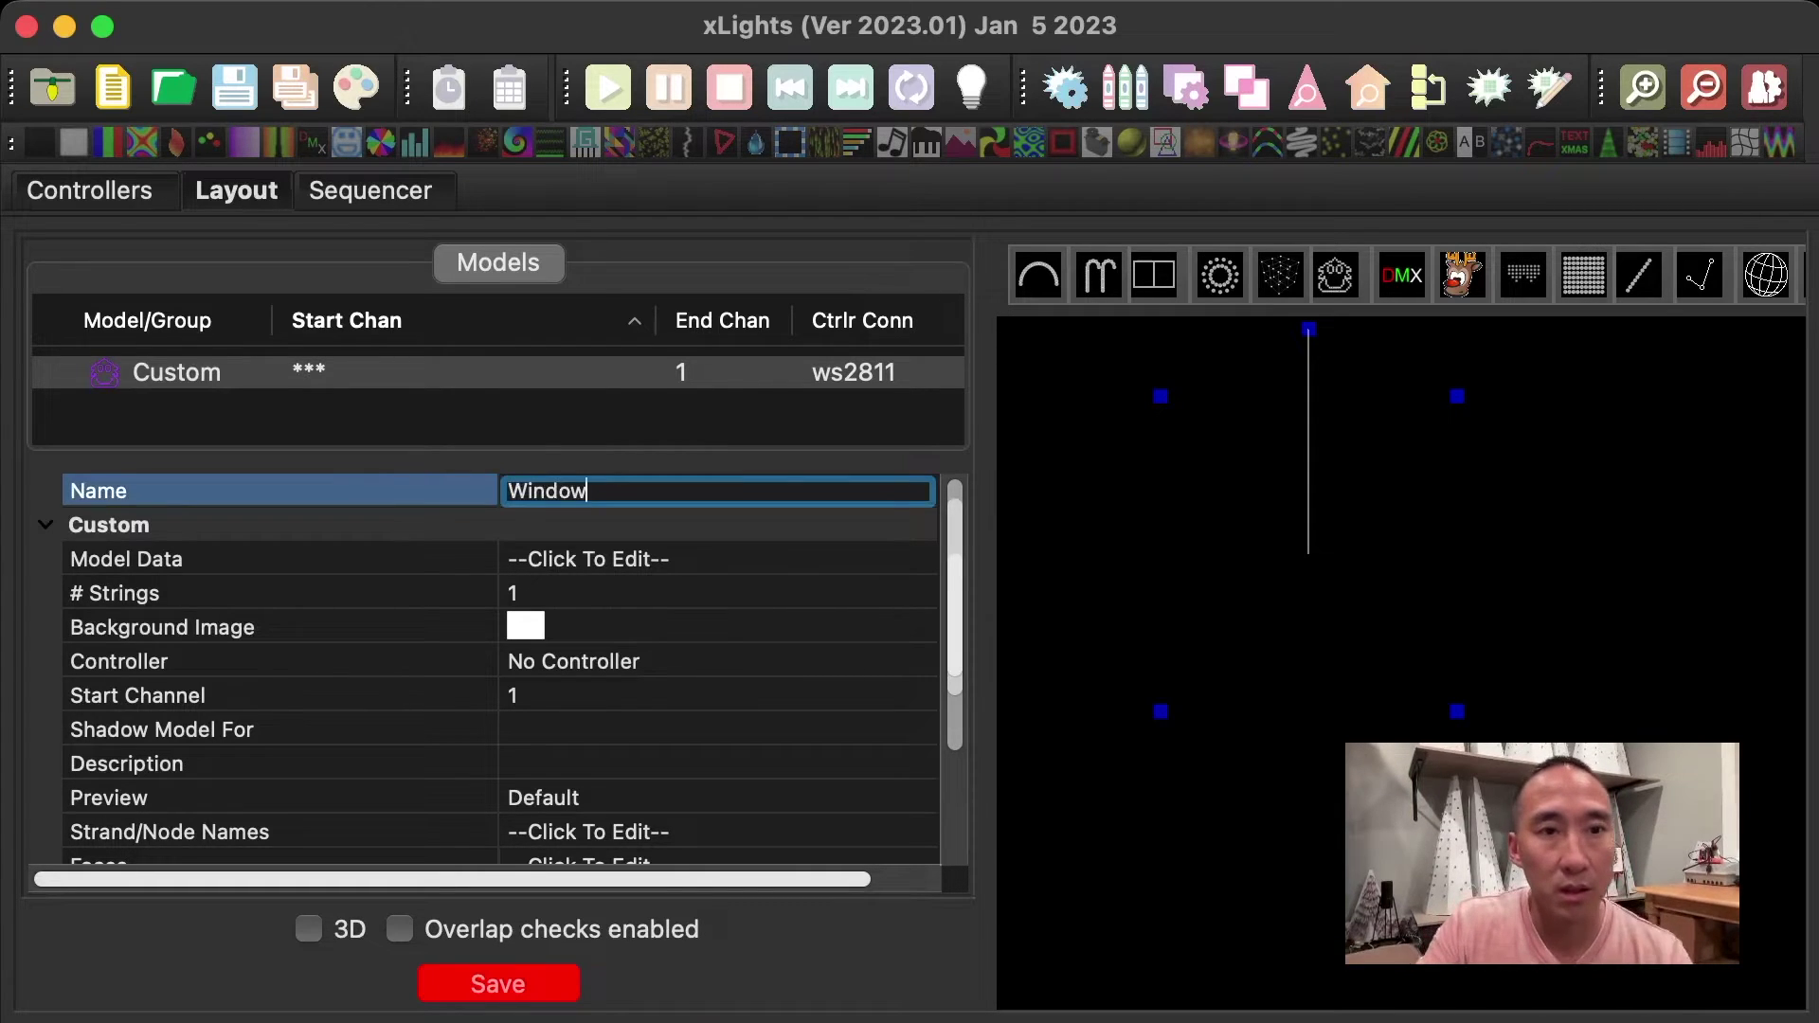
key("Tab")
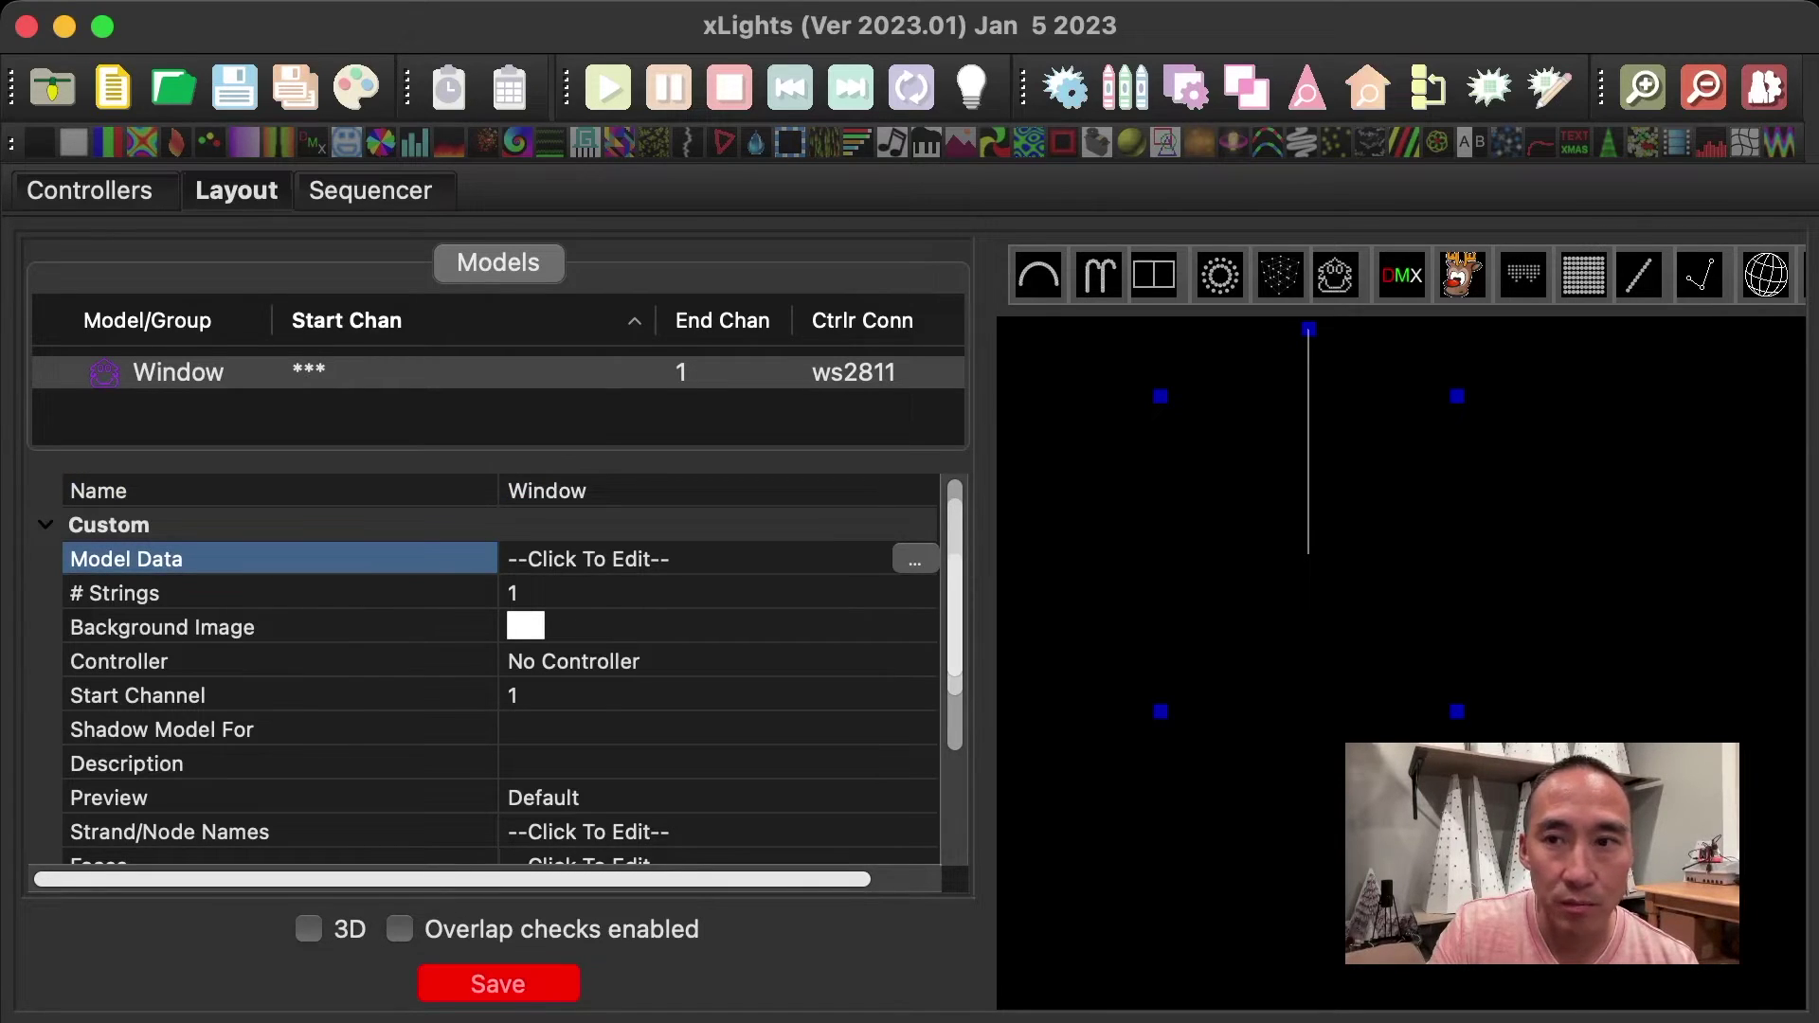
Open the Window model's data for editing and set the grid width to 37 and height to 49.
left_click(914, 559)
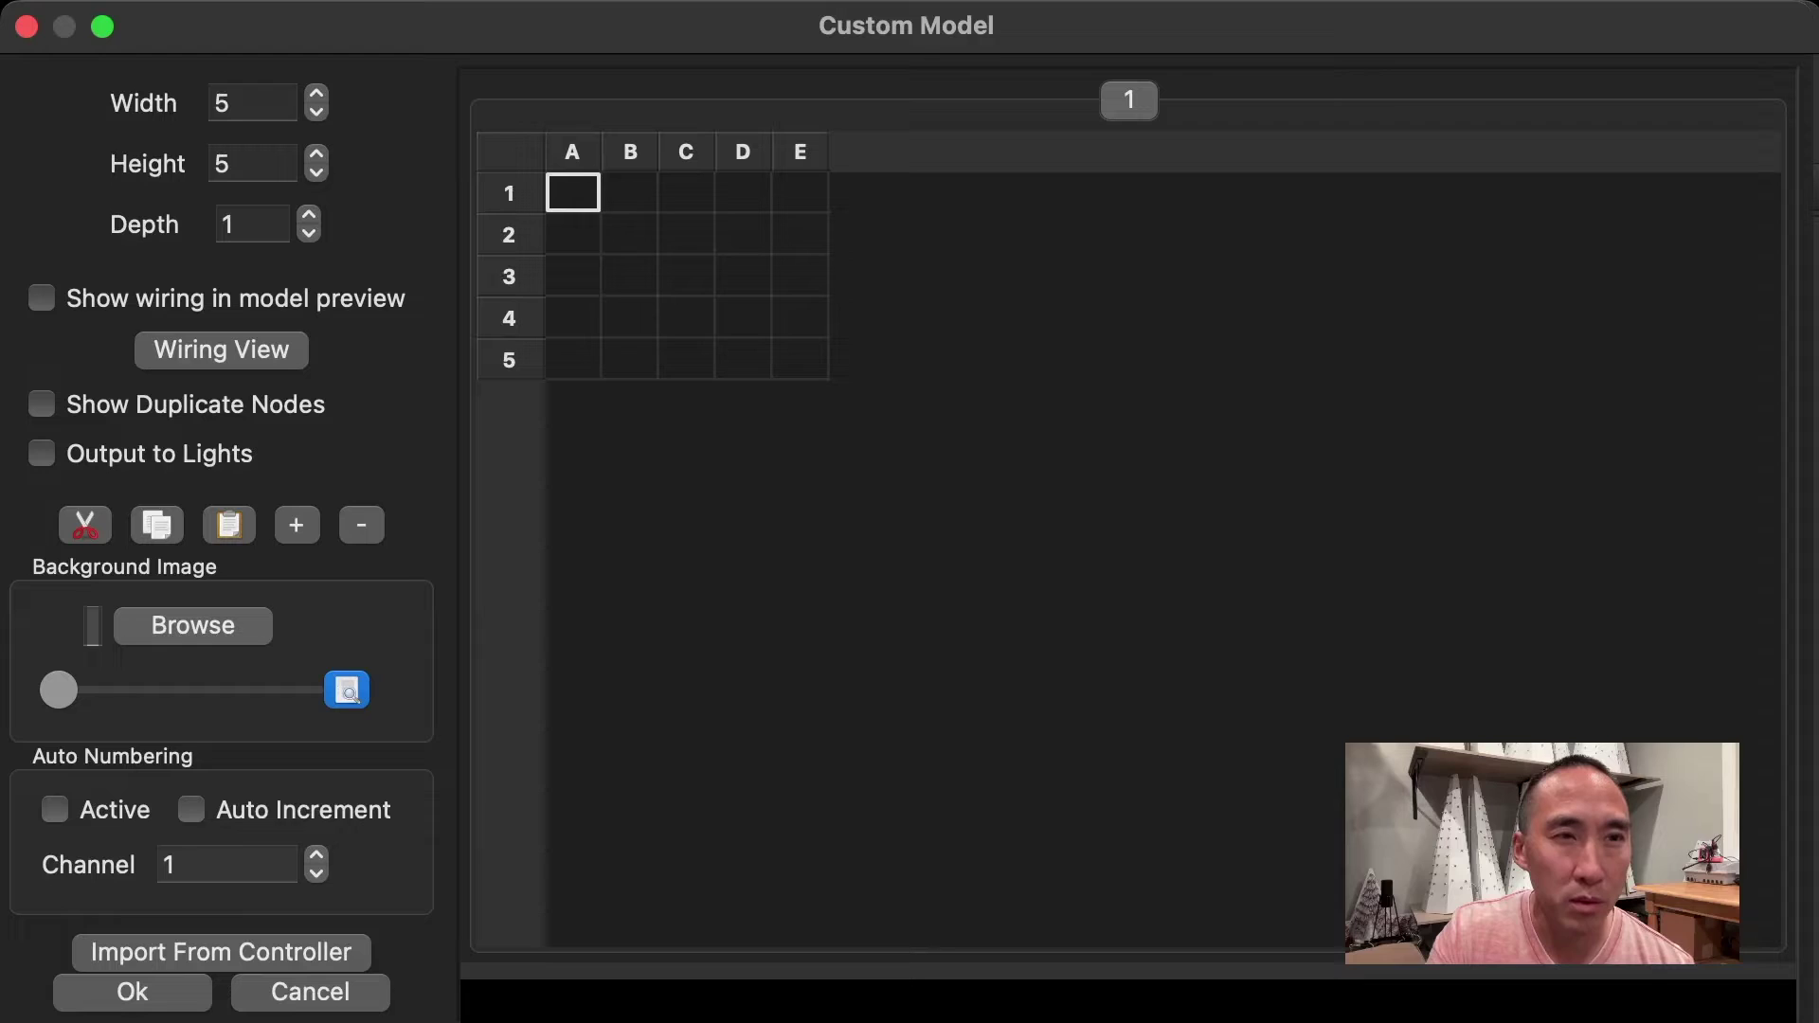
left_click(230, 102)
key("BackSpace")
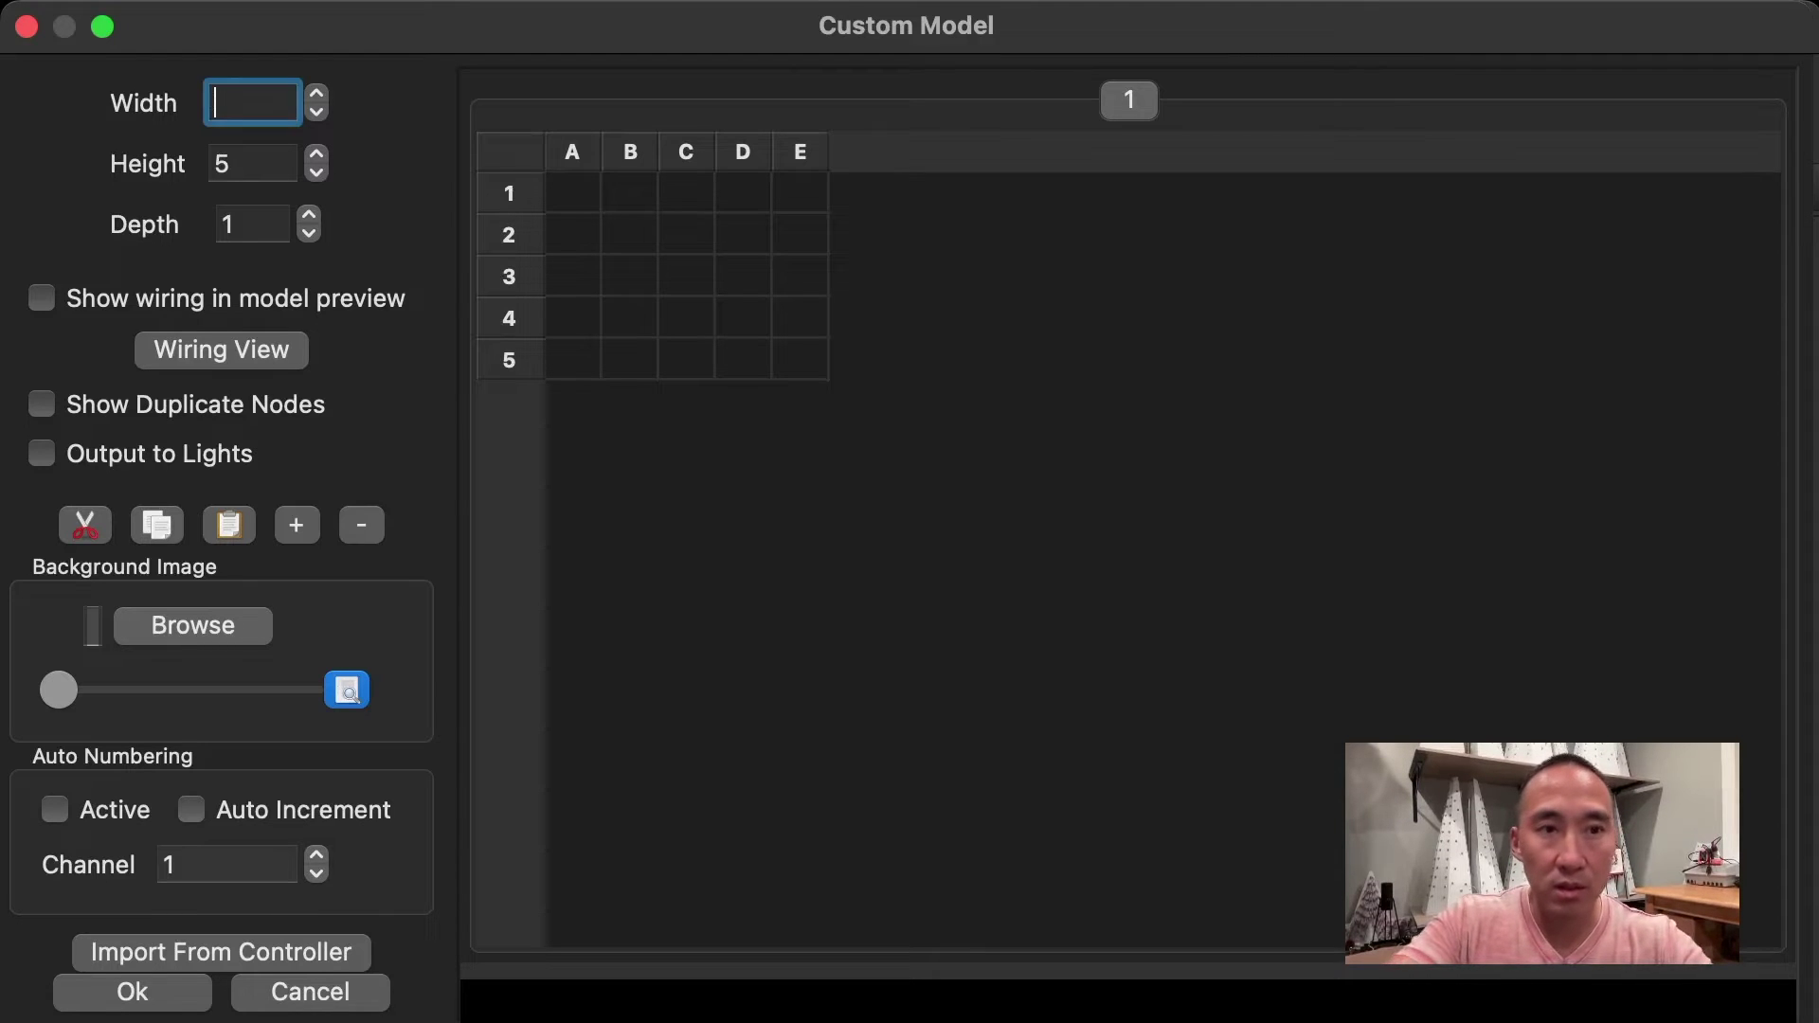
type("37")
key("Tab")
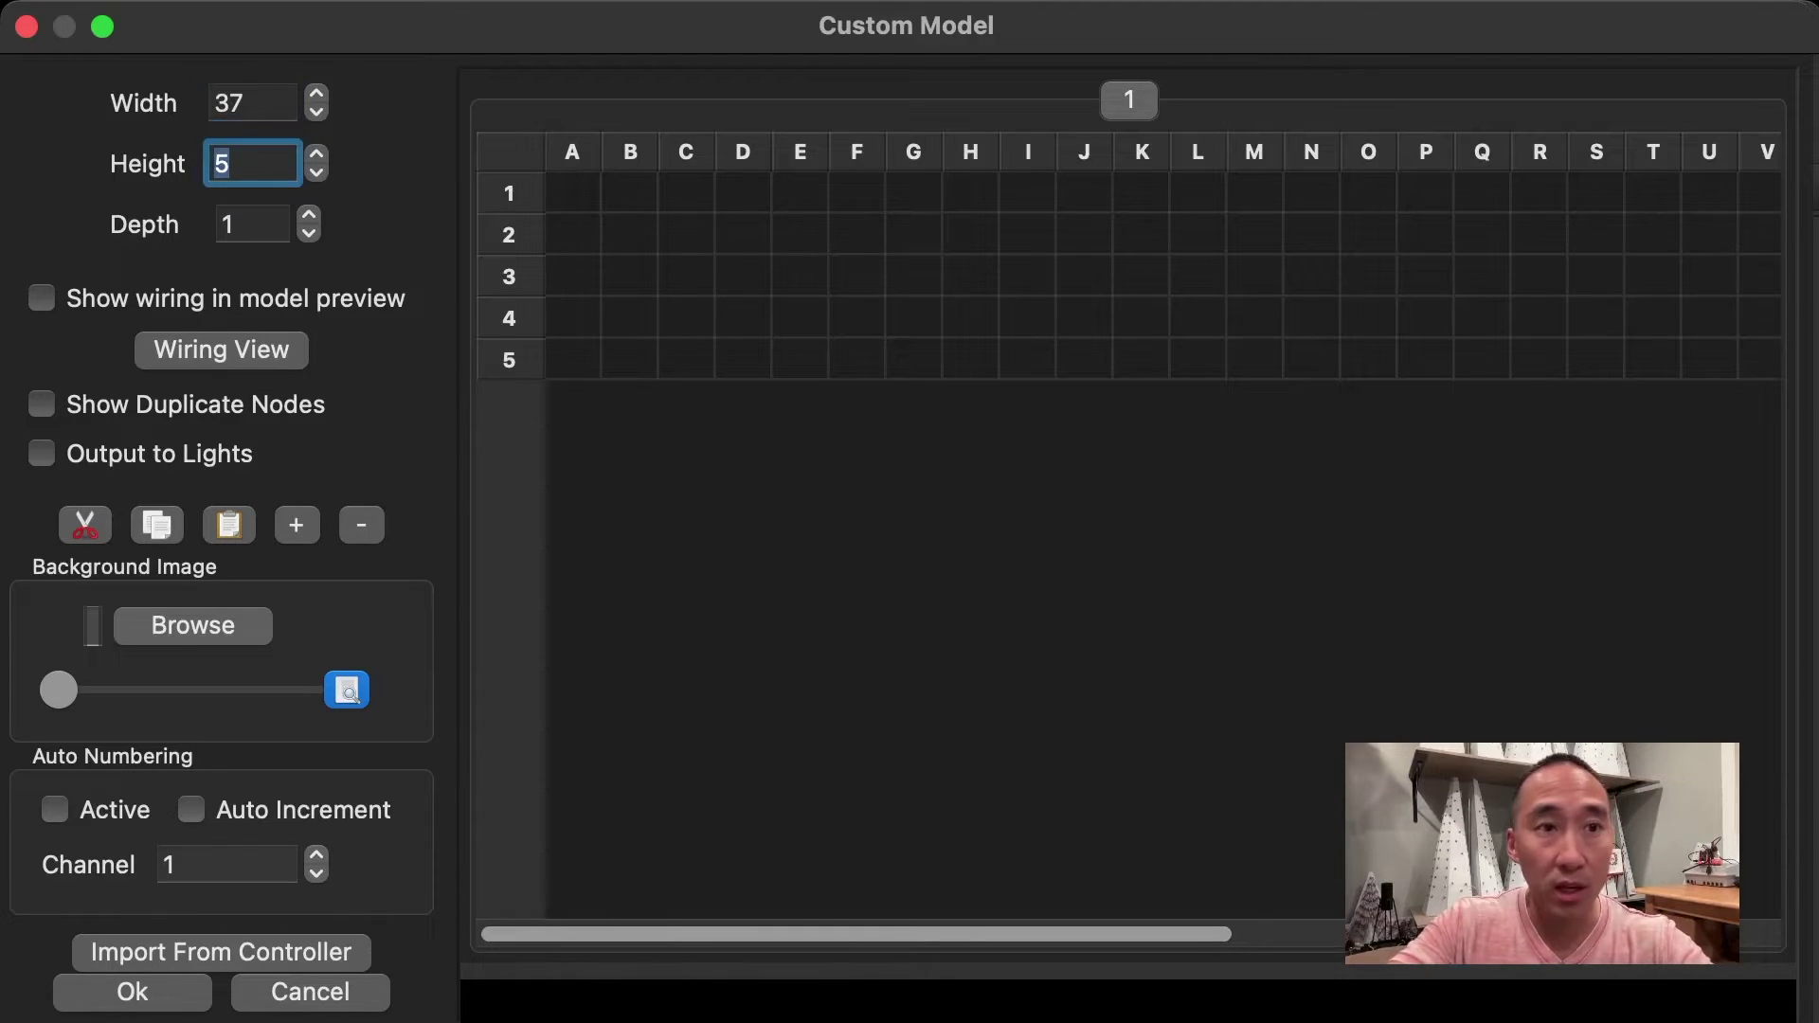
type("49")
key("Tab")
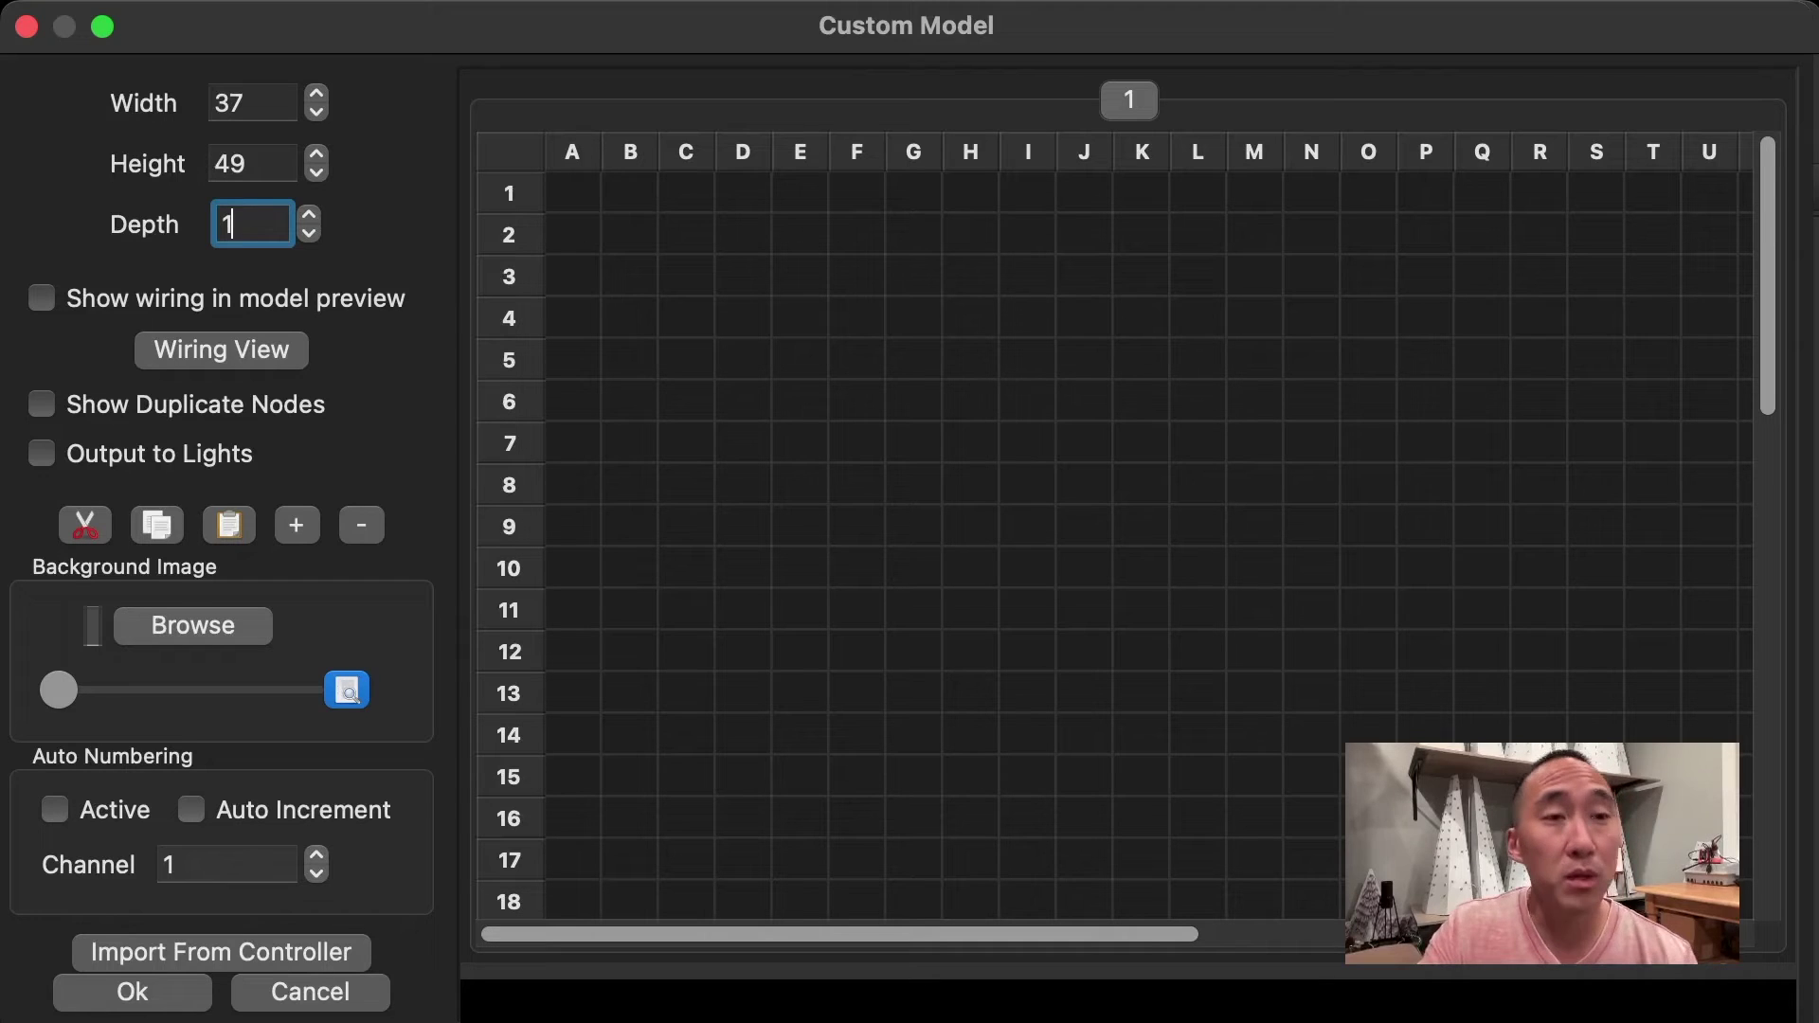
Try a custom model depth of 6 layers and set it back to 1.
key("Up")
key("Up")
key("Up")
key("Up")
key("Up")
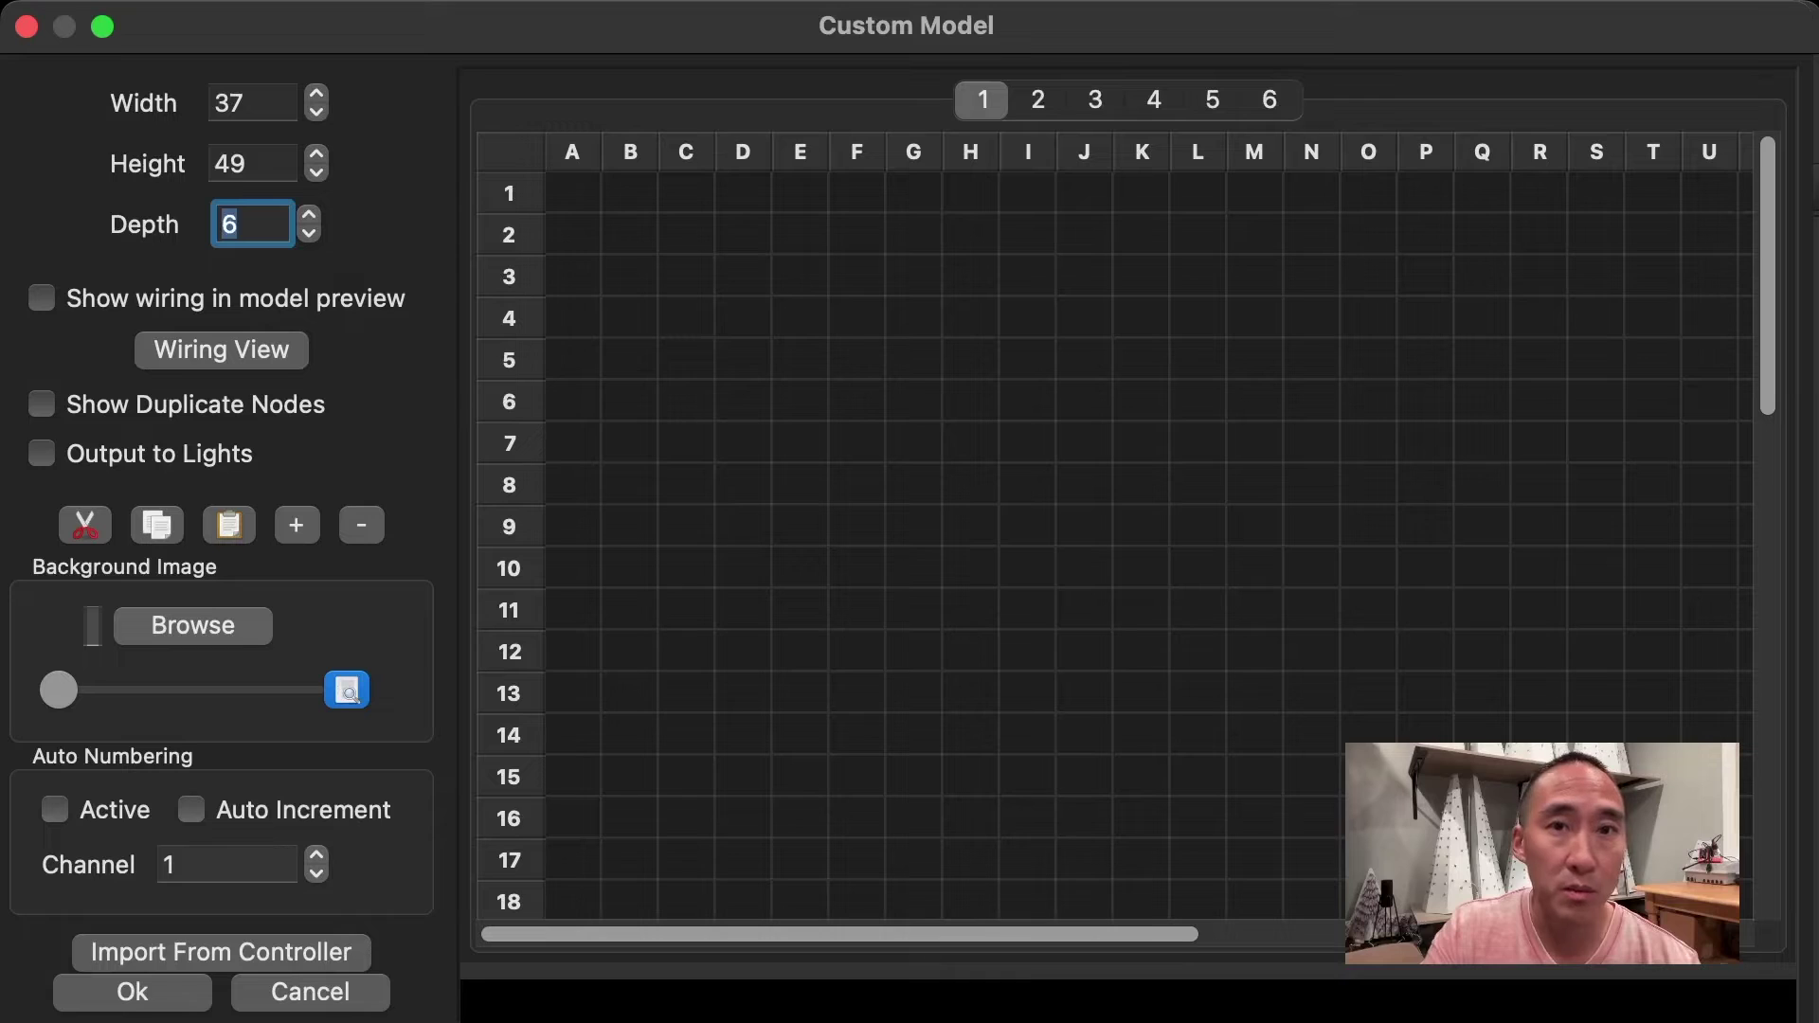
key("Down")
key("Down")
key("Down")
key("Down")
key("Down")
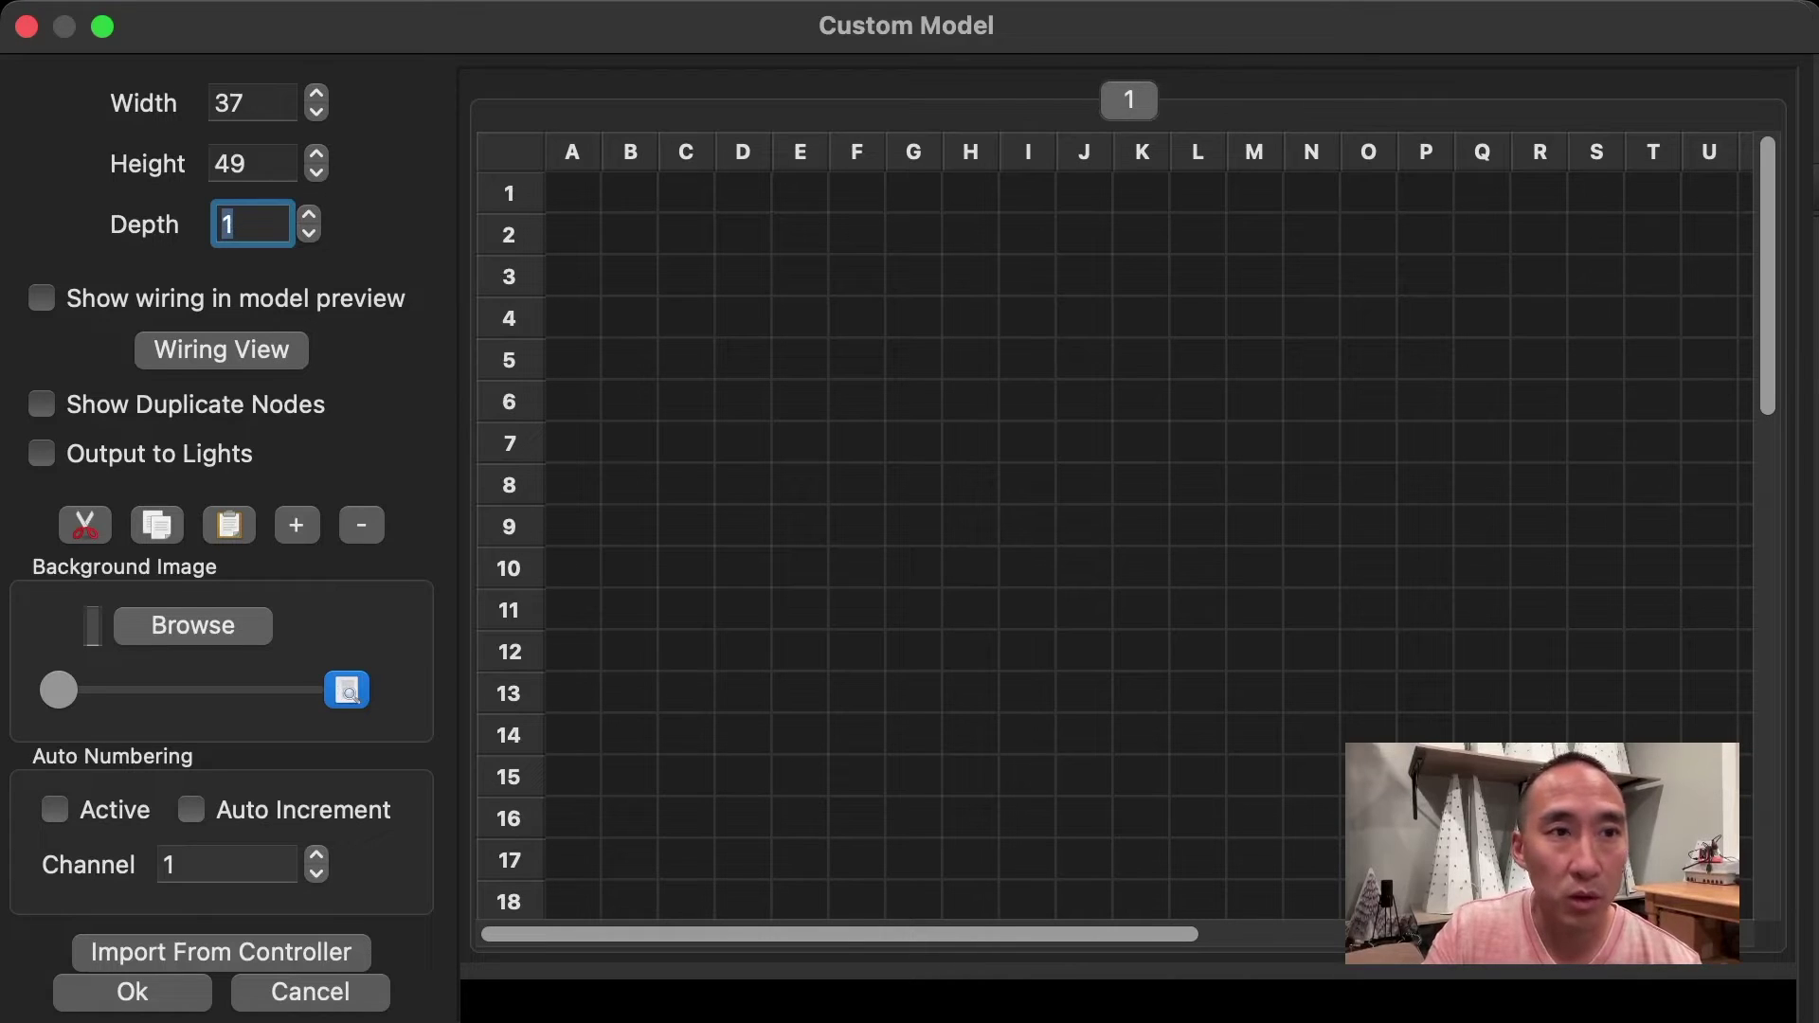
Copy the pixel-number grid from the Excel workbook and paste it into the custom model grid starting at cell A1.
left_click(742, 360)
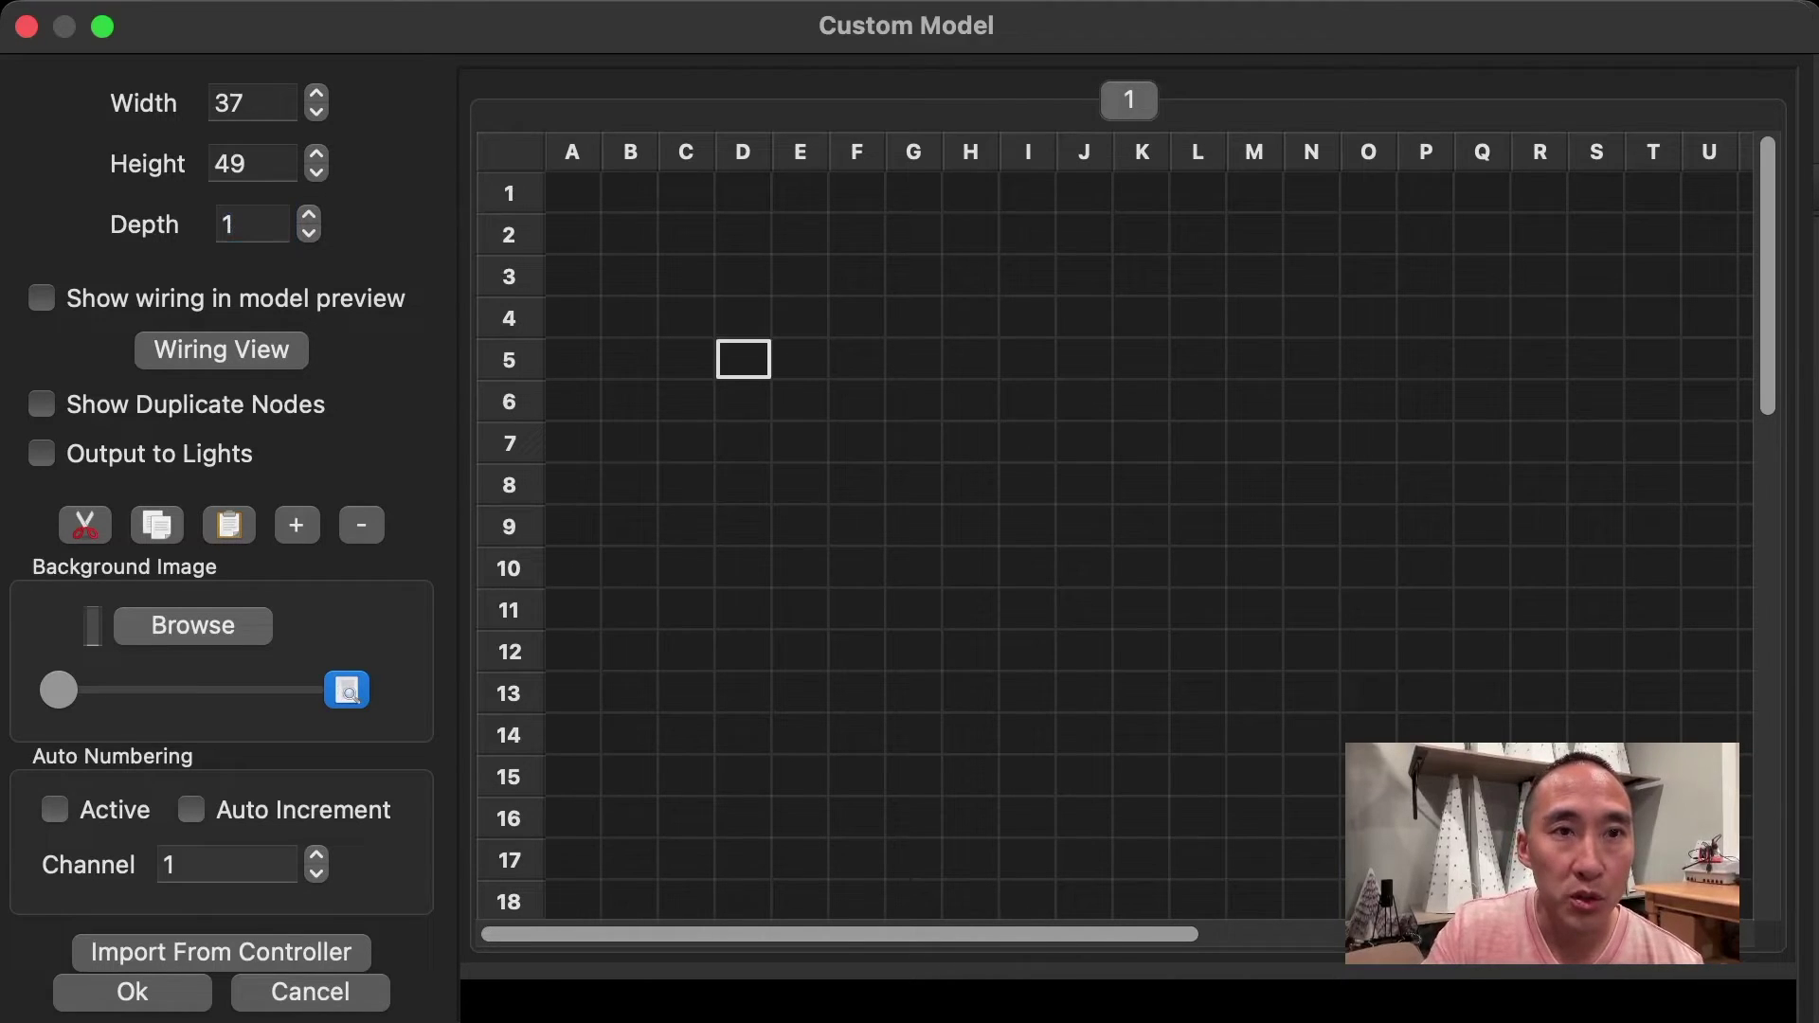
left_click(572, 193)
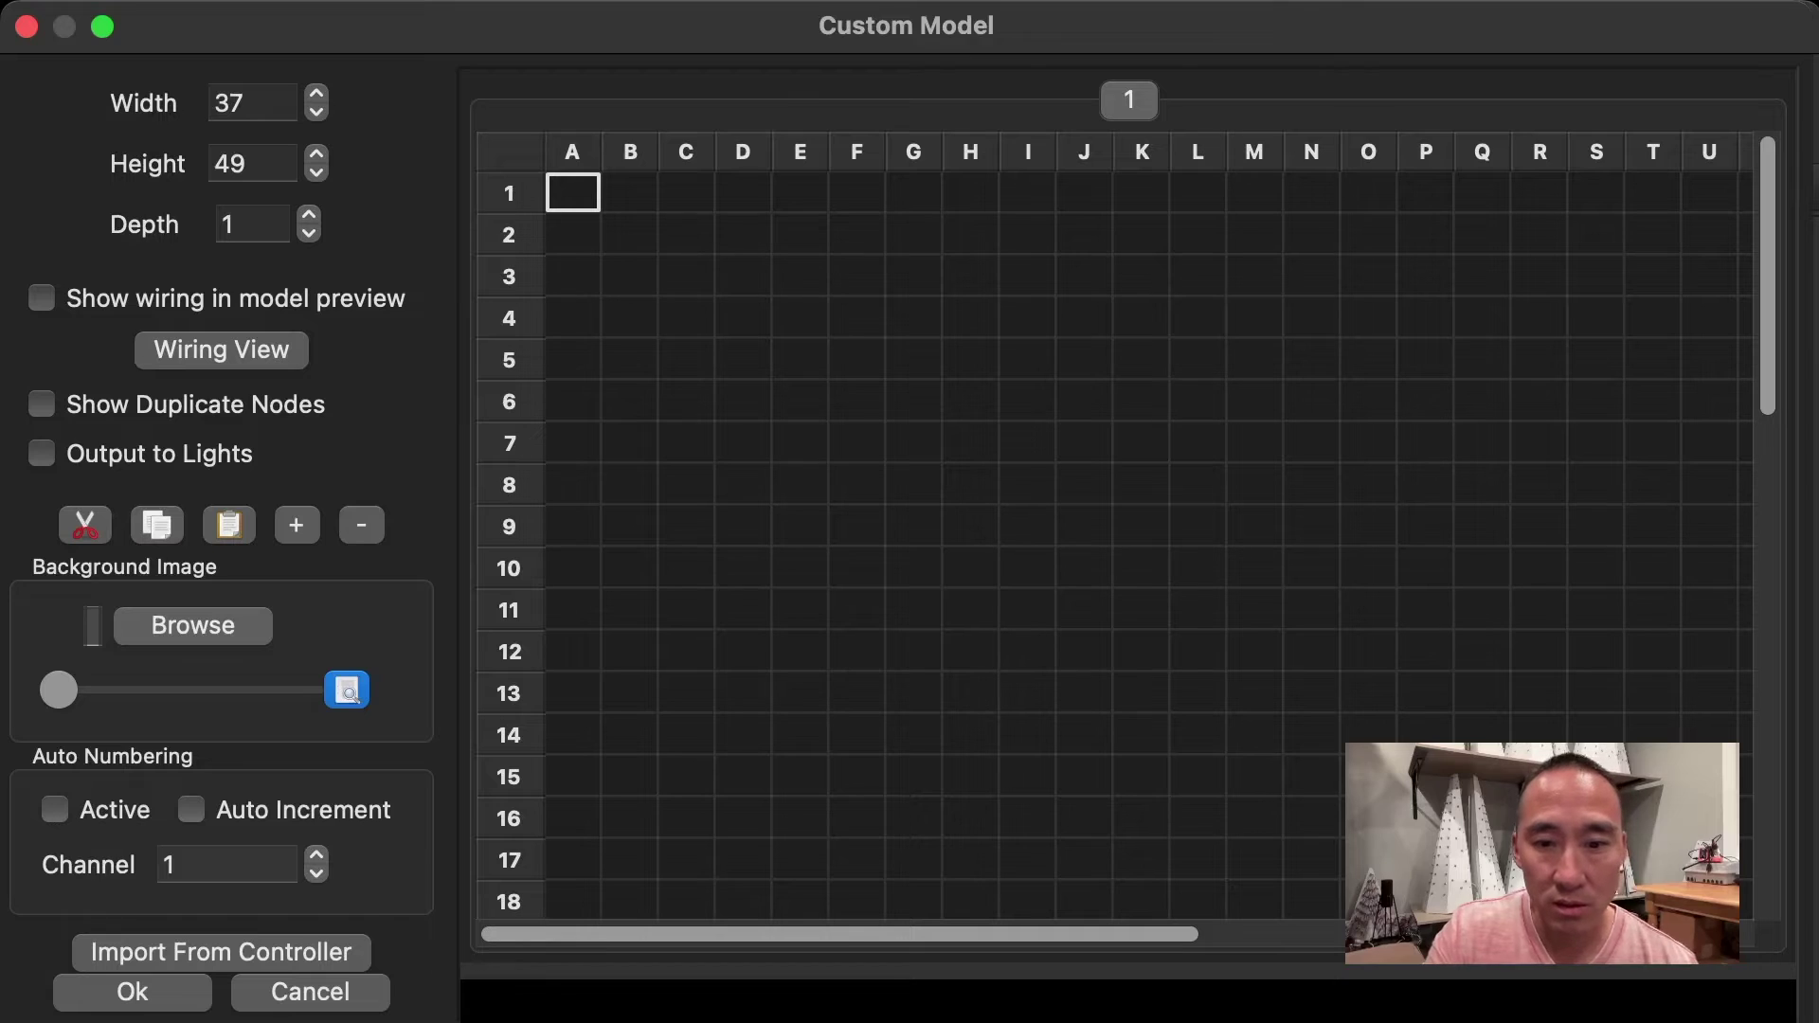
key("super+Tab")
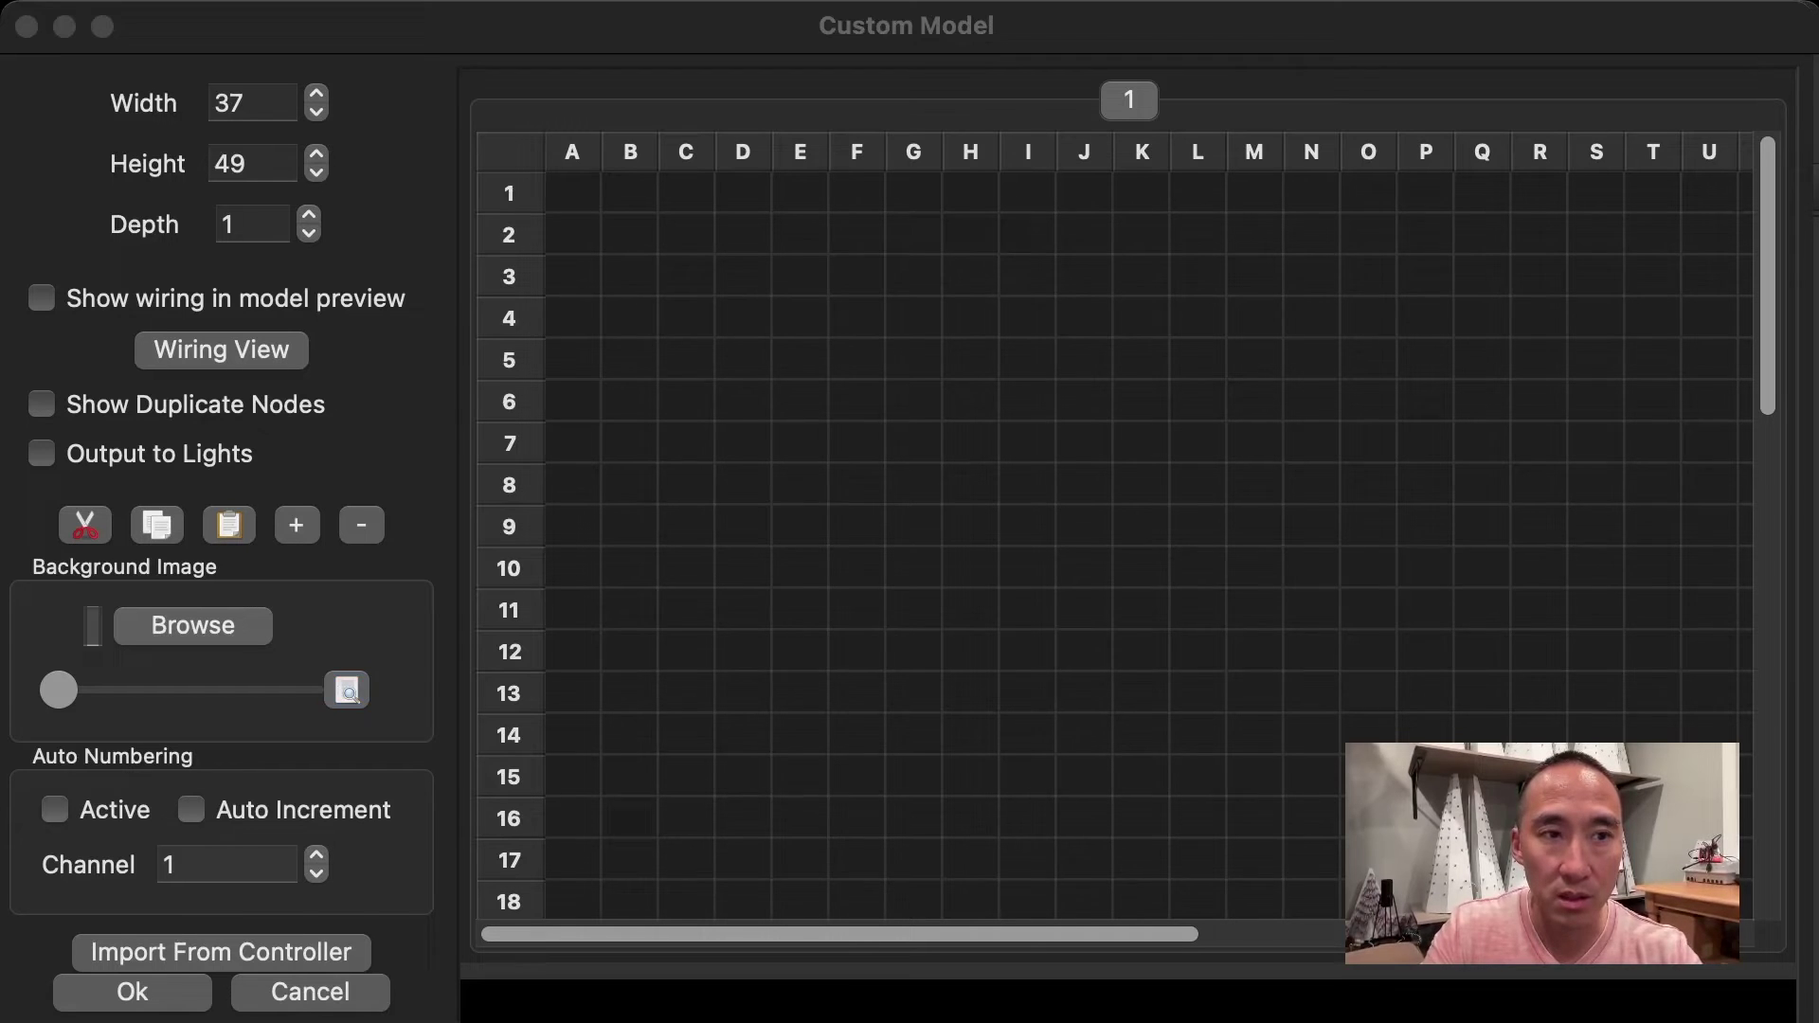
key("super+Tab")
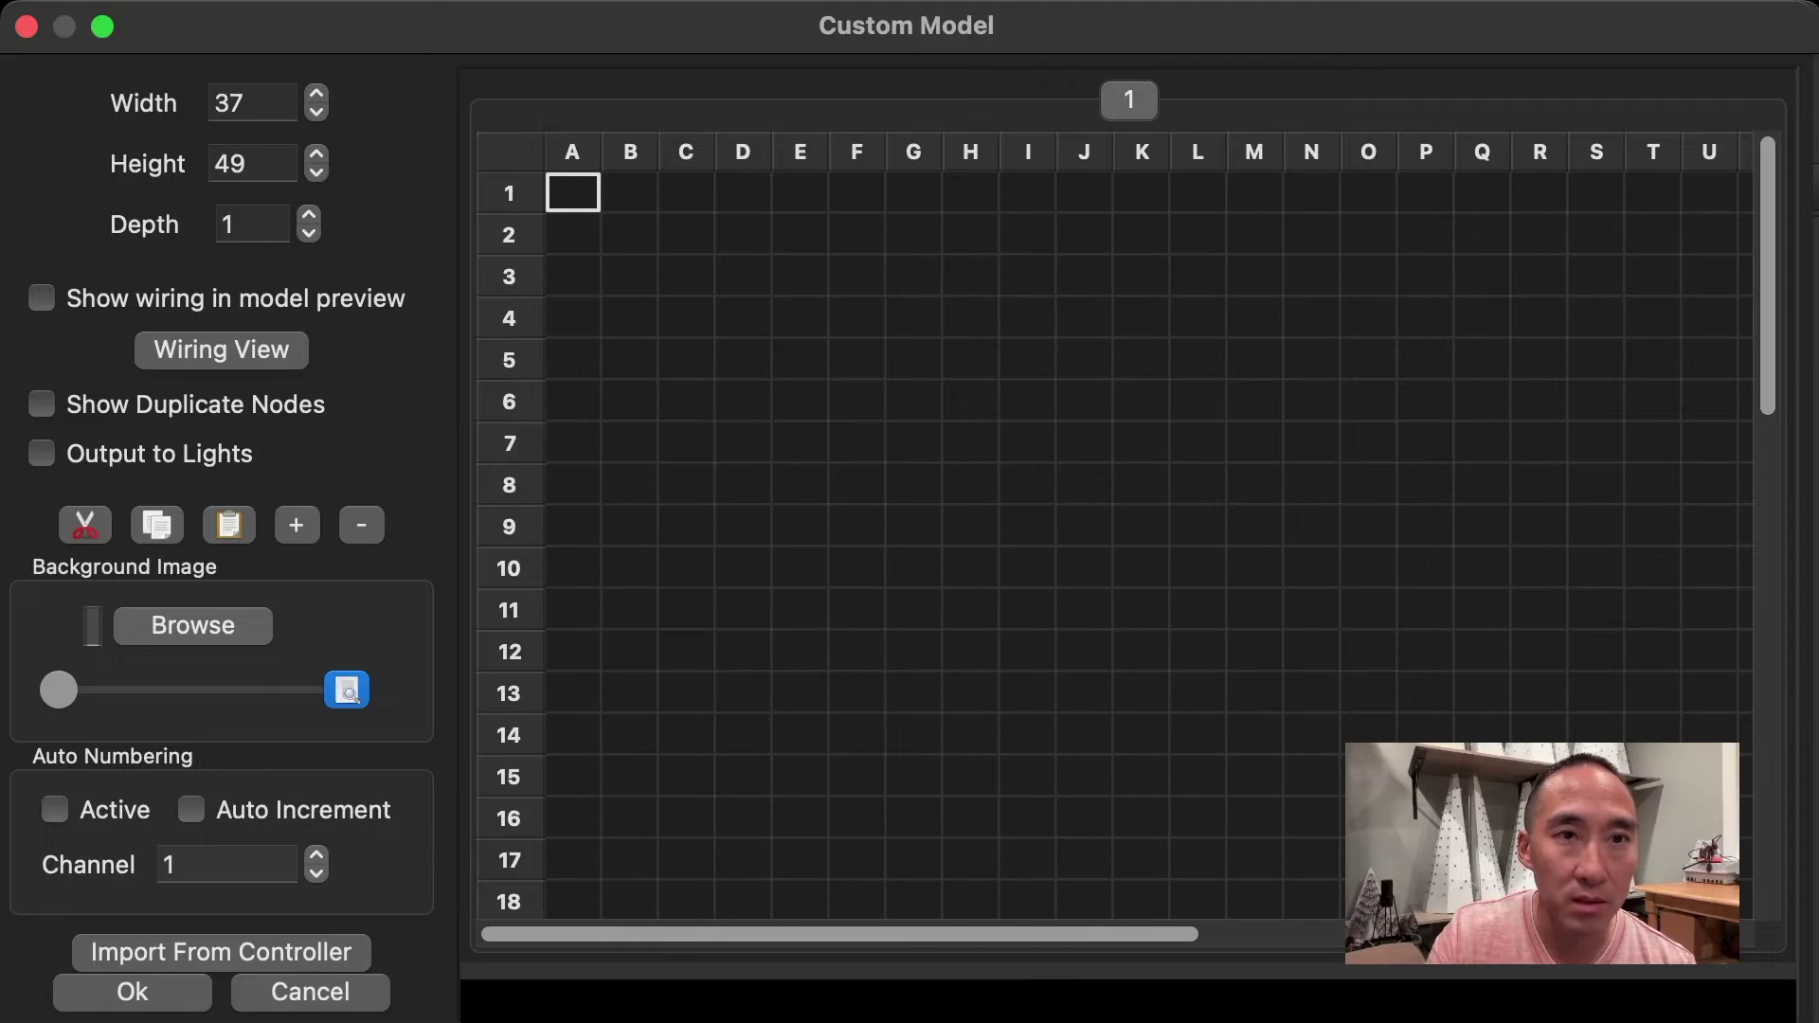
key("super+v")
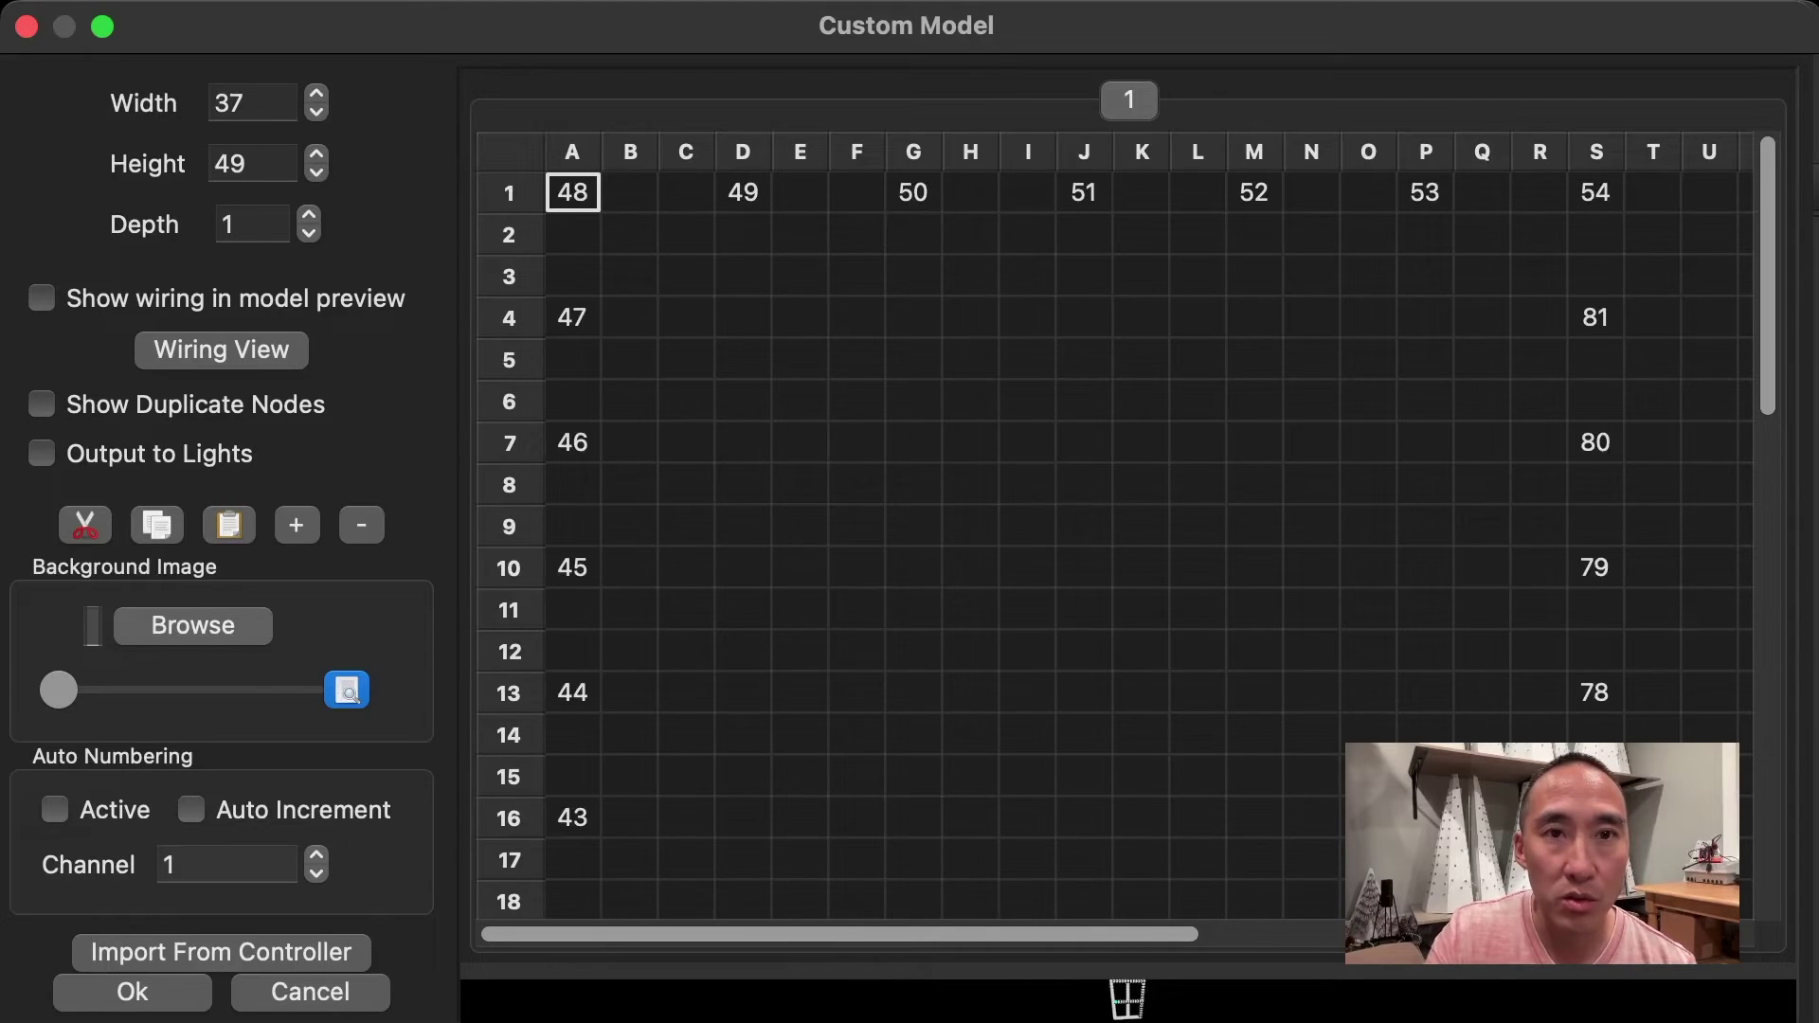
Examine the pasted pixel numbers across the custom model grid, over to column AK and down to row 49.
scroll(1108, 530, "right", 8)
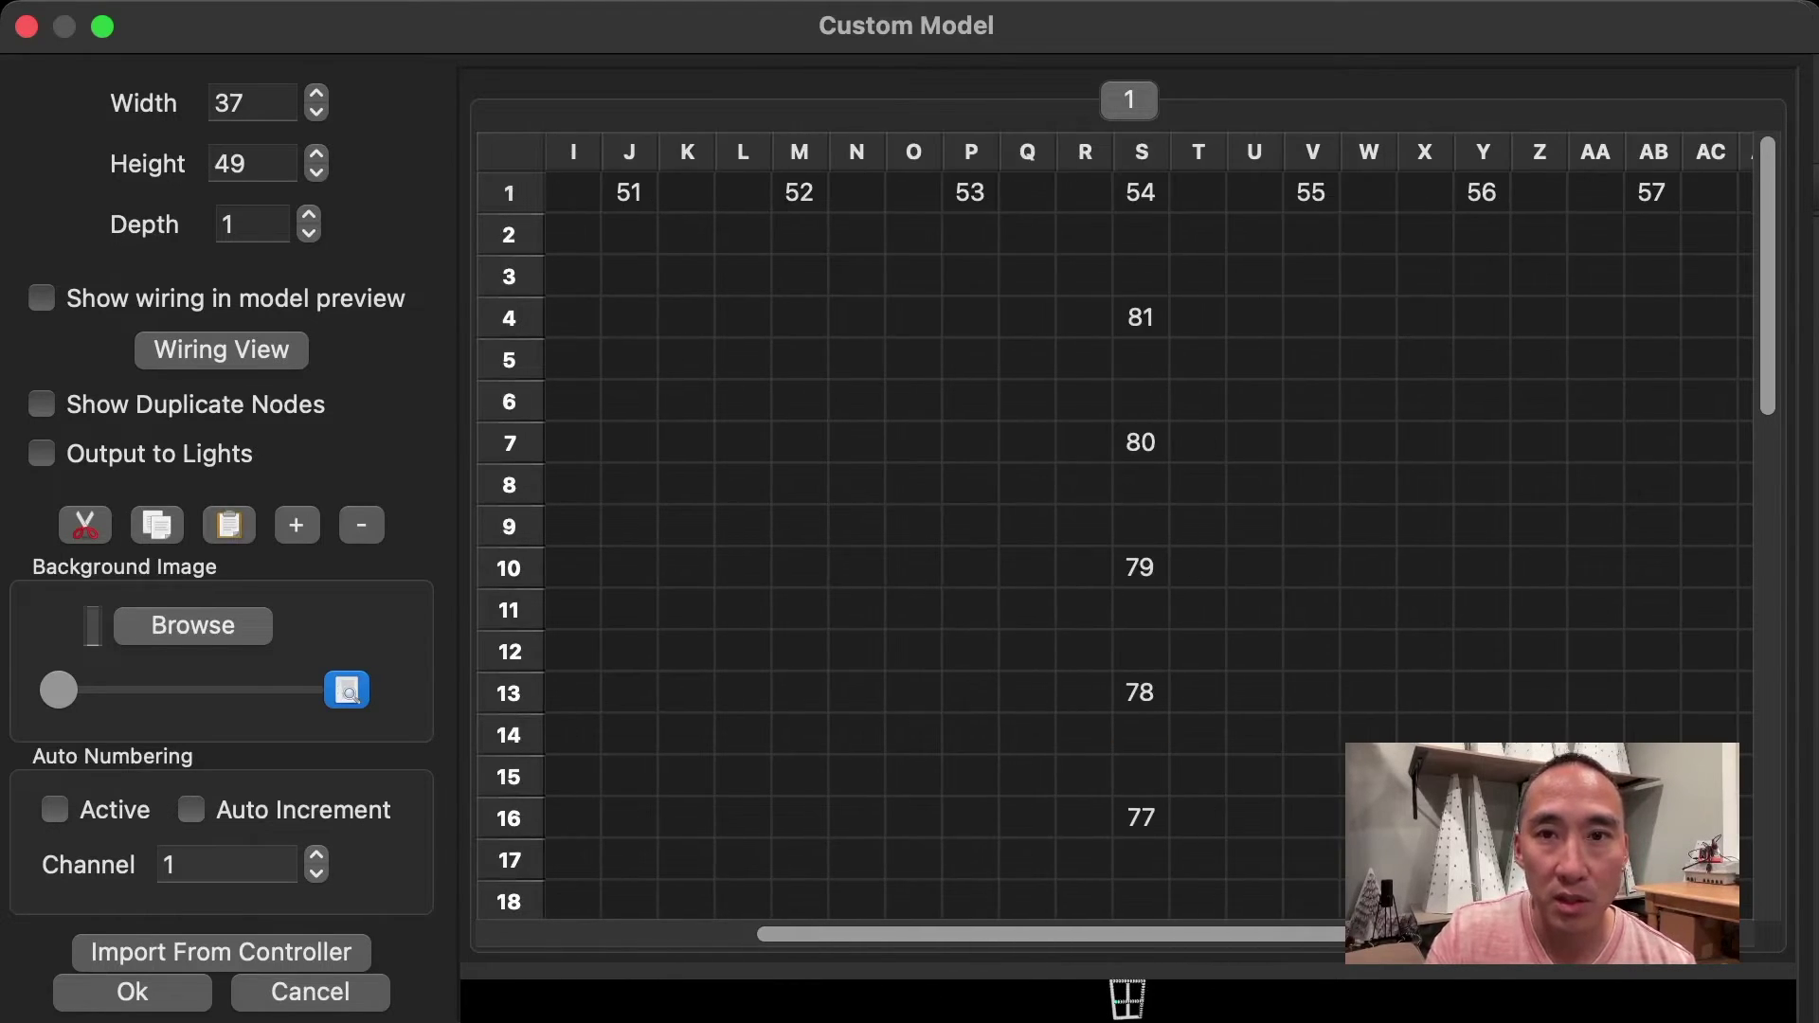
scroll(1108, 531, "right", 7)
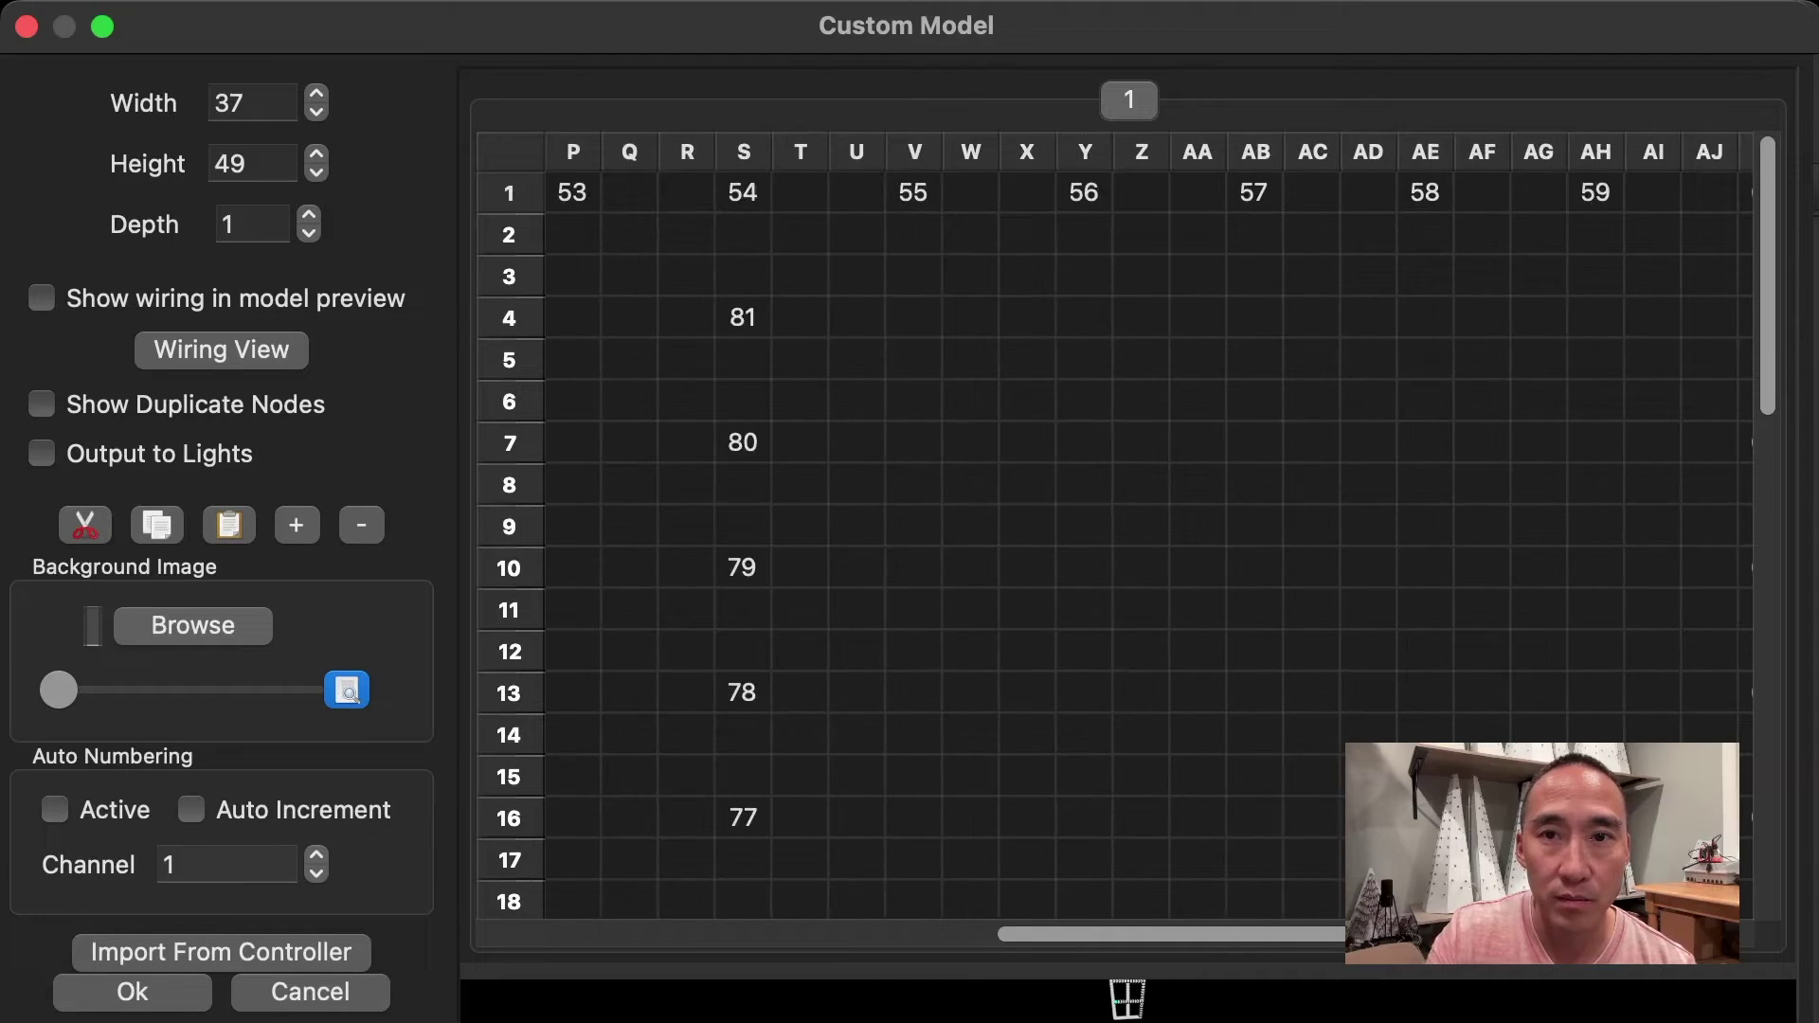
scroll(1109, 531, "right", 1)
scroll(1109, 531, "down", 9)
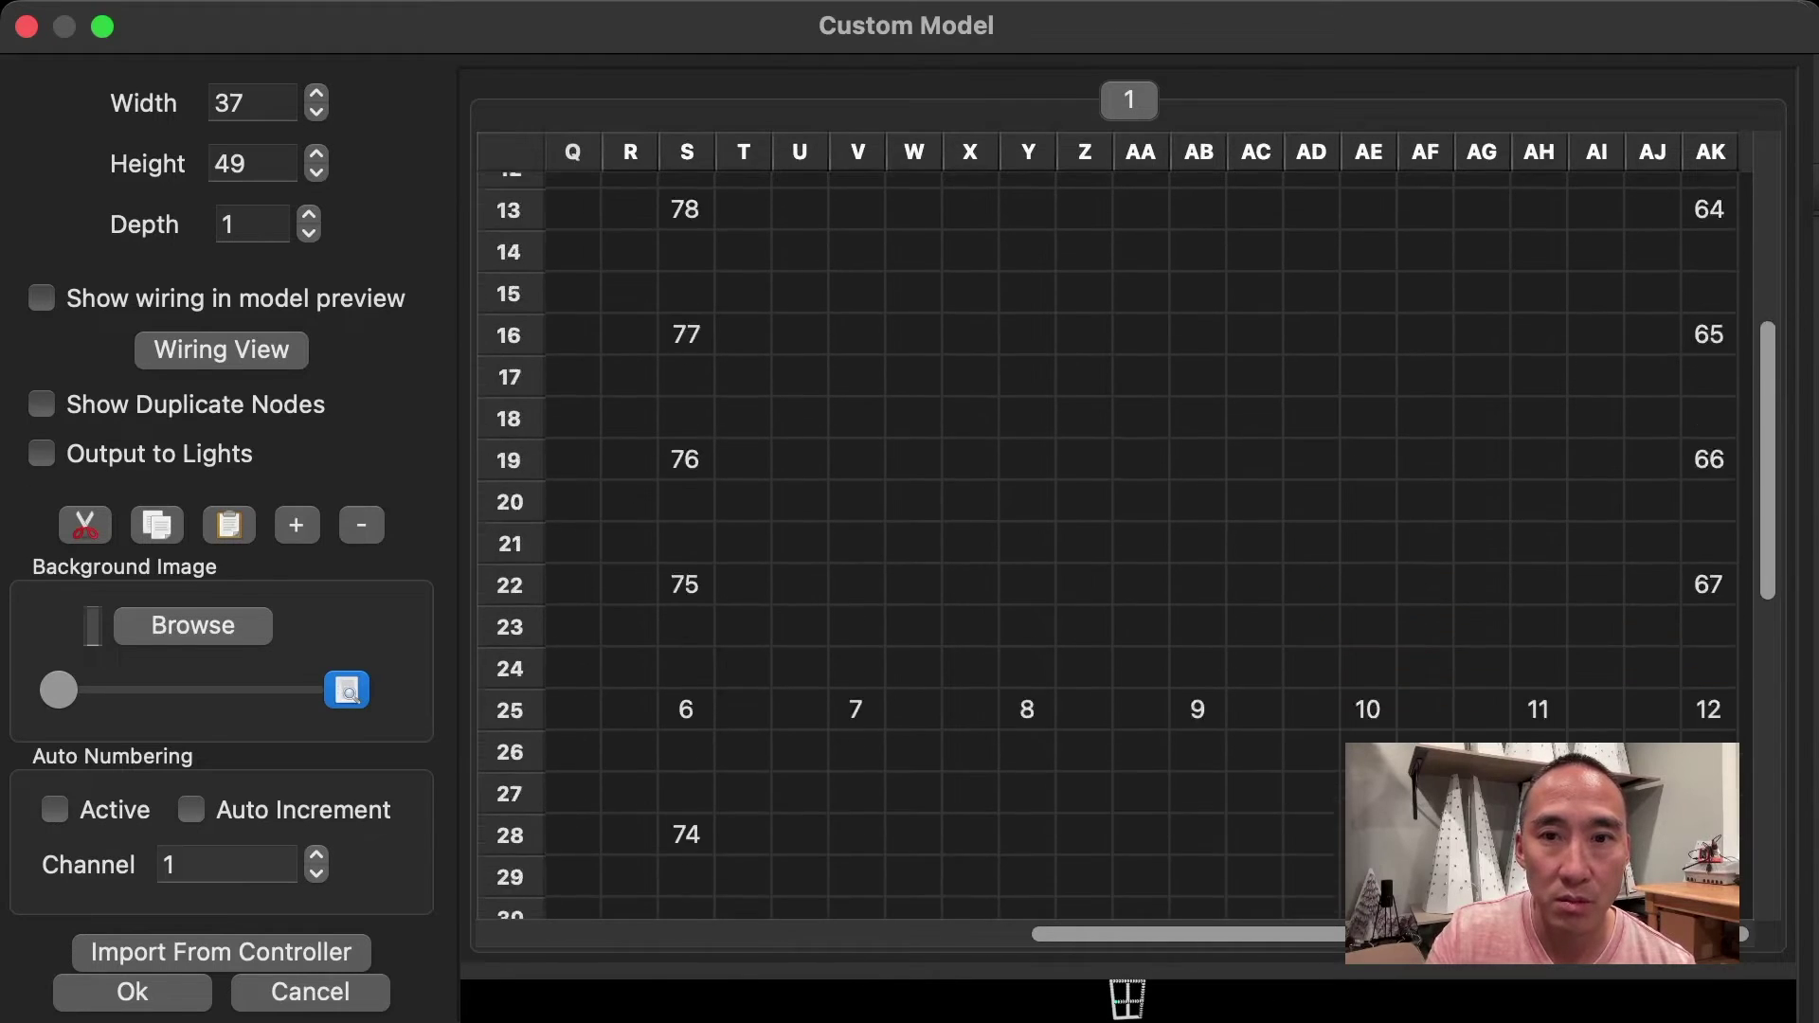
scroll(1109, 530, "down", 2)
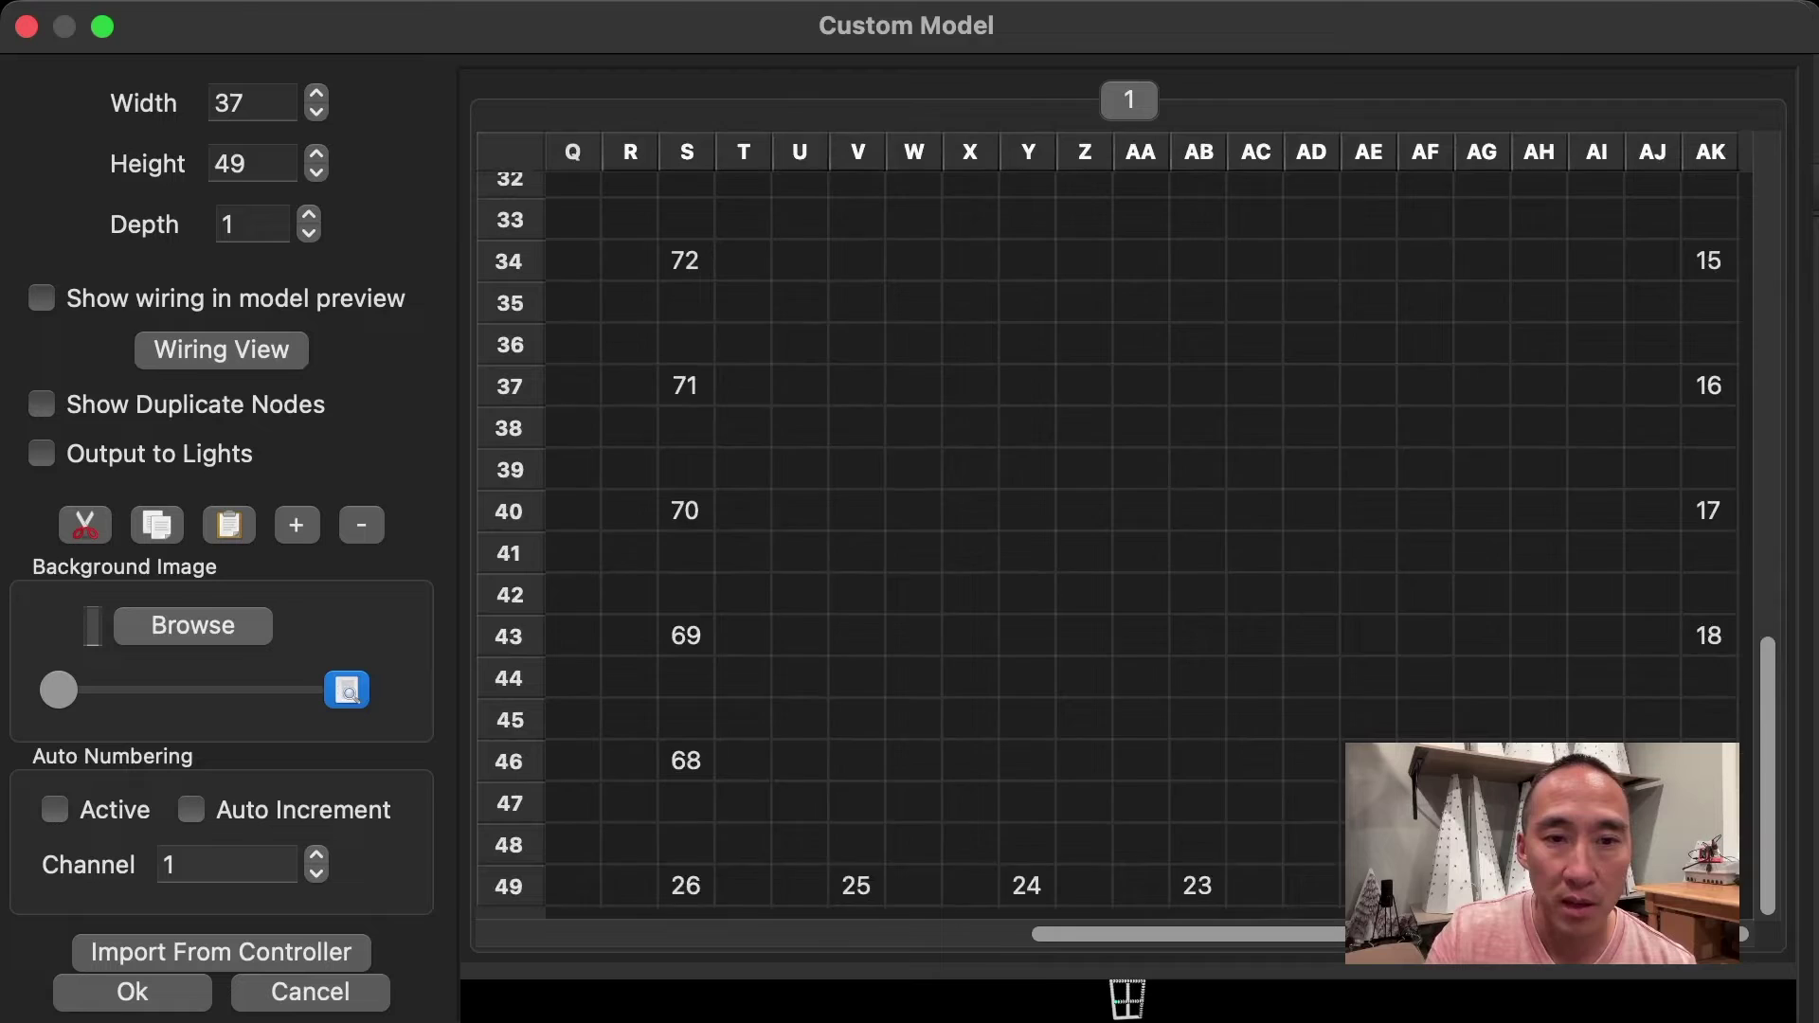
scroll(1108, 531, "left", 6)
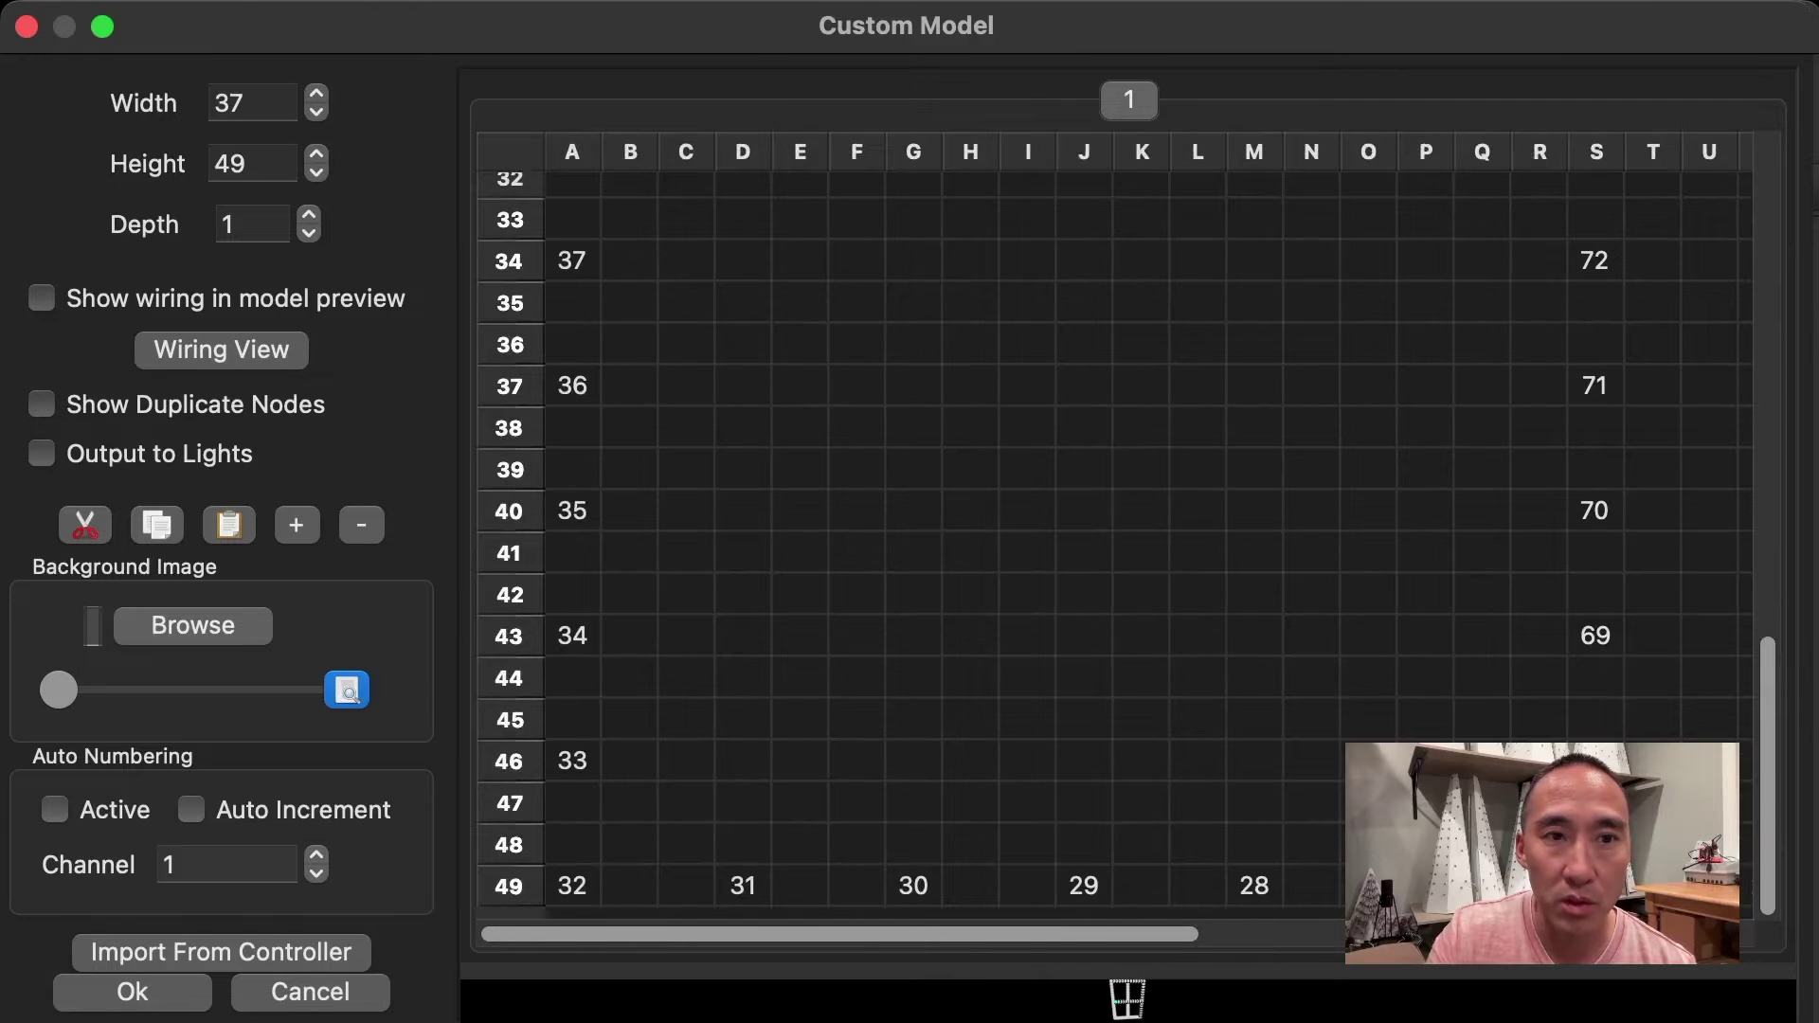
scroll(1109, 531, "up", 11)
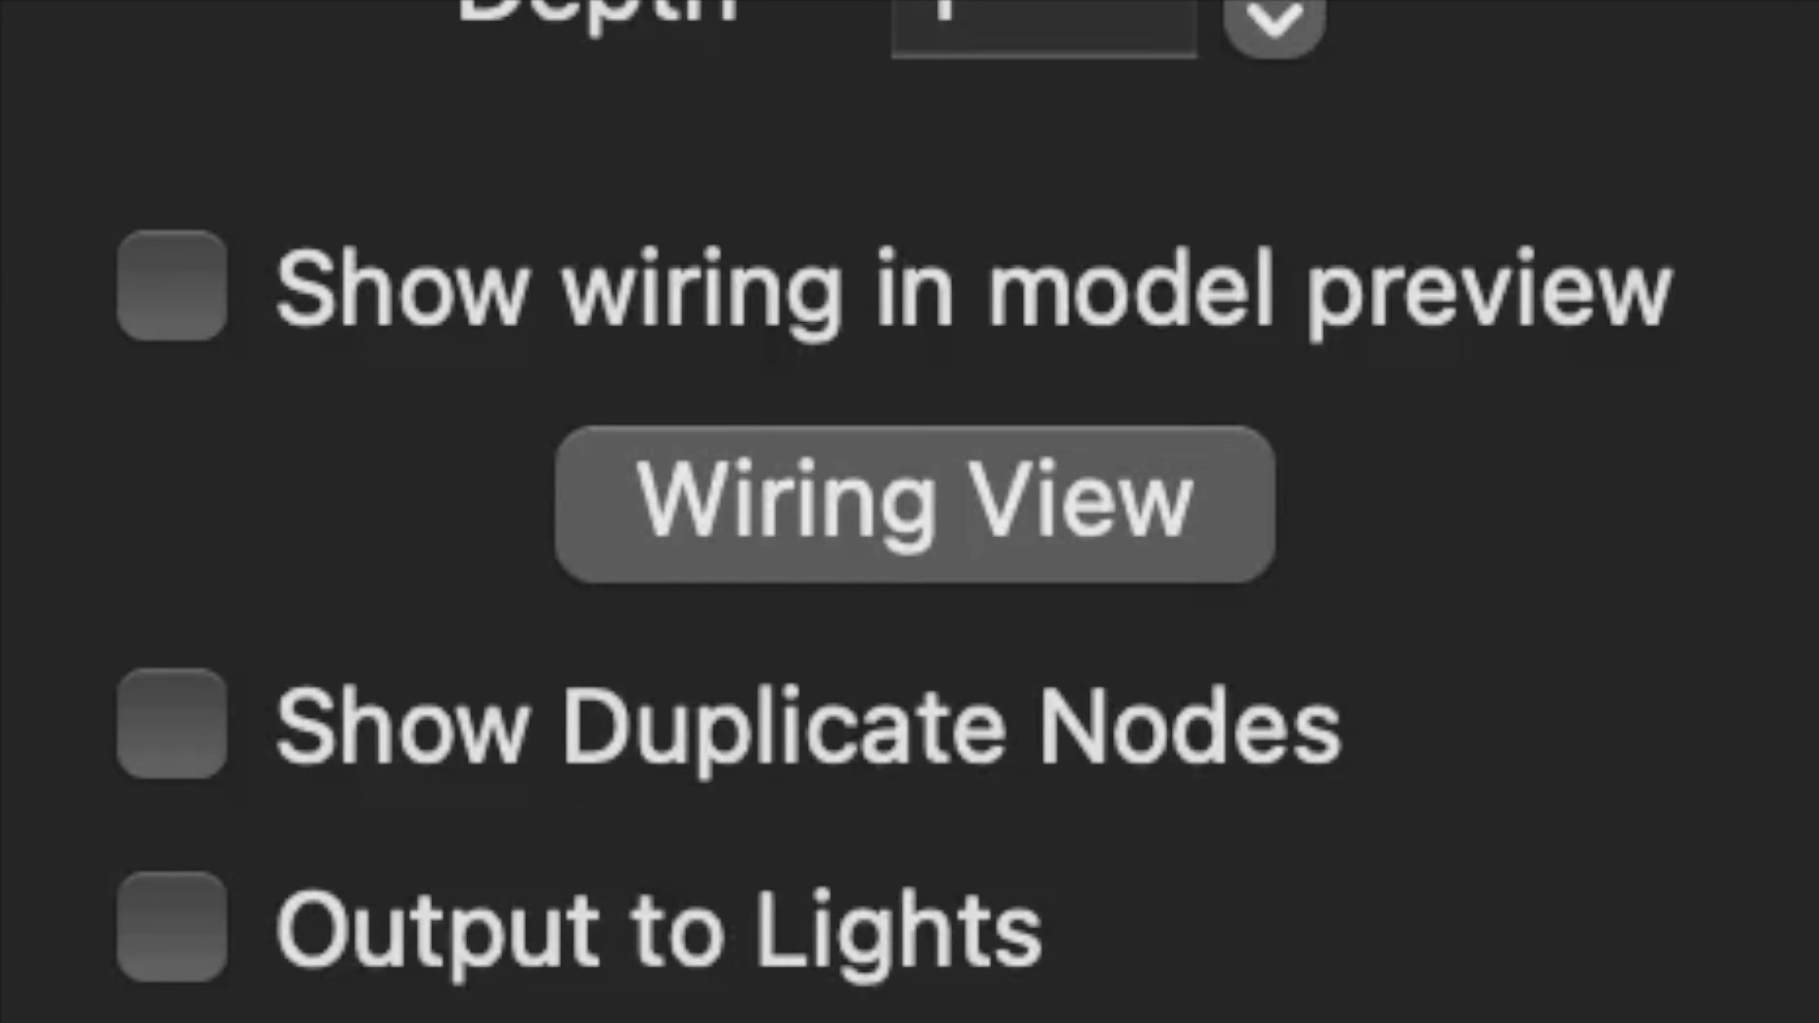
scroll(1061, 587, "up", 3)
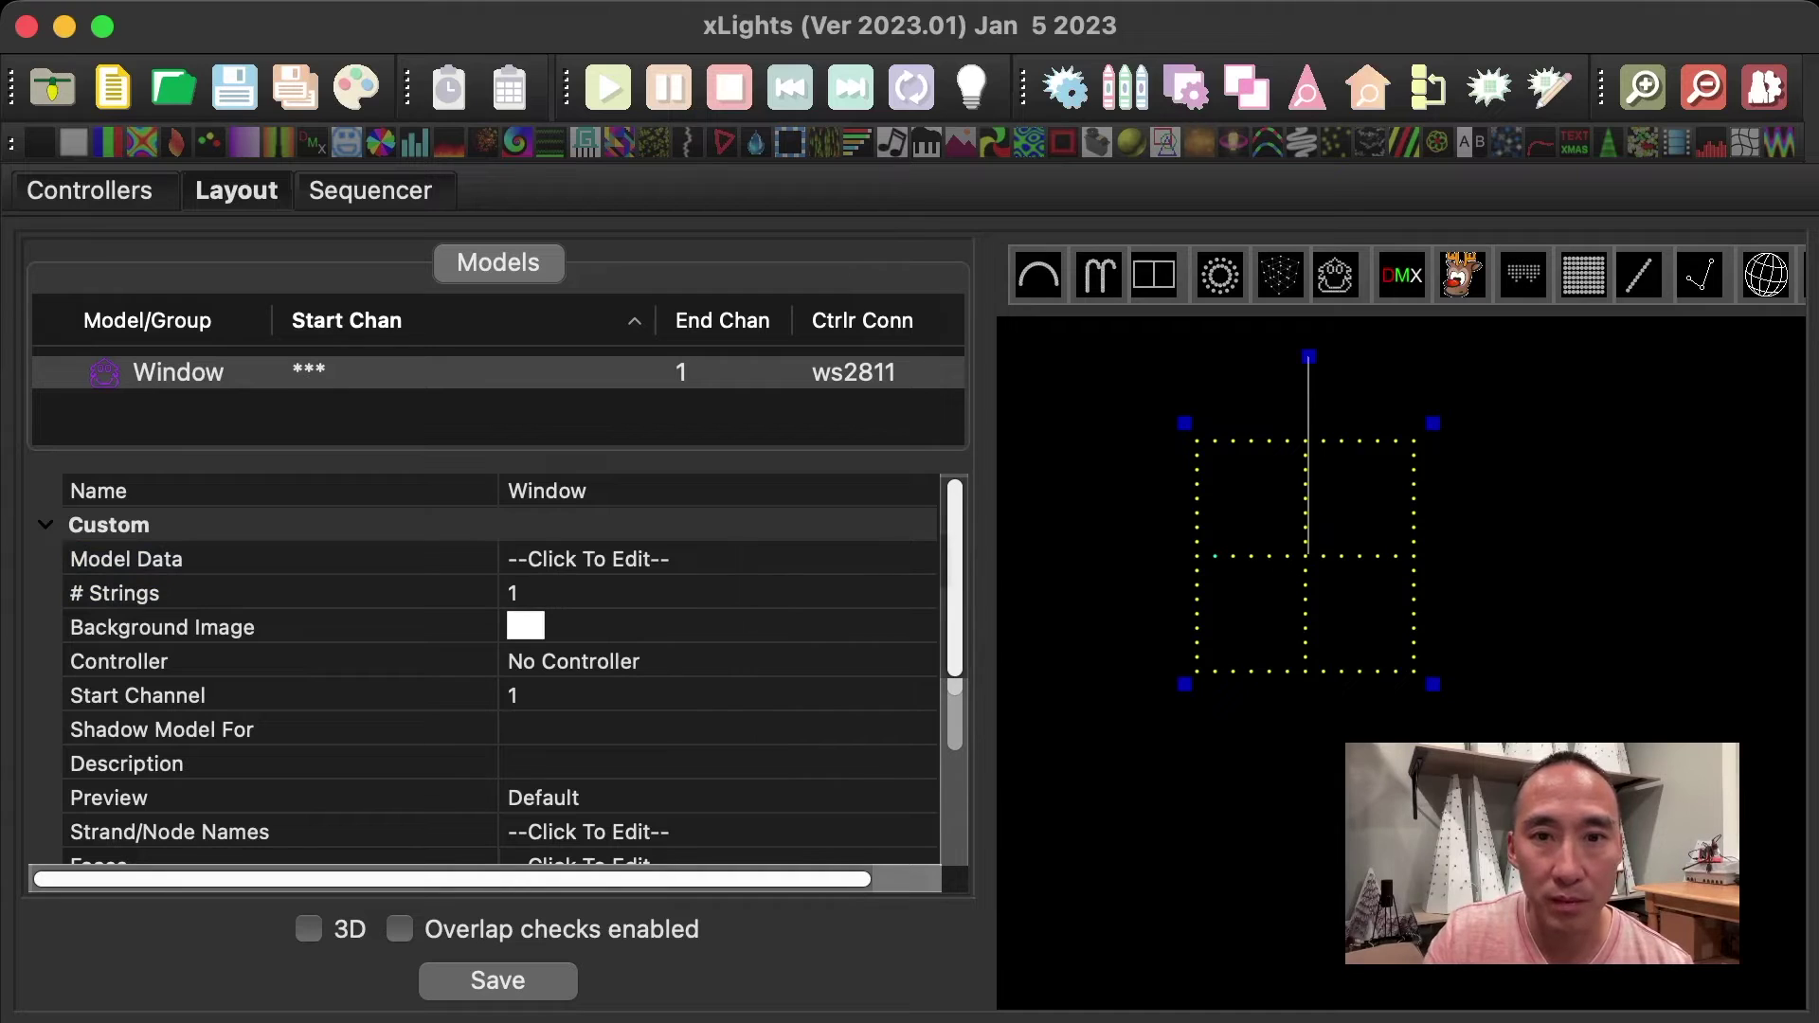
Resize the Window model in the layout preview so it is wider than tall, reposition it, and deselect it.
left_click_drag(1432, 683, 1427, 632)
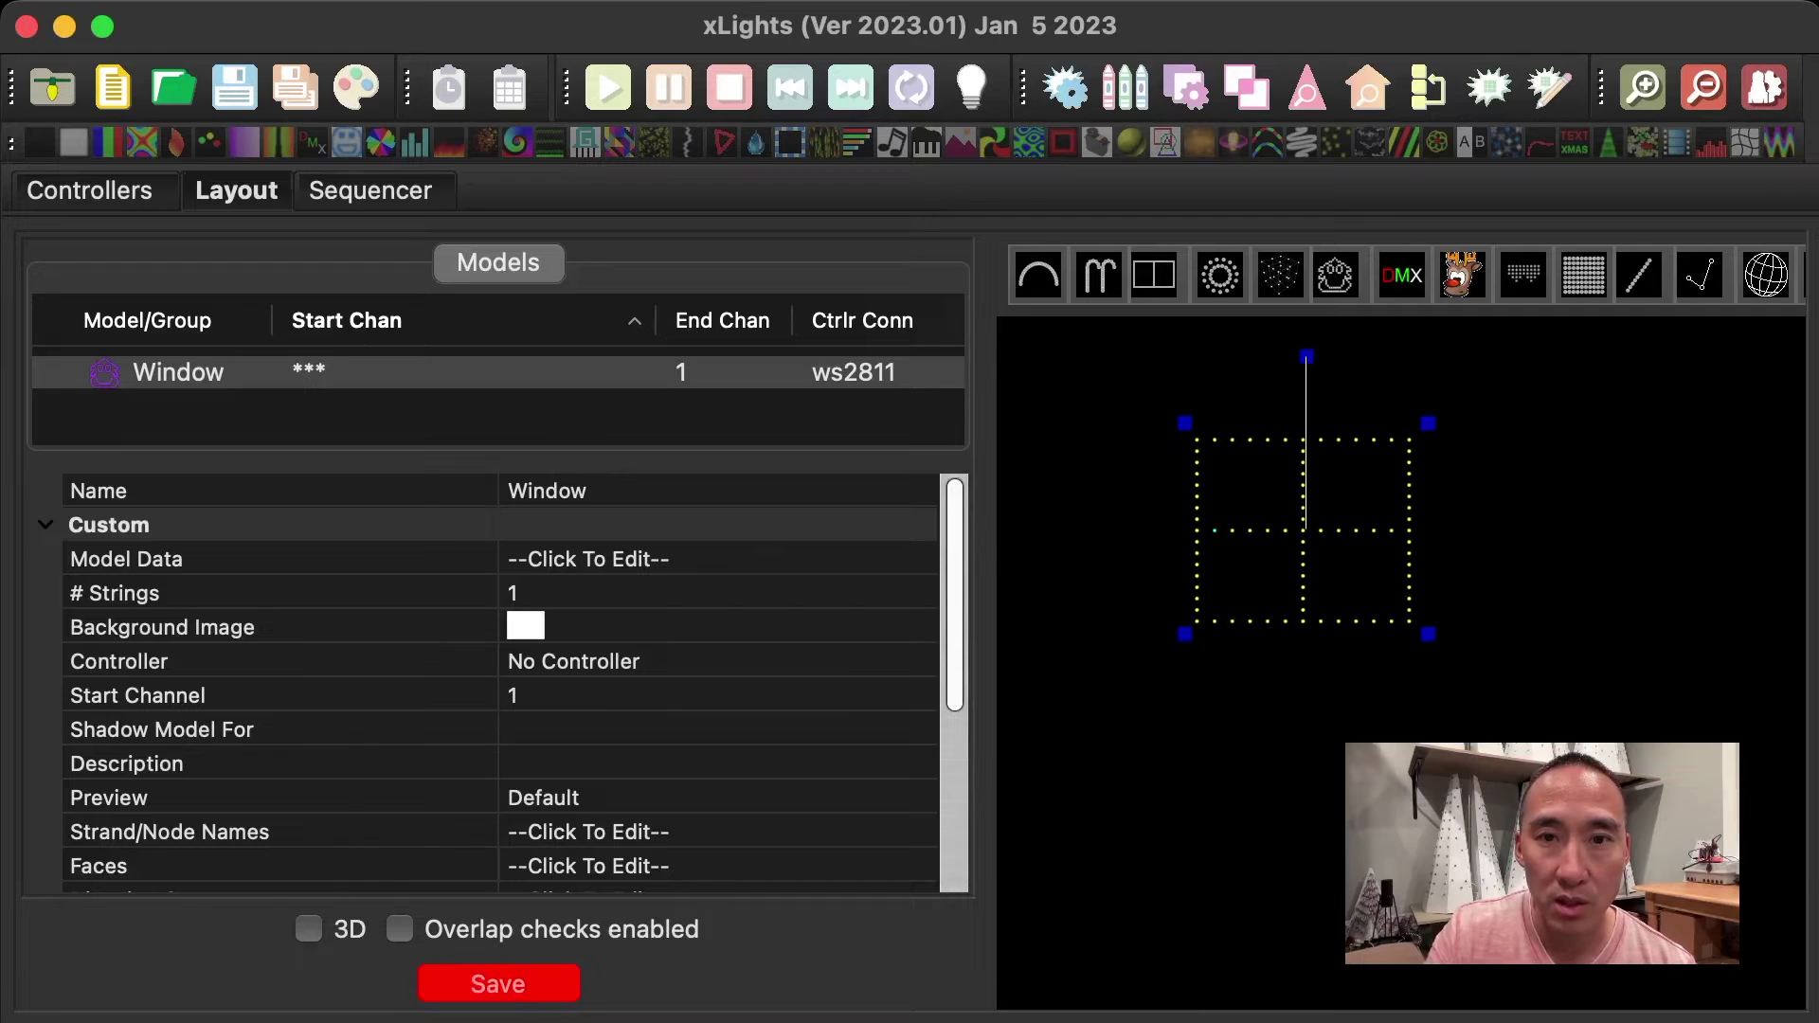
left_click_drag(1303, 530, 1227, 555)
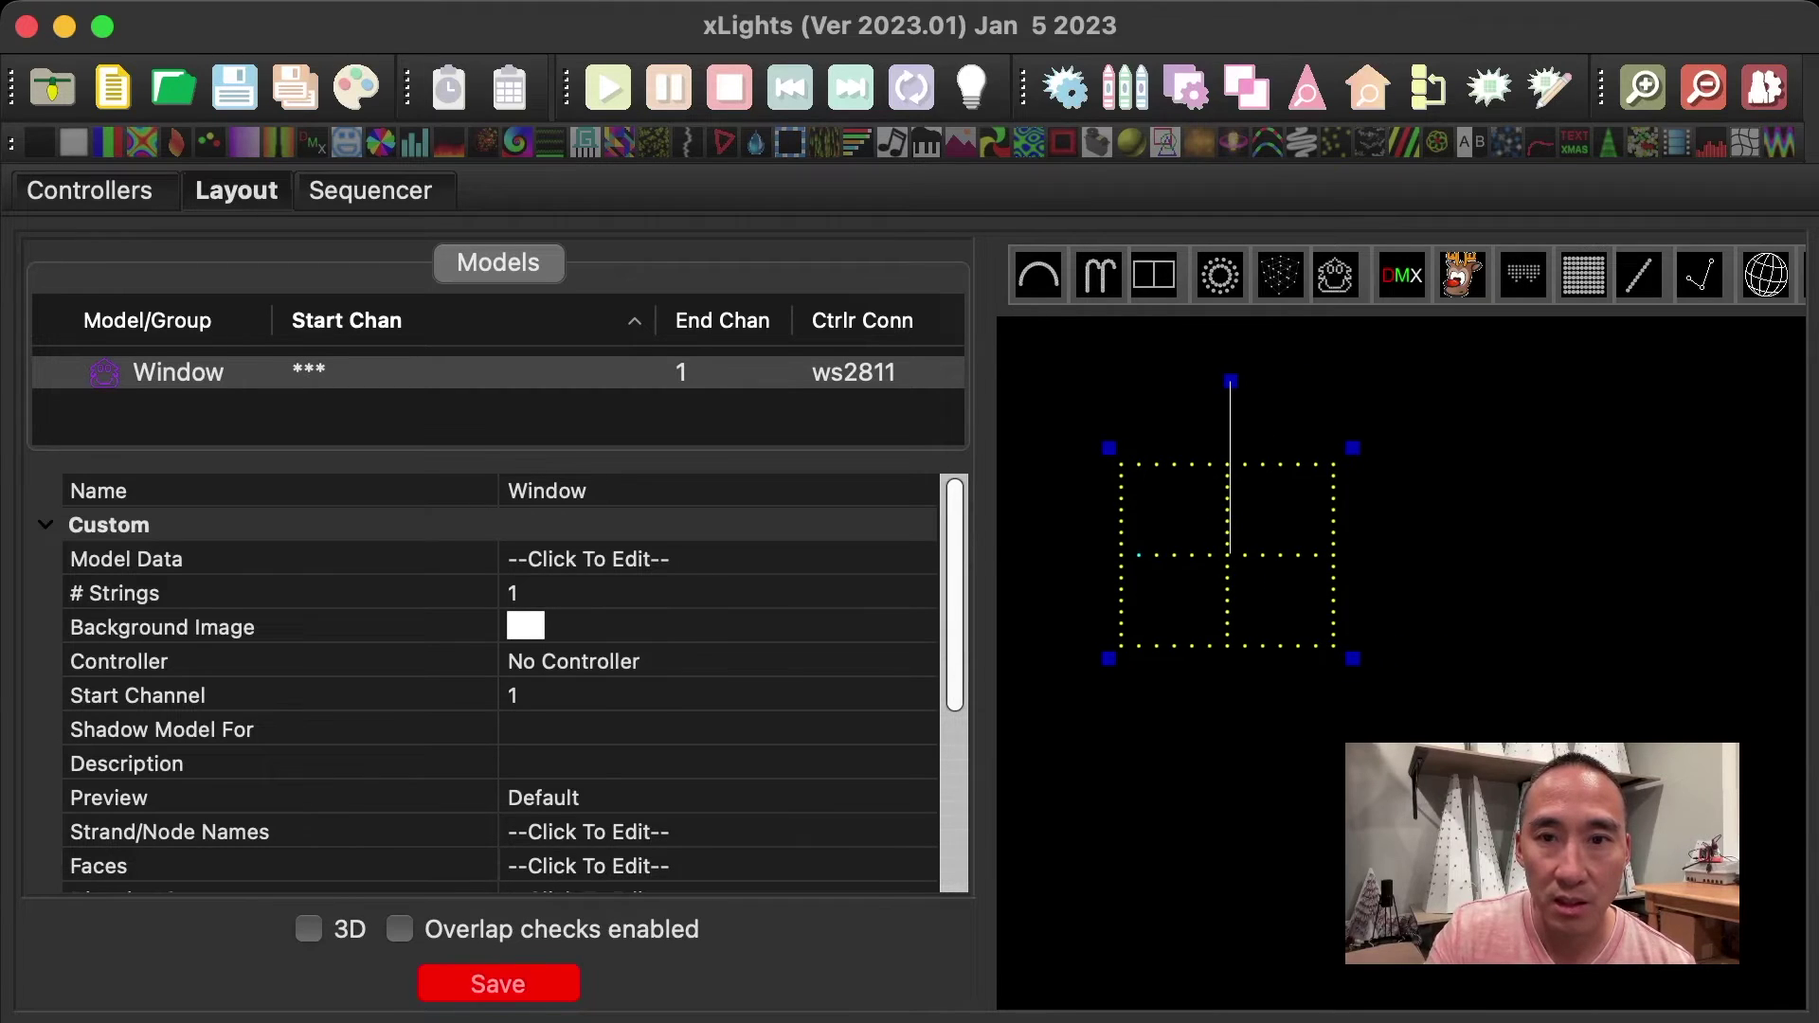
left_click_drag(1353, 658, 1408, 685)
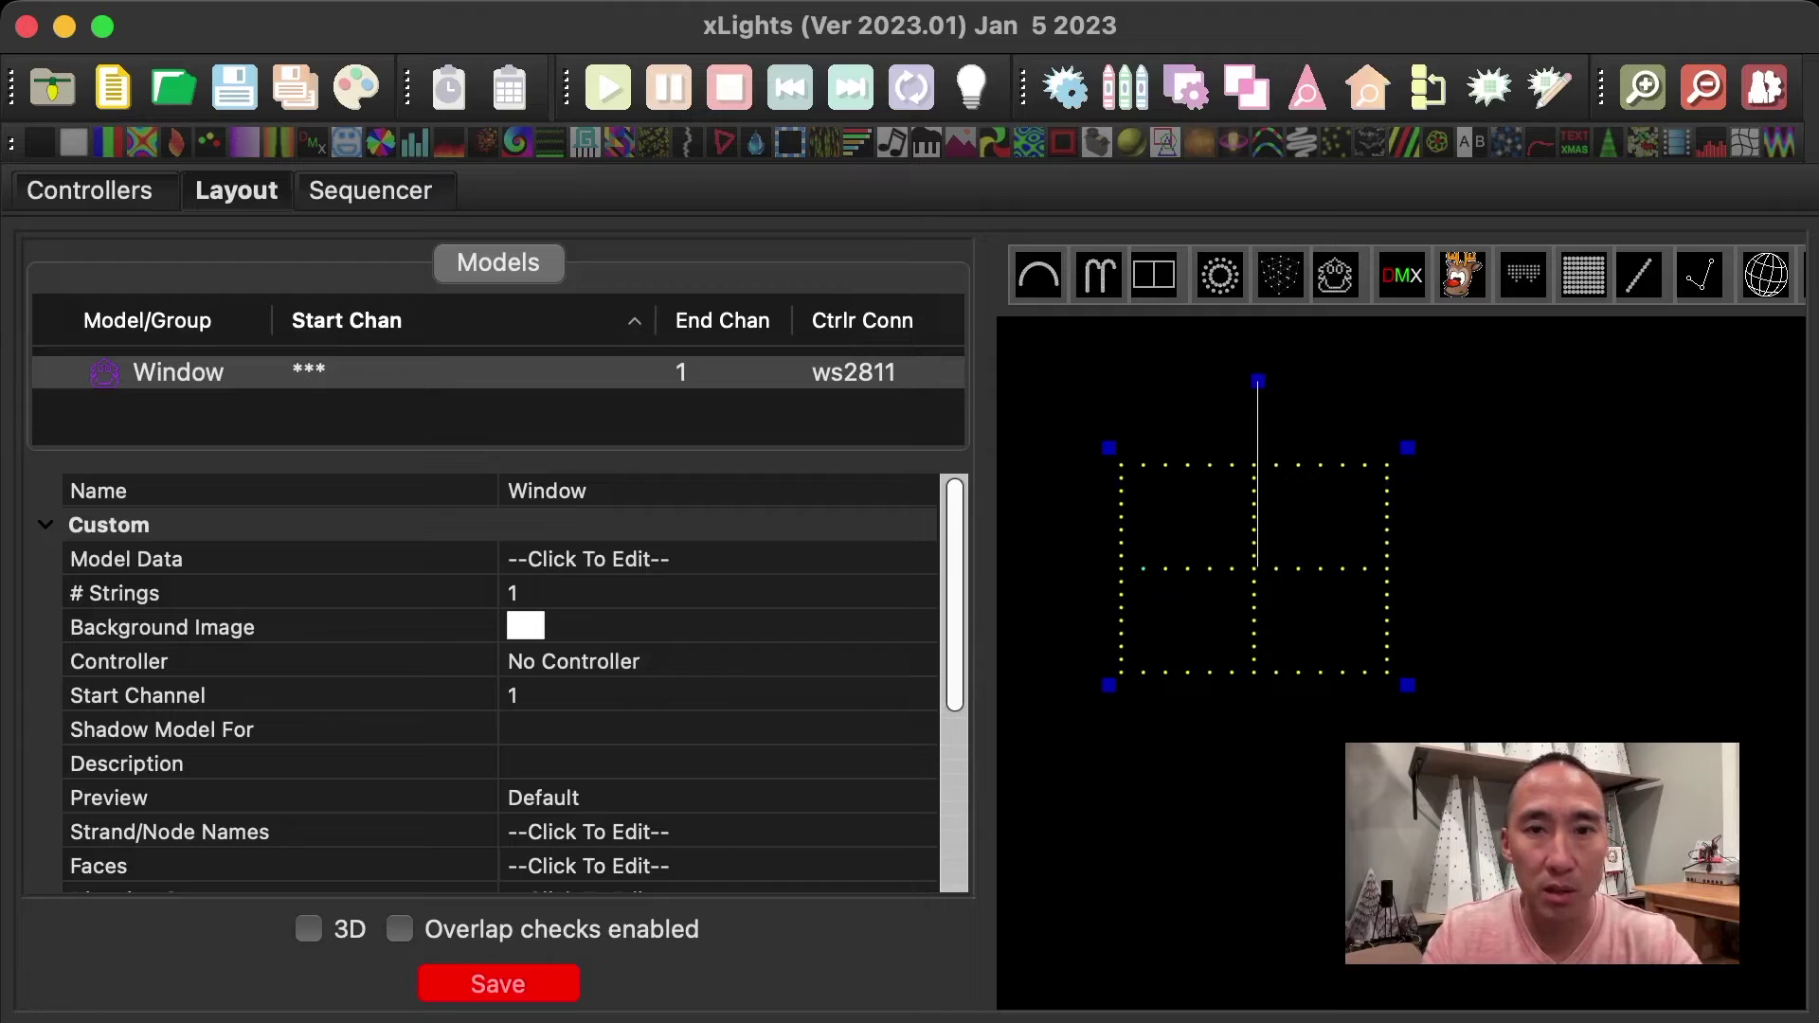
left_click(1449, 720)
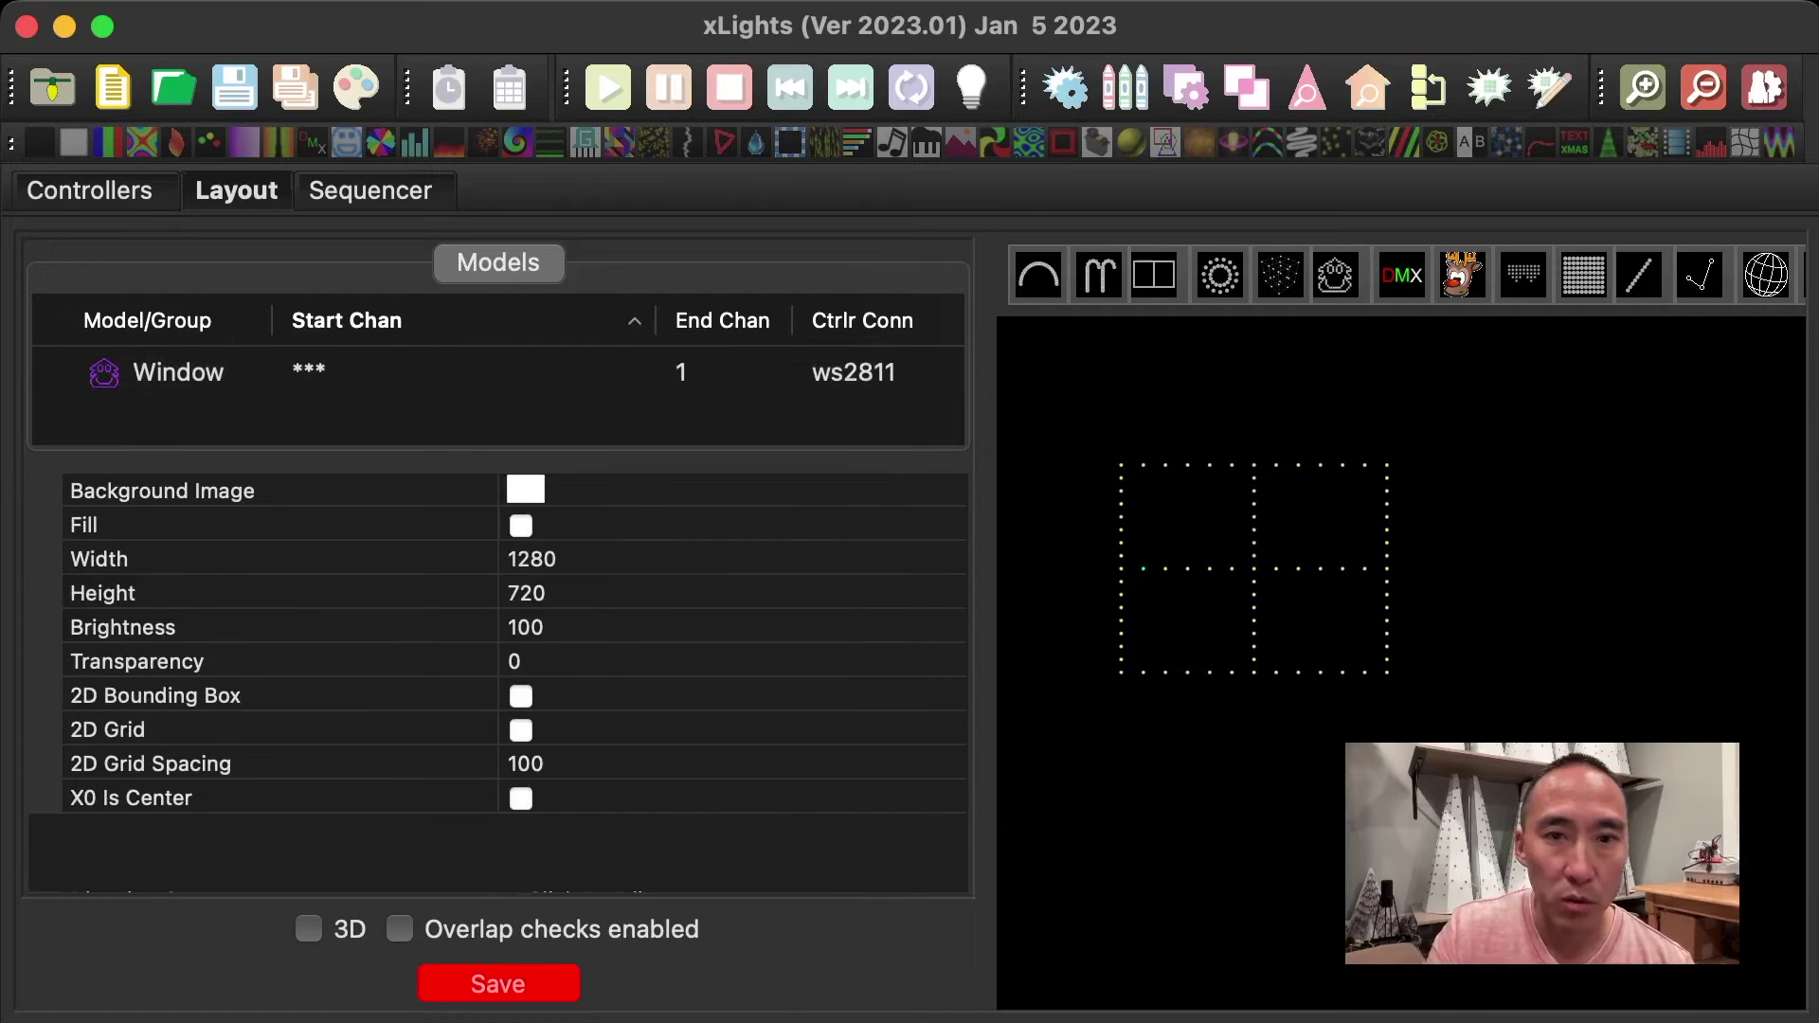
Select the Window model in the layout and open its SubModels editor.
left_click(1255, 569)
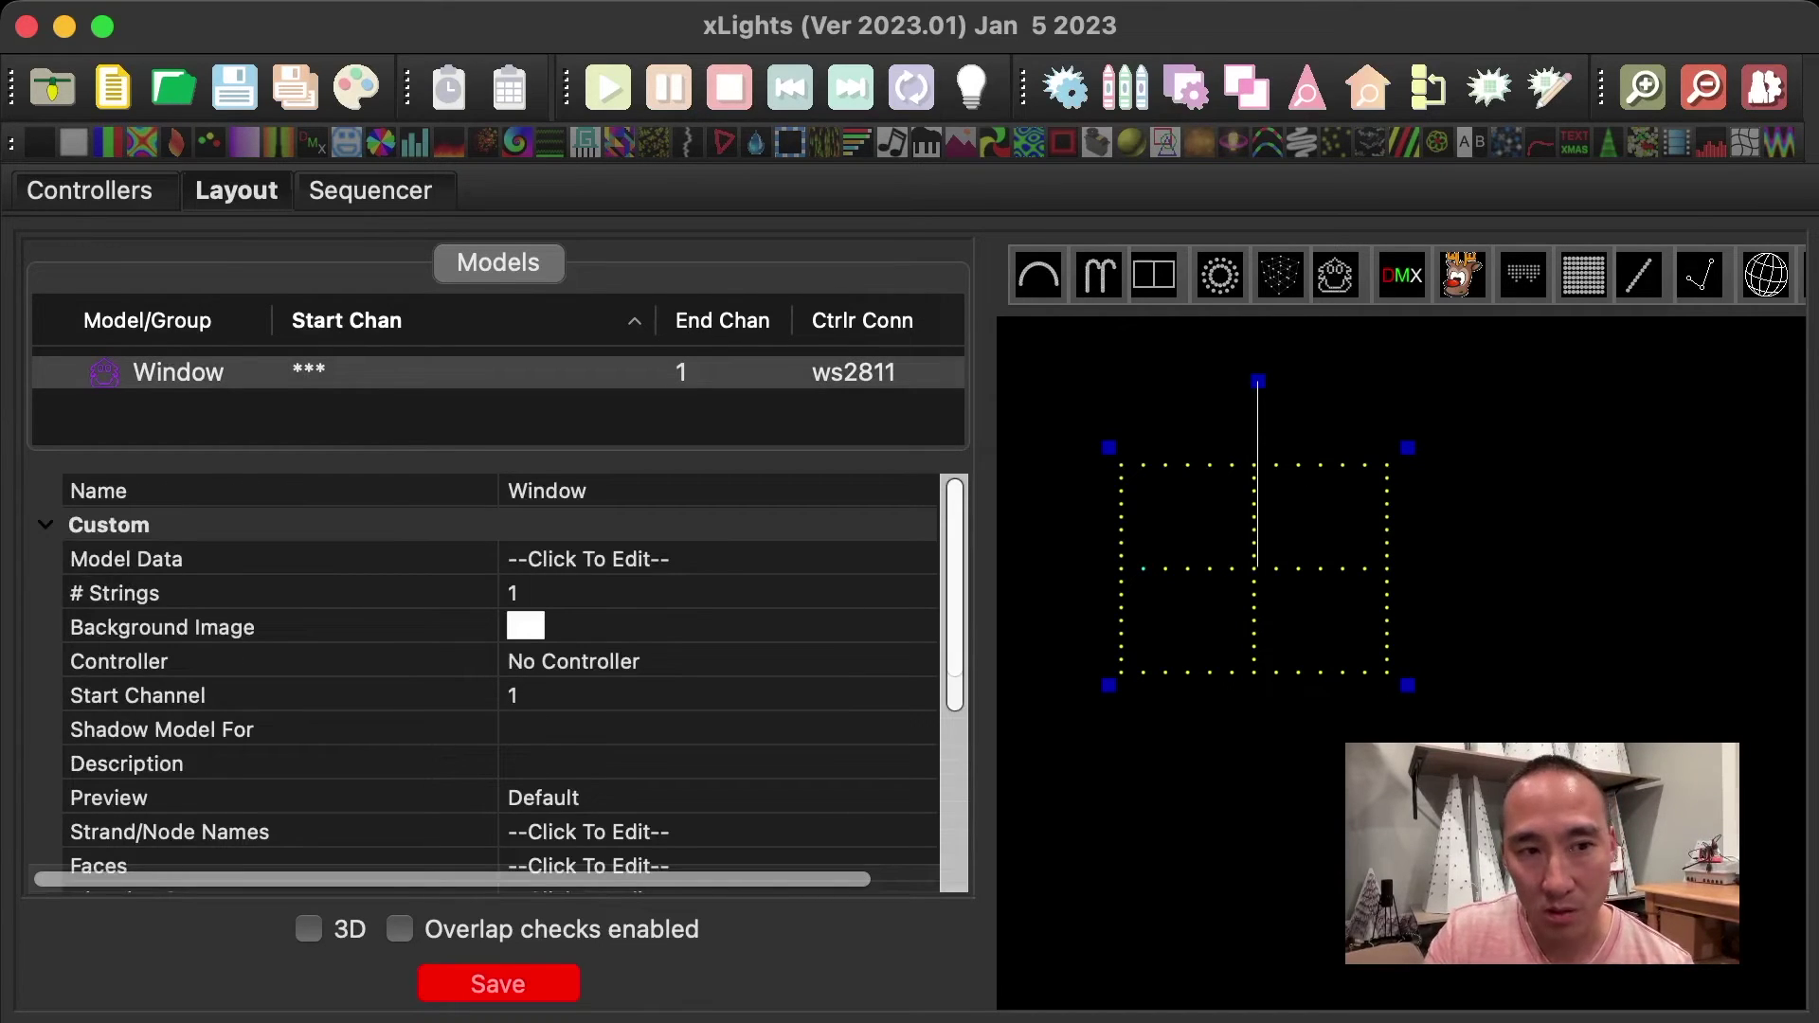
scroll(499, 682, "down", 5)
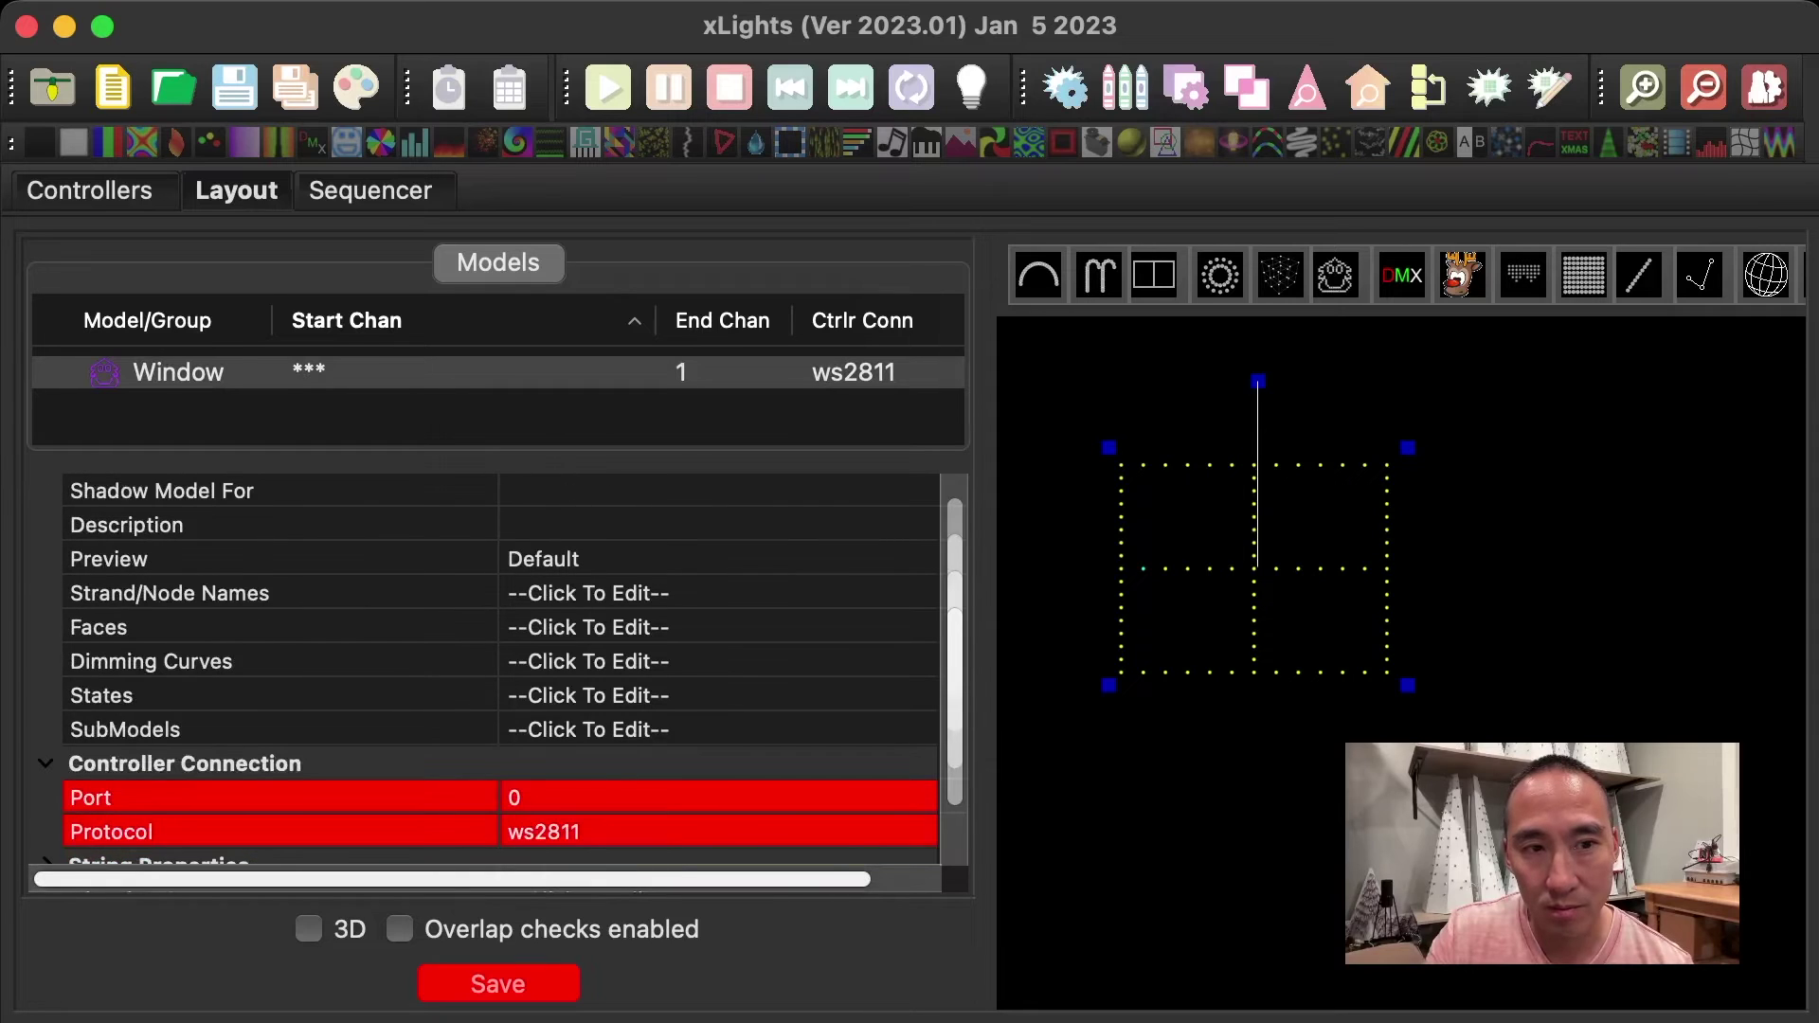
scroll(499, 667, "down", 2)
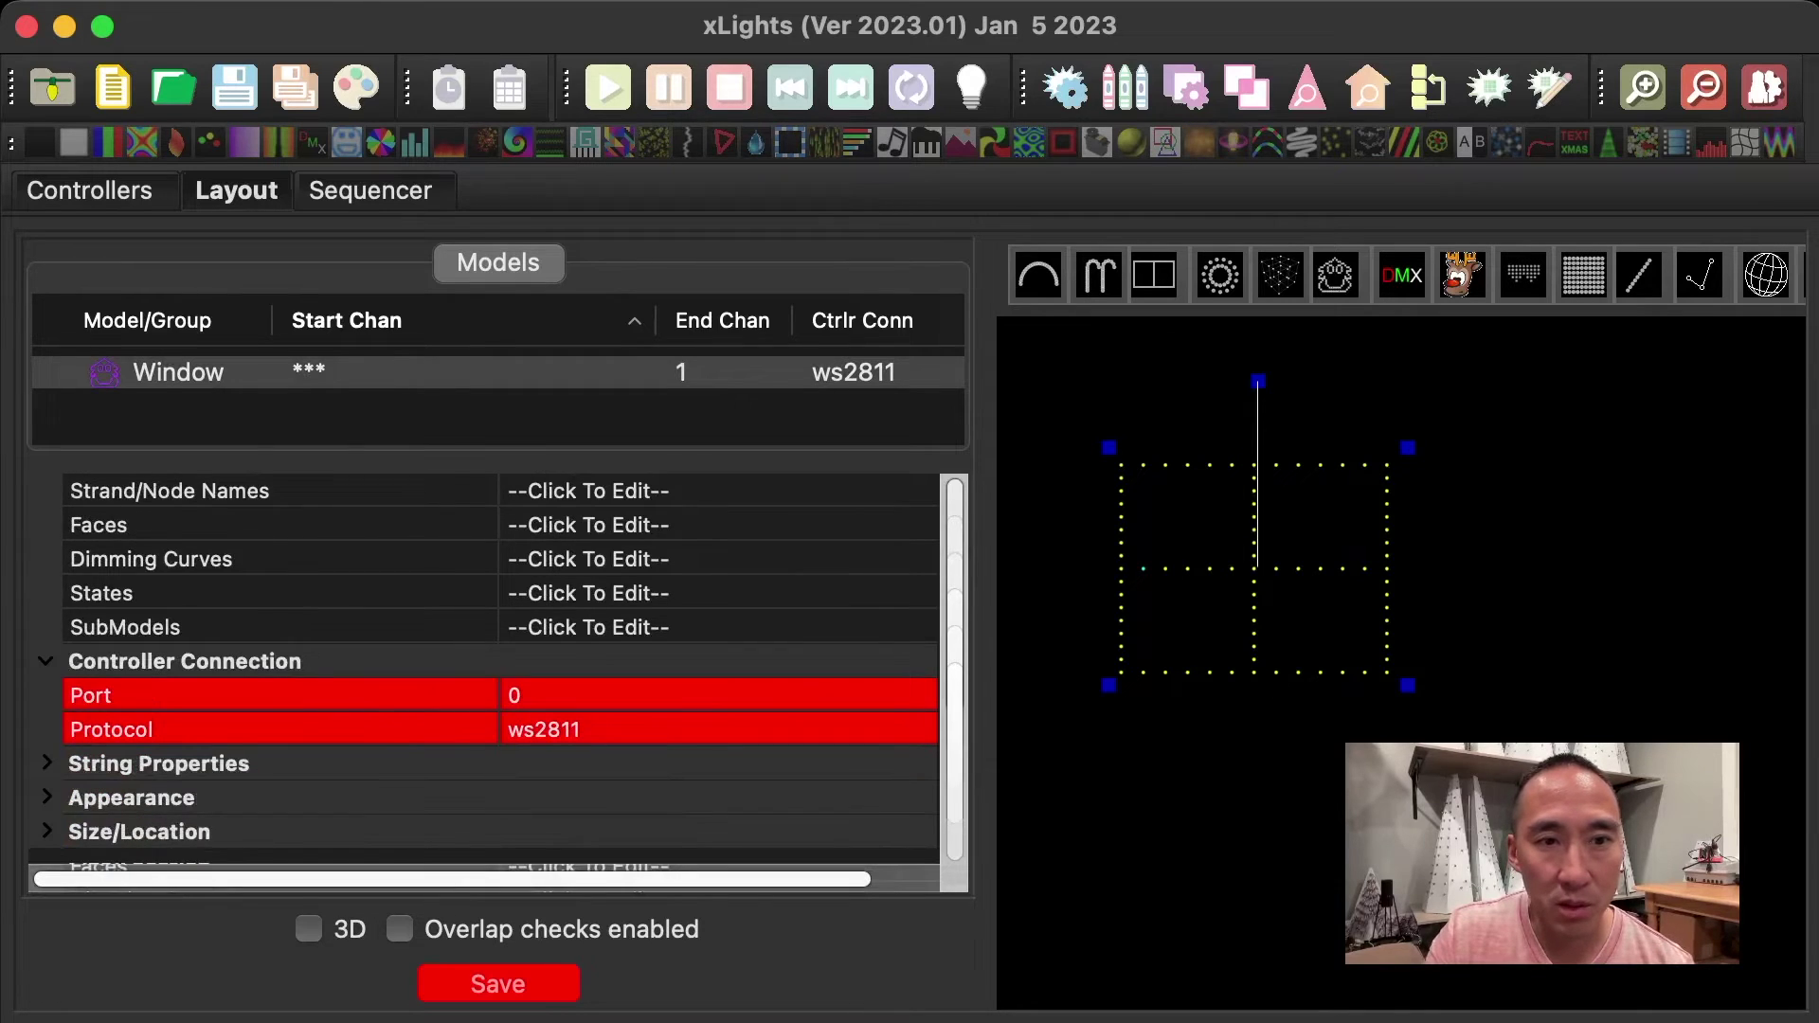
left_click(587, 627)
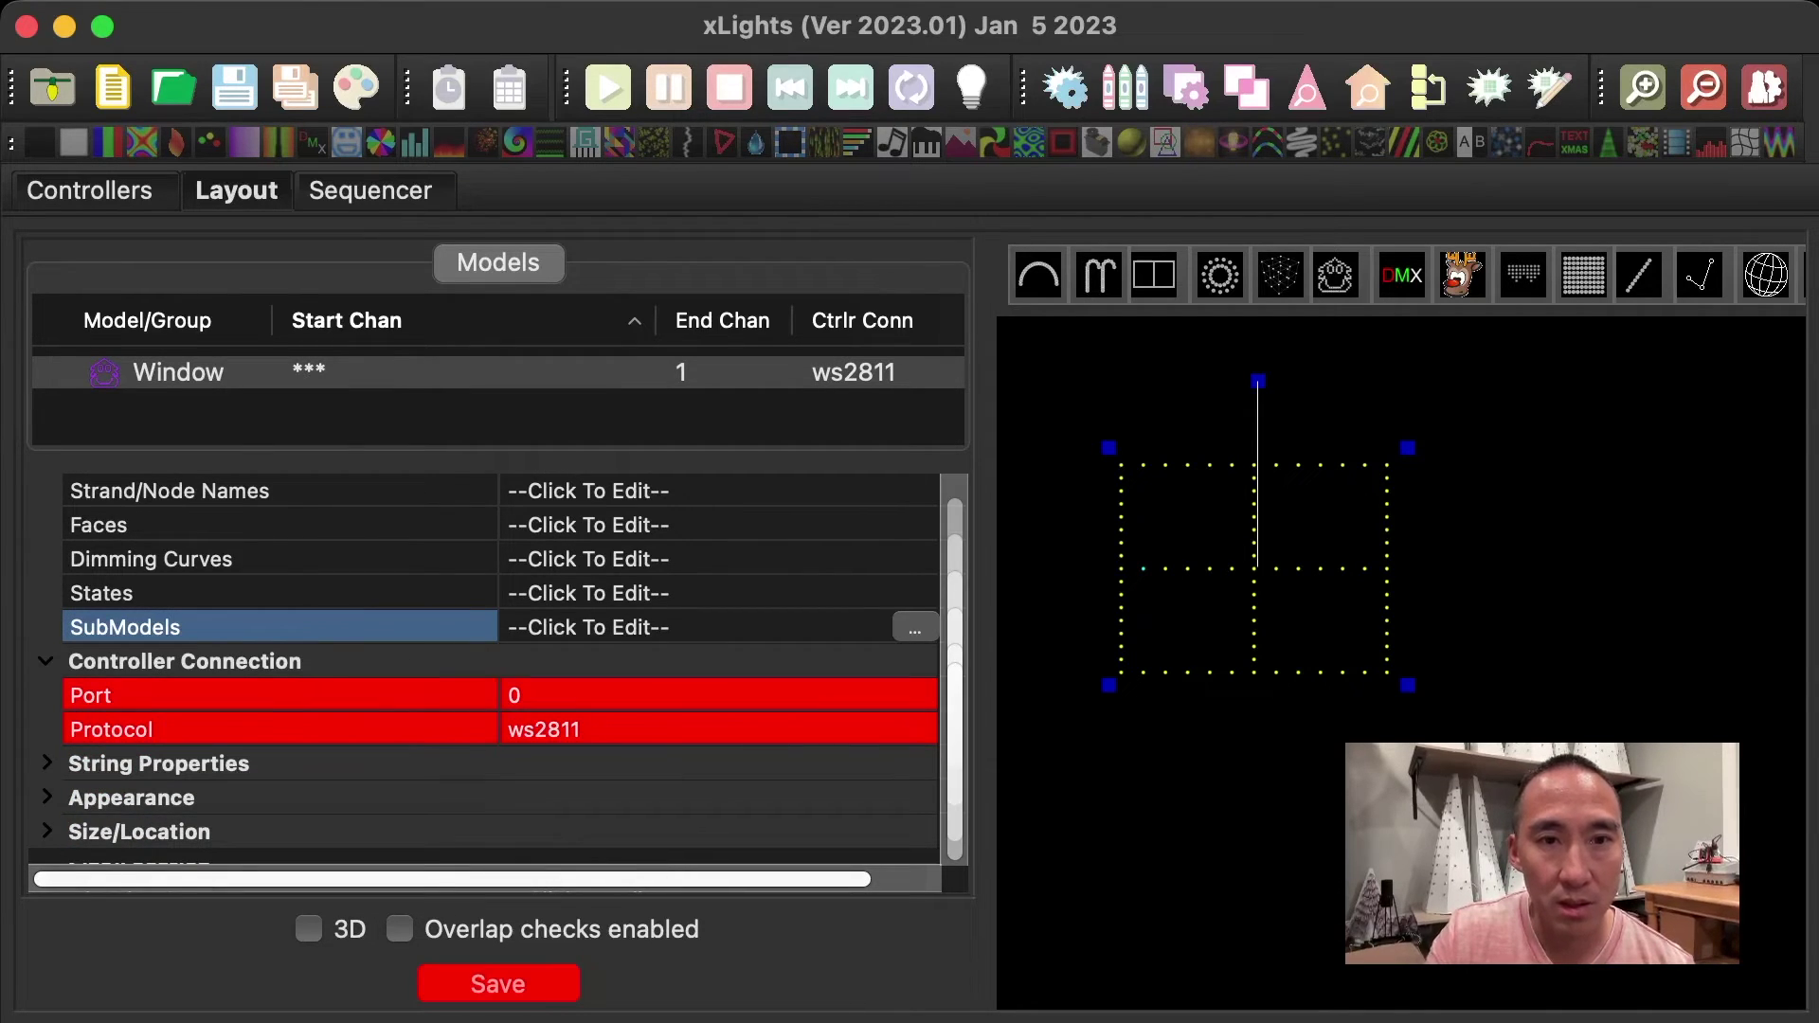
left_click(914, 627)
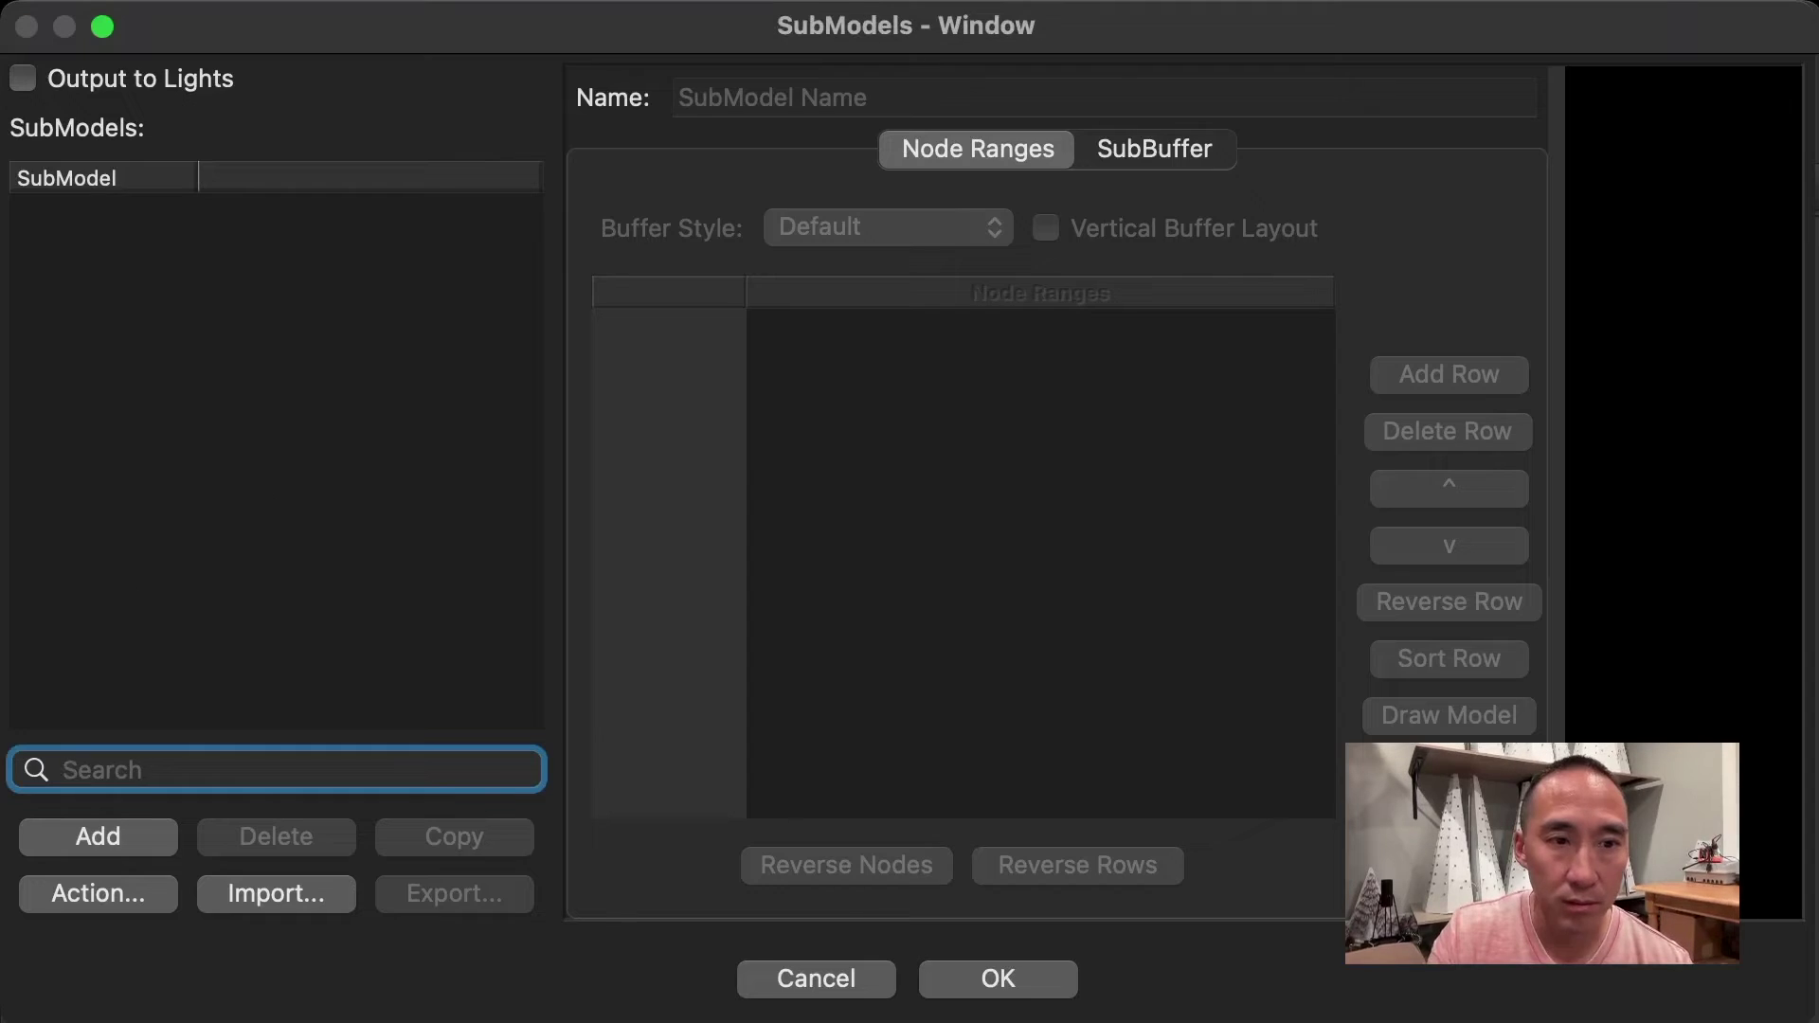
Add a sub-model named Outline to the Window model with the node ranges 32-67, 12-31.
left_click(98, 837)
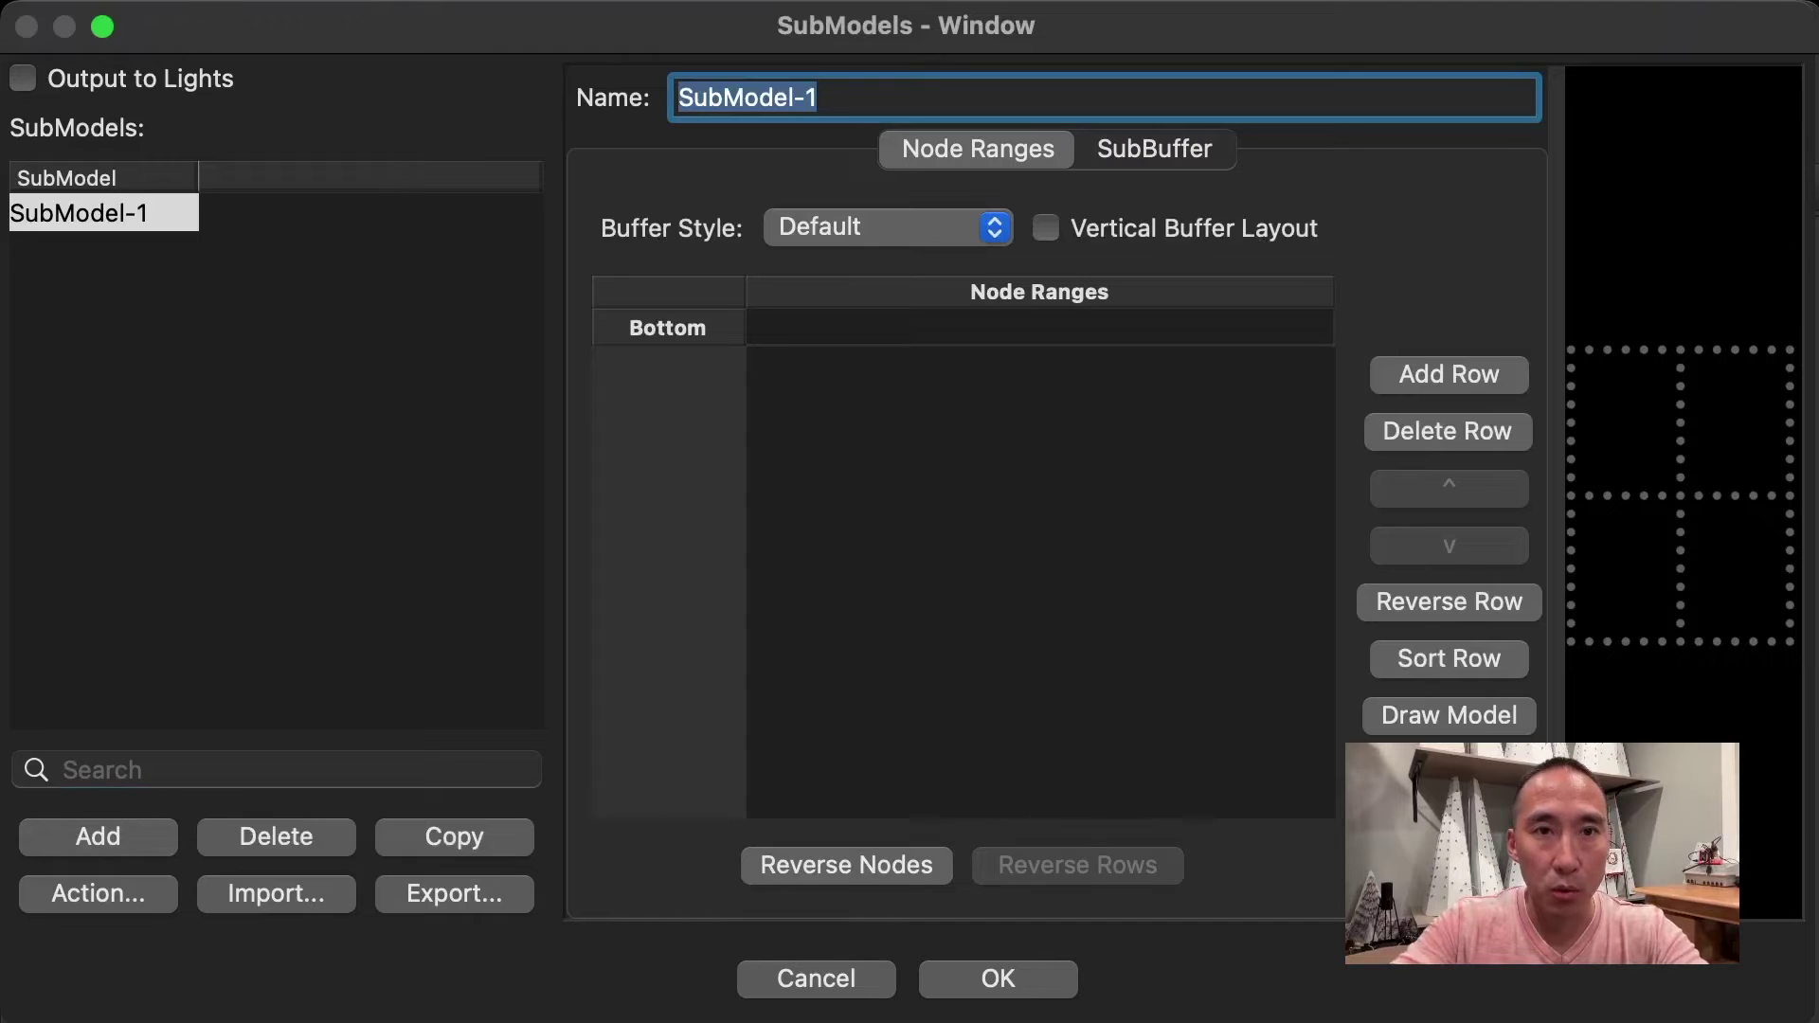
type("Border")
key("BackSpace")
key("BackSpace")
key("BackSpace")
key("BackSpace")
key("BackSpace")
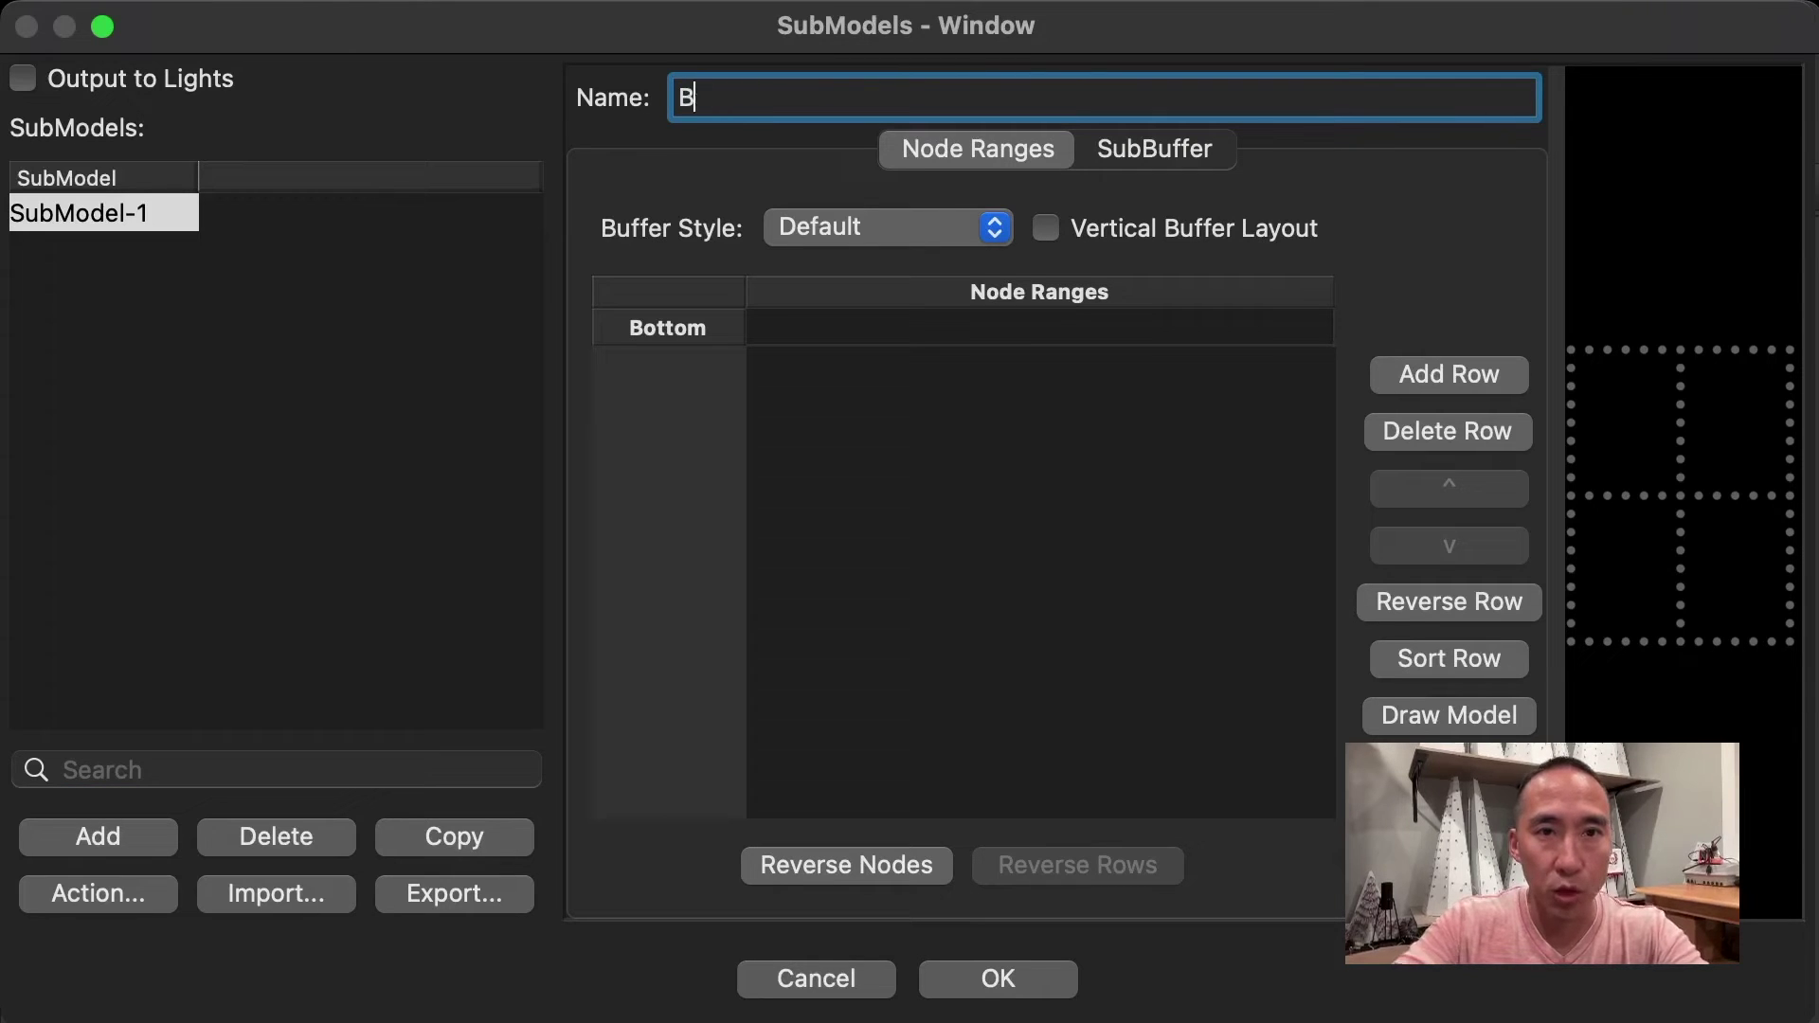
key("BackSpace")
type("Outline")
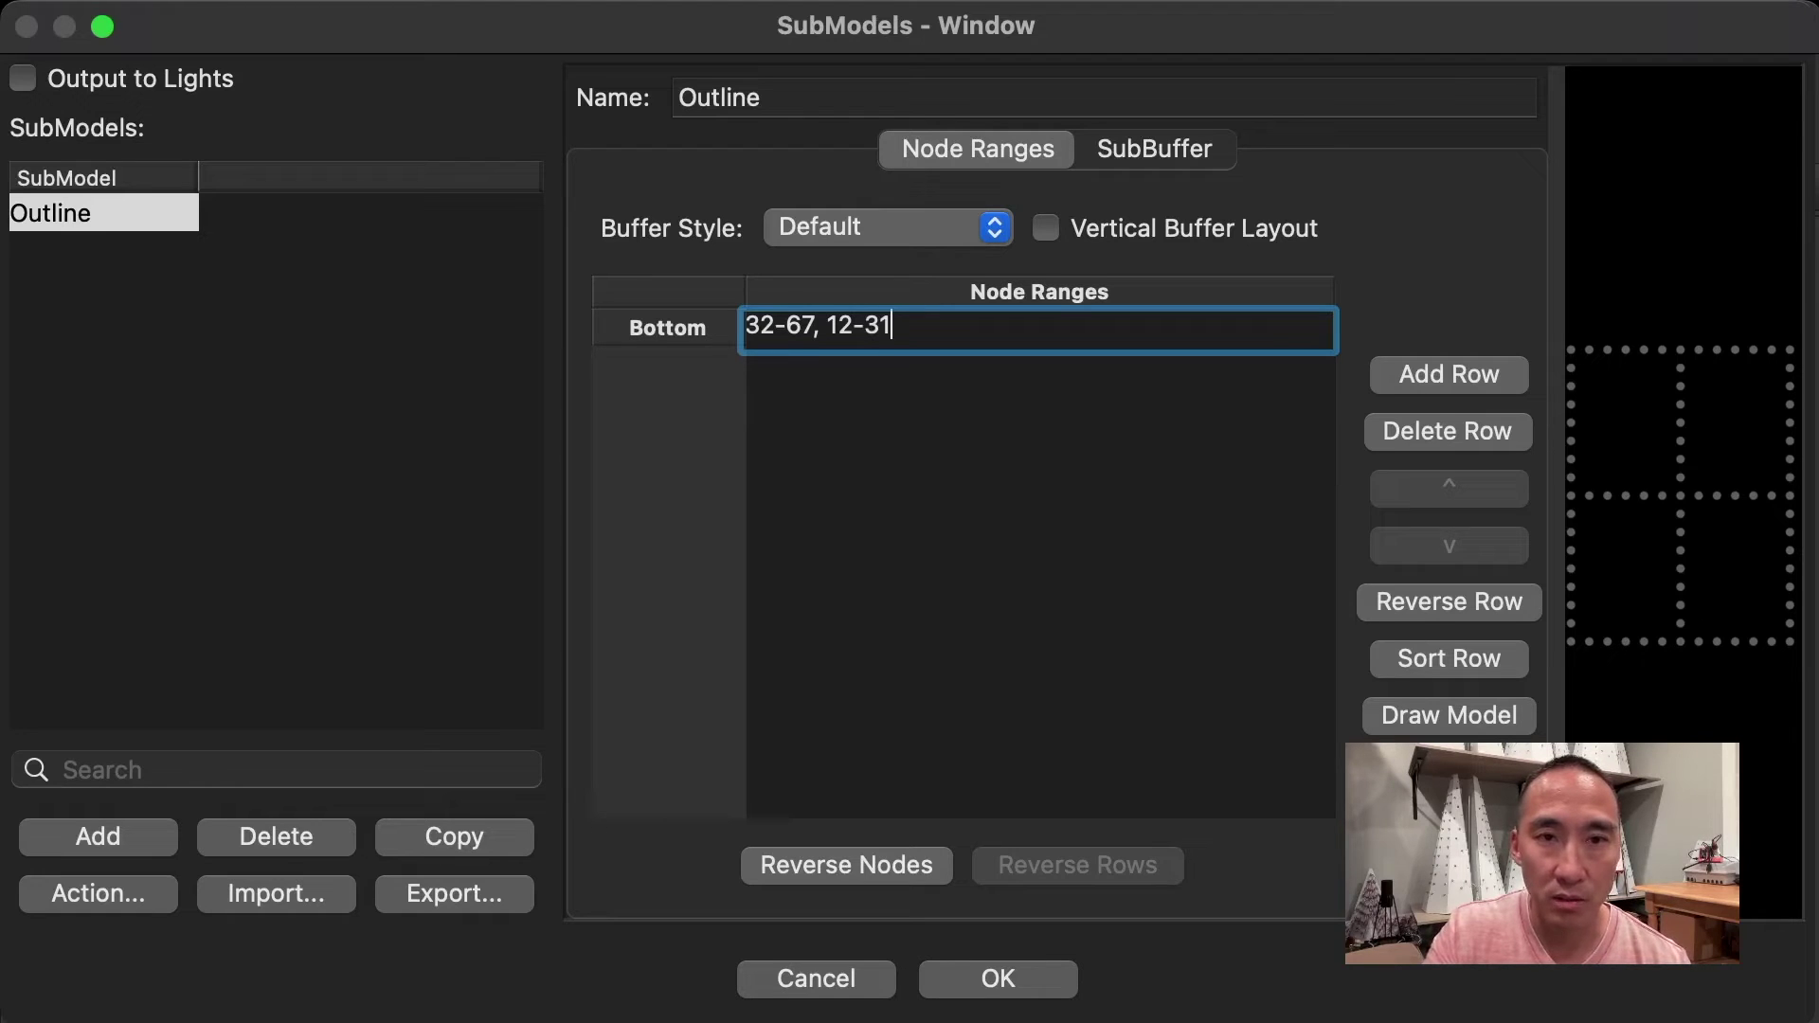
key("Return")
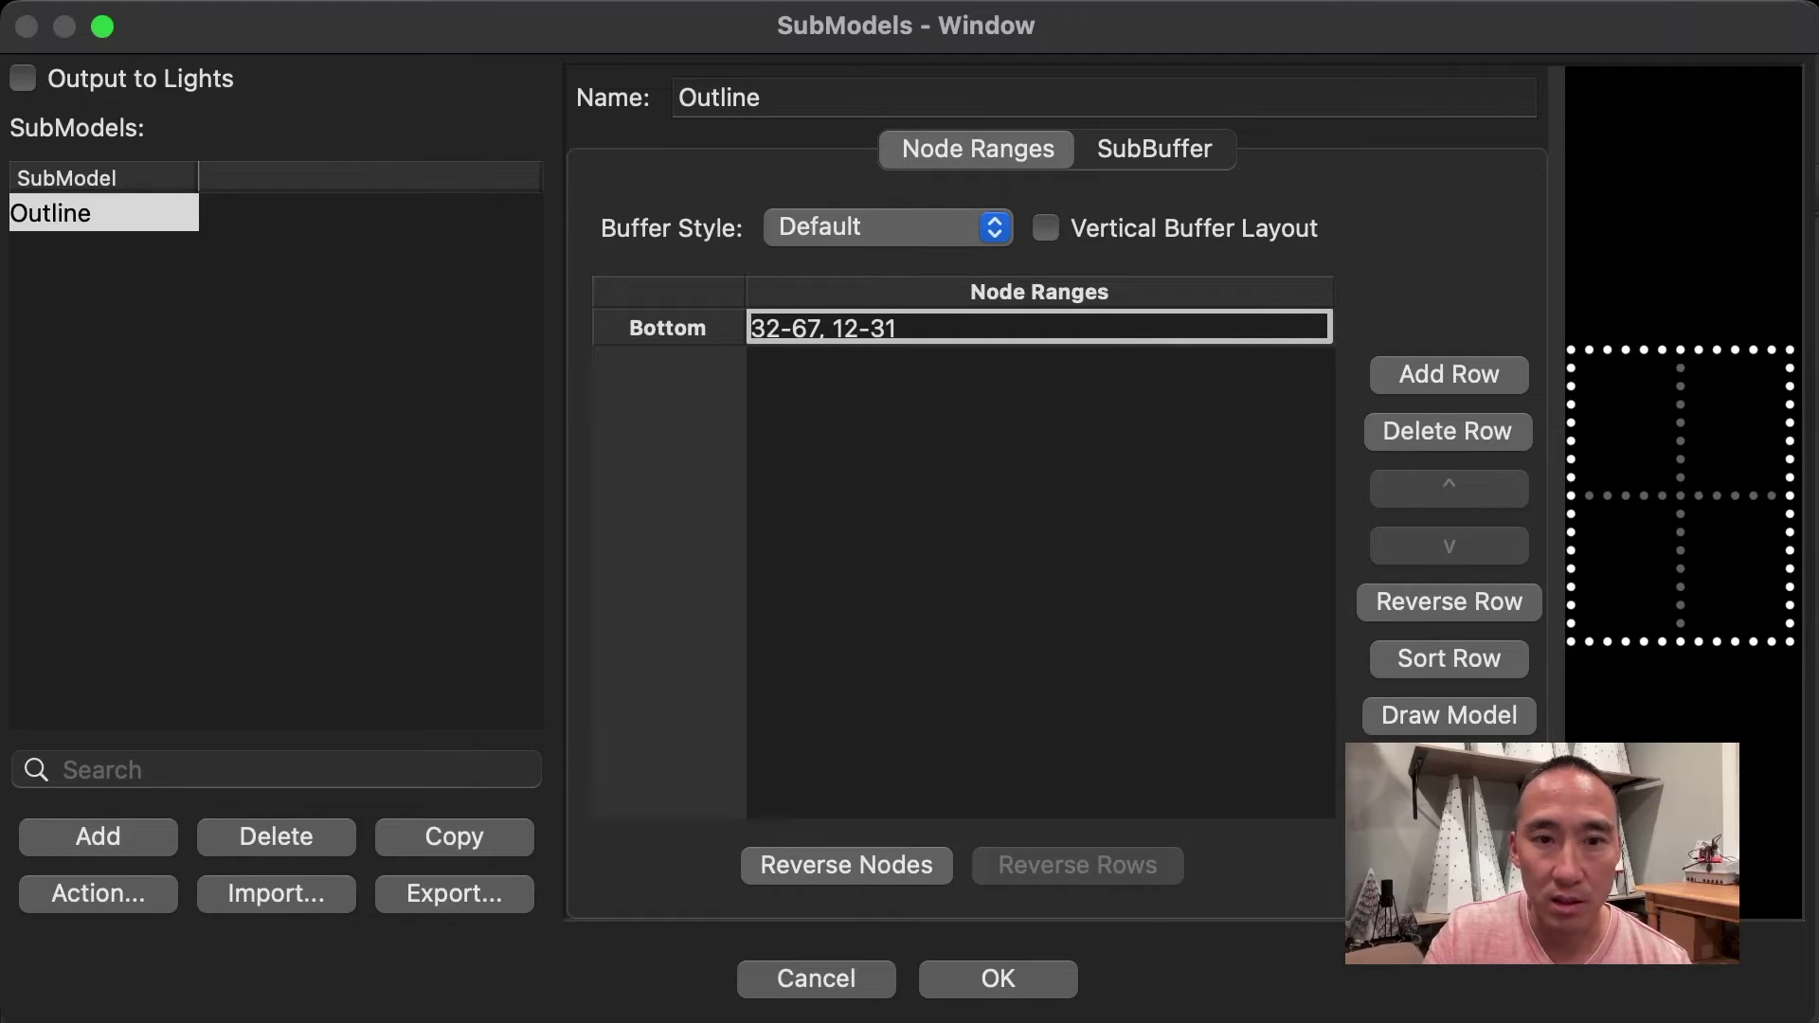
Add another sub-model after Outline and accept the Window model's sub-model definitions.
left_click(98, 836)
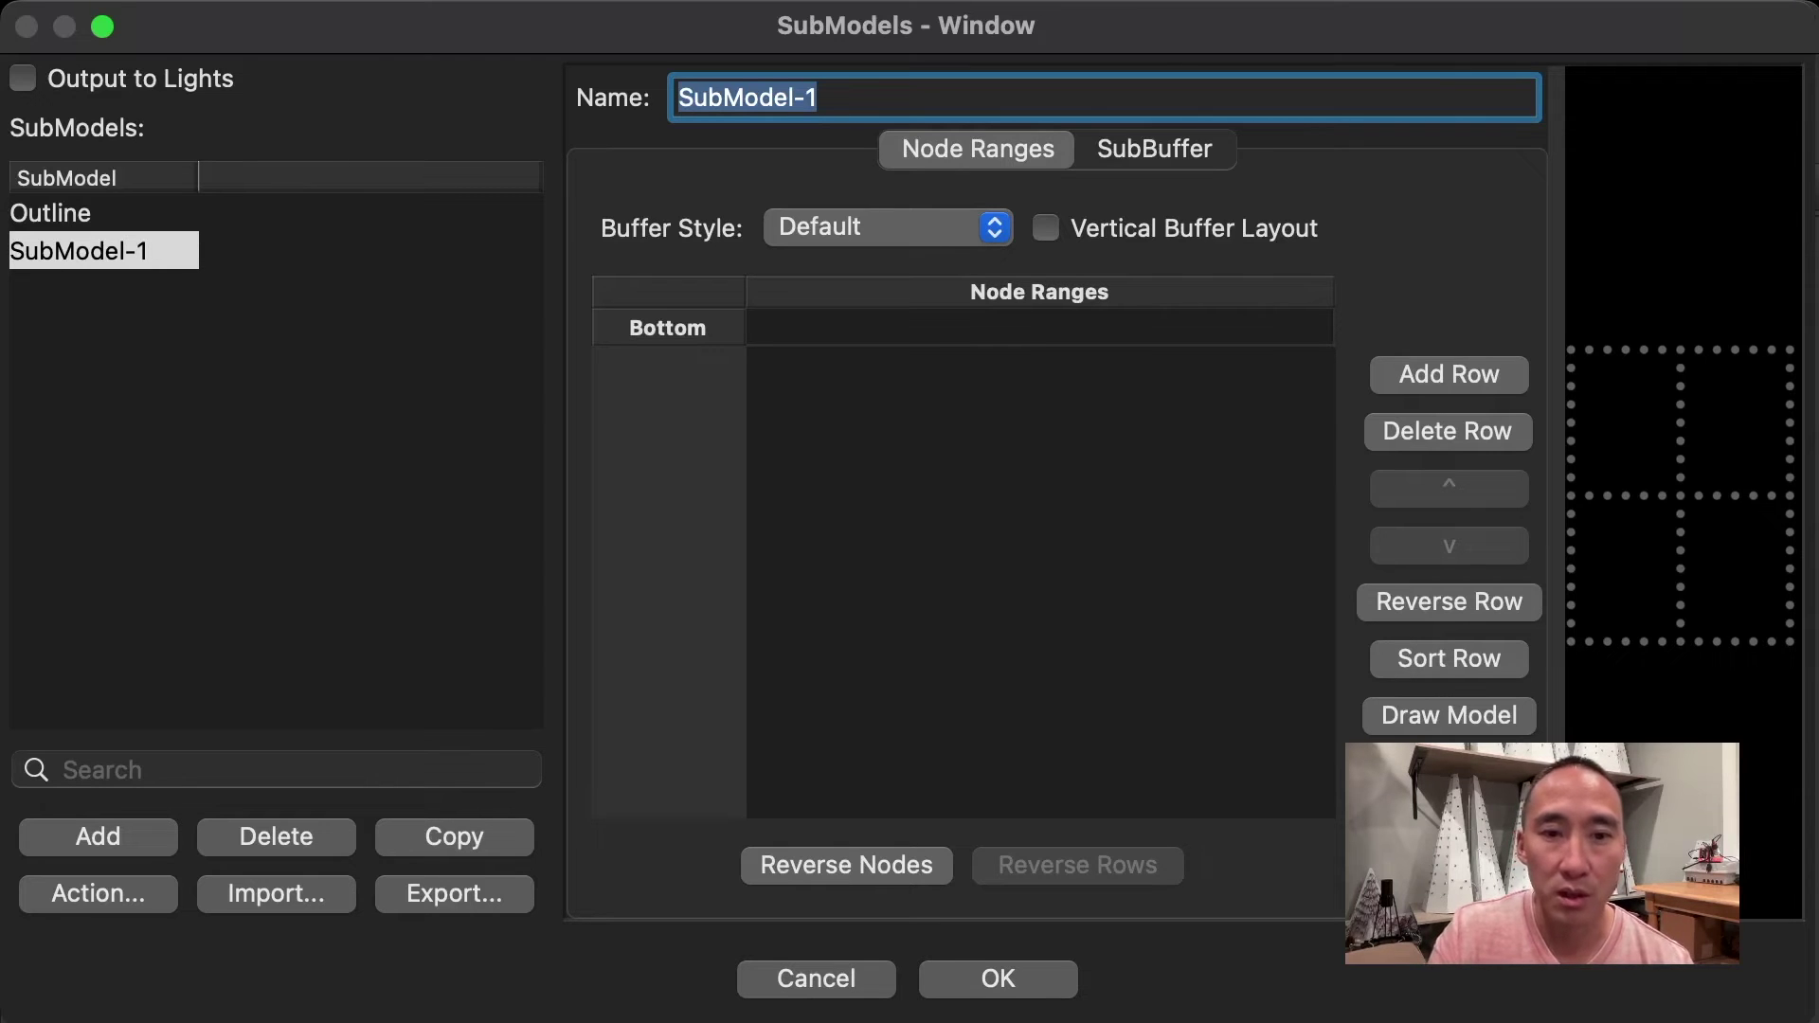
key("Return")
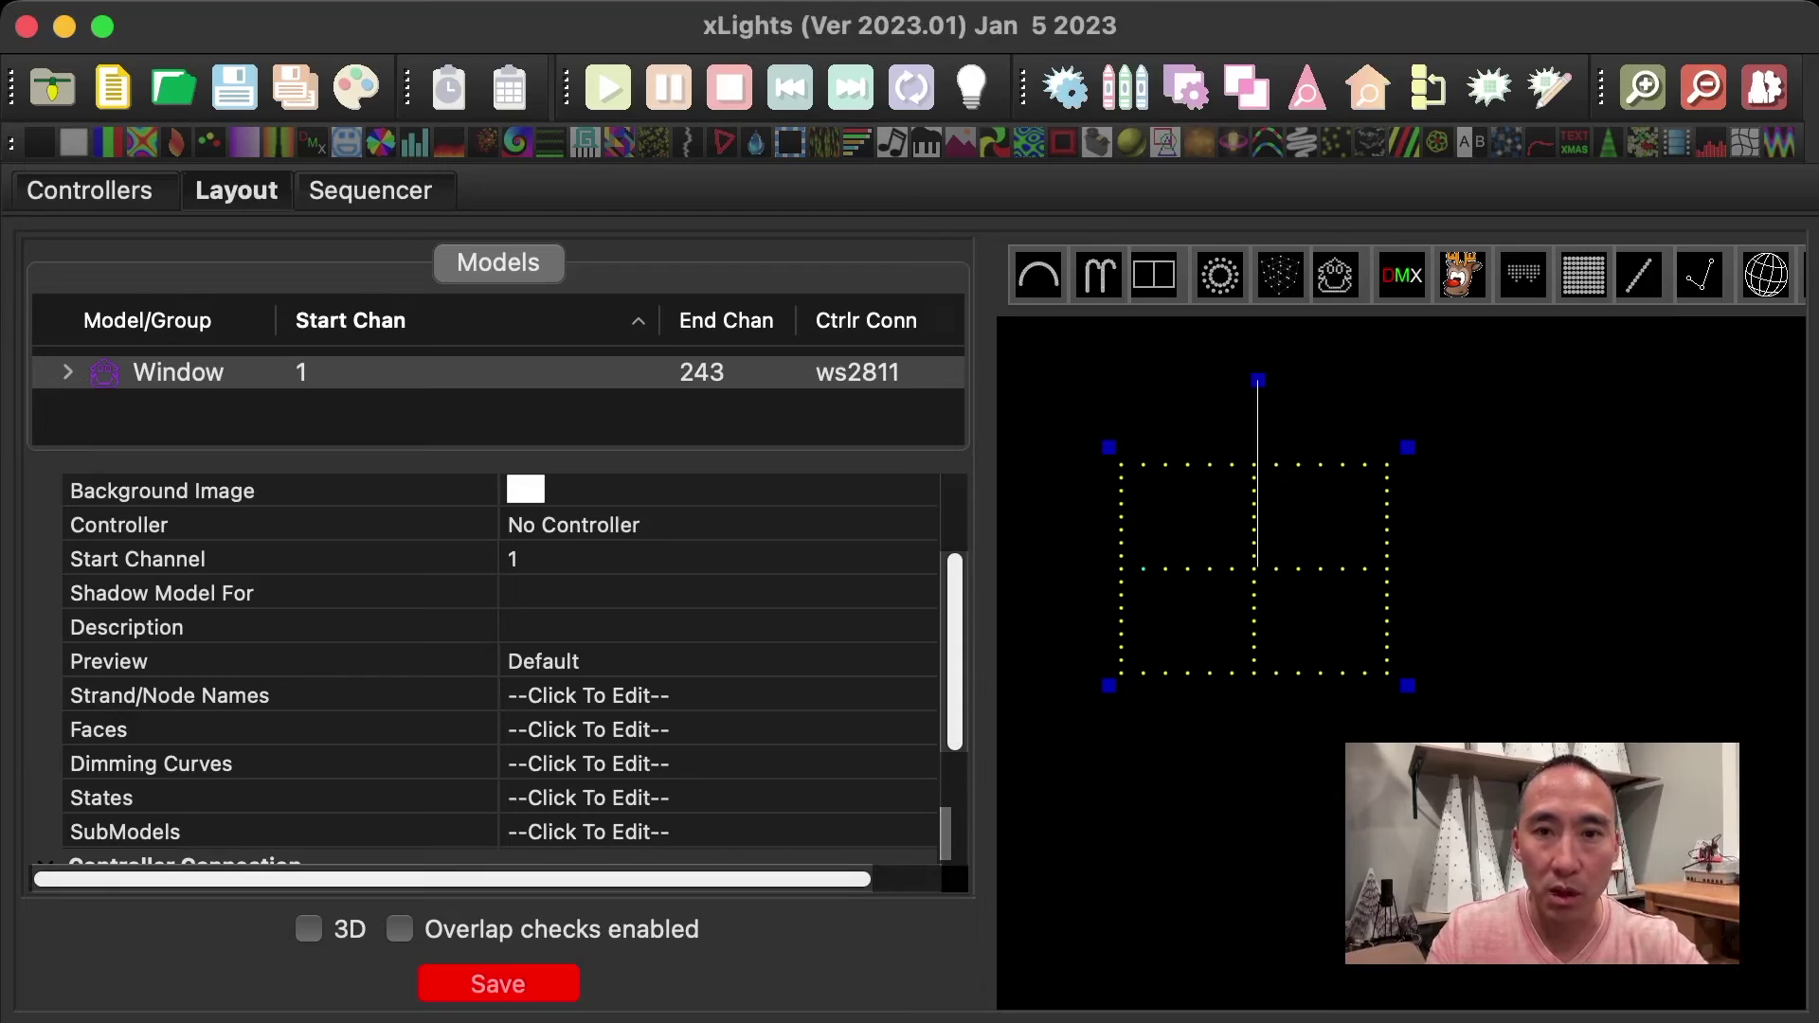
Paste a copy of the Window model, place it directly to the right of the original at the same height, and deselect it.
key("Escape")
key("super+v")
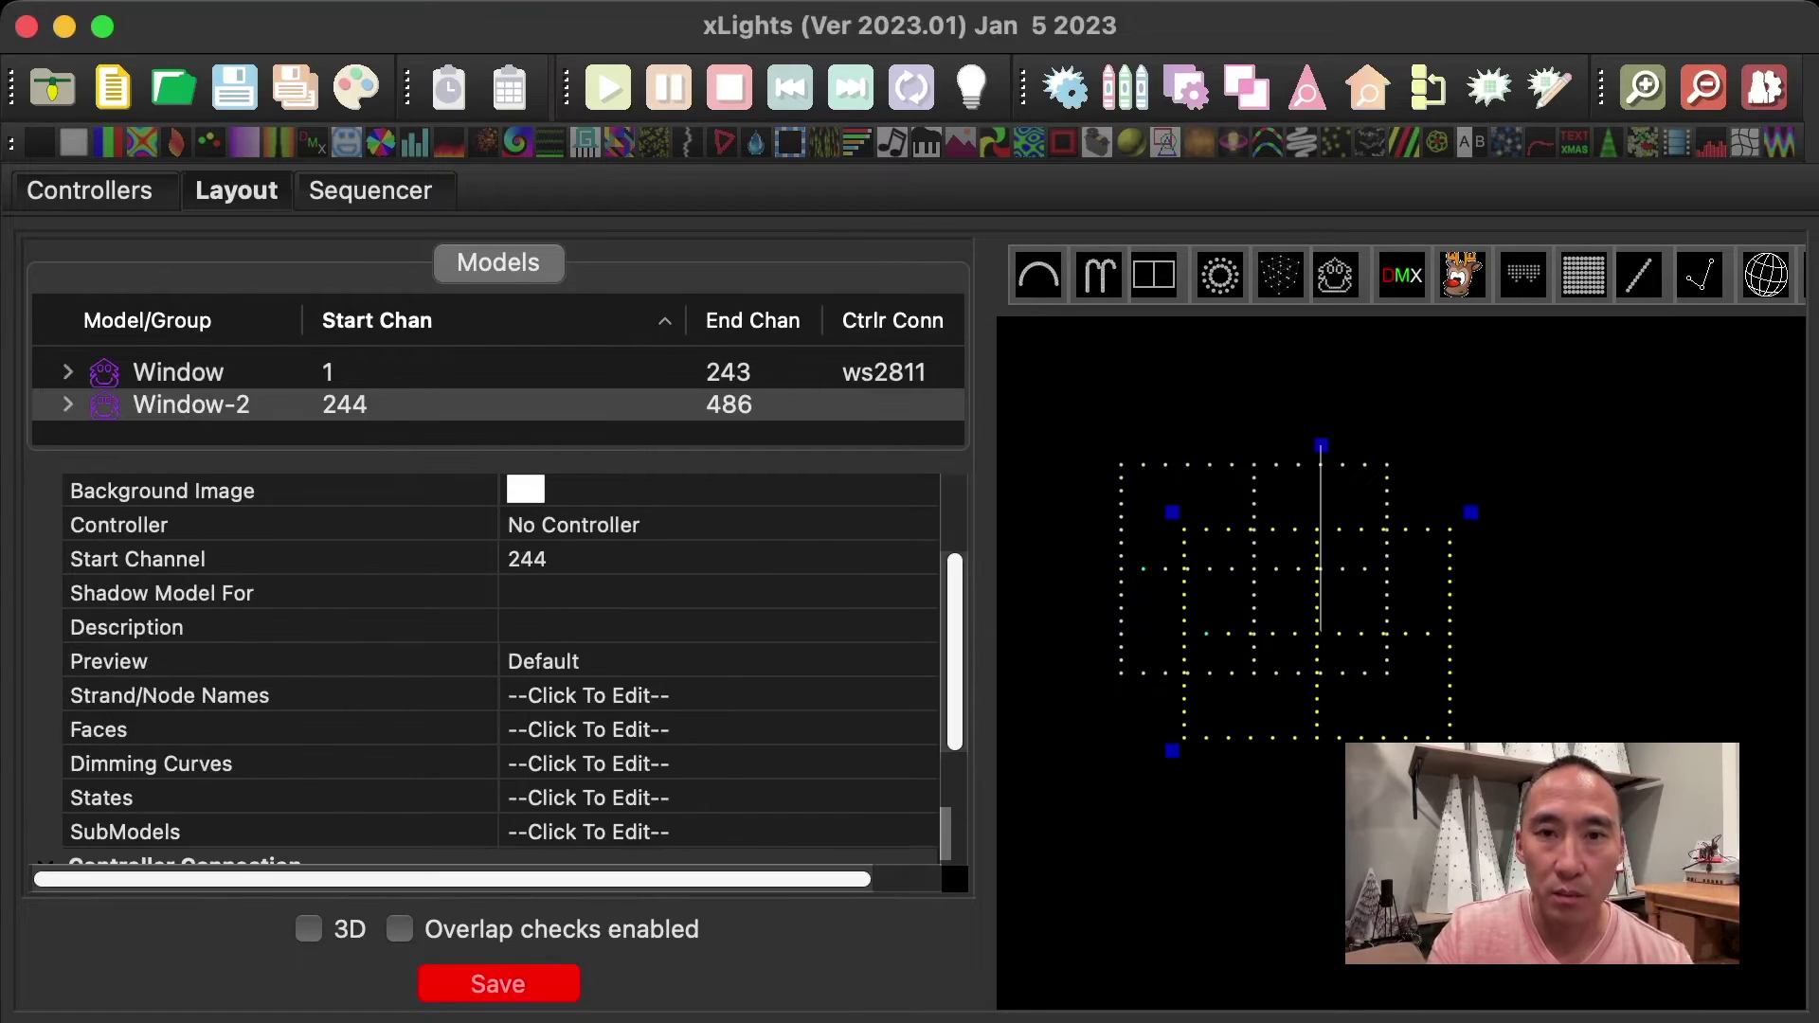
left_click_drag(1320, 631, 1531, 568)
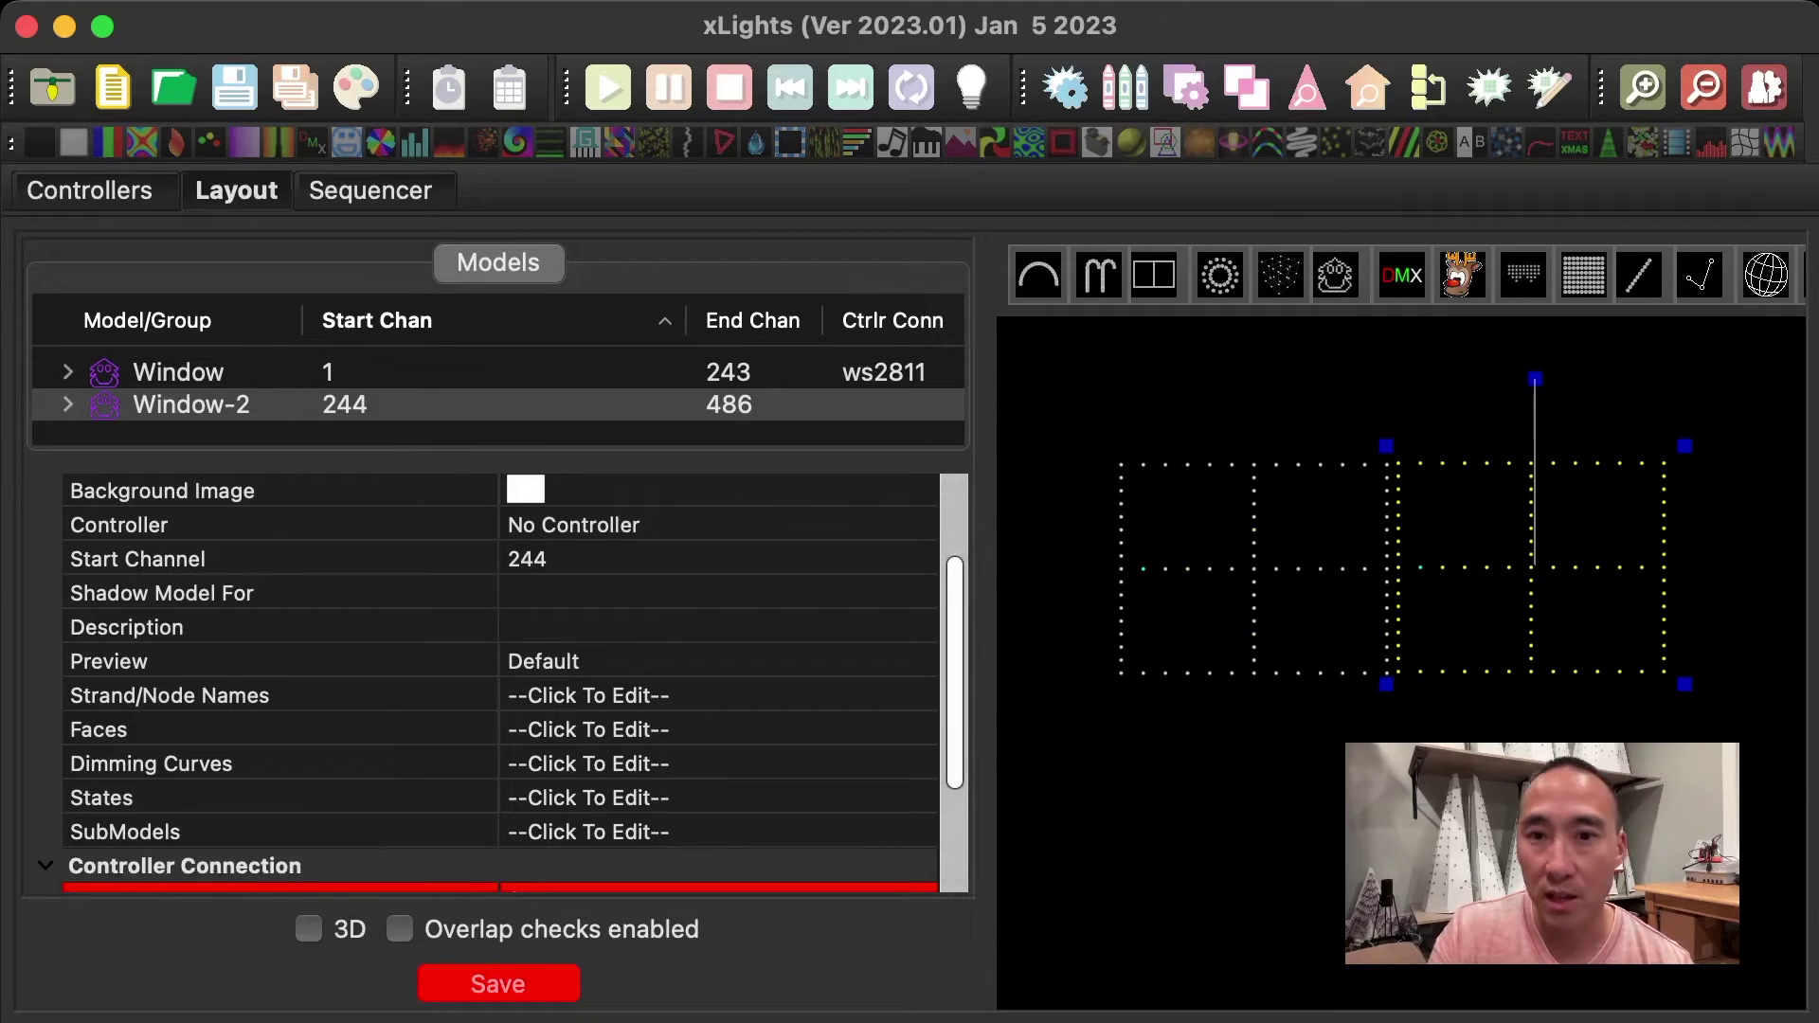
key("Escape")
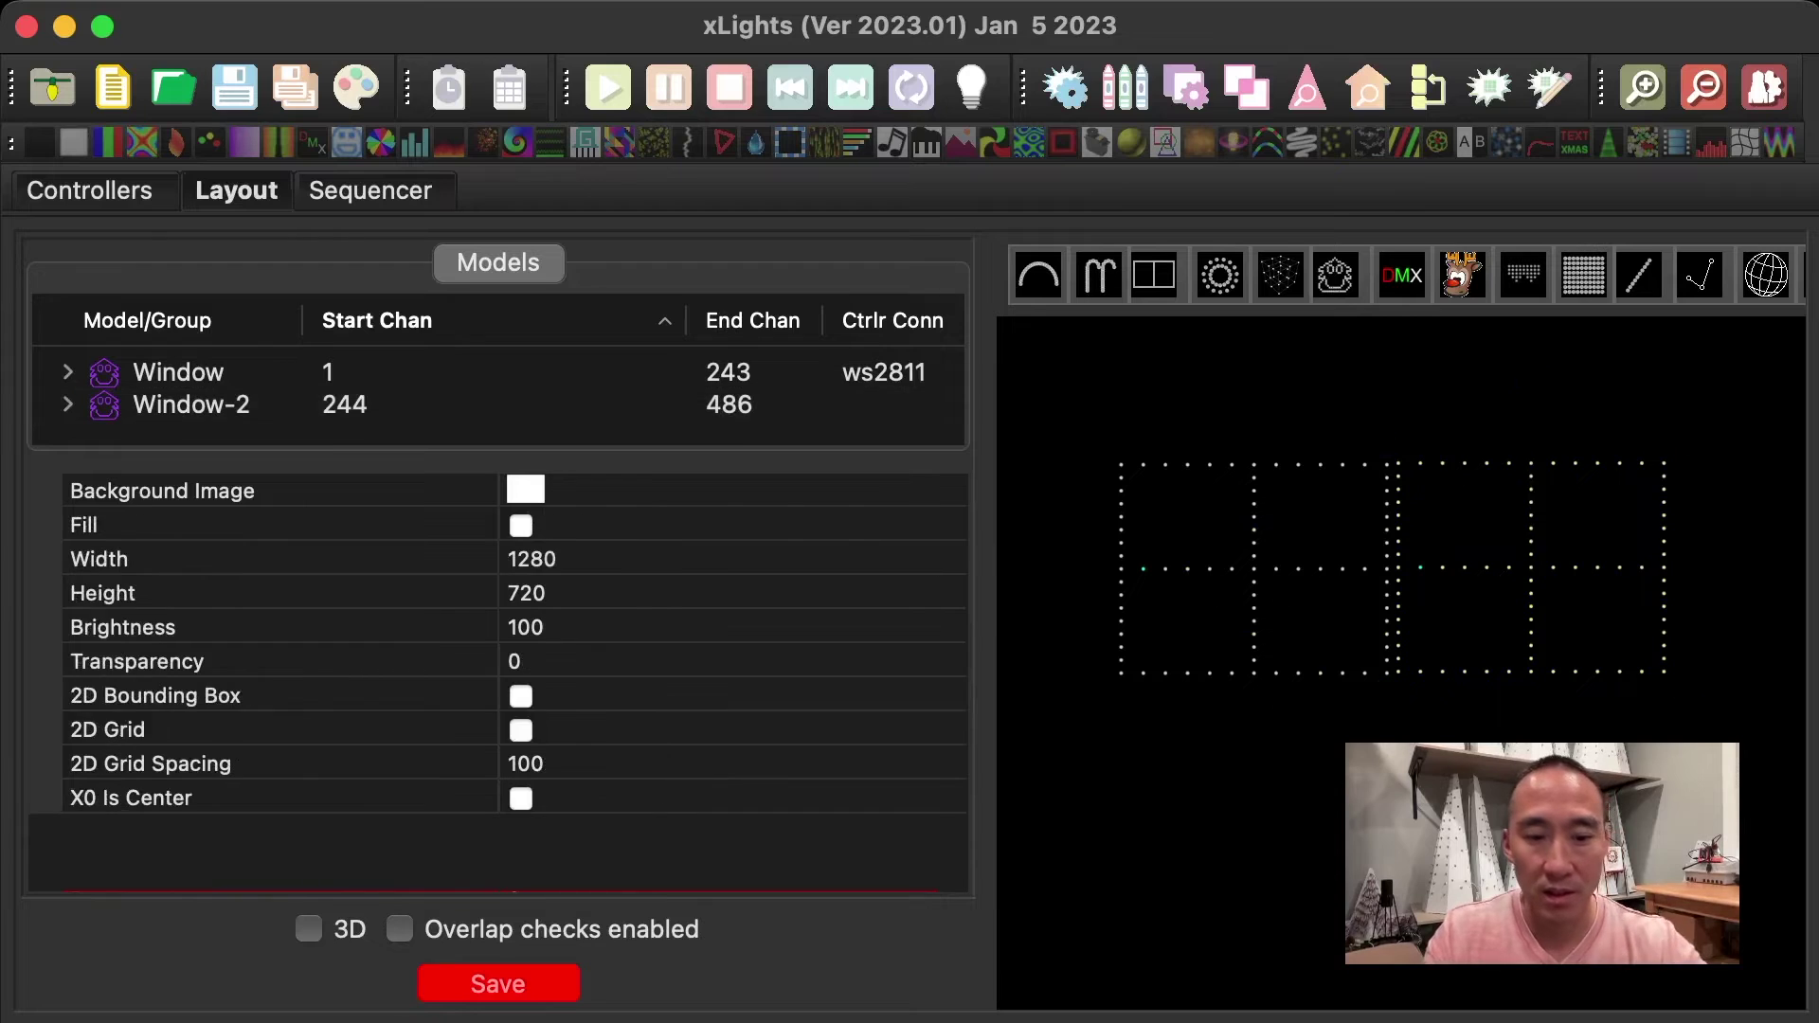
Paste two more copies of the Window model and place them beneath the first two windows to form a two-by-two arrangement.
key("ctrl+v")
key("Escape")
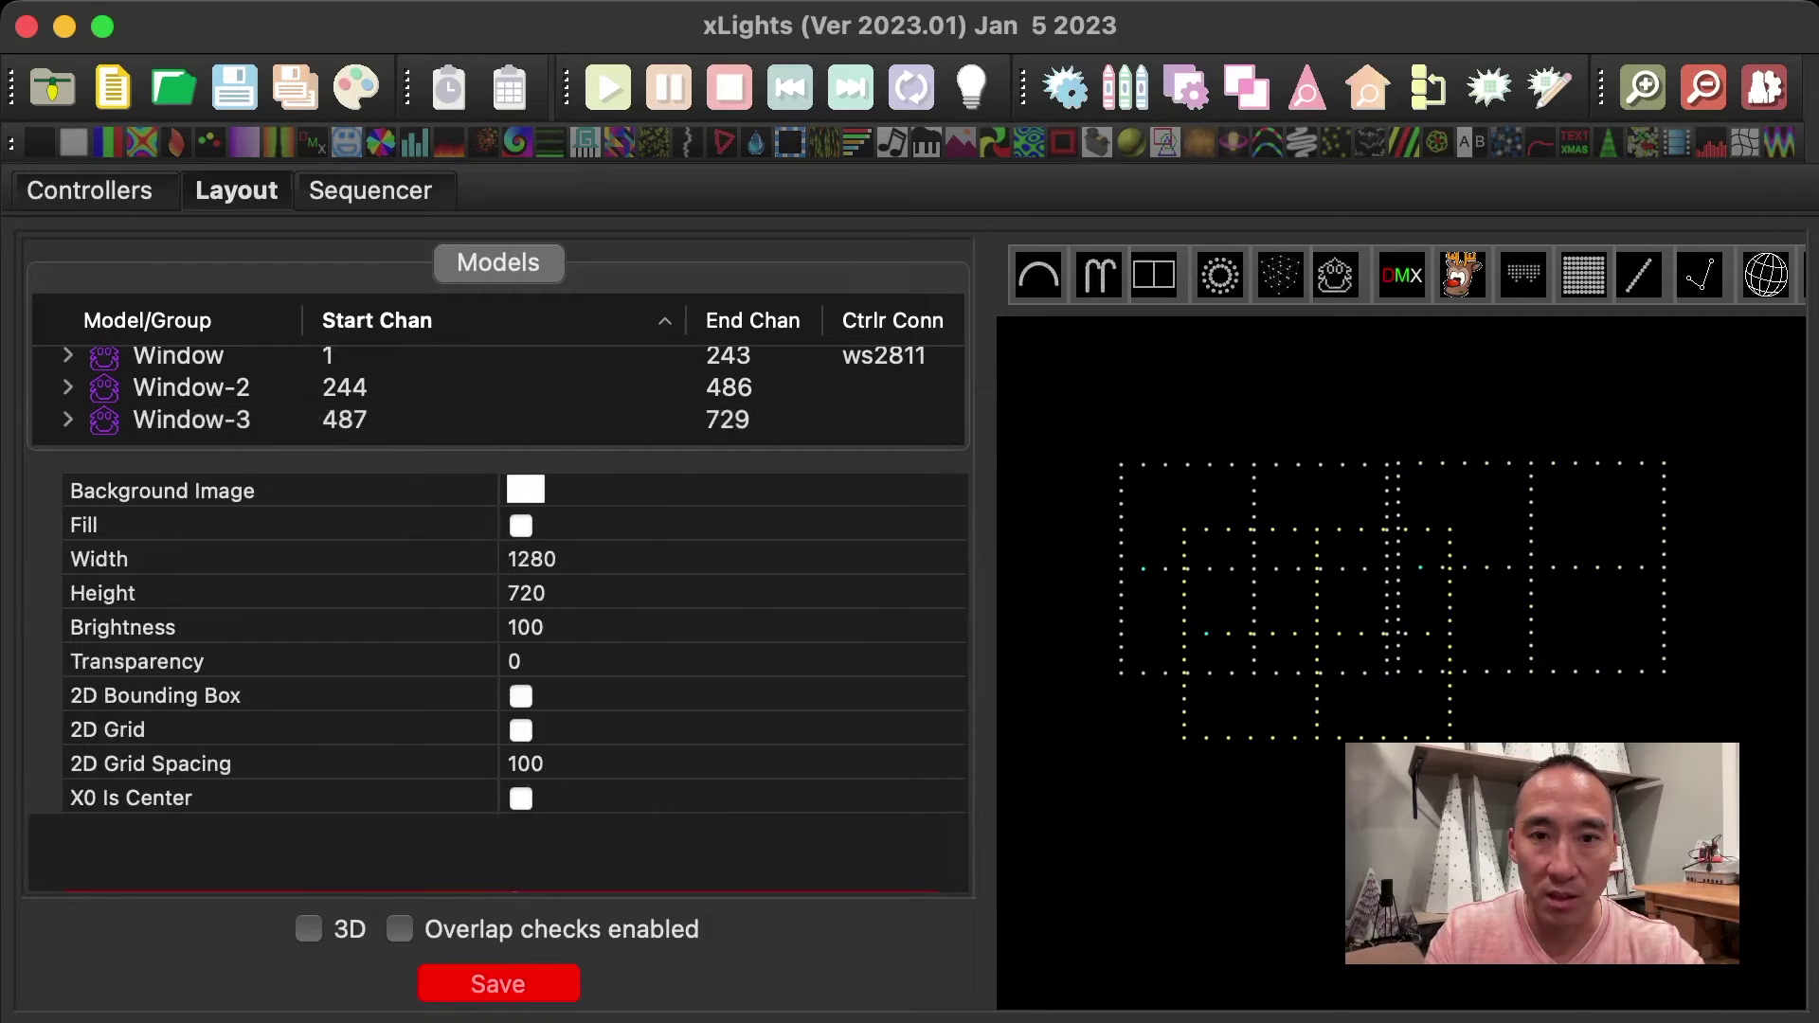
left_click_drag(1316, 633, 1256, 820)
key("ctrl+v")
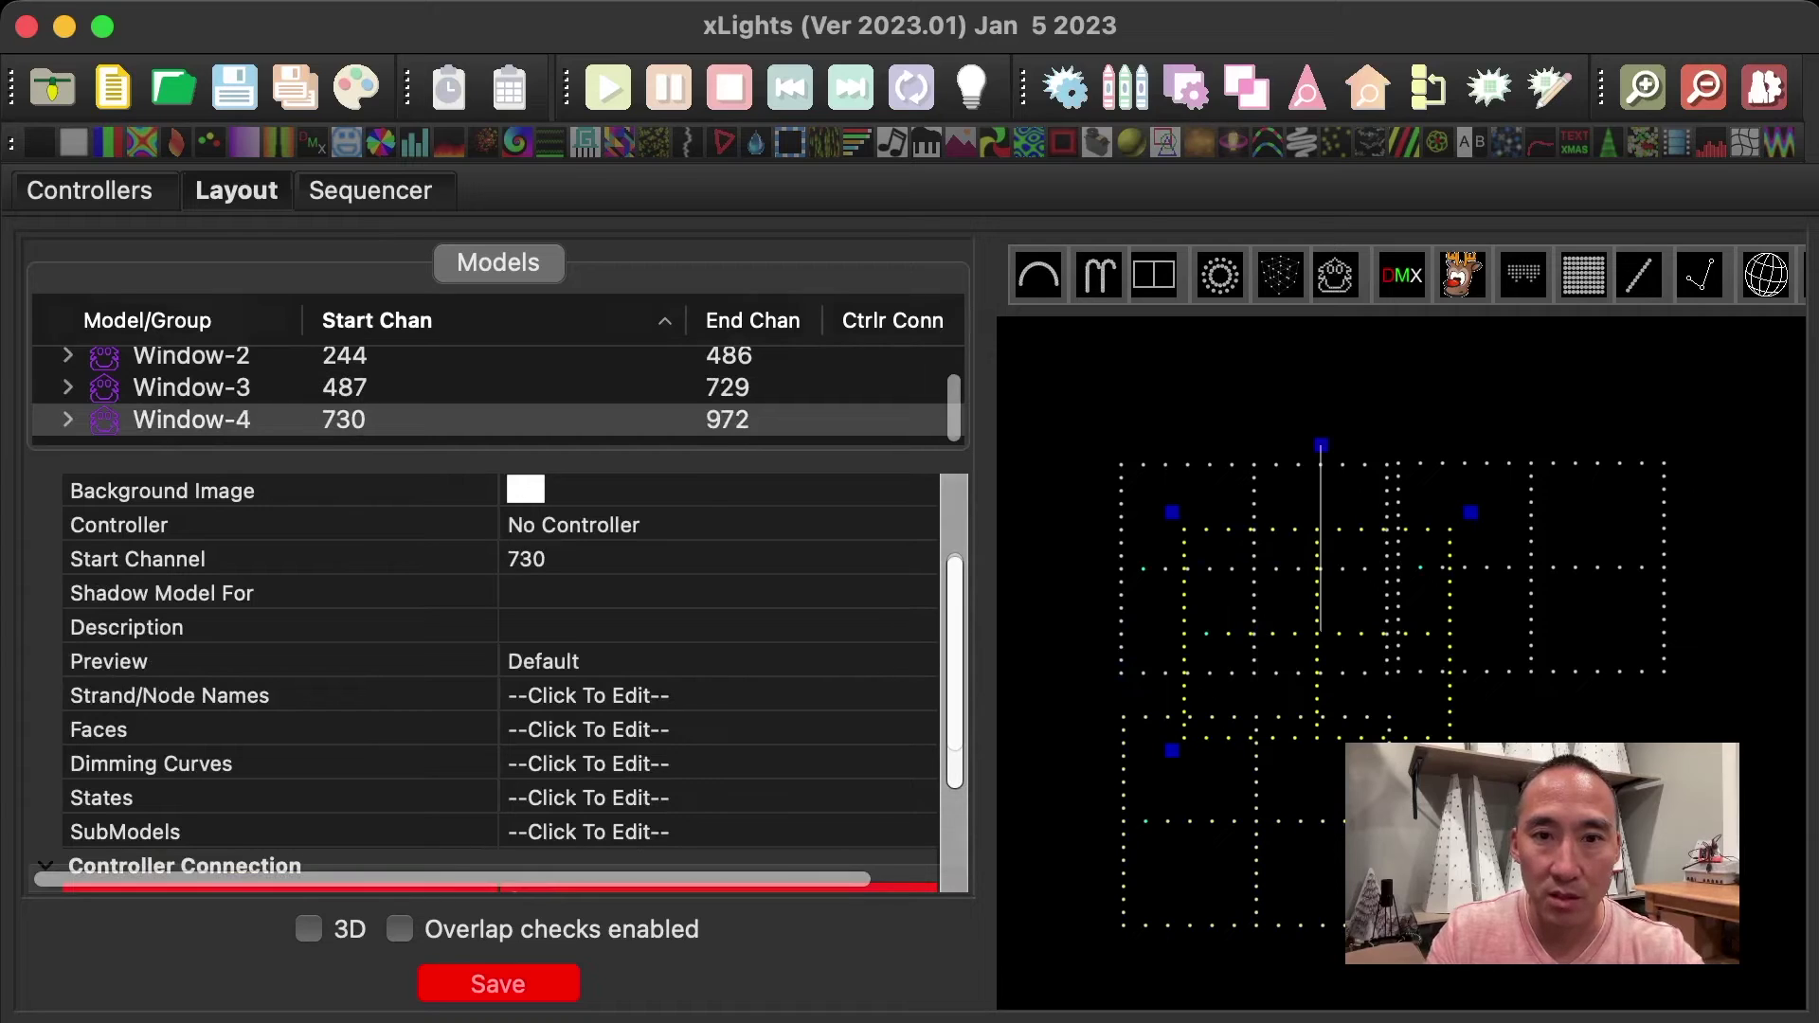
left_click_drag(1317, 633, 1539, 820)
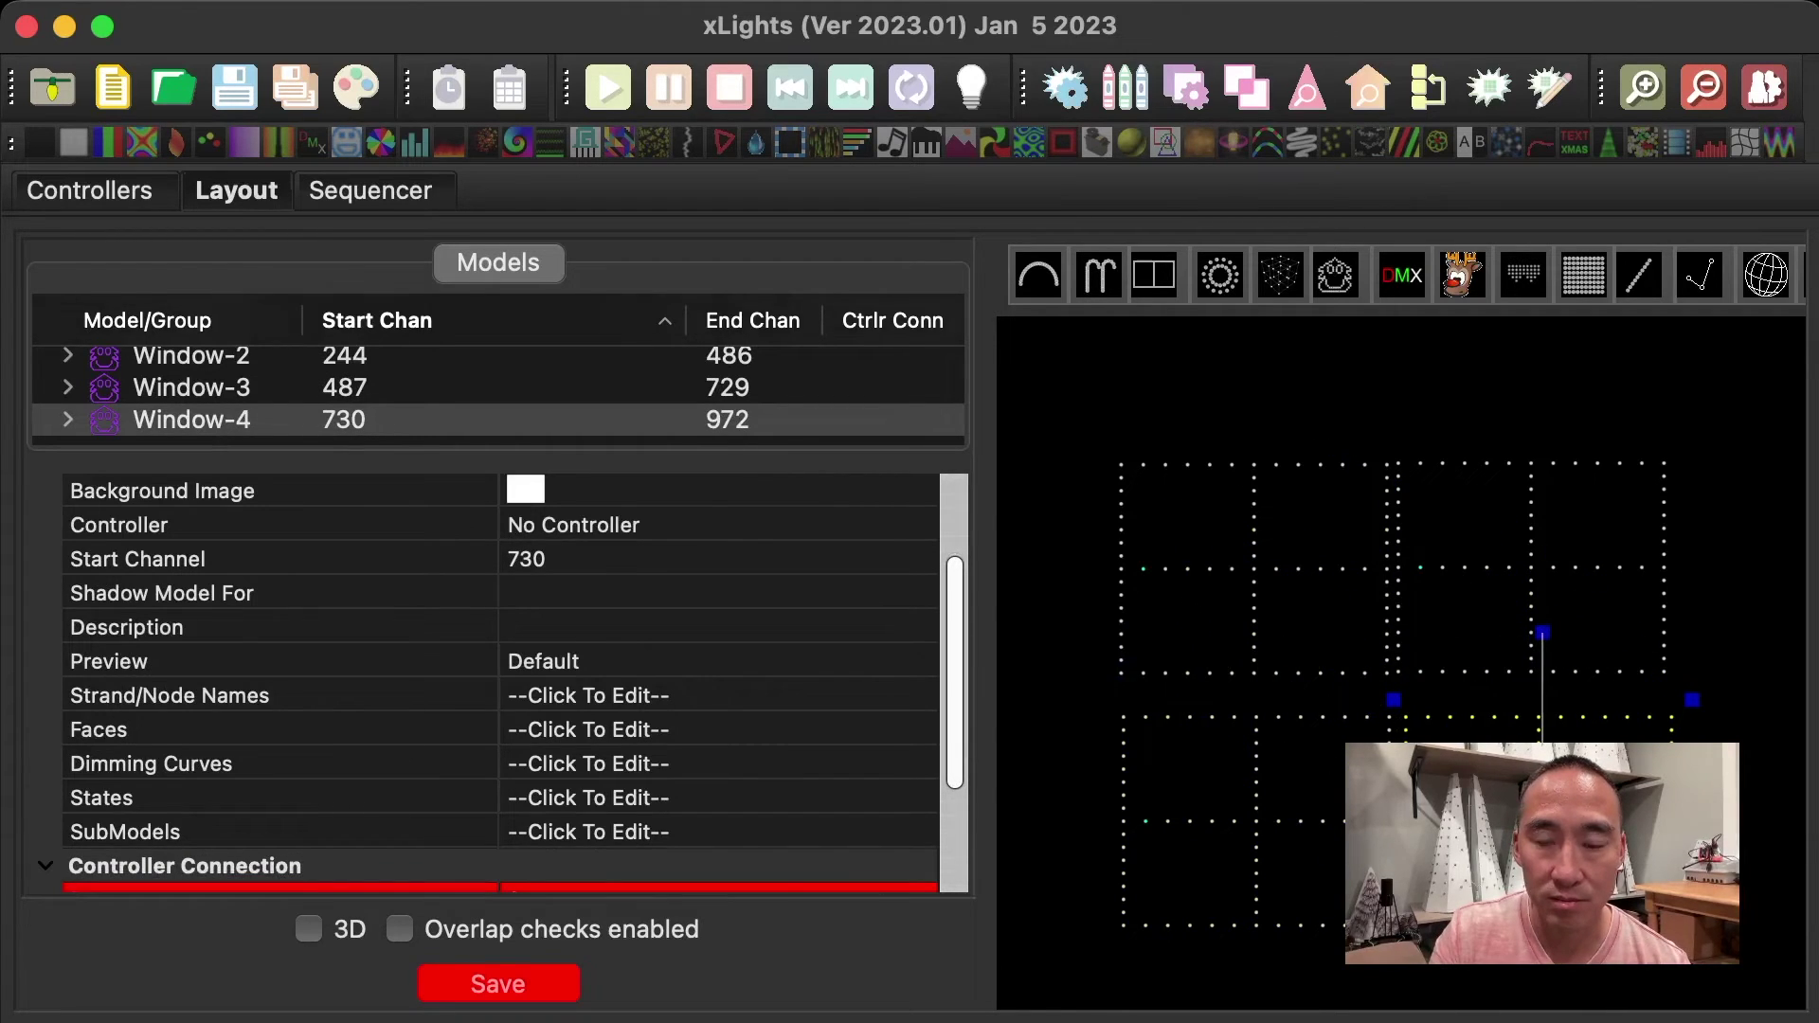